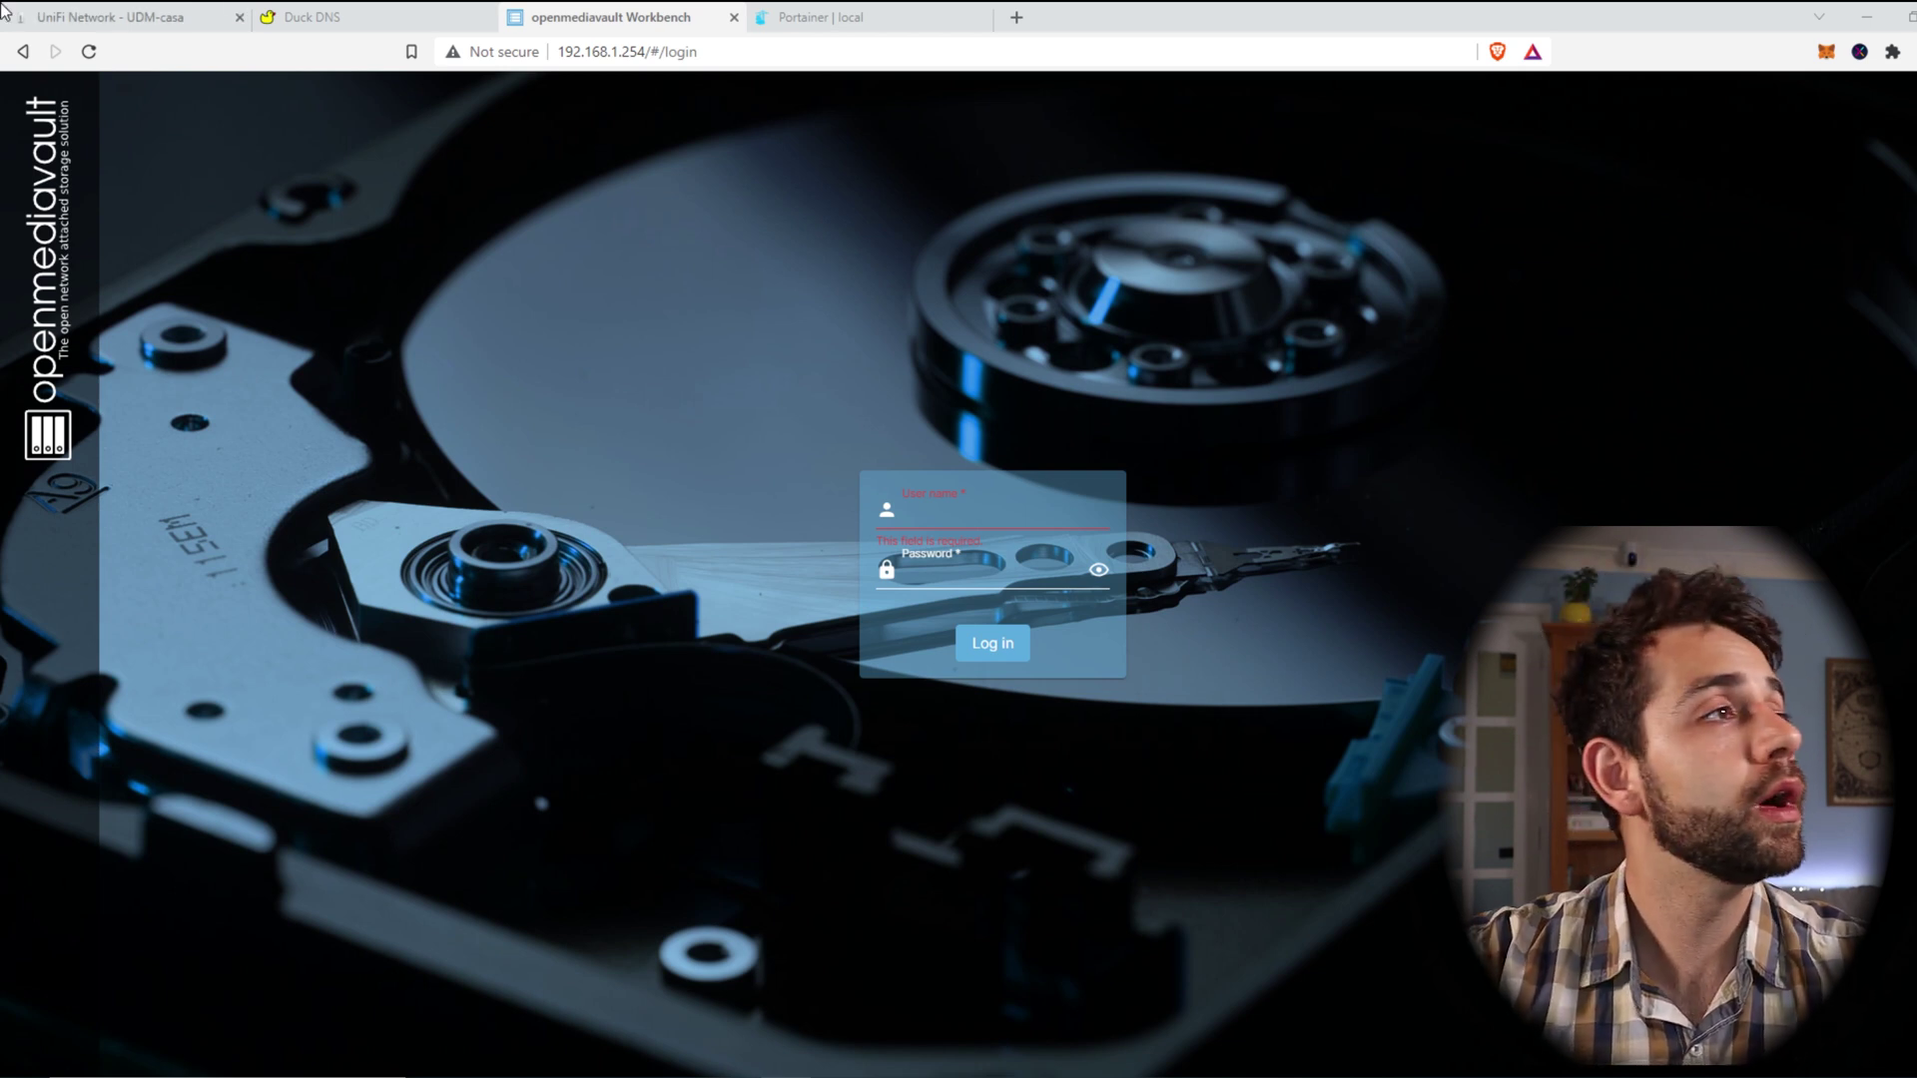
# Step: Confirm the portainer and syncthing containers are running in Portainer, then return to openmediavault
pyautogui.click(844, 17)
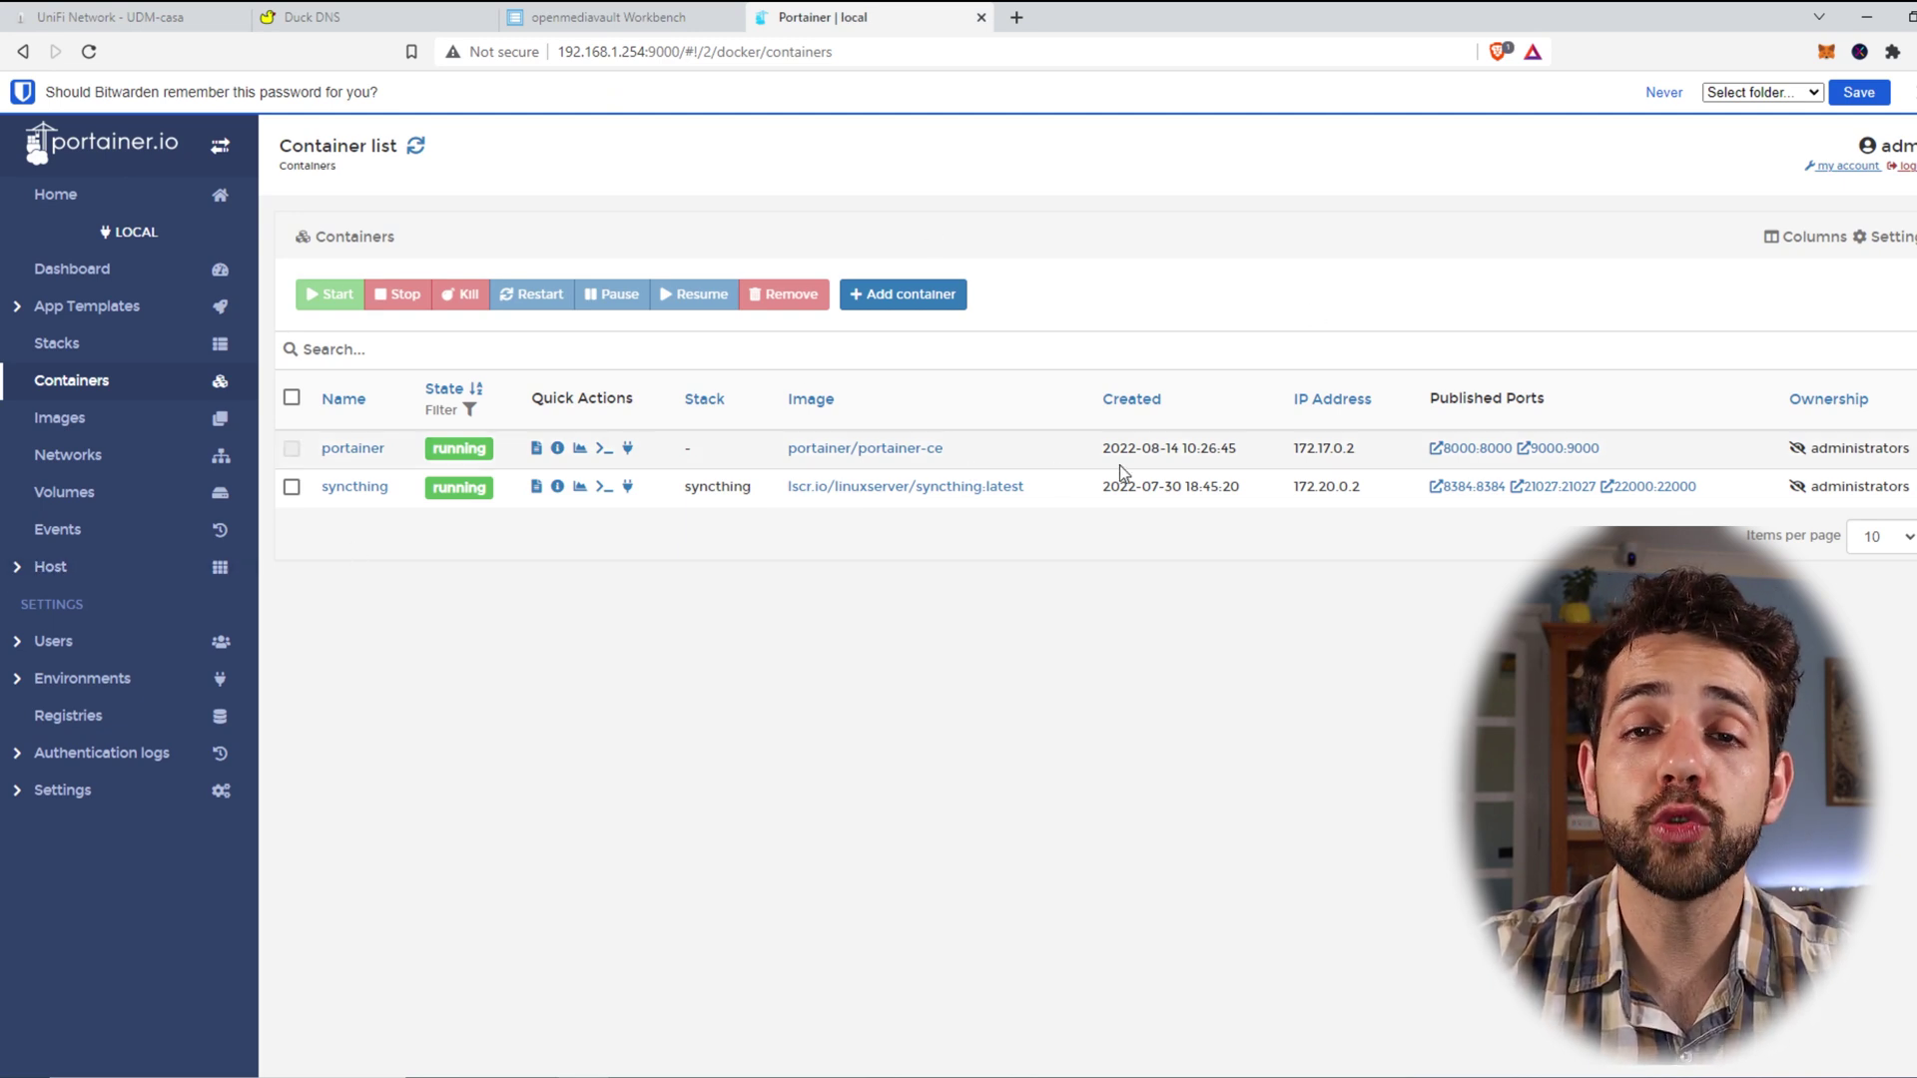
pyautogui.scroll(-1, 1118, 469)
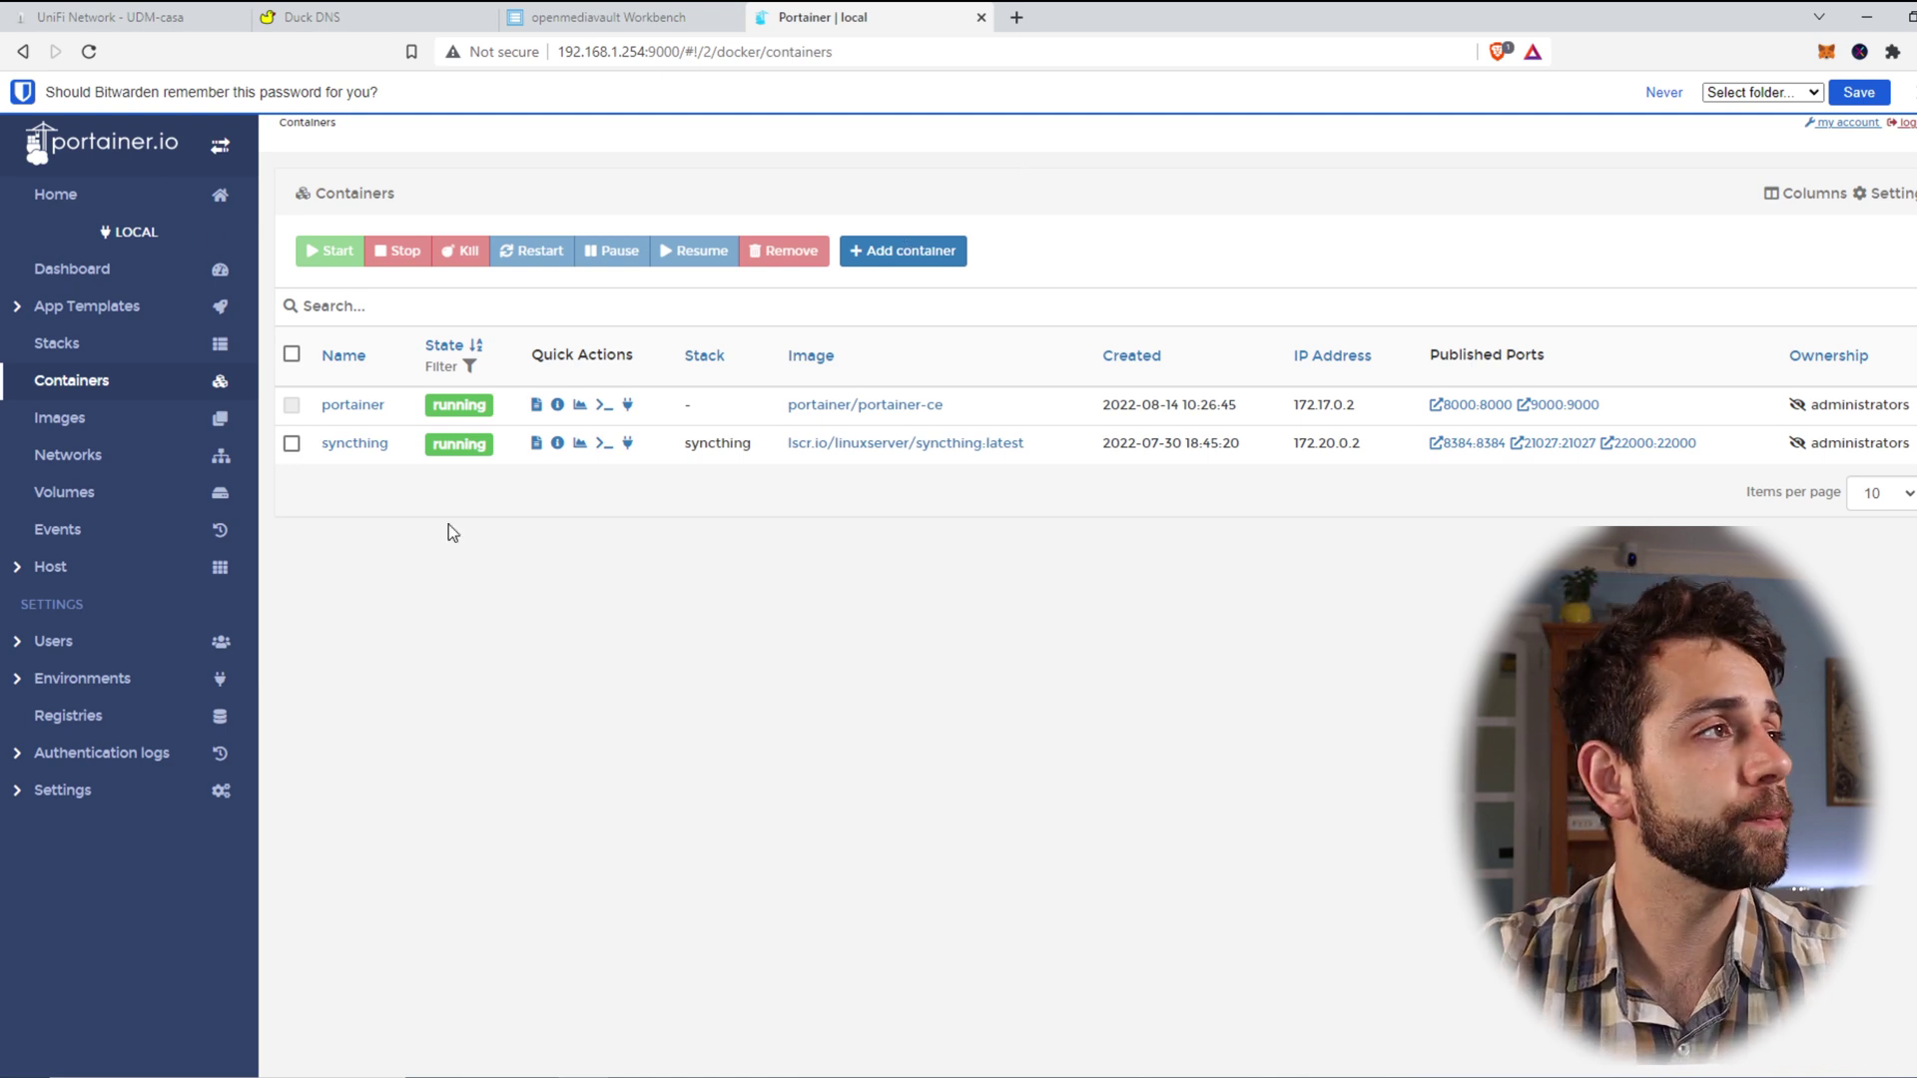
pyautogui.click(515, 12)
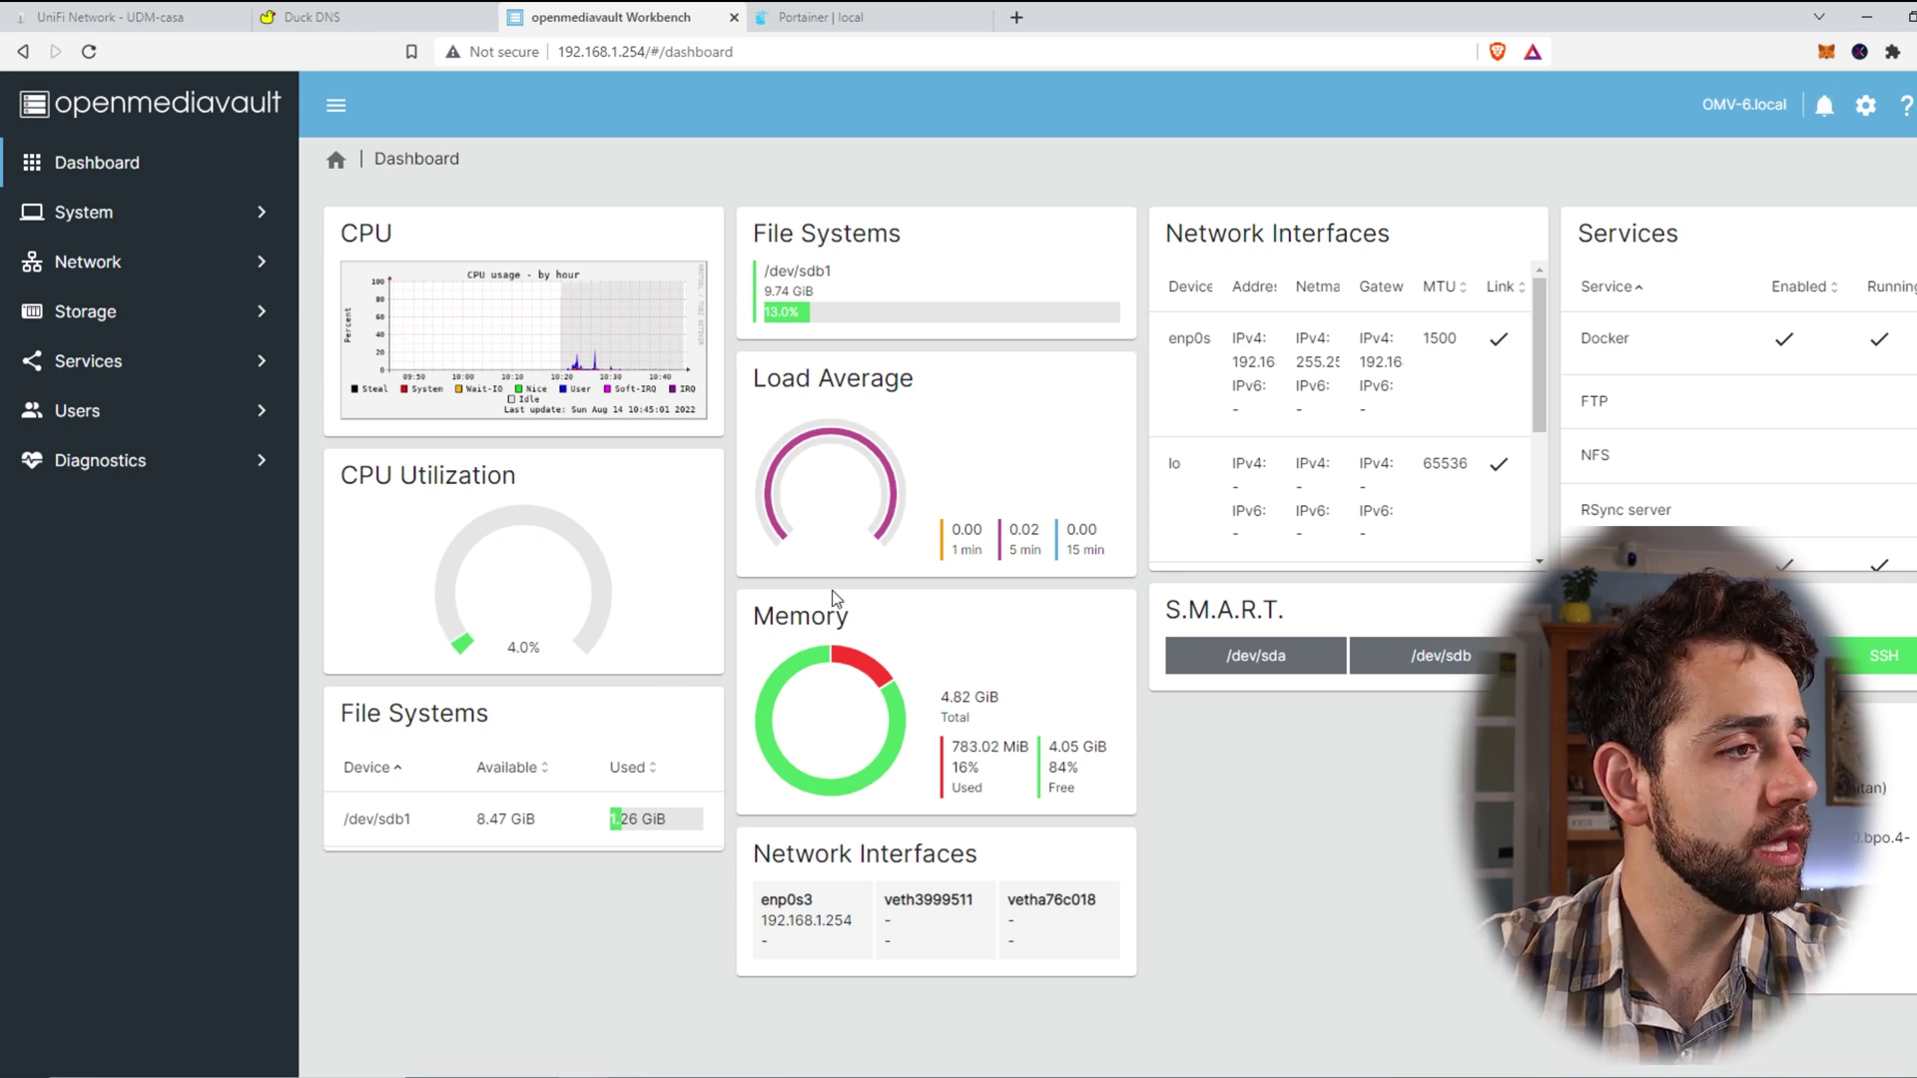
# Step: Review memory usage and /dev/sdb1 free space, then confirm Docker is installed under omv-extras
pyautogui.moveTo(947, 696); pyautogui.dragTo(1061, 749)
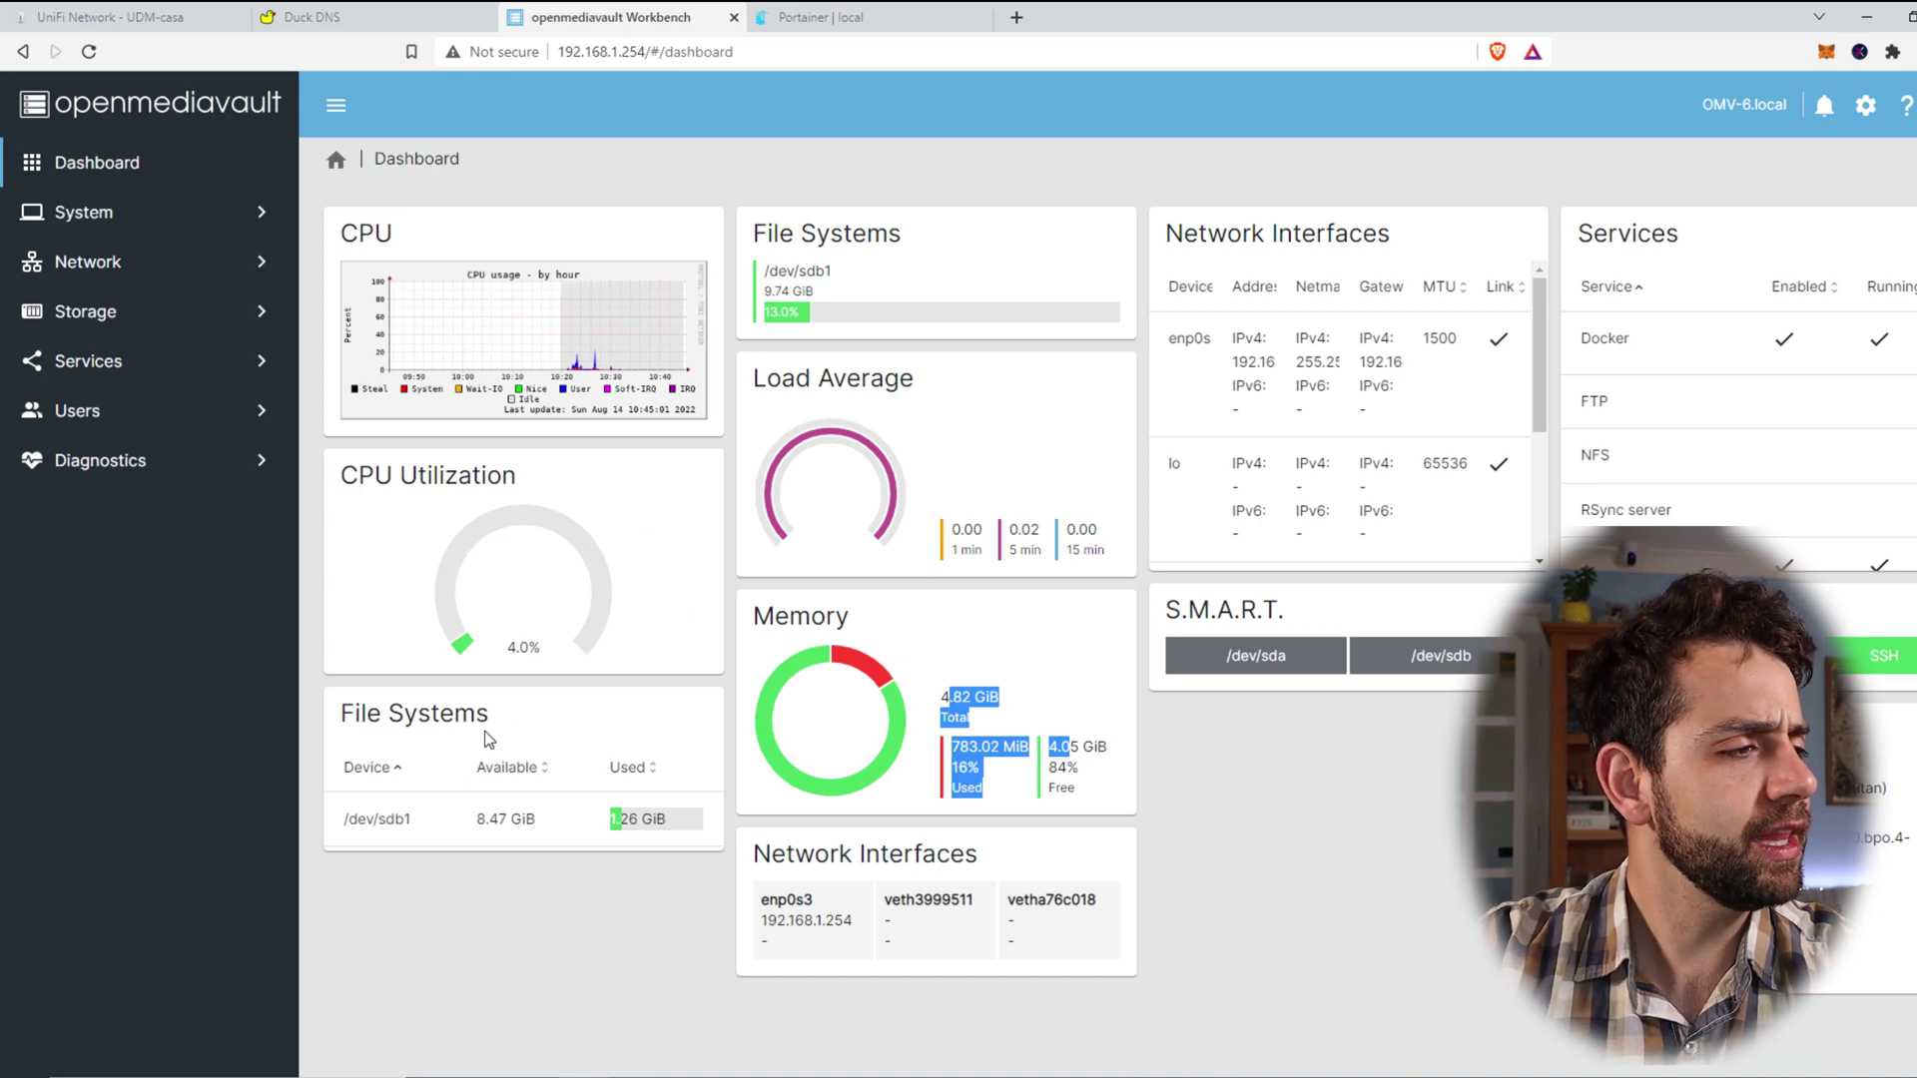
pyautogui.moveTo(477, 818); pyautogui.dragTo(549, 826)
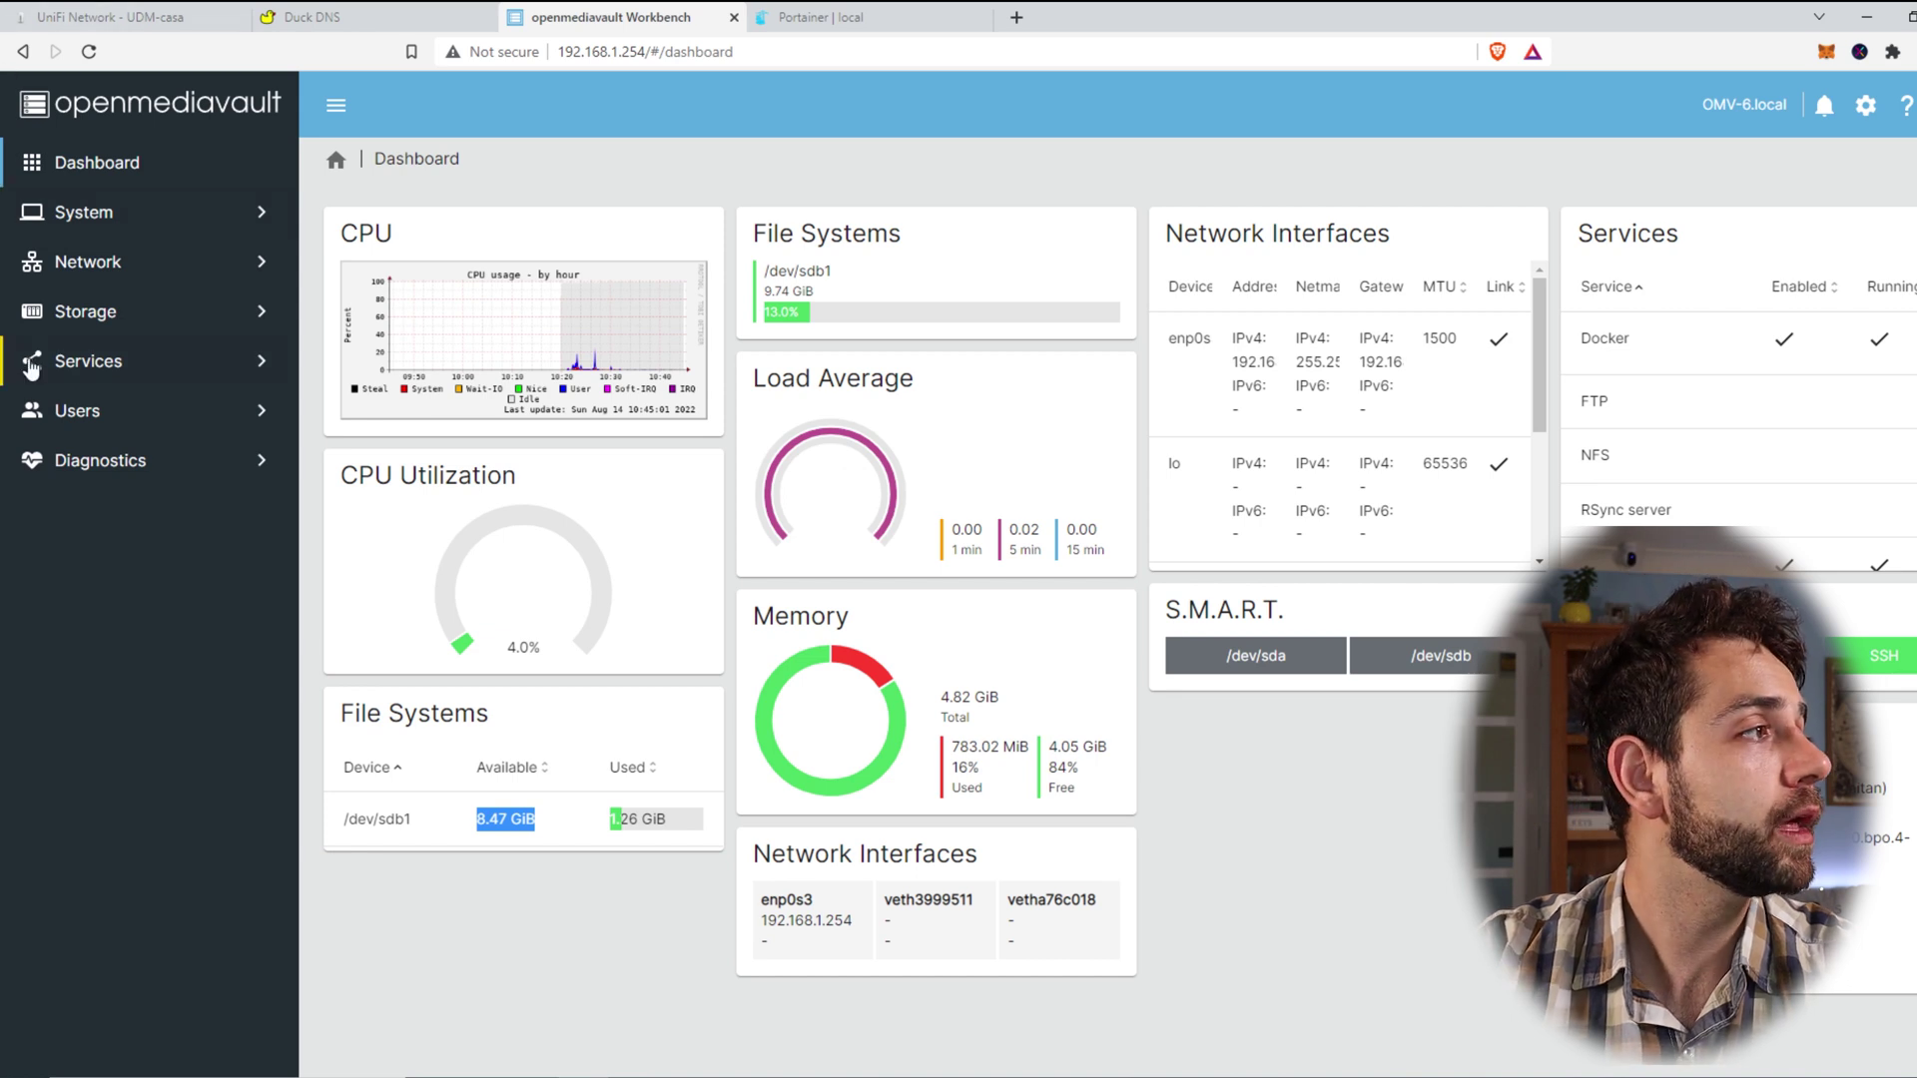
pyautogui.click(96, 213)
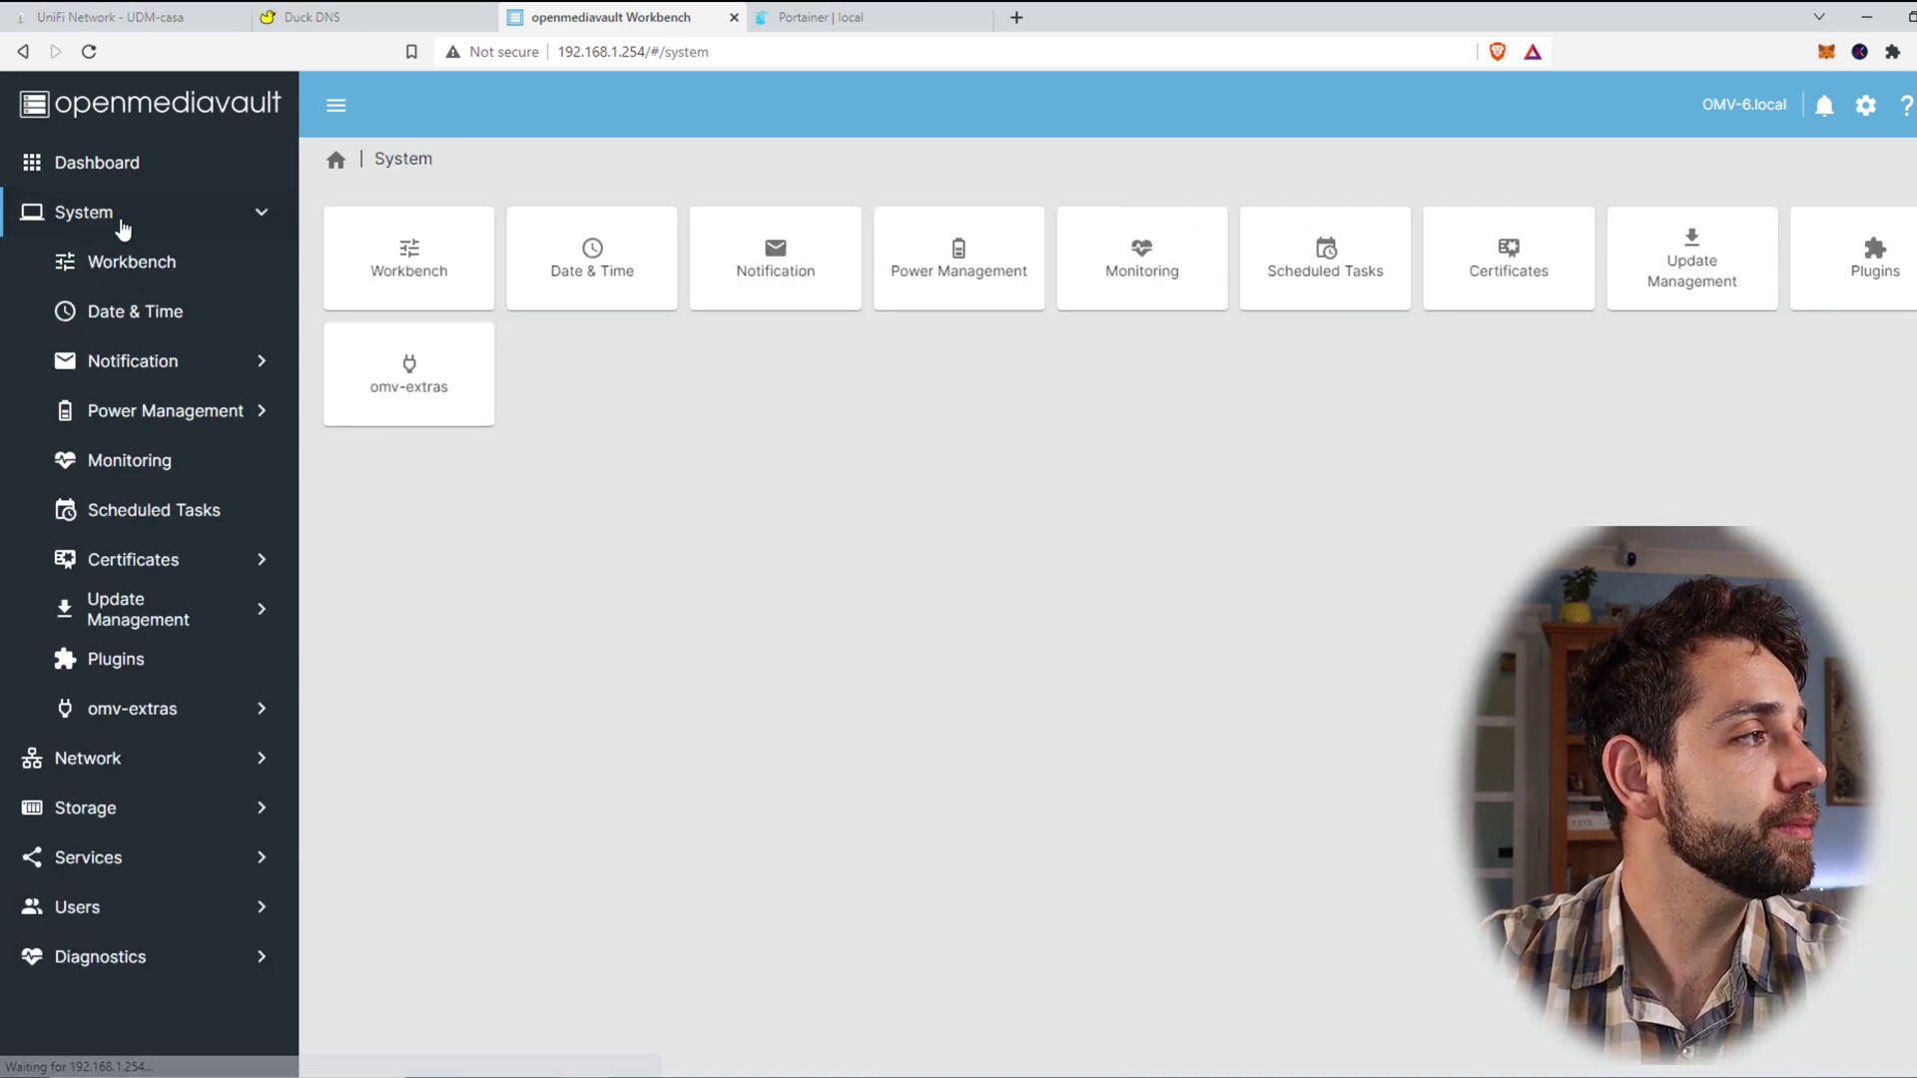
pyautogui.click(145, 715)
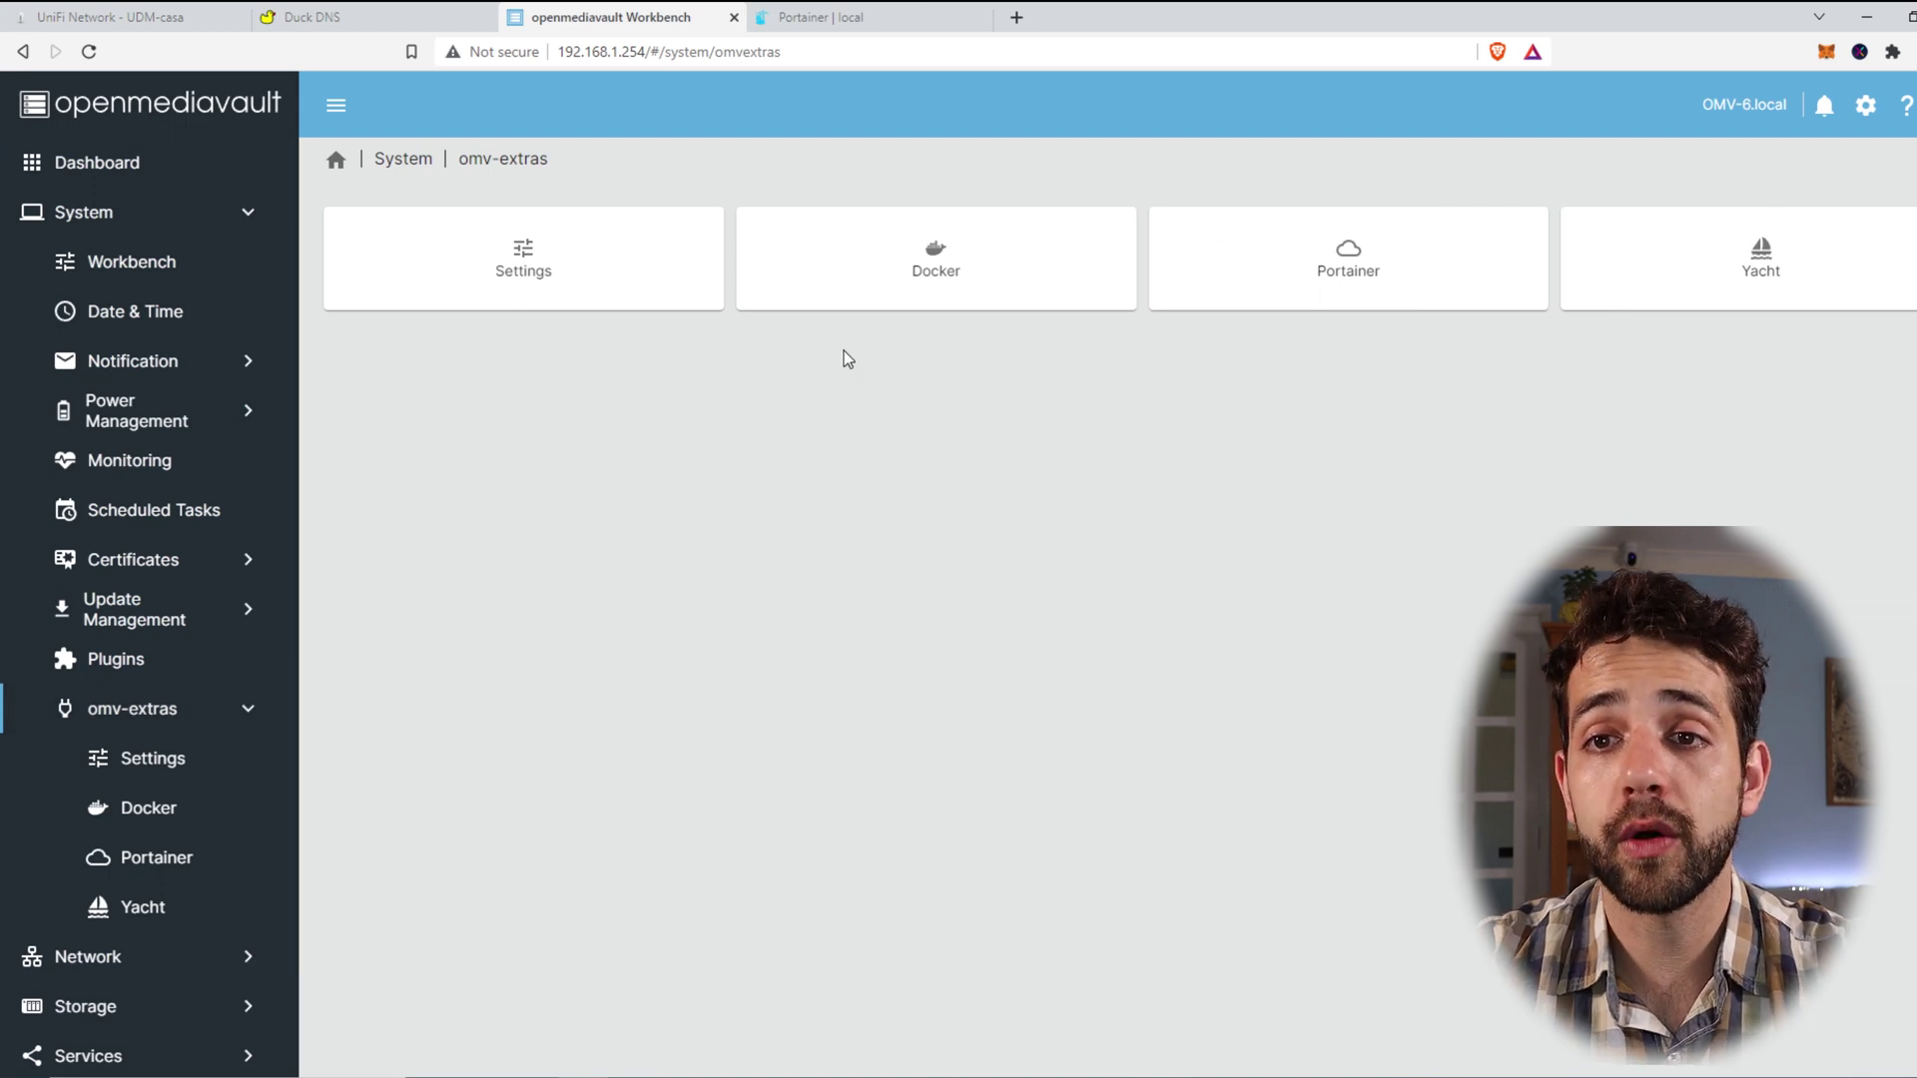
pyautogui.click(924, 299)
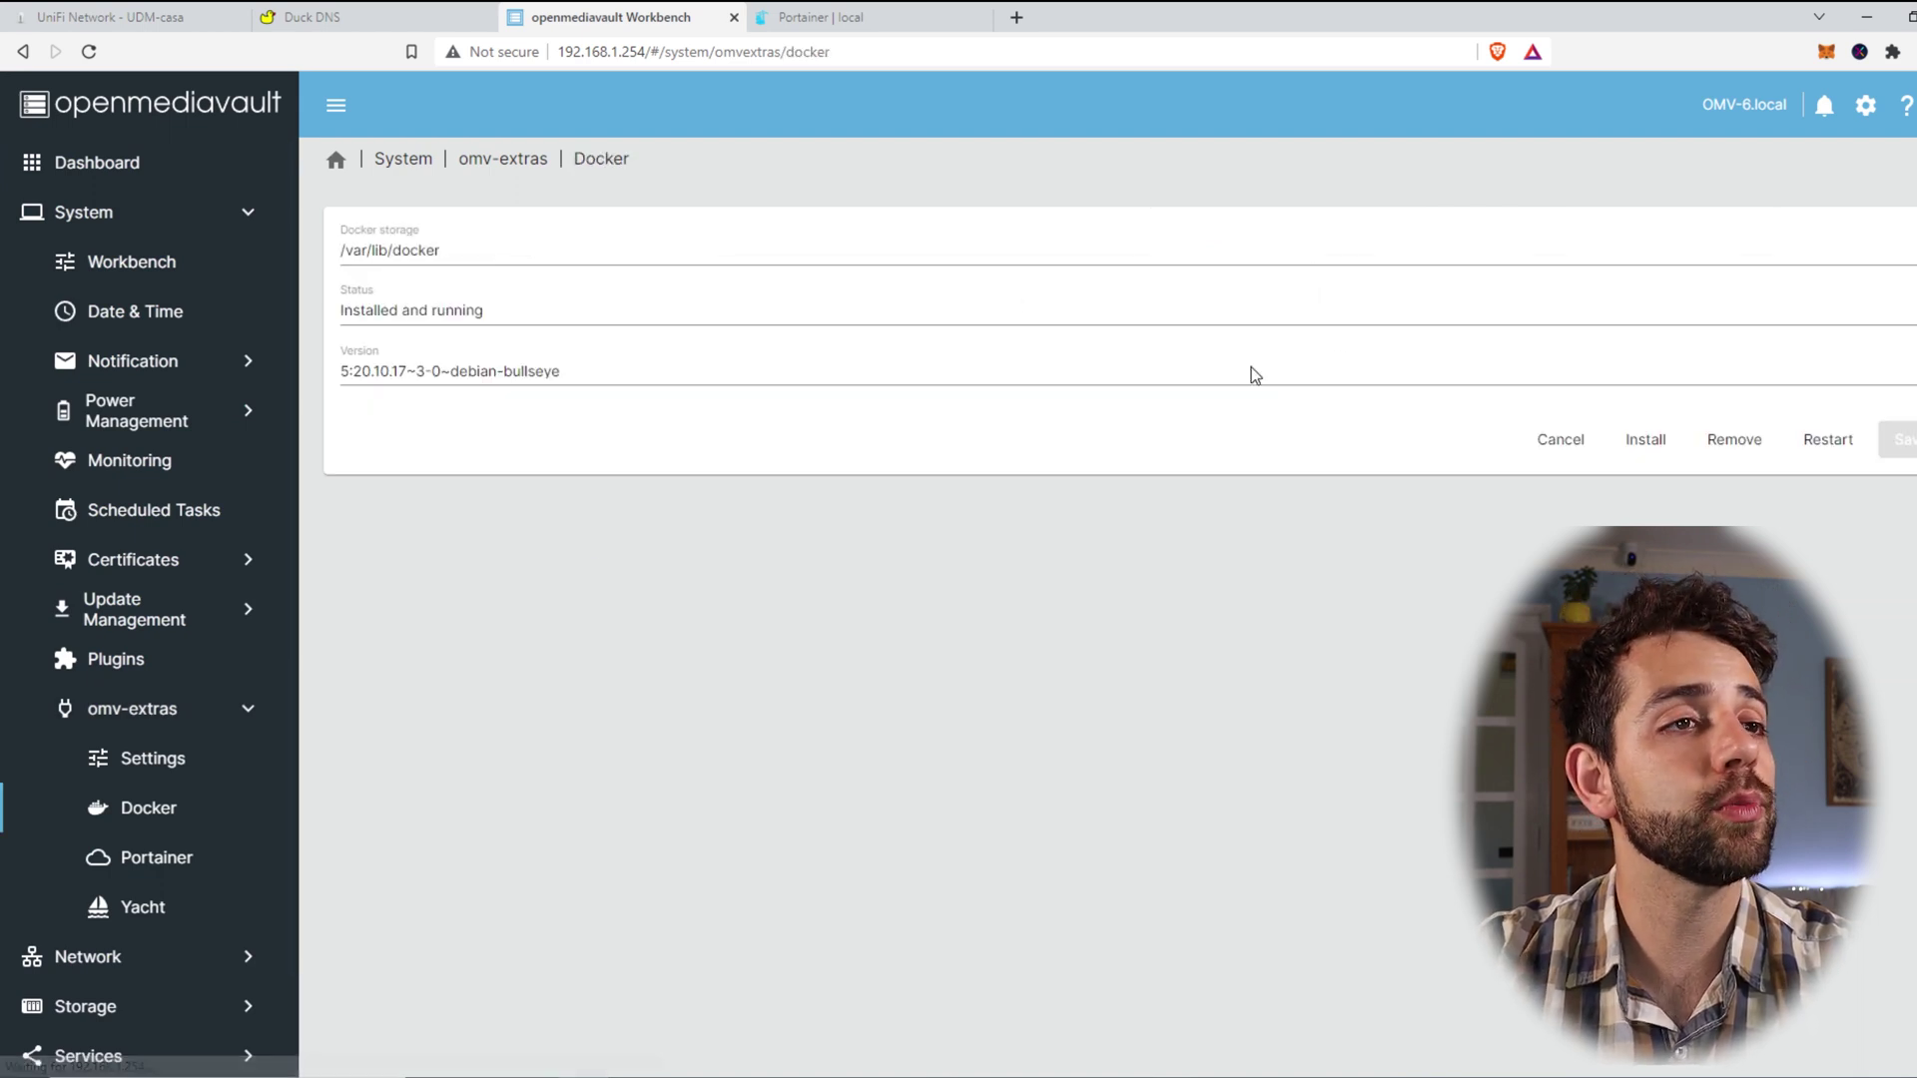
# Step: Look over the Portainer add-on page, then bring up the Services > FTP overview
pyautogui.click(502, 160)
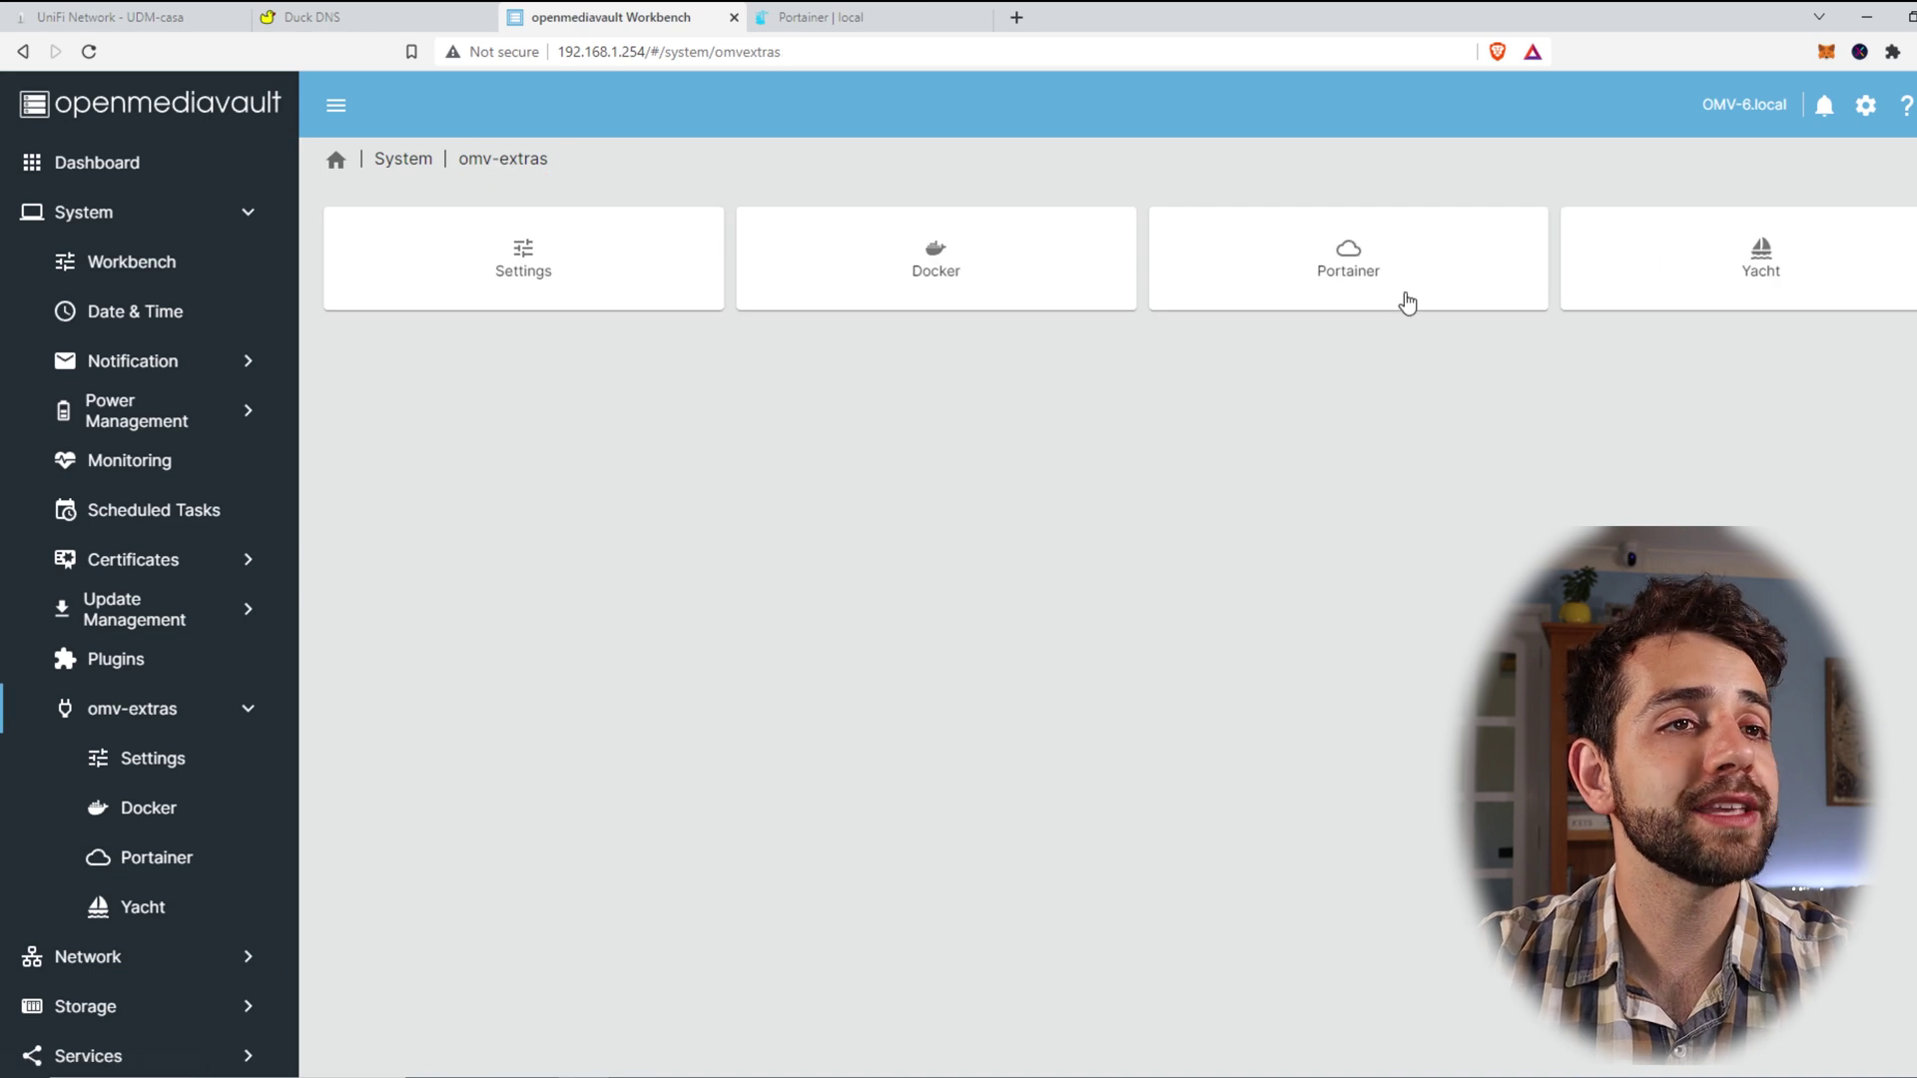
pyautogui.click(1401, 302)
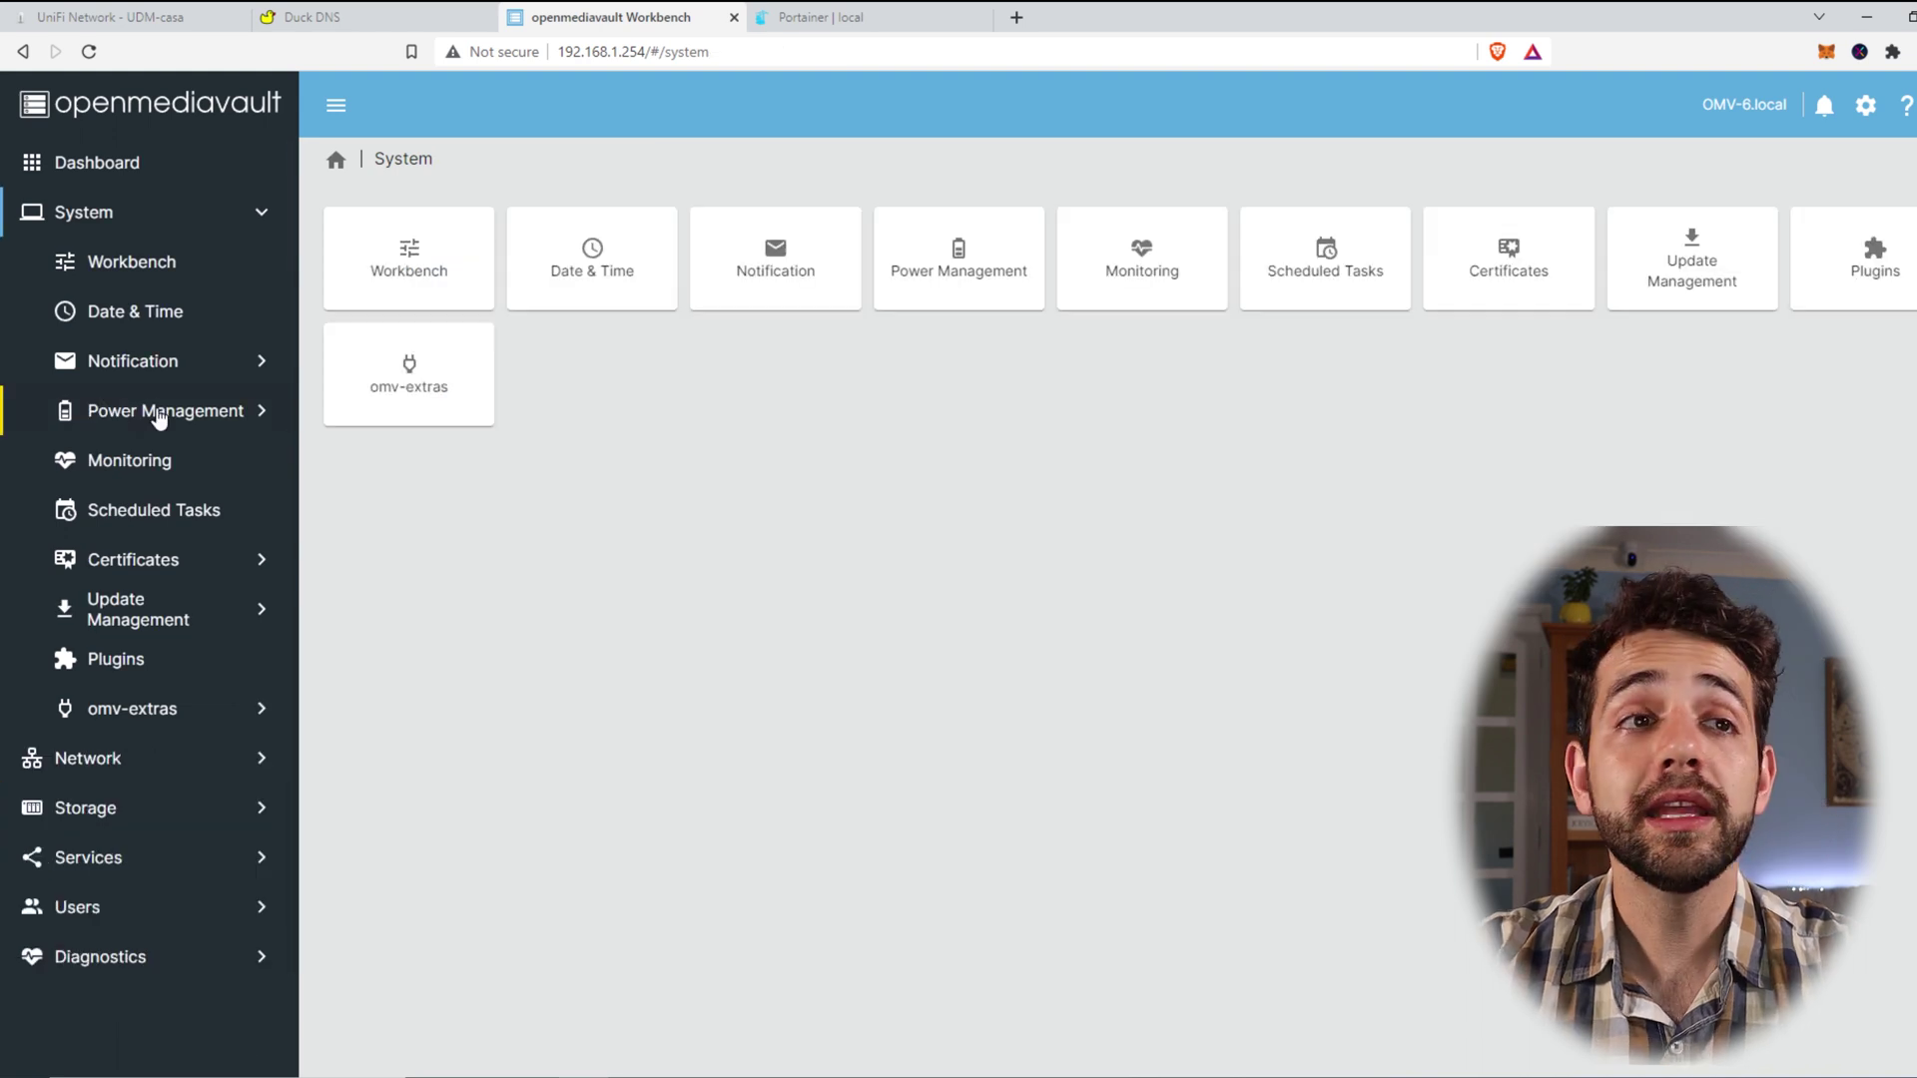
pyautogui.click(112, 863)
pyautogui.click(110, 409)
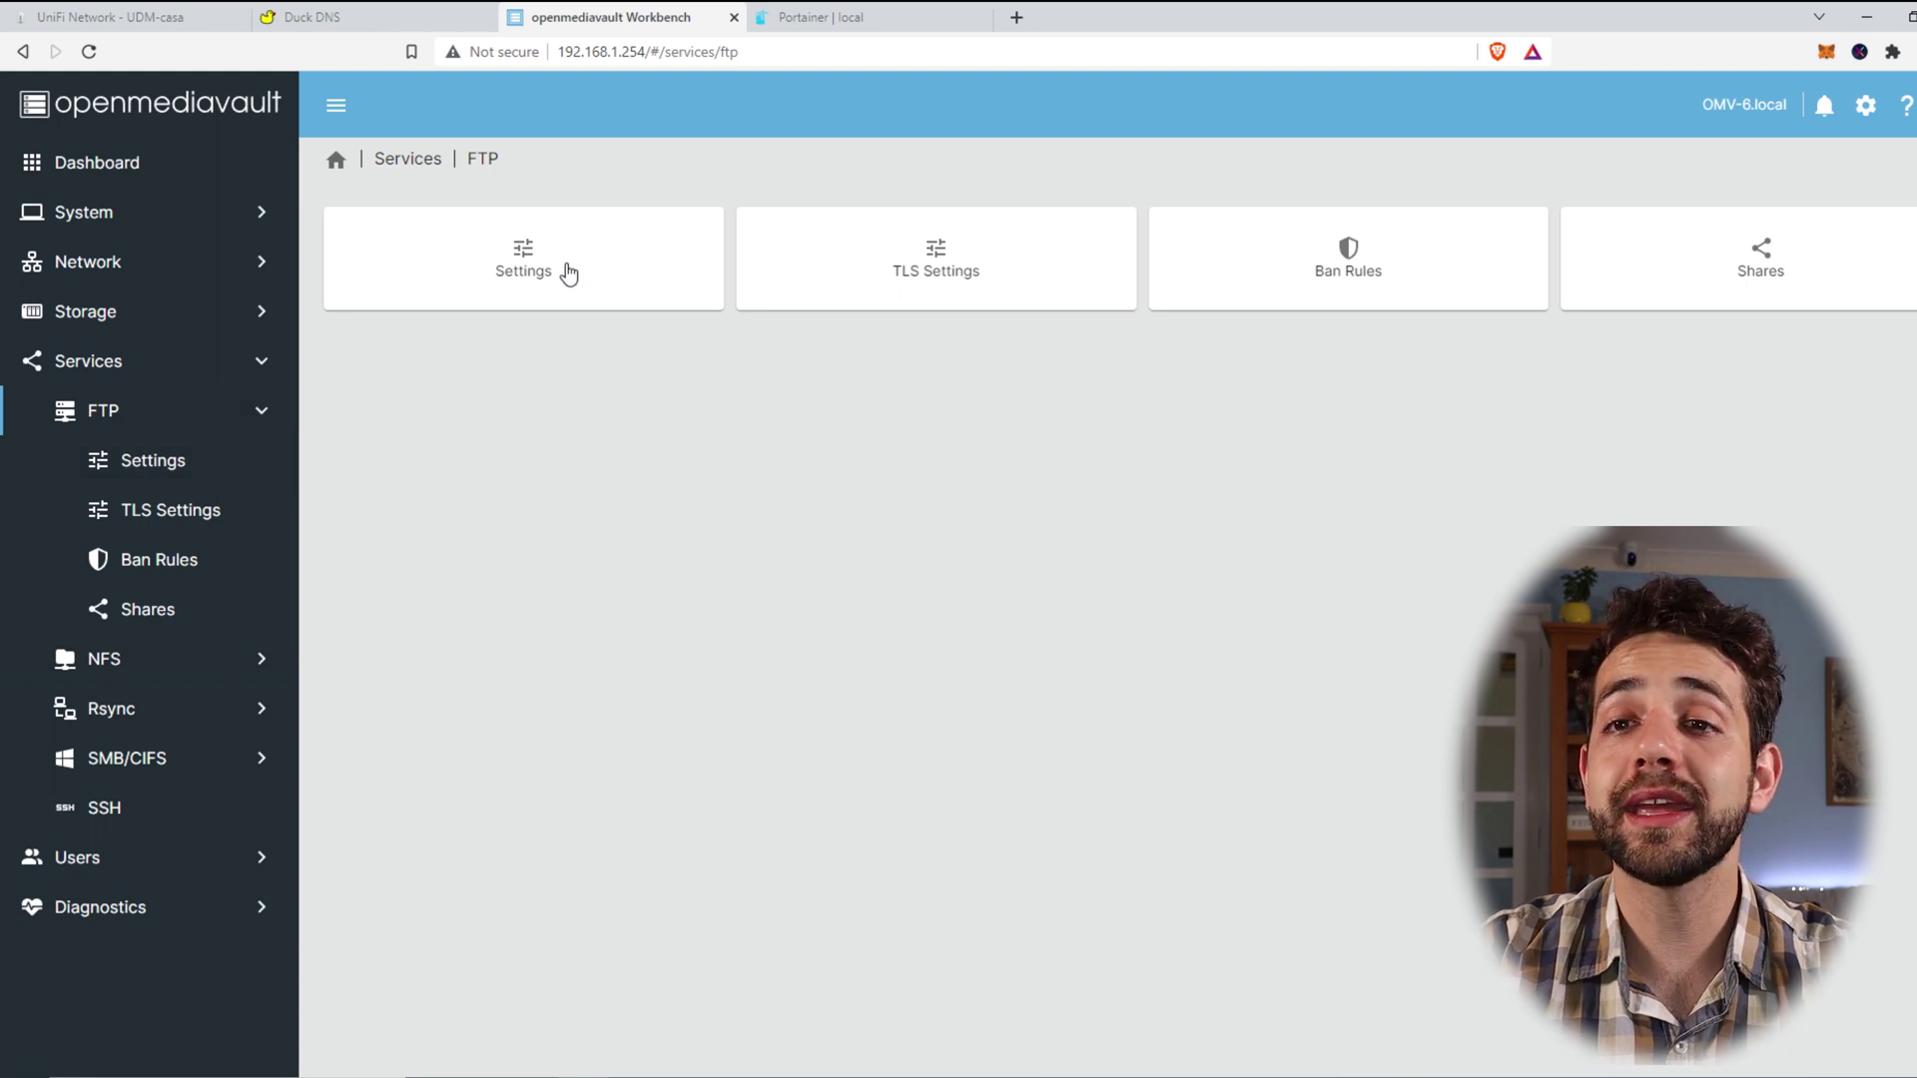
# Step: Enable the FTP service in its settings form, keeping port 21
pyautogui.click(526, 287)
pyautogui.click(62, 409)
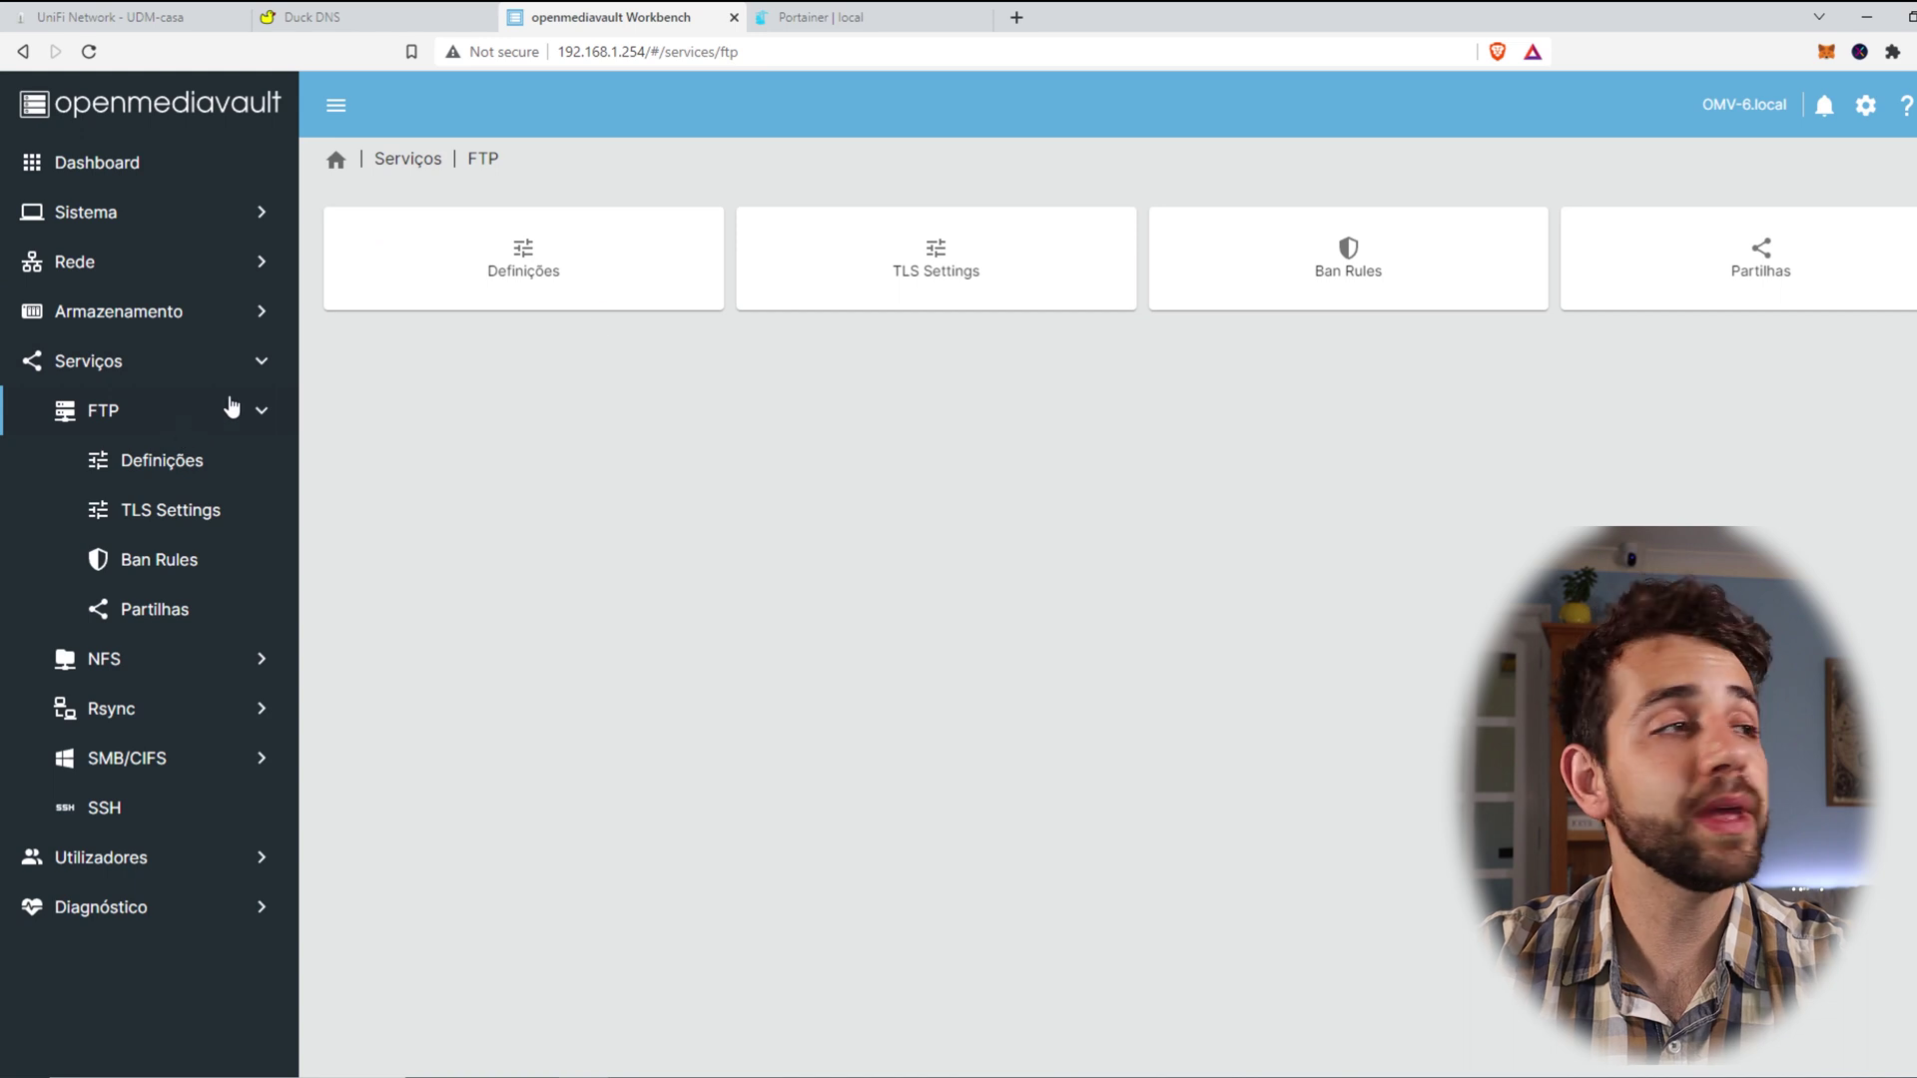
pyautogui.click(600, 276)
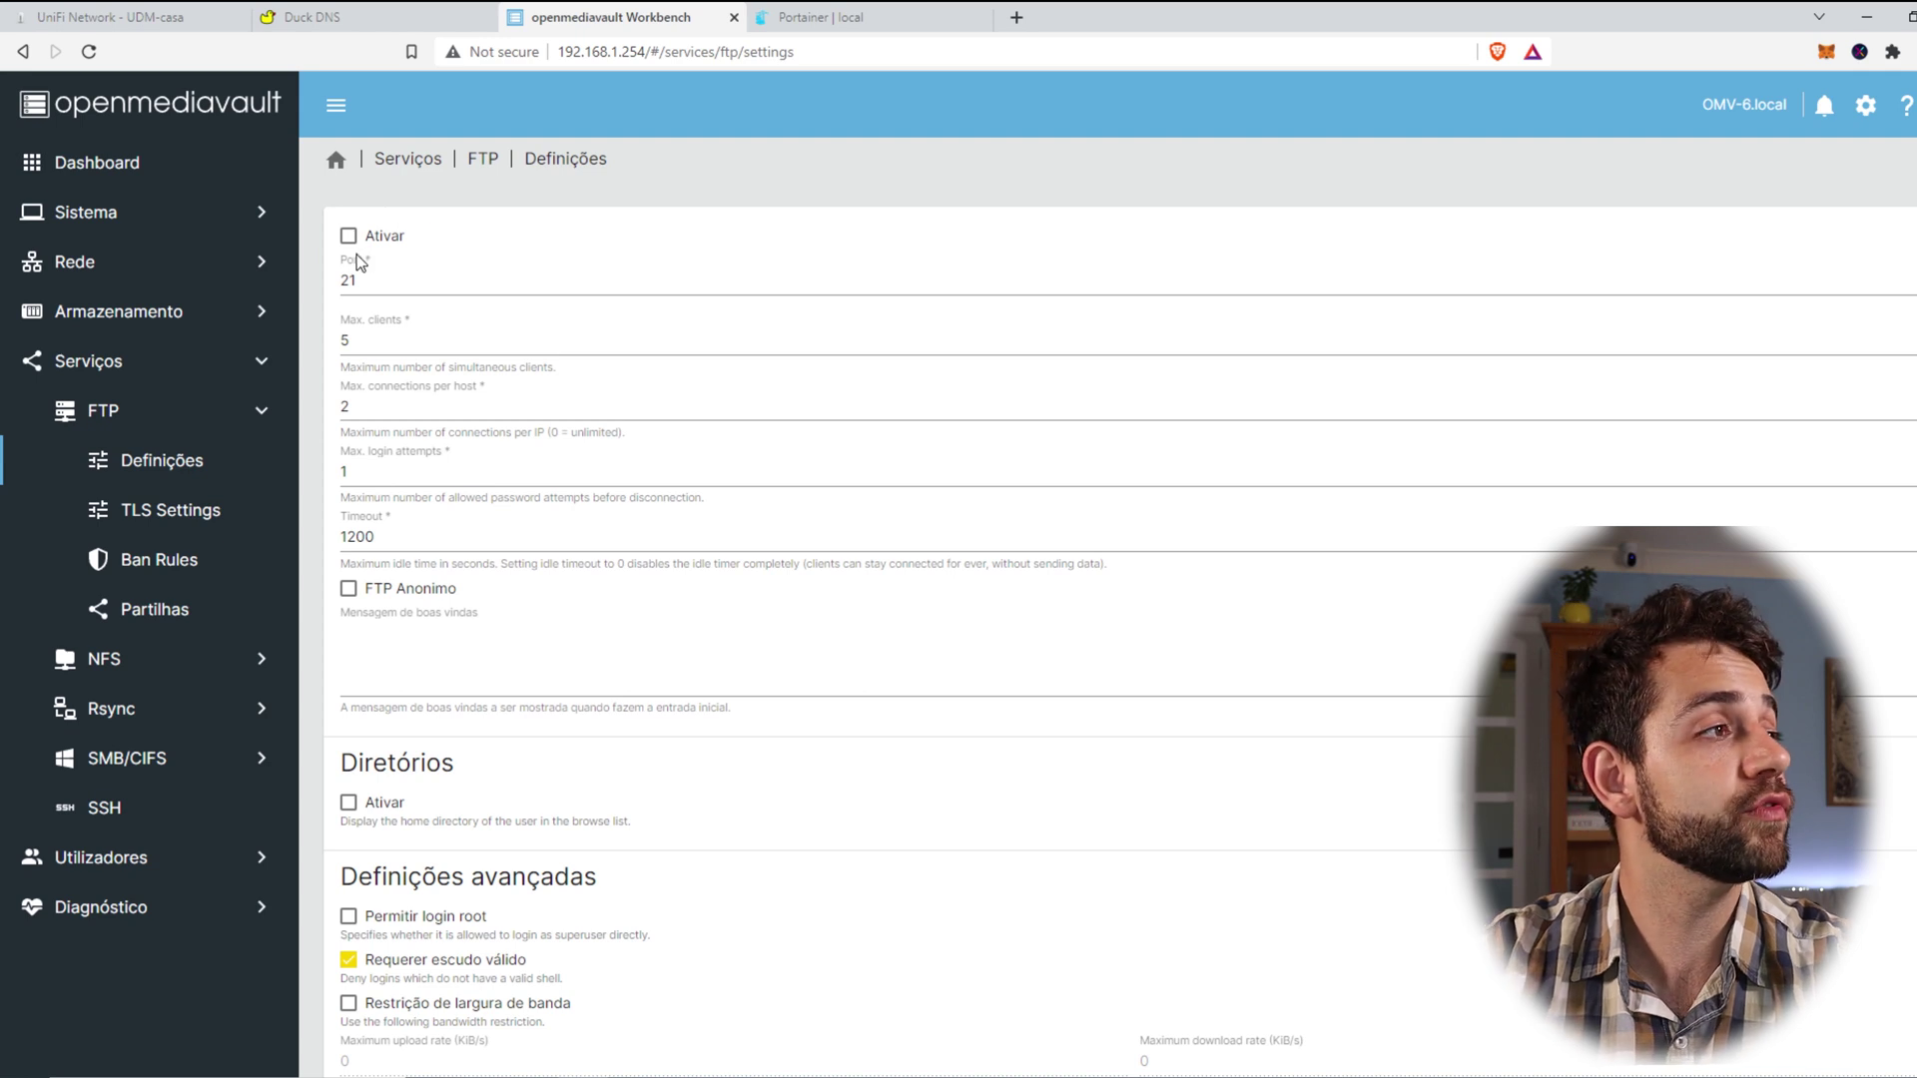
pyautogui.click(382, 246)
pyautogui.moveTo(400, 282); pyautogui.dragTo(335, 280)
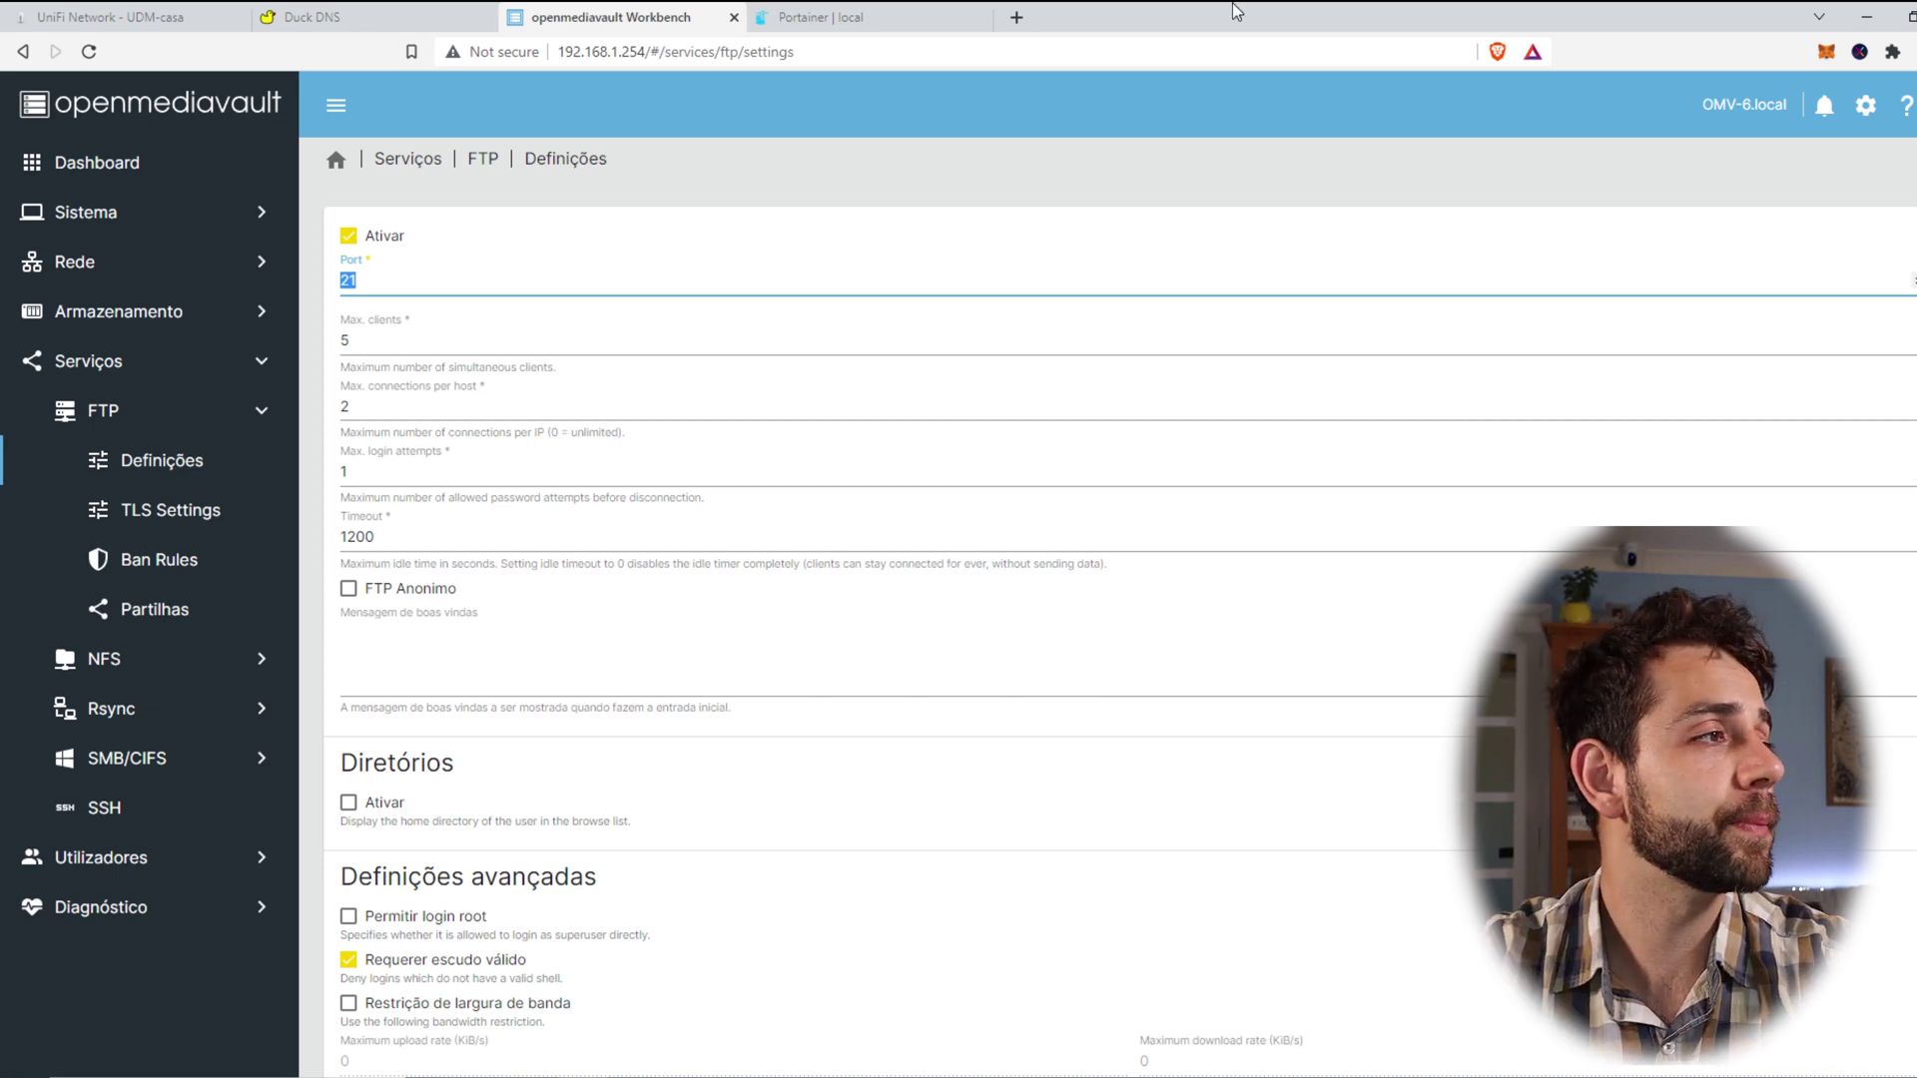
# Step: Keep 5 max clients, 2 connections per host, 1 login attempt and 1200 s timeout
pyautogui.press('Tab')
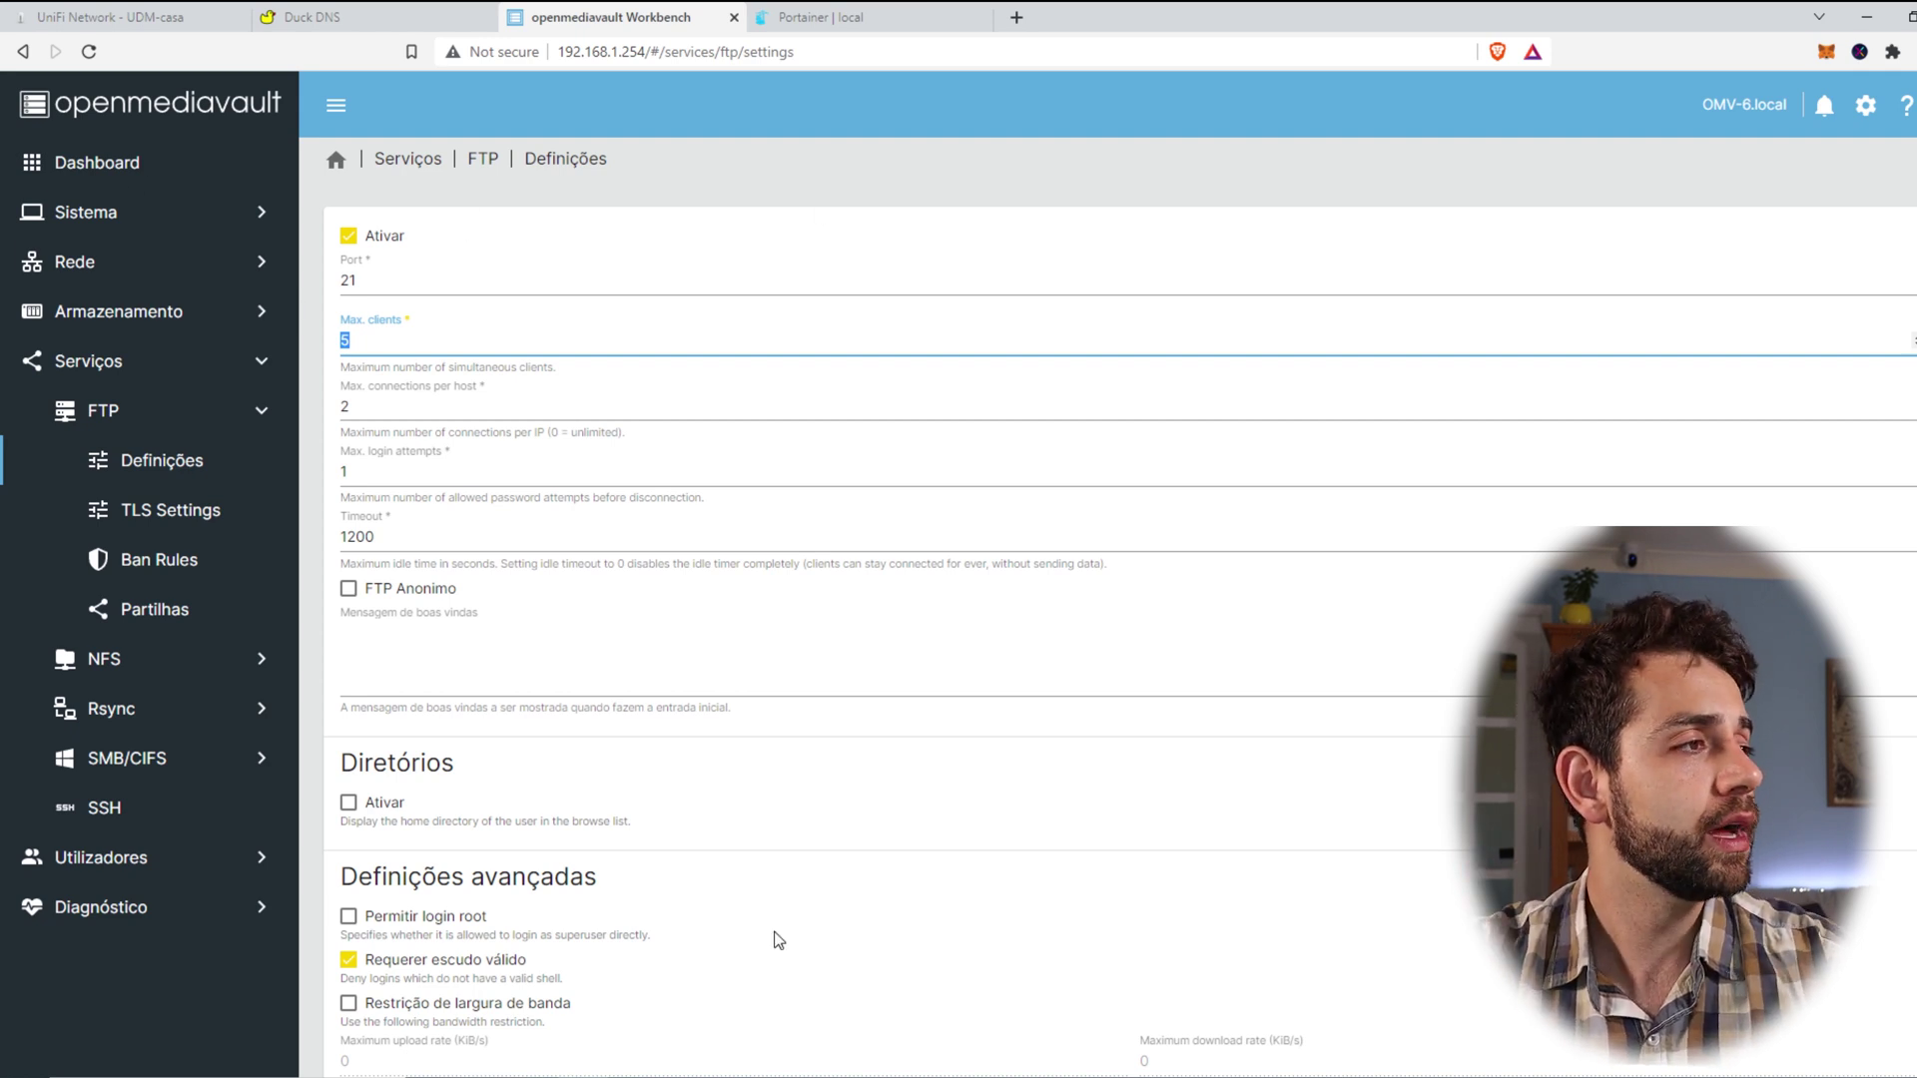
pyautogui.press('Tab')
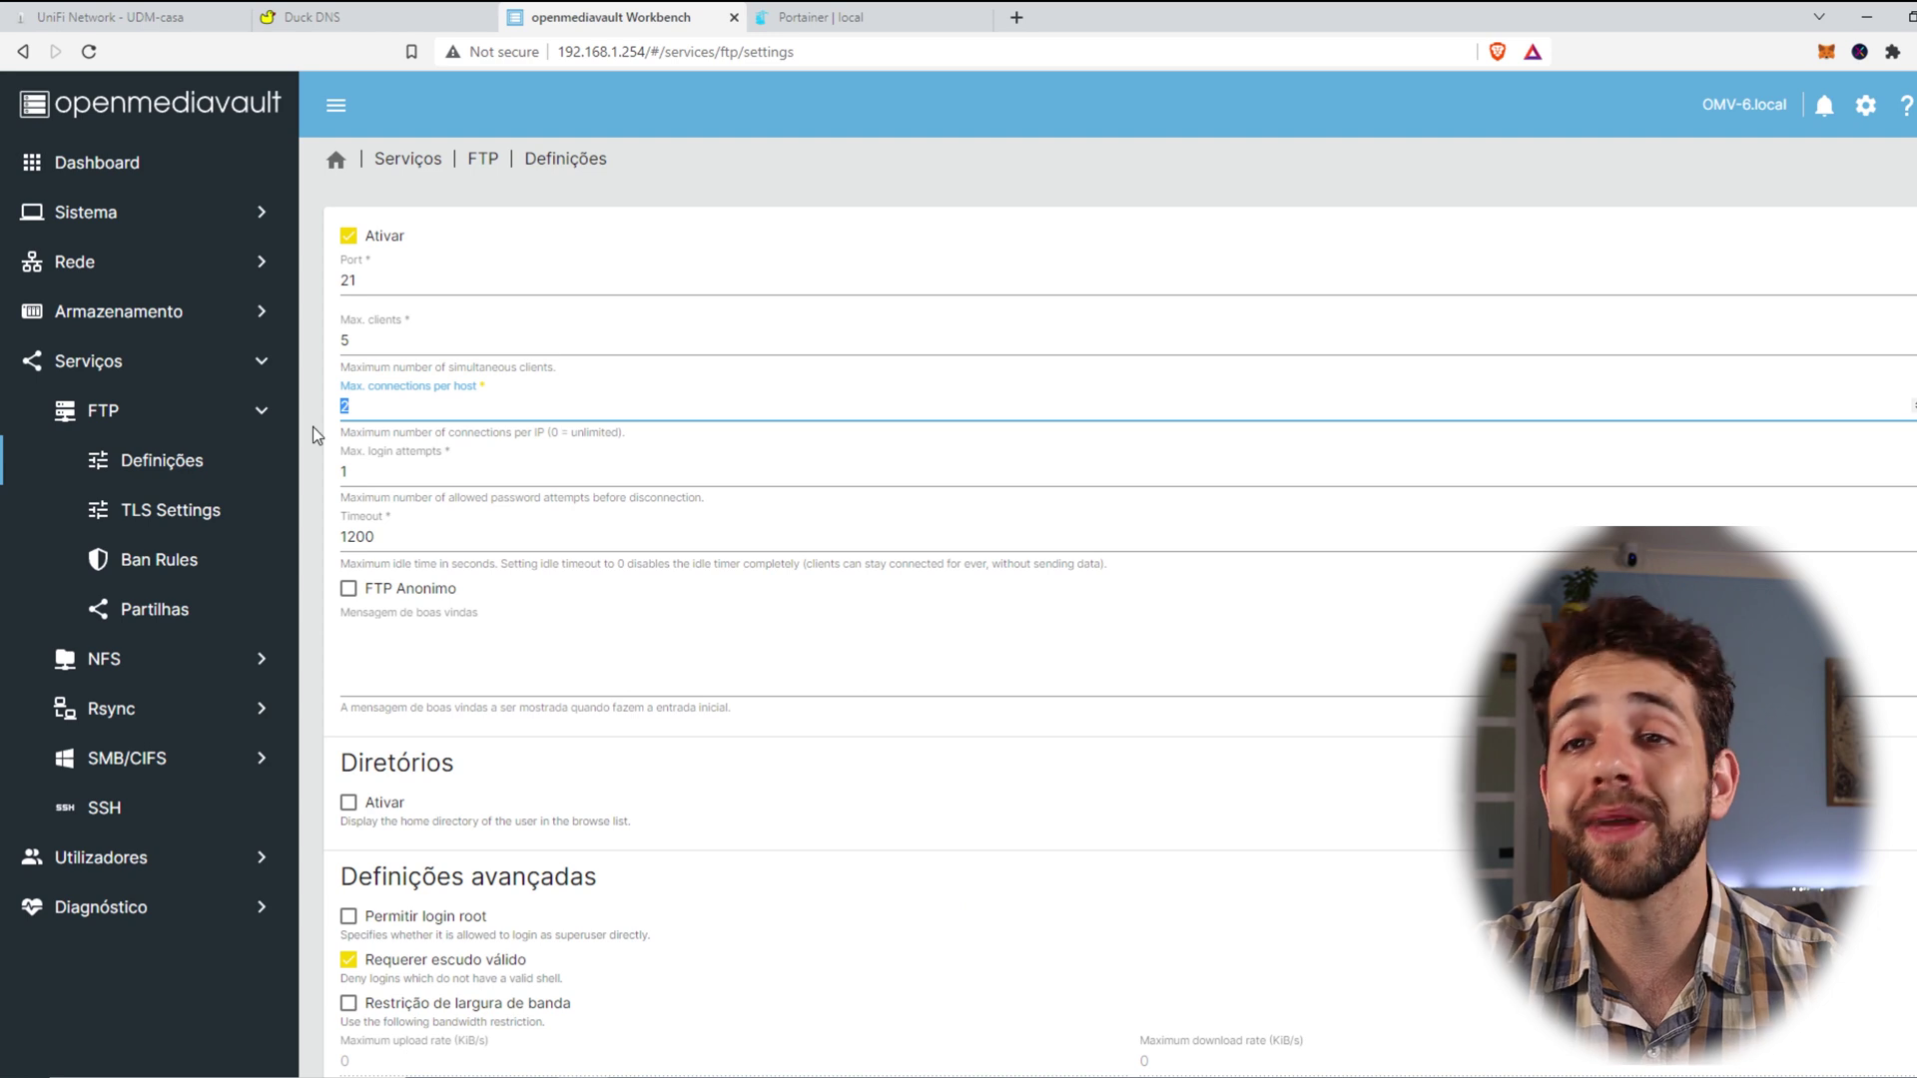
pyautogui.press('Tab')
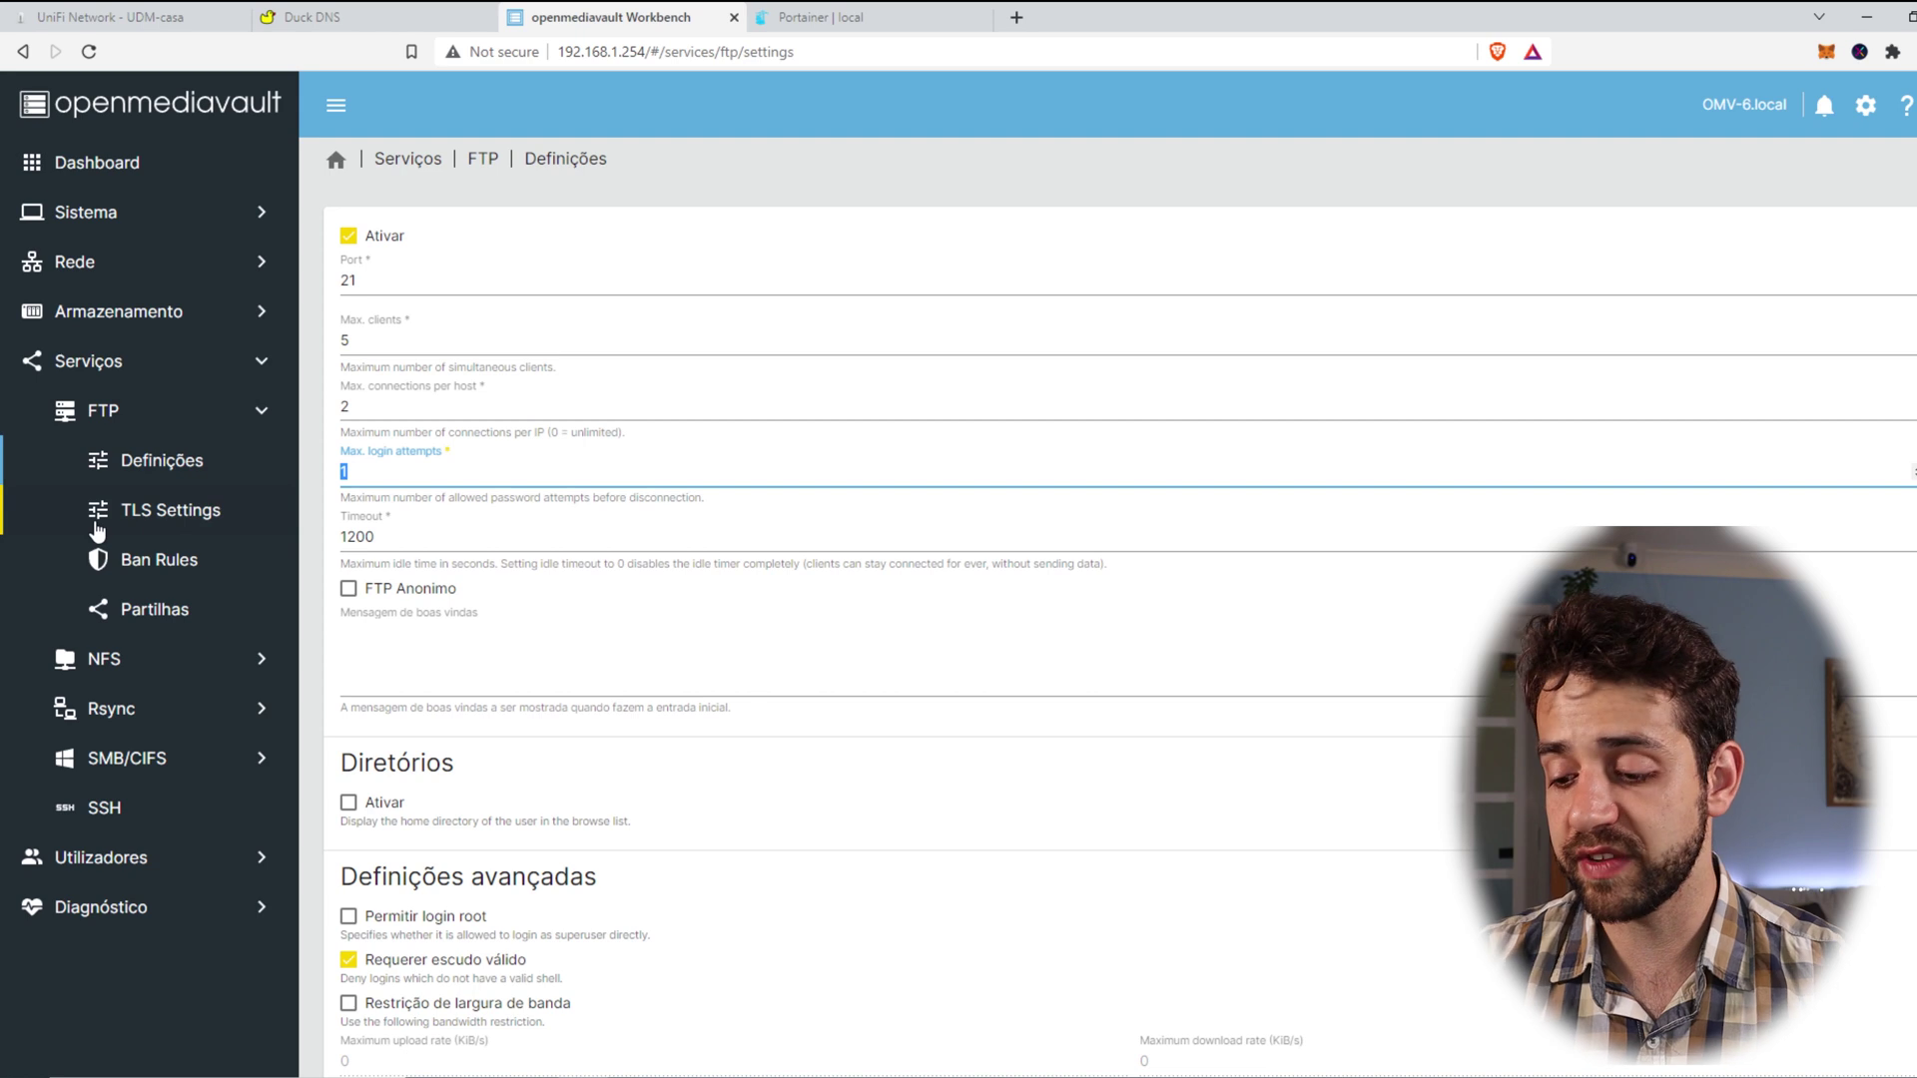
pyautogui.write('2')
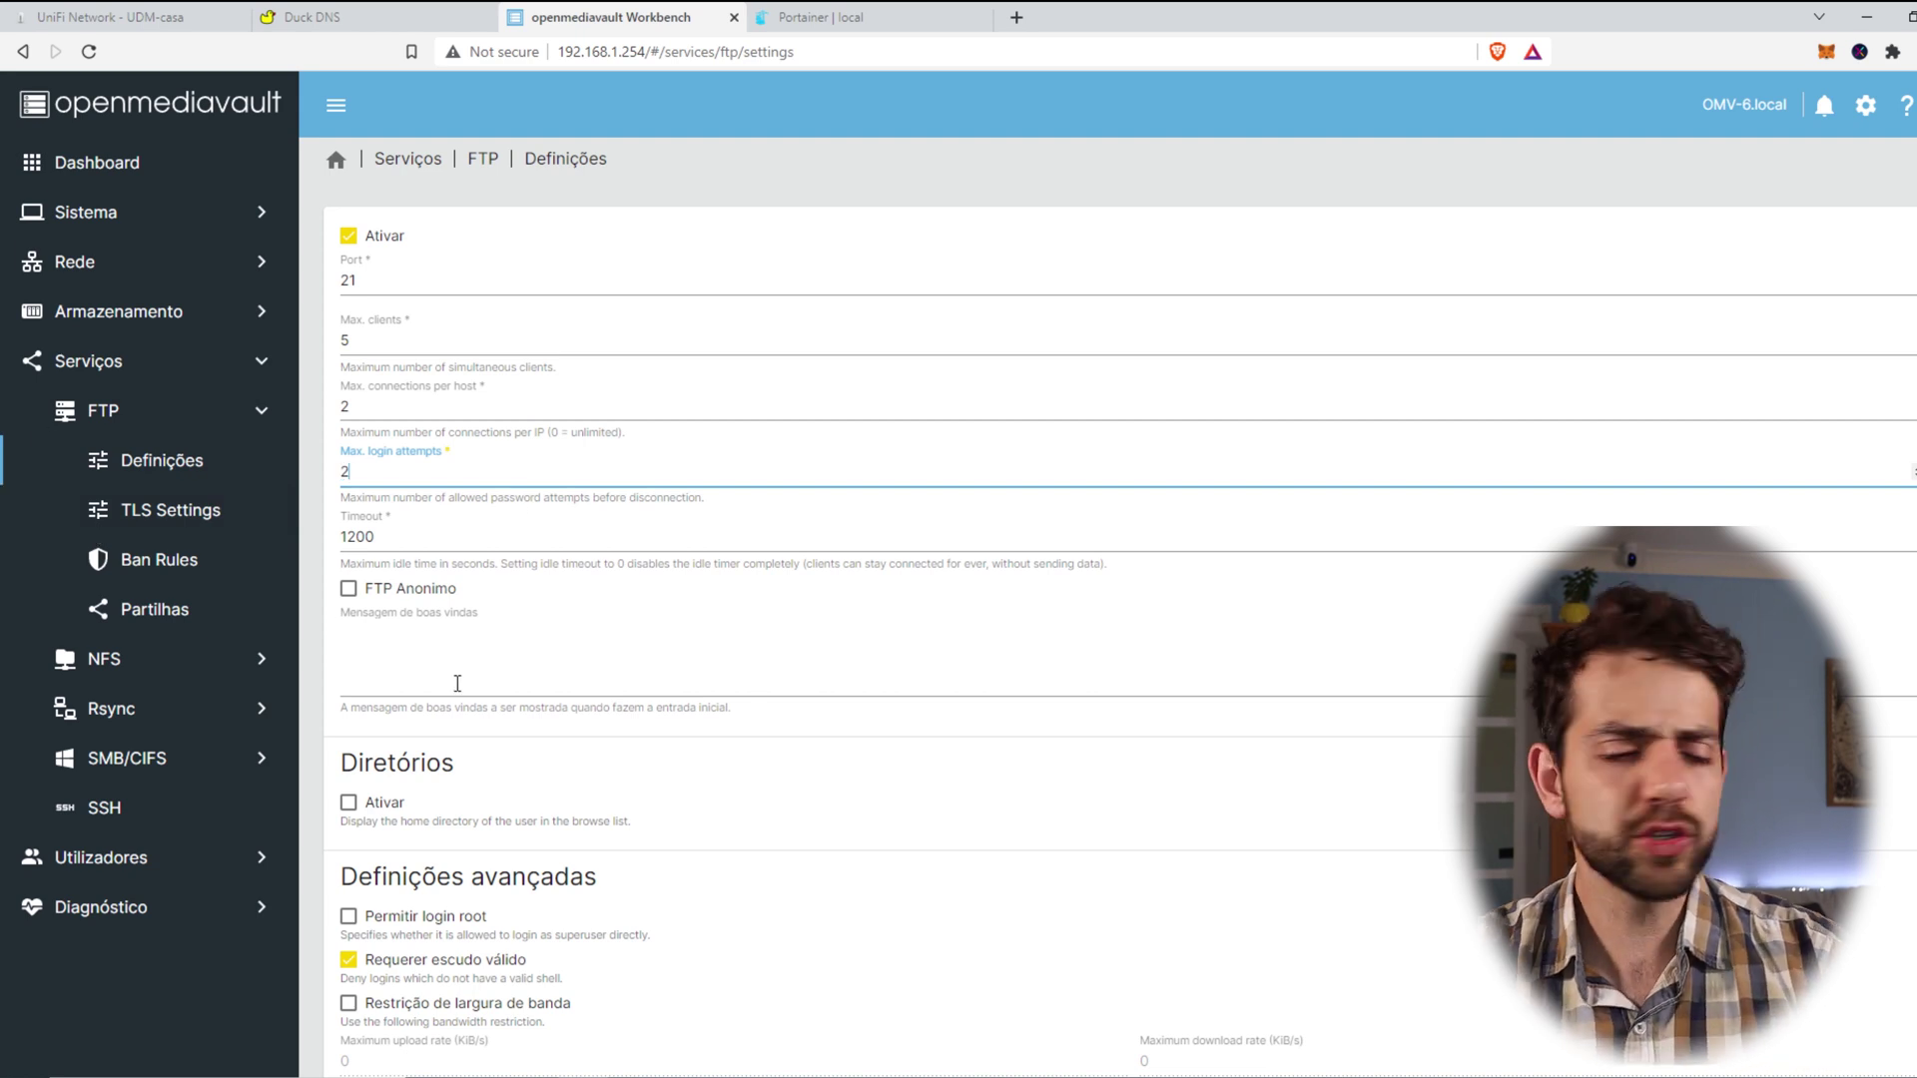
pyautogui.press('BackSpace')
pyautogui.write('1')
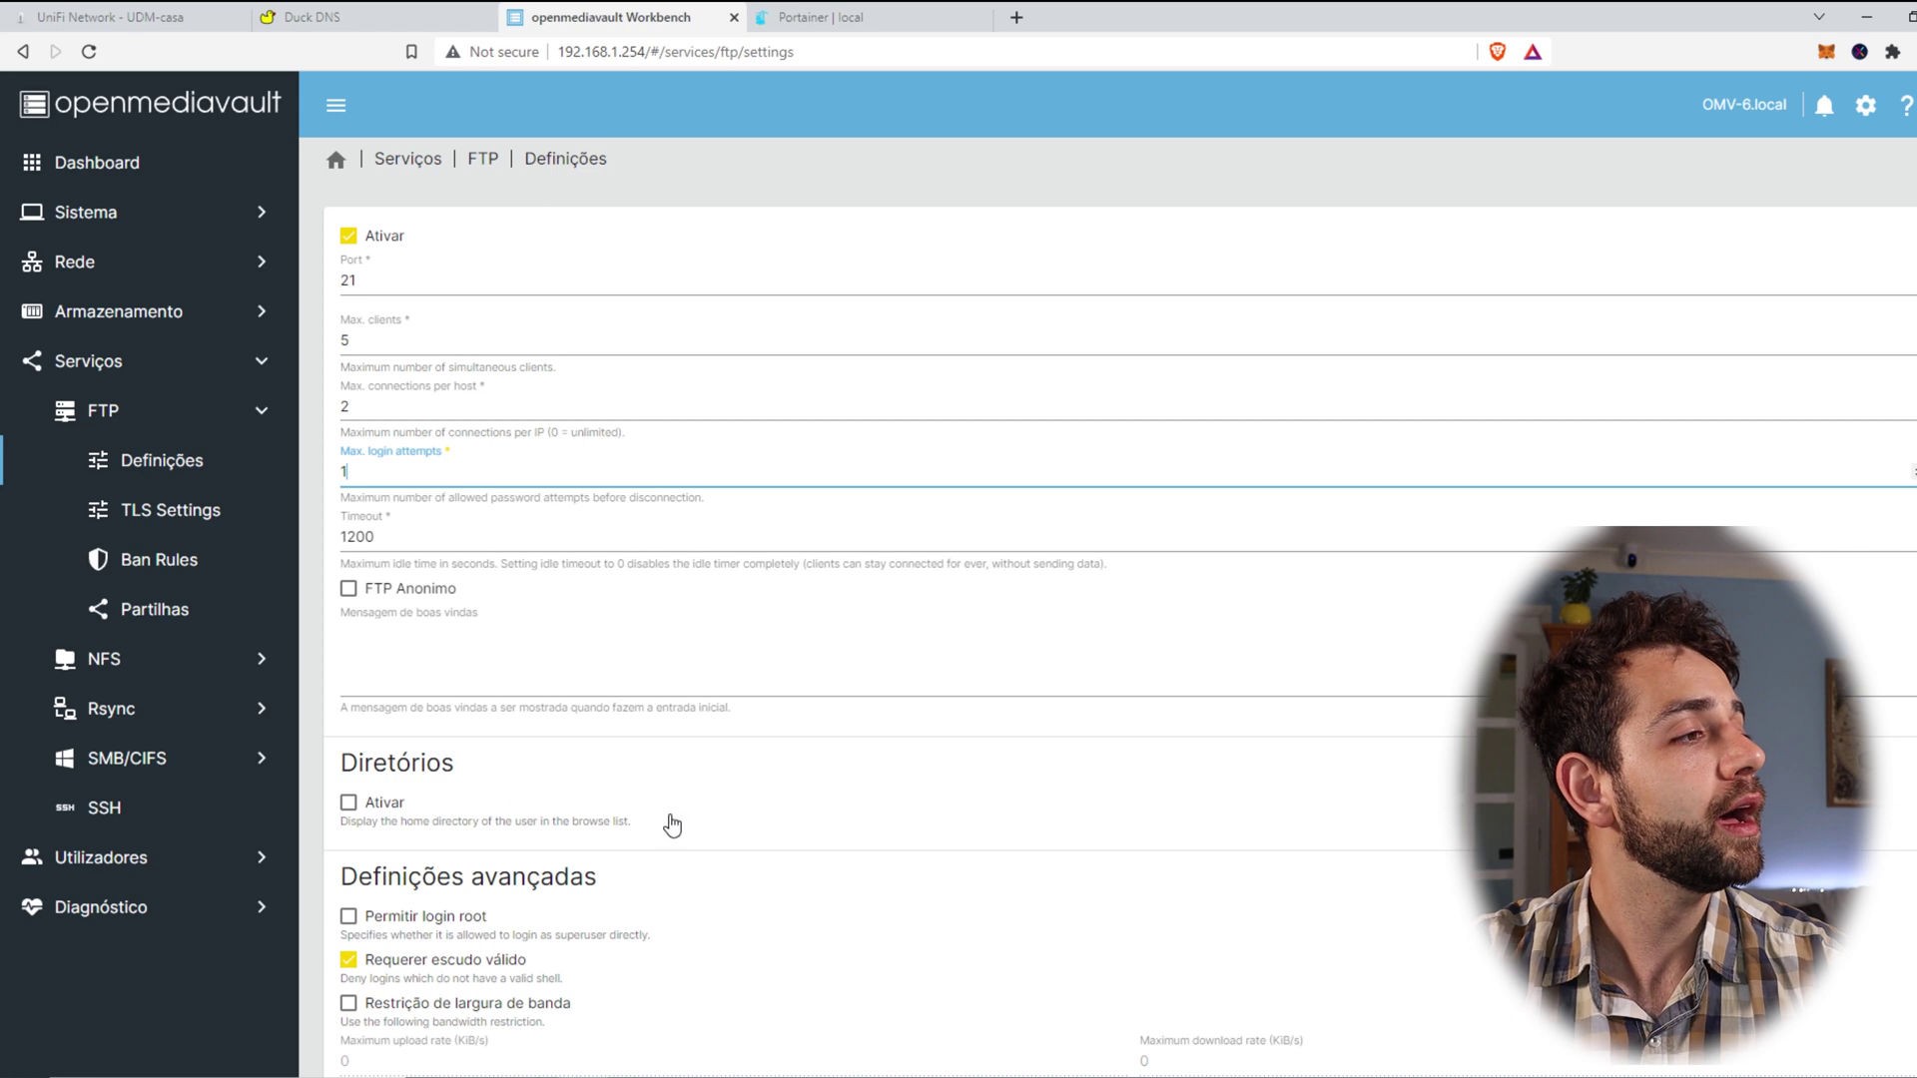
pyautogui.moveTo(404, 535); pyautogui.dragTo(267, 537)
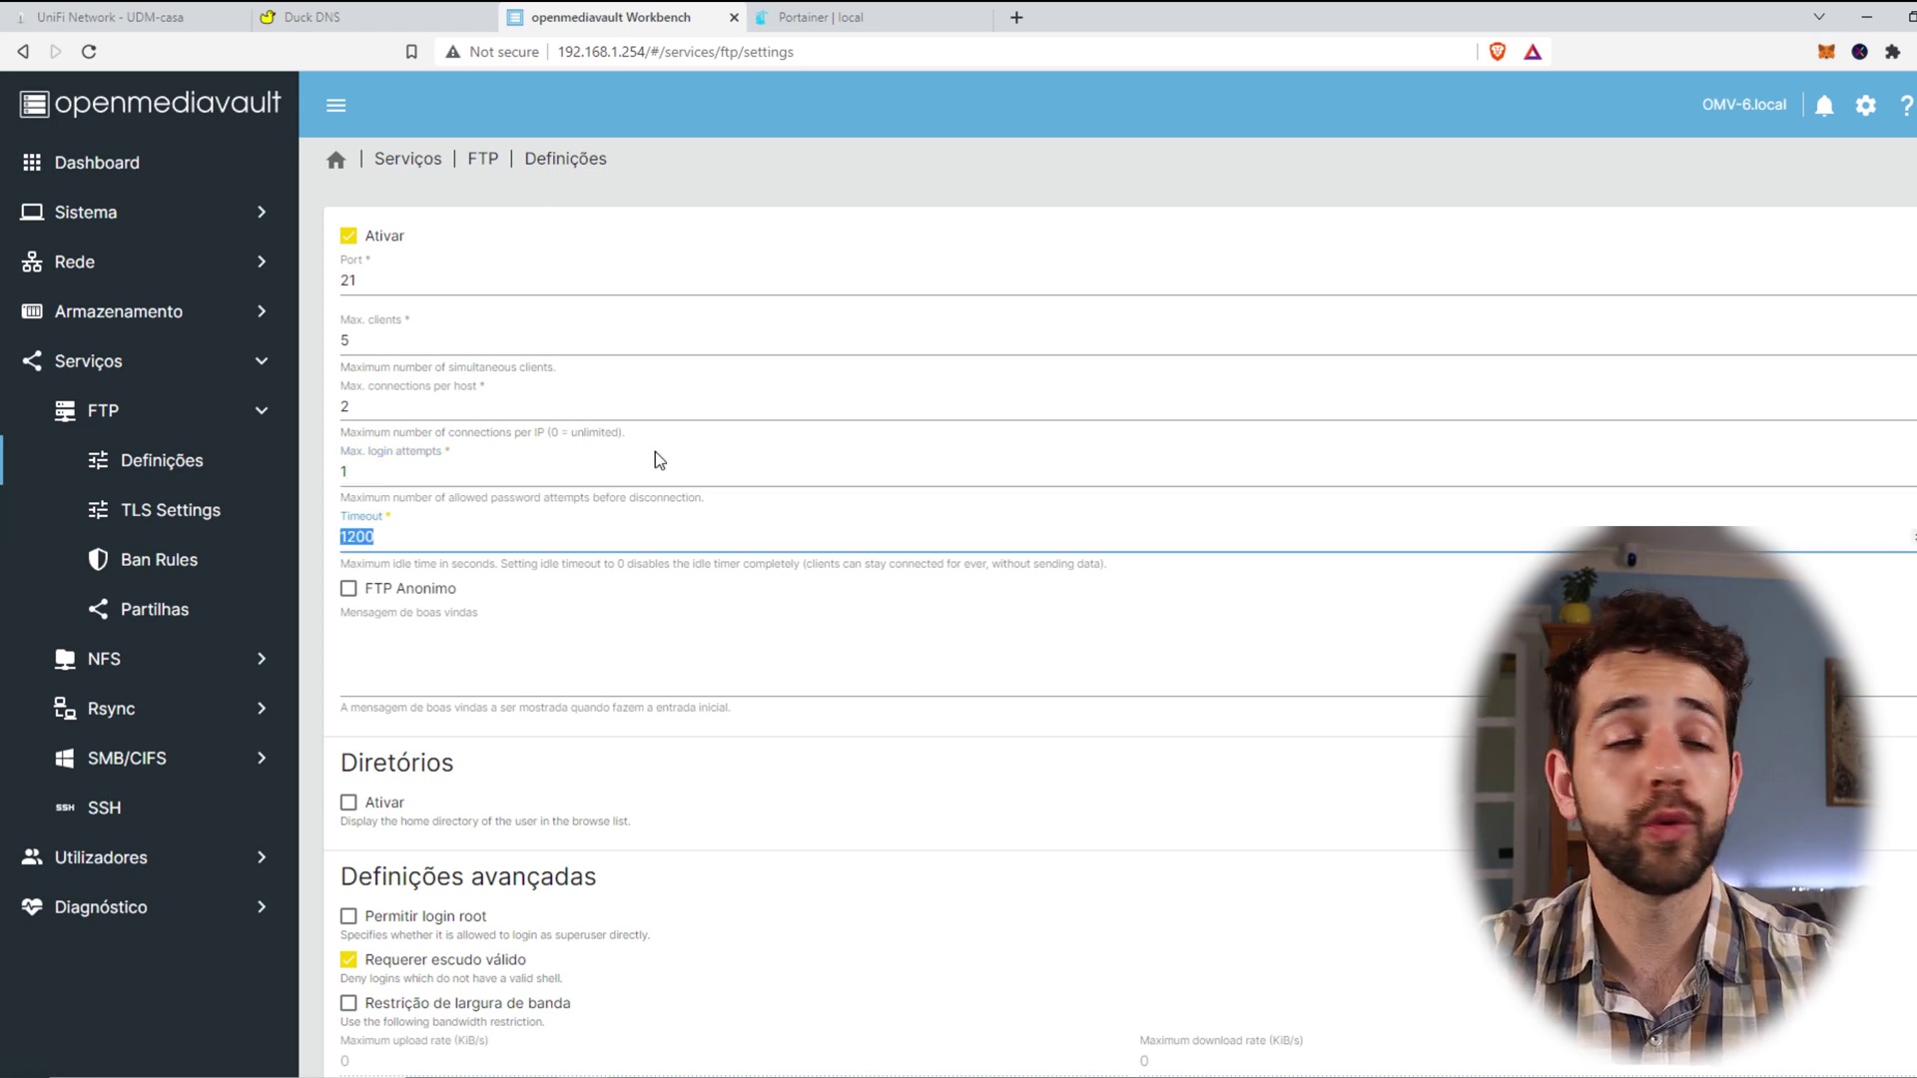
pyautogui.scroll(-5, 655, 451)
pyautogui.moveTo(368, 302); pyautogui.dragTo(667, 314)
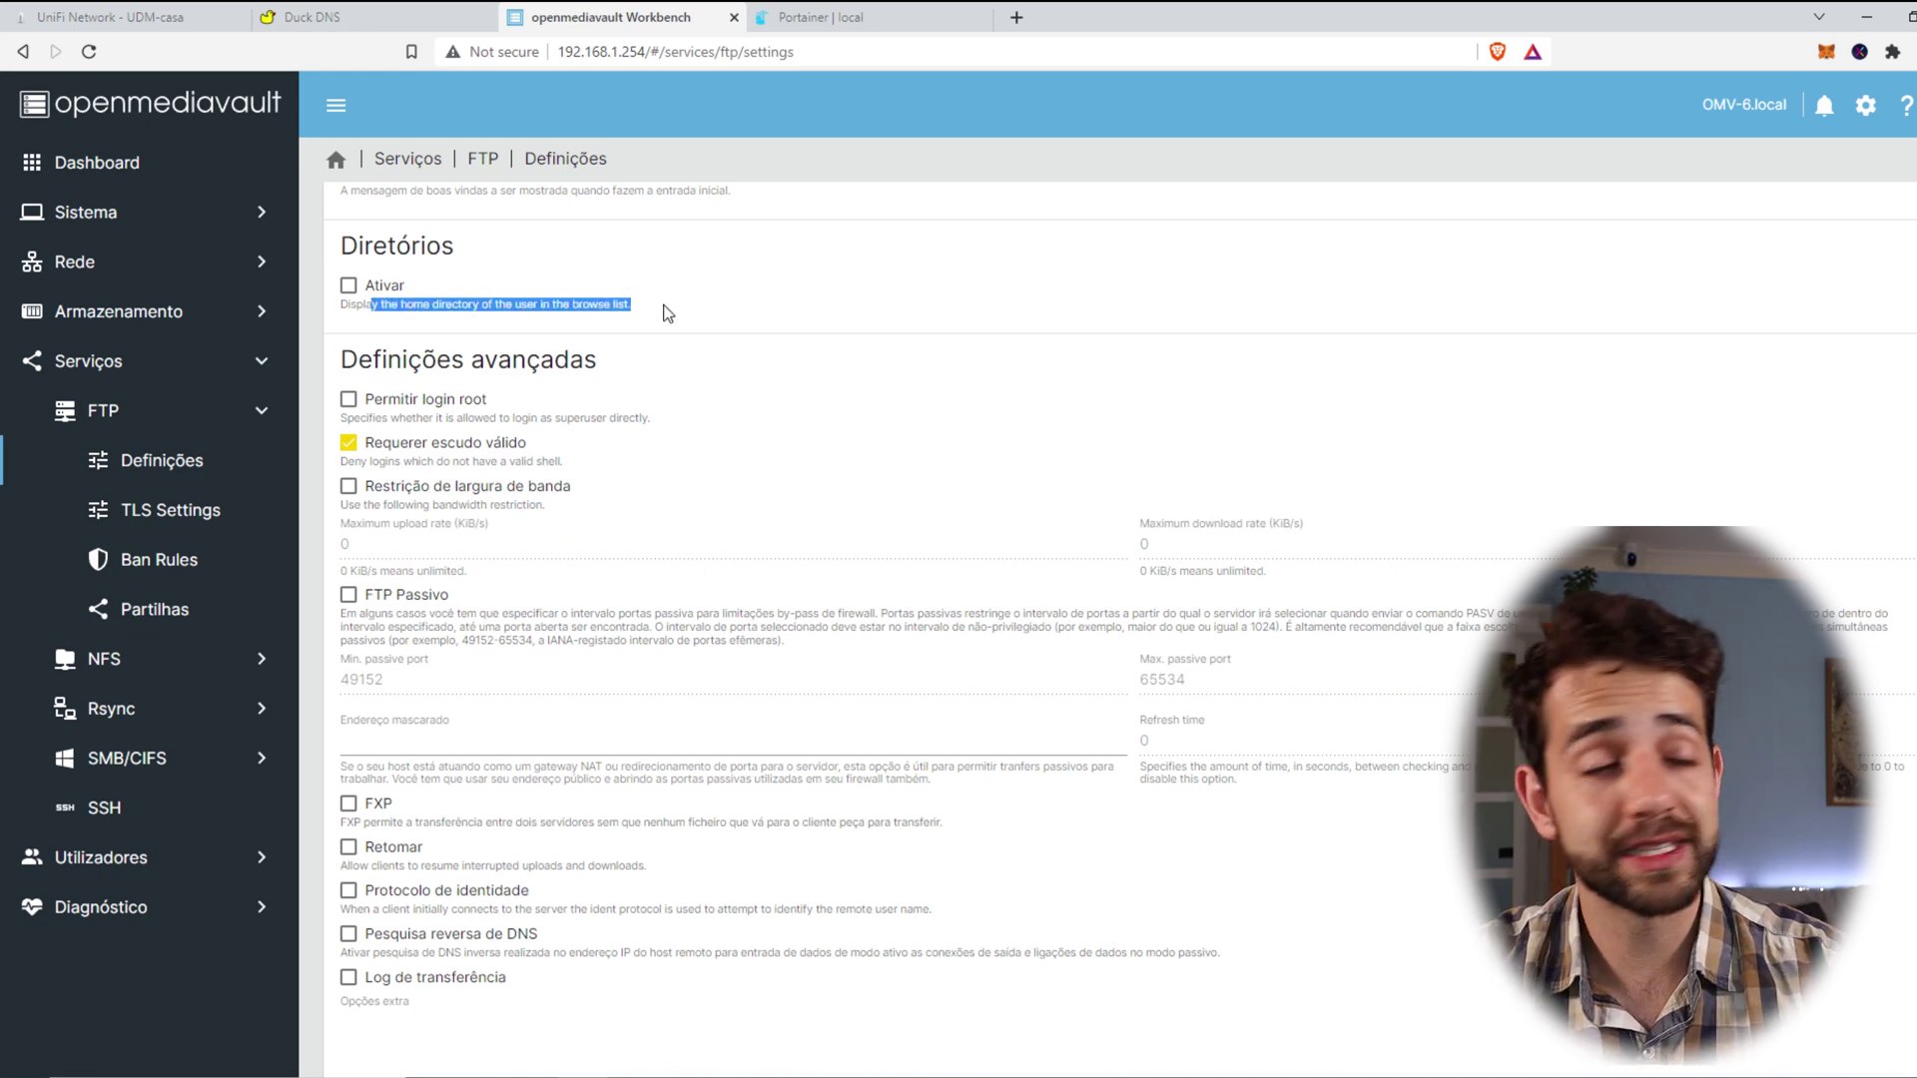
pyautogui.scroll(1, 574, 461)
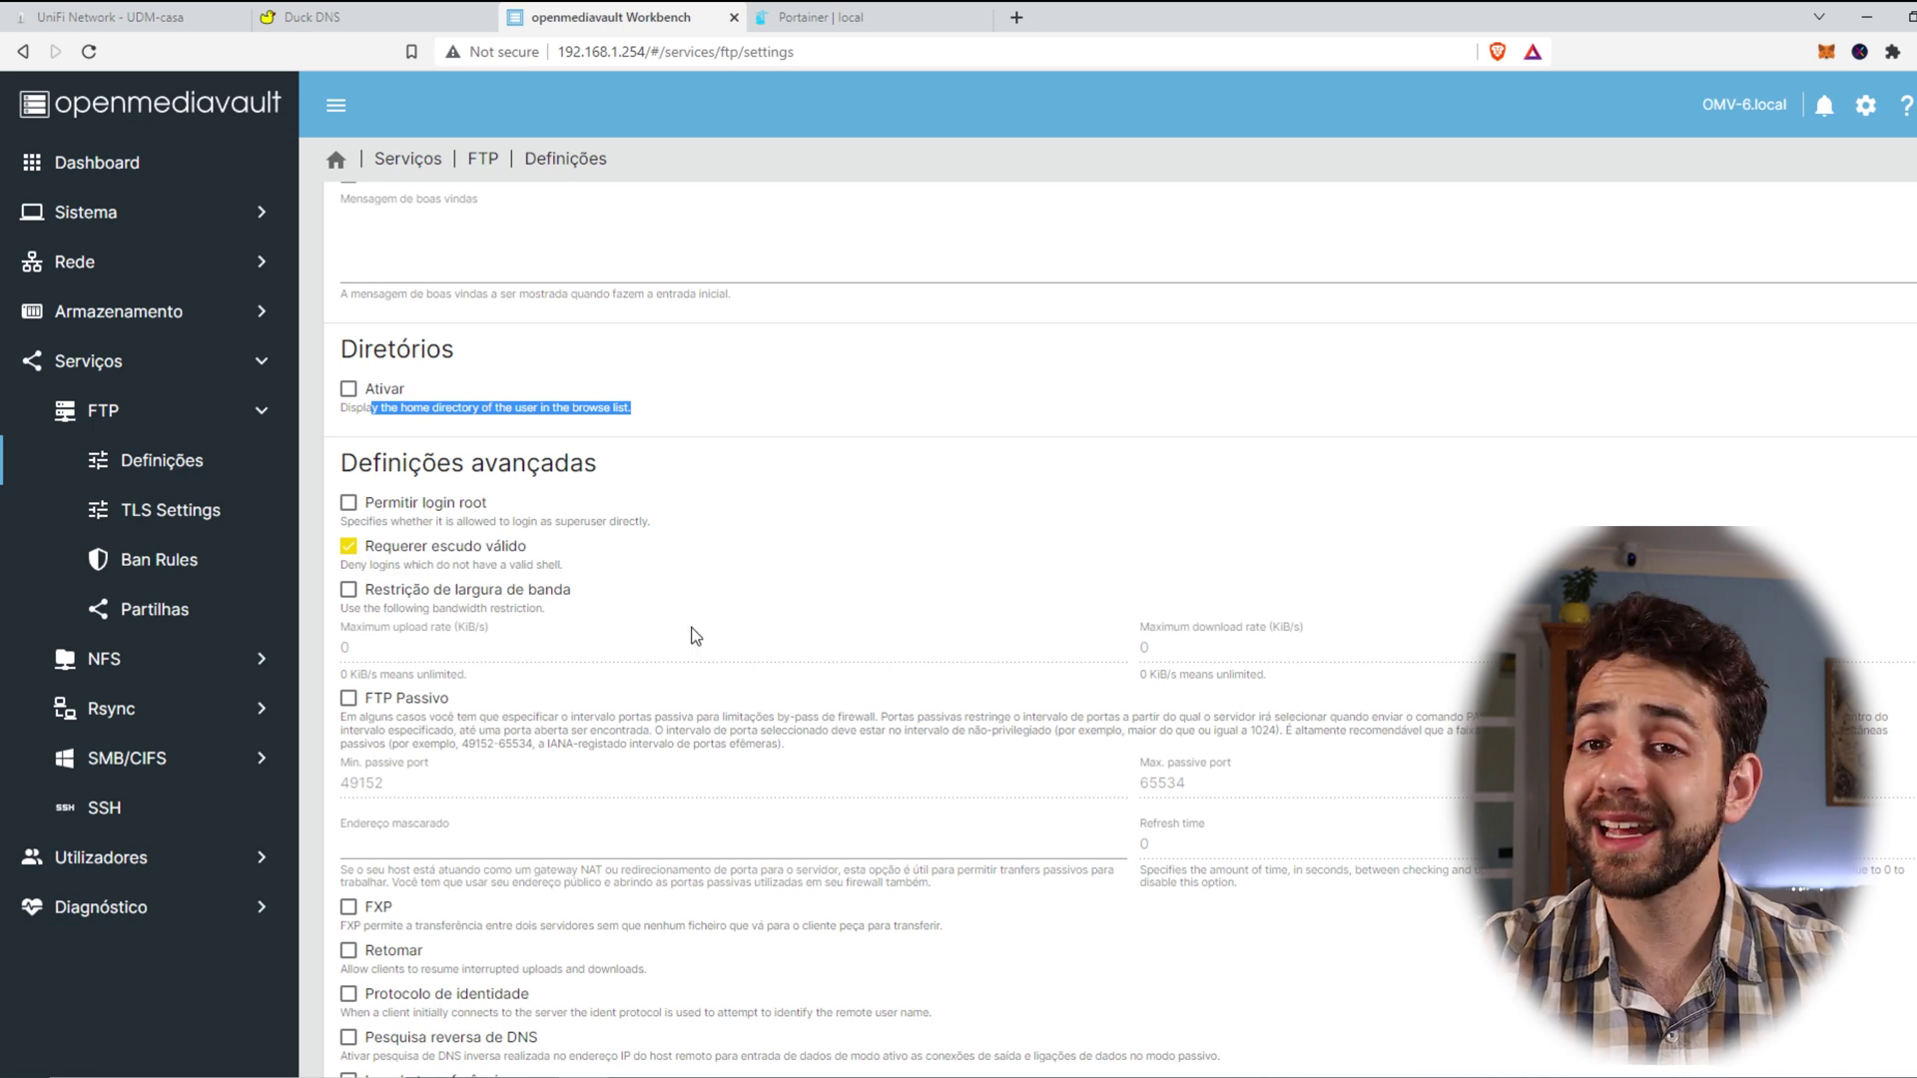
pyautogui.click(351, 587)
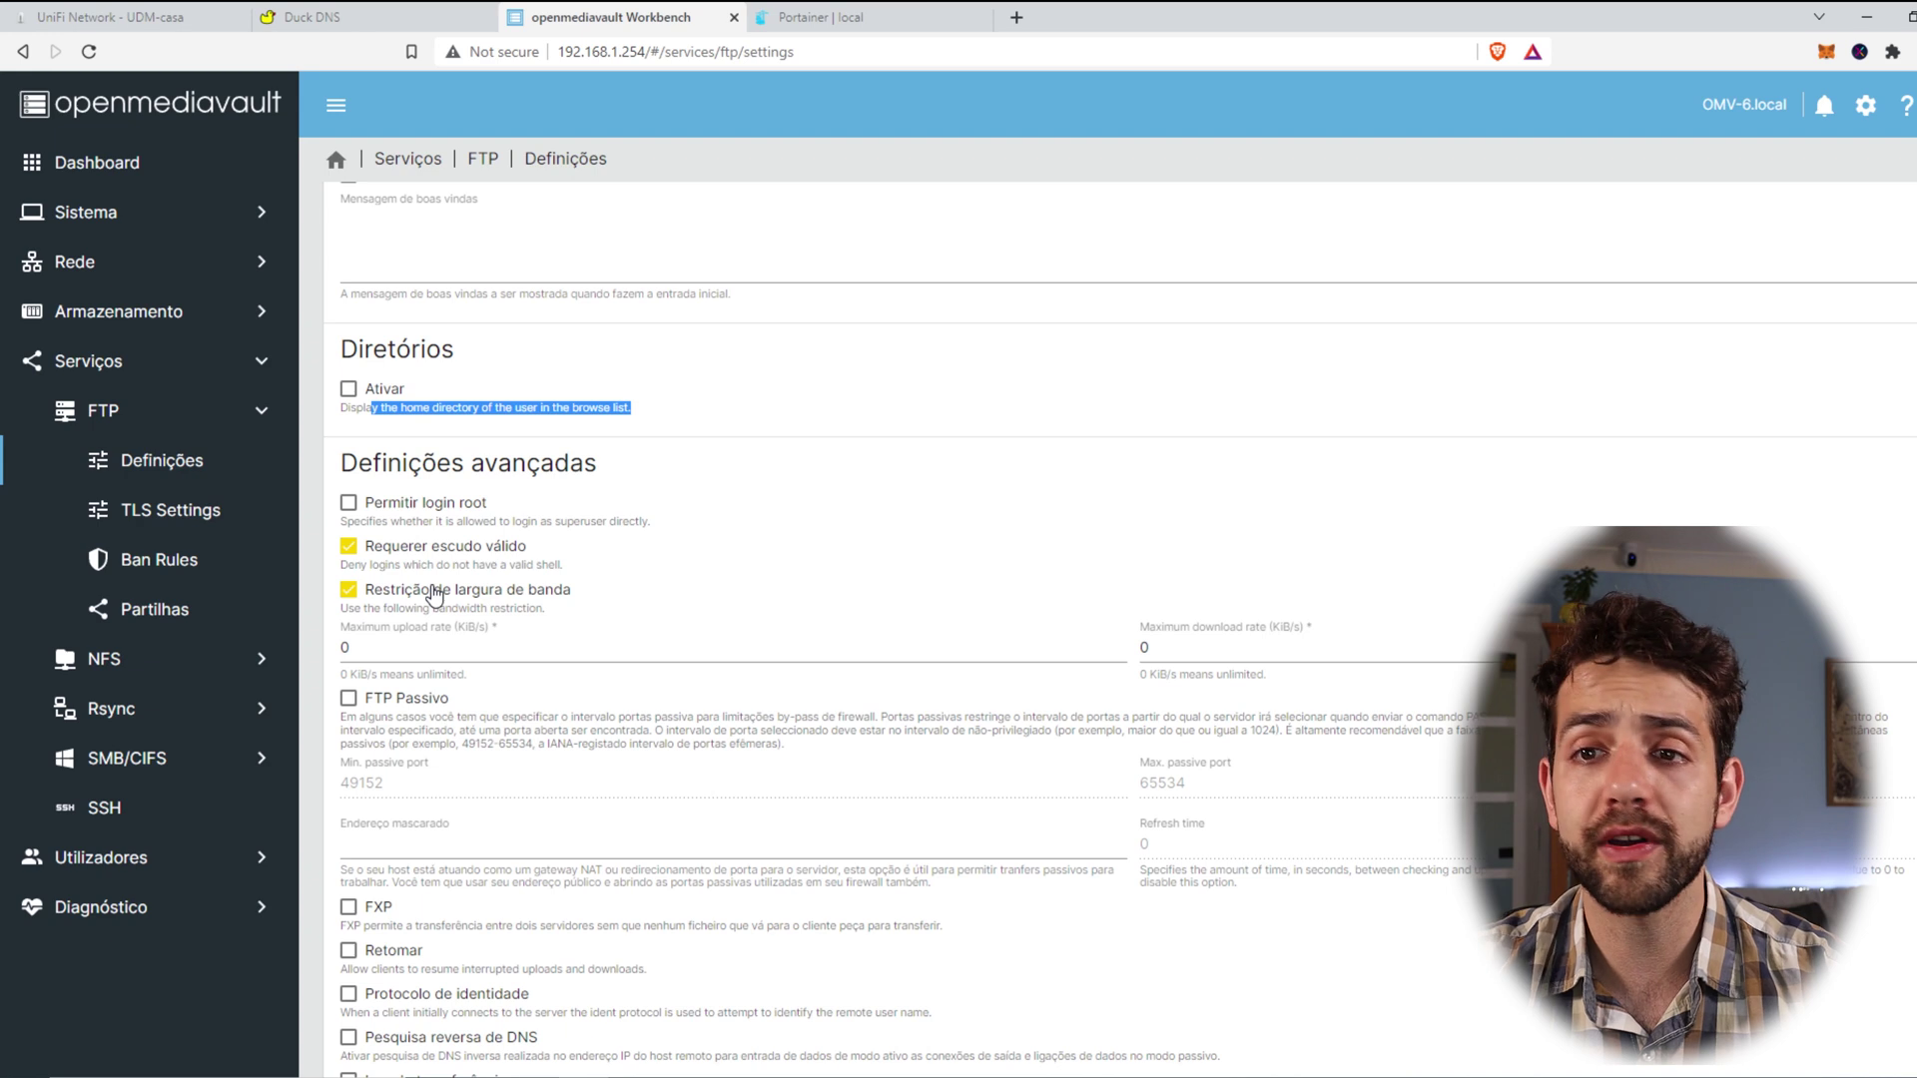
pyautogui.click(435, 596)
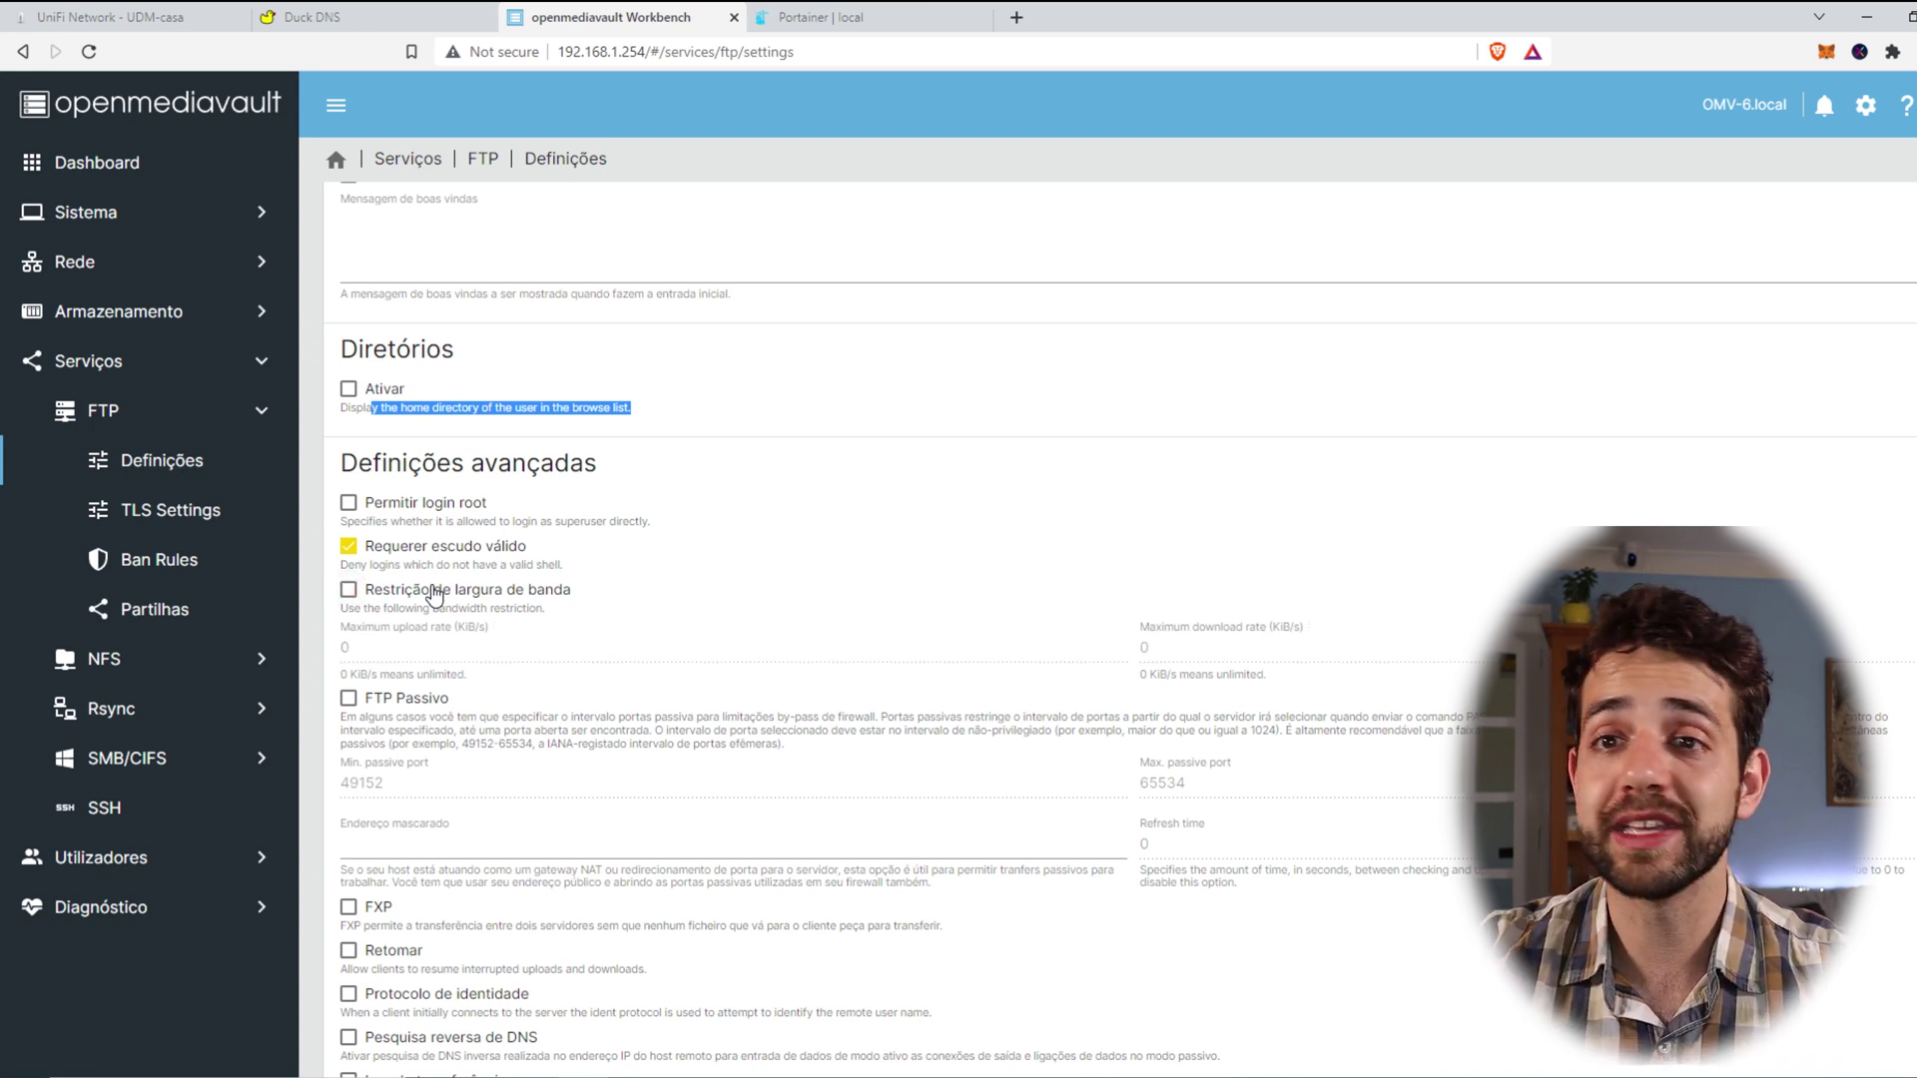
pyautogui.scroll(-3, 435, 596)
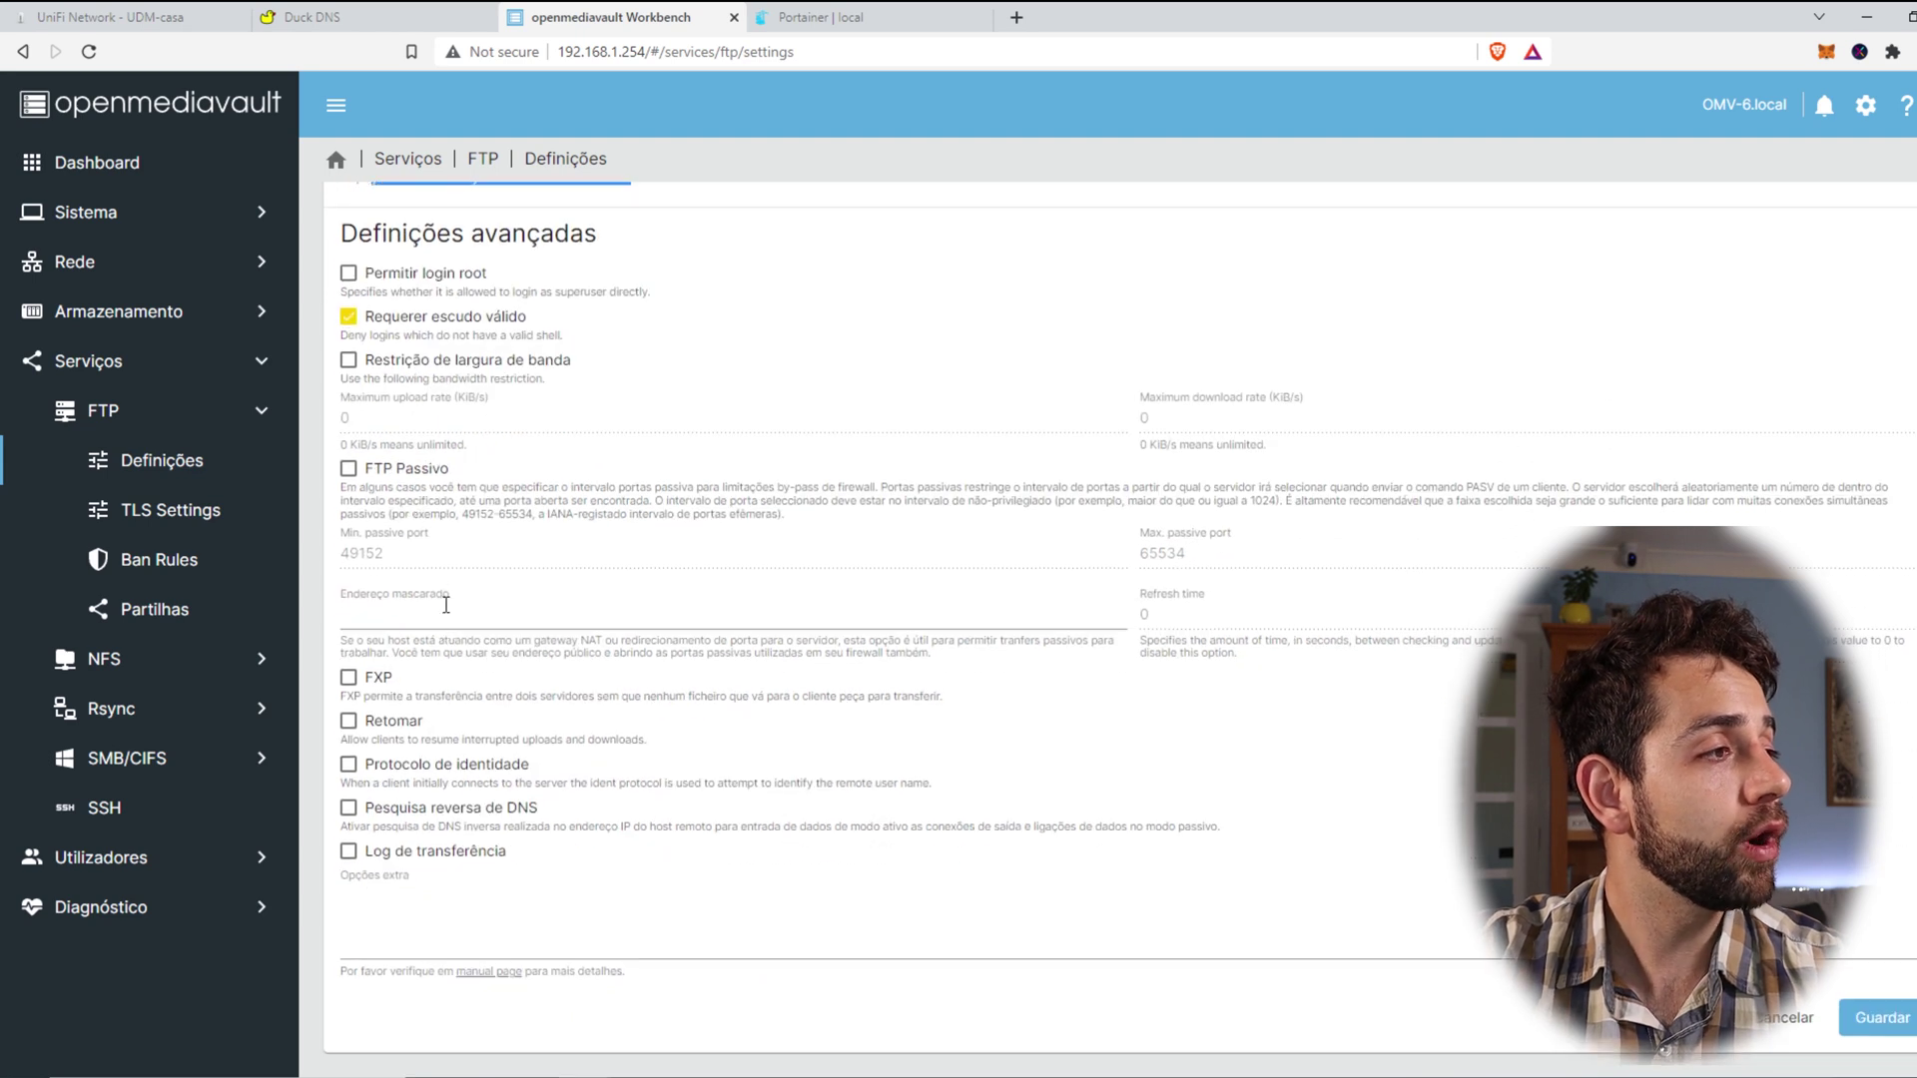
pyautogui.click(396, 471)
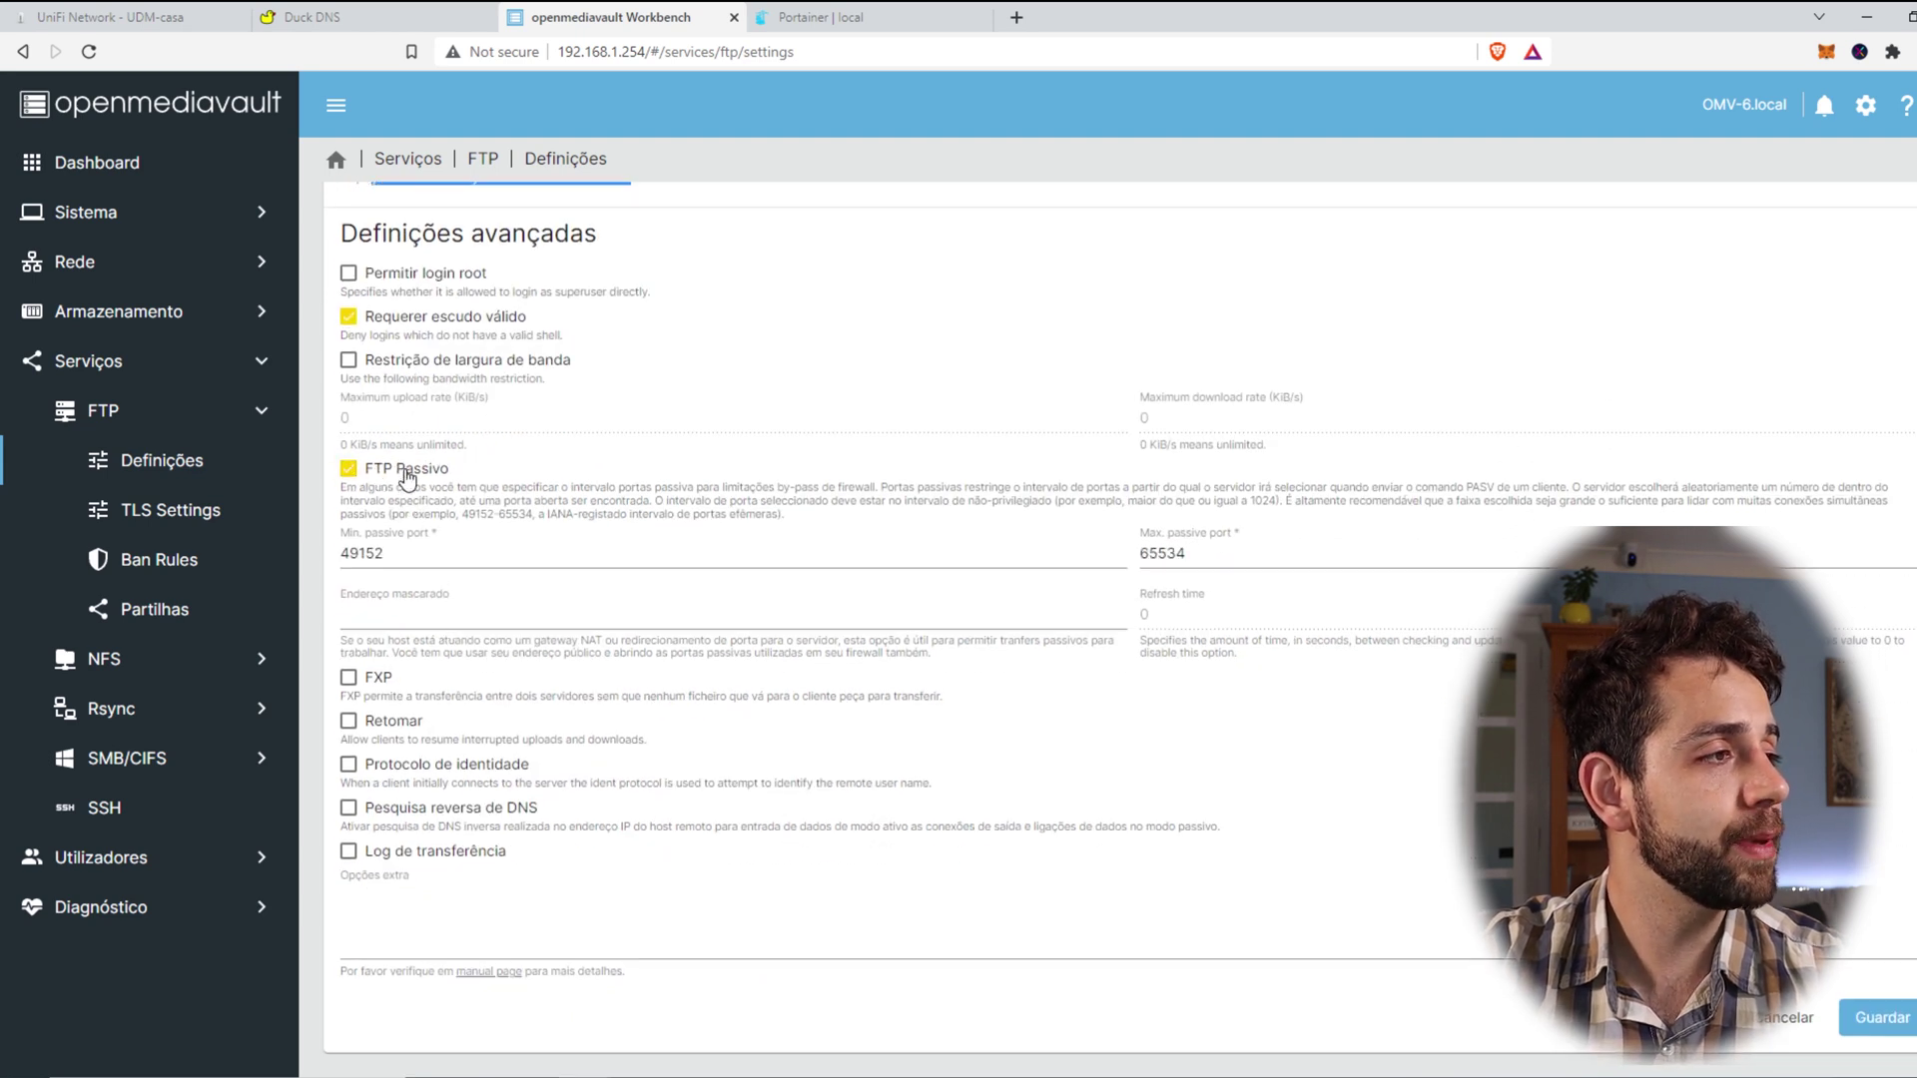
pyautogui.click(405, 476)
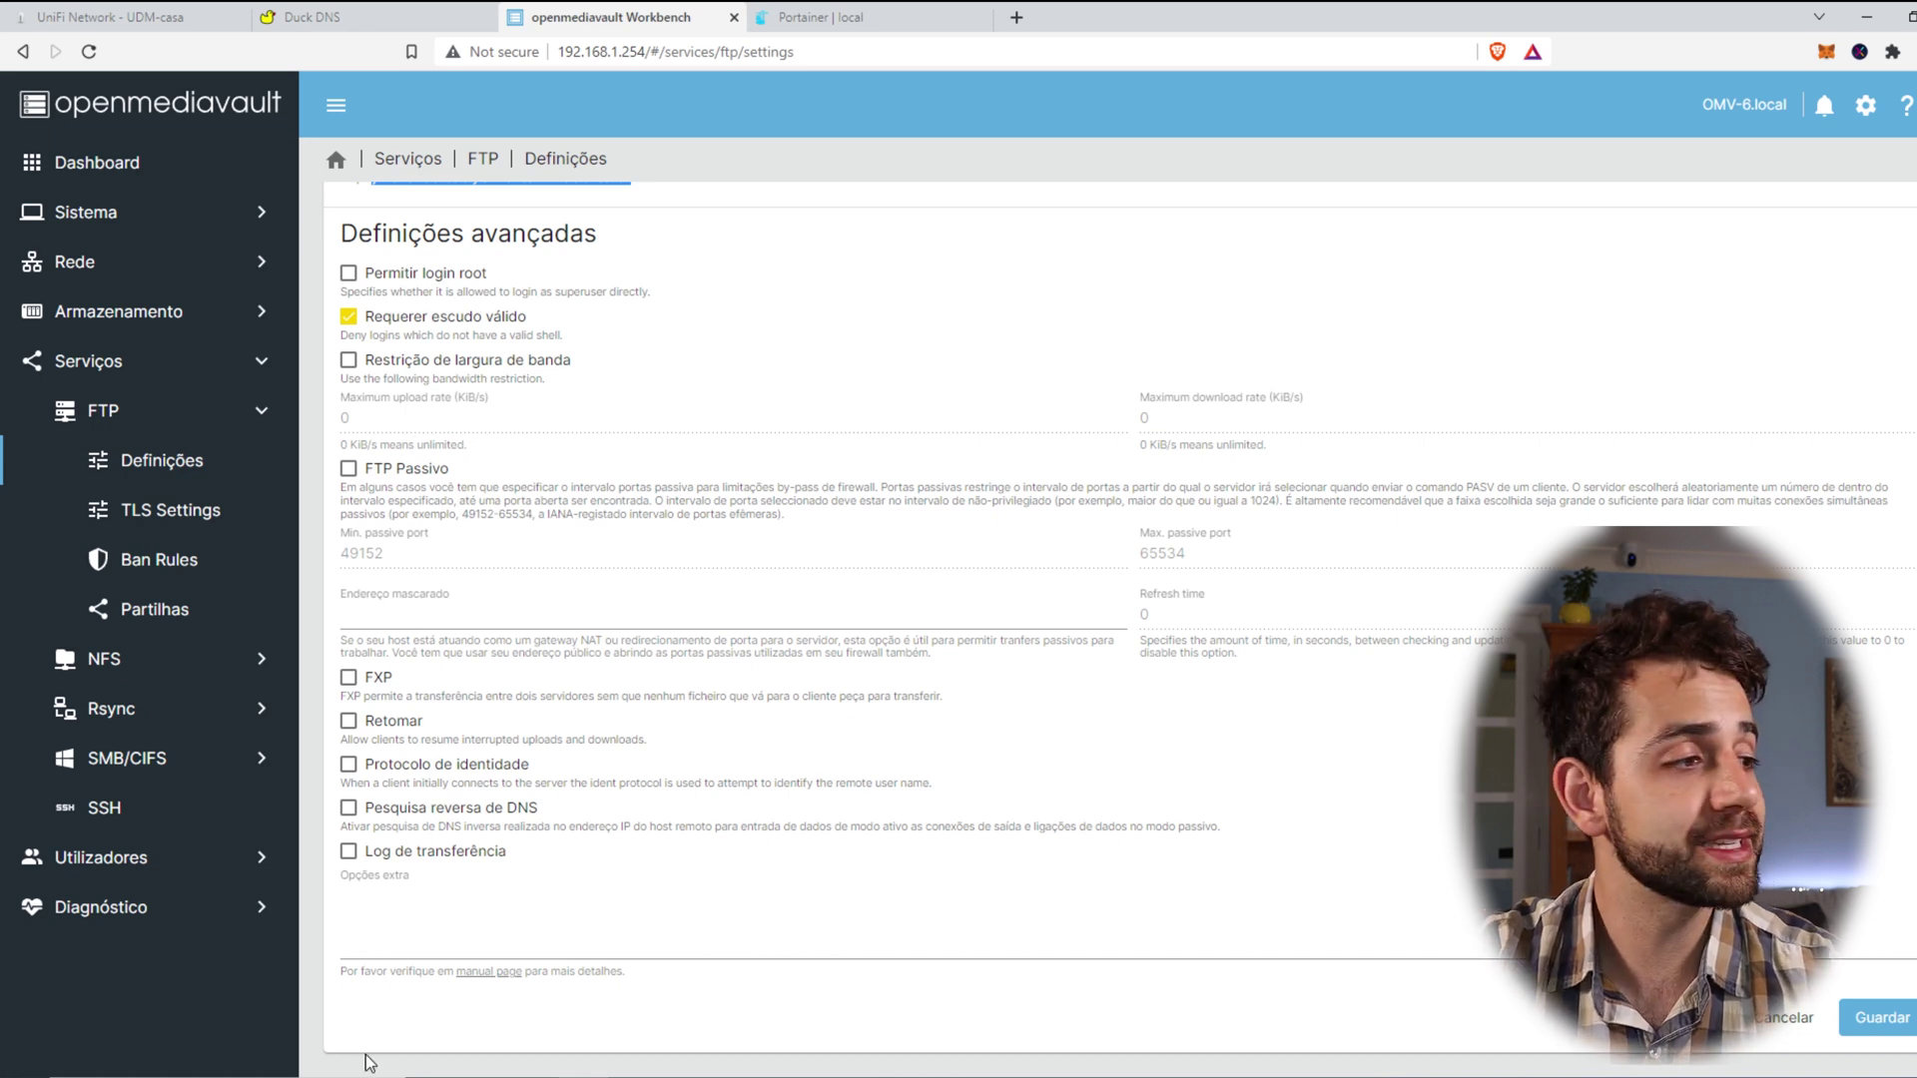
pyautogui.scroll(6, 395, 577)
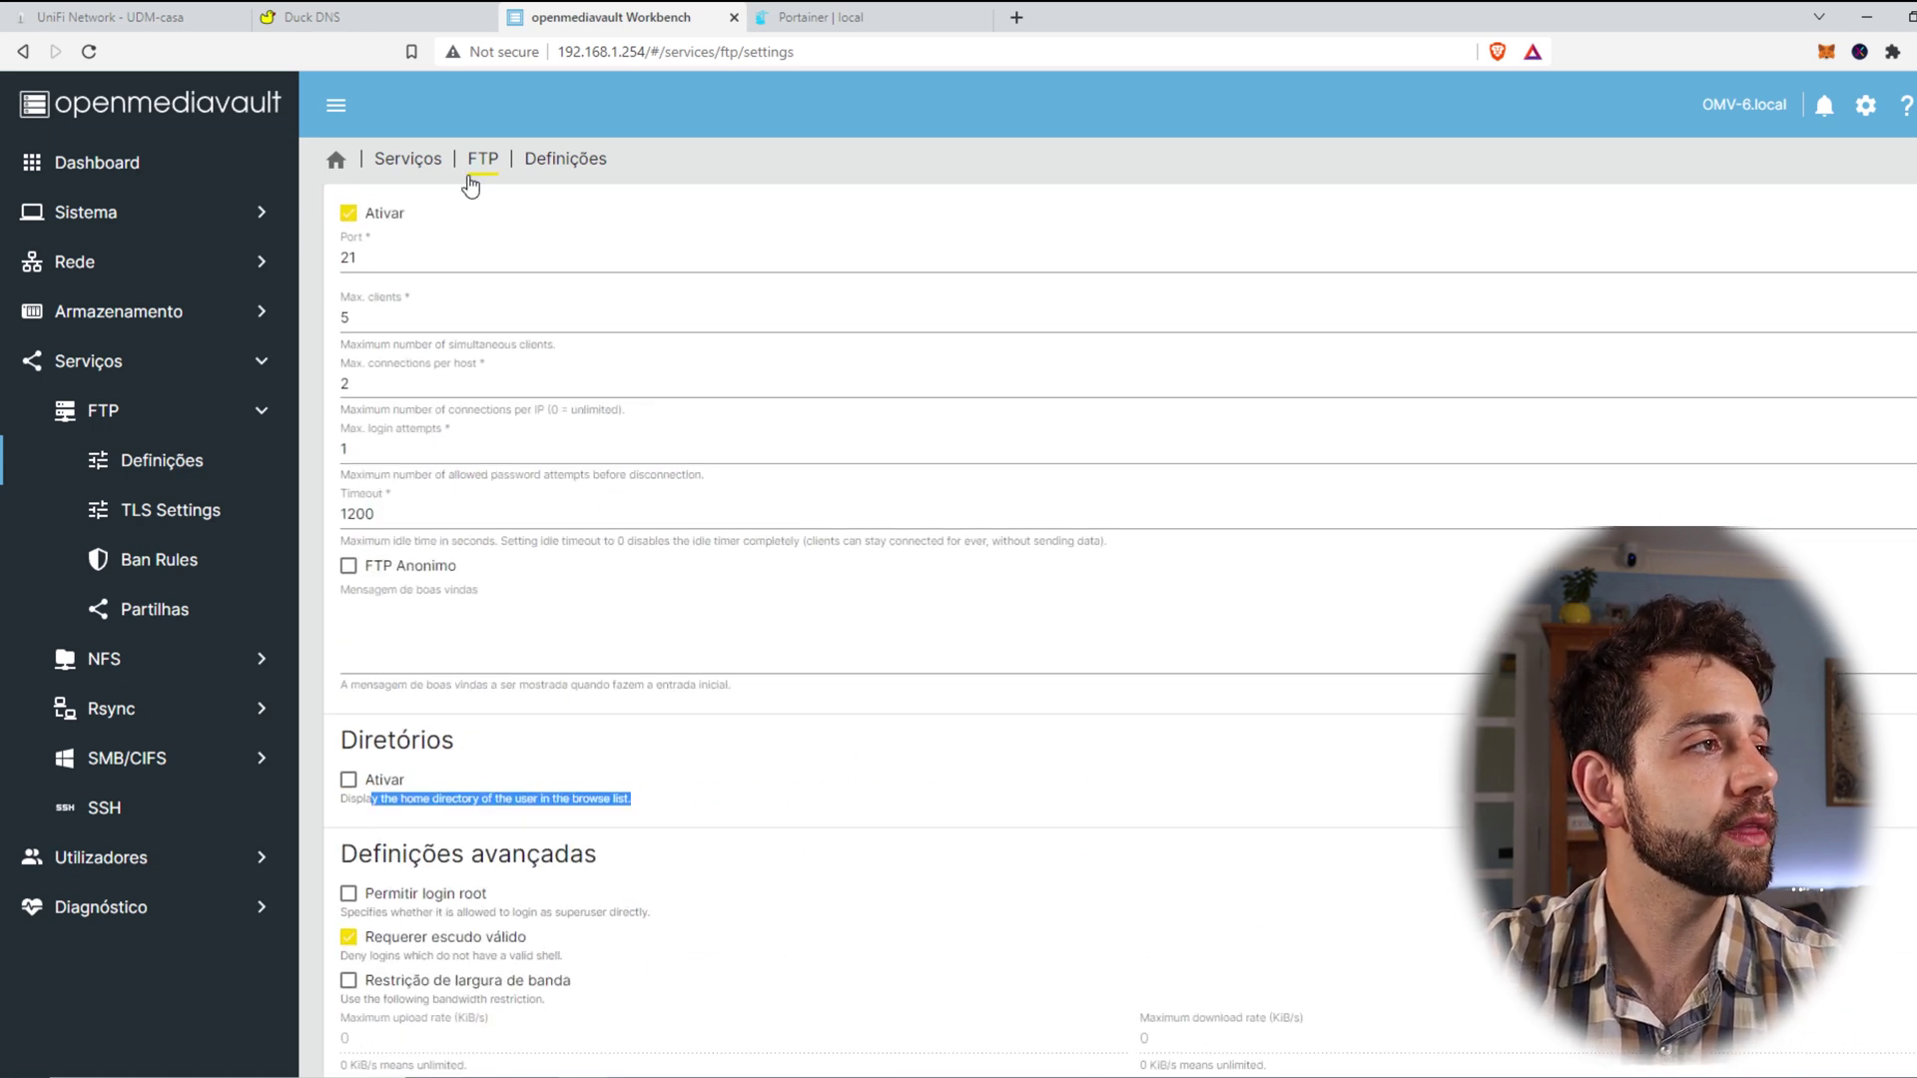
# Step: Create an enabled FTP share for the home shared folder and save it
pyautogui.click(478, 162)
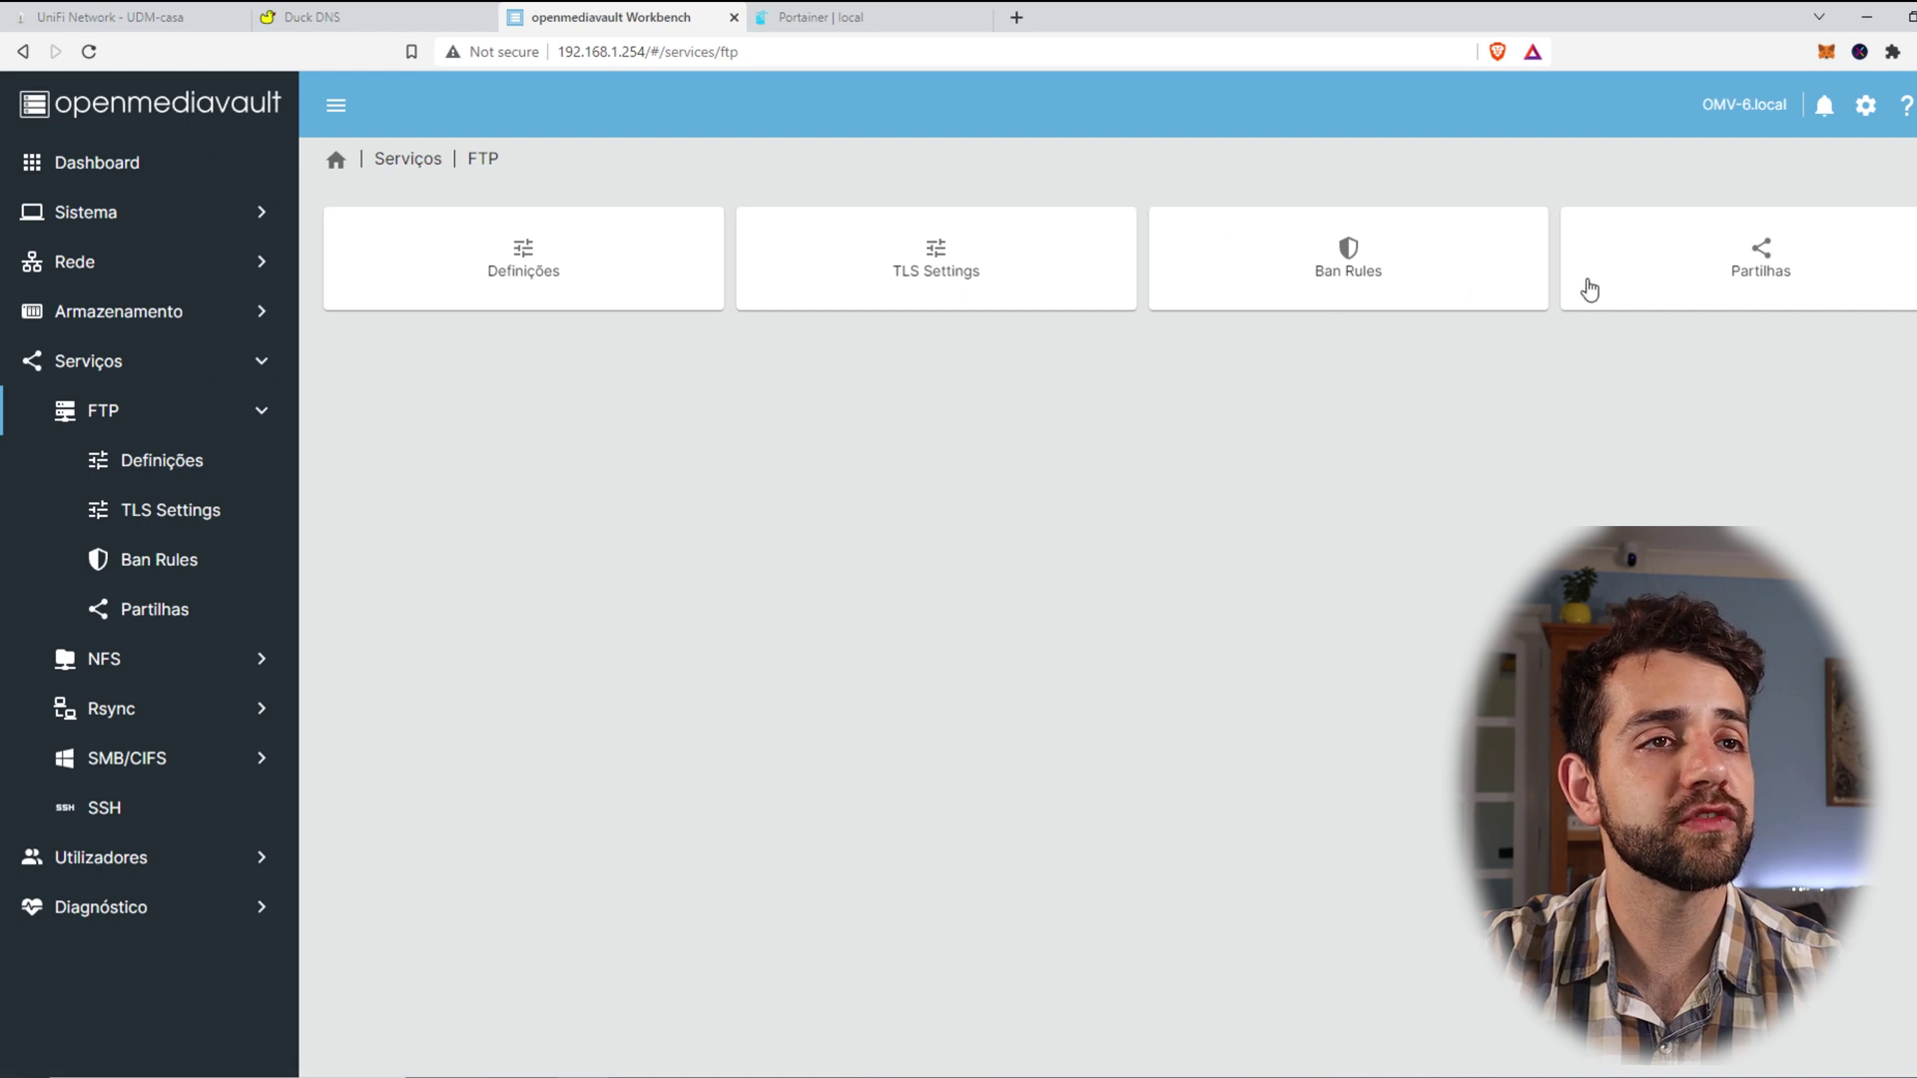
pyautogui.click(1785, 286)
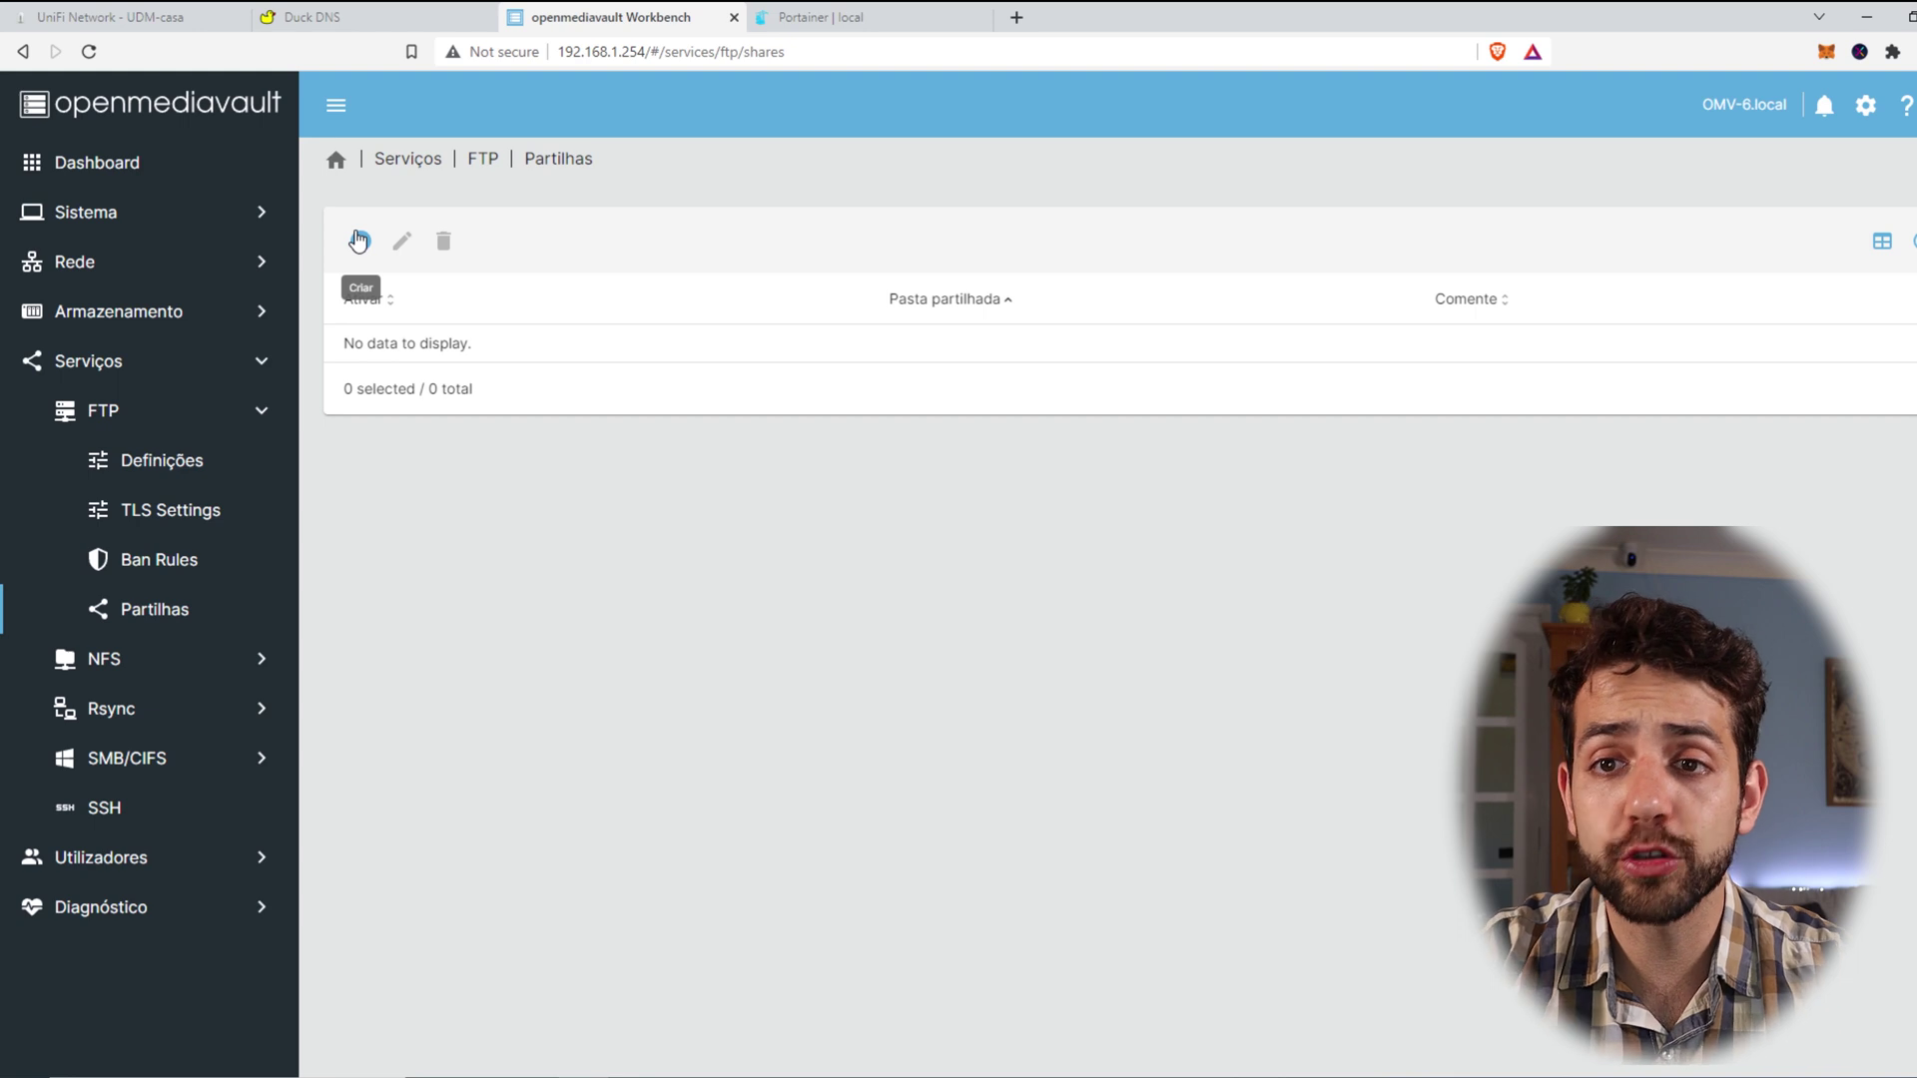
pyautogui.click(359, 240)
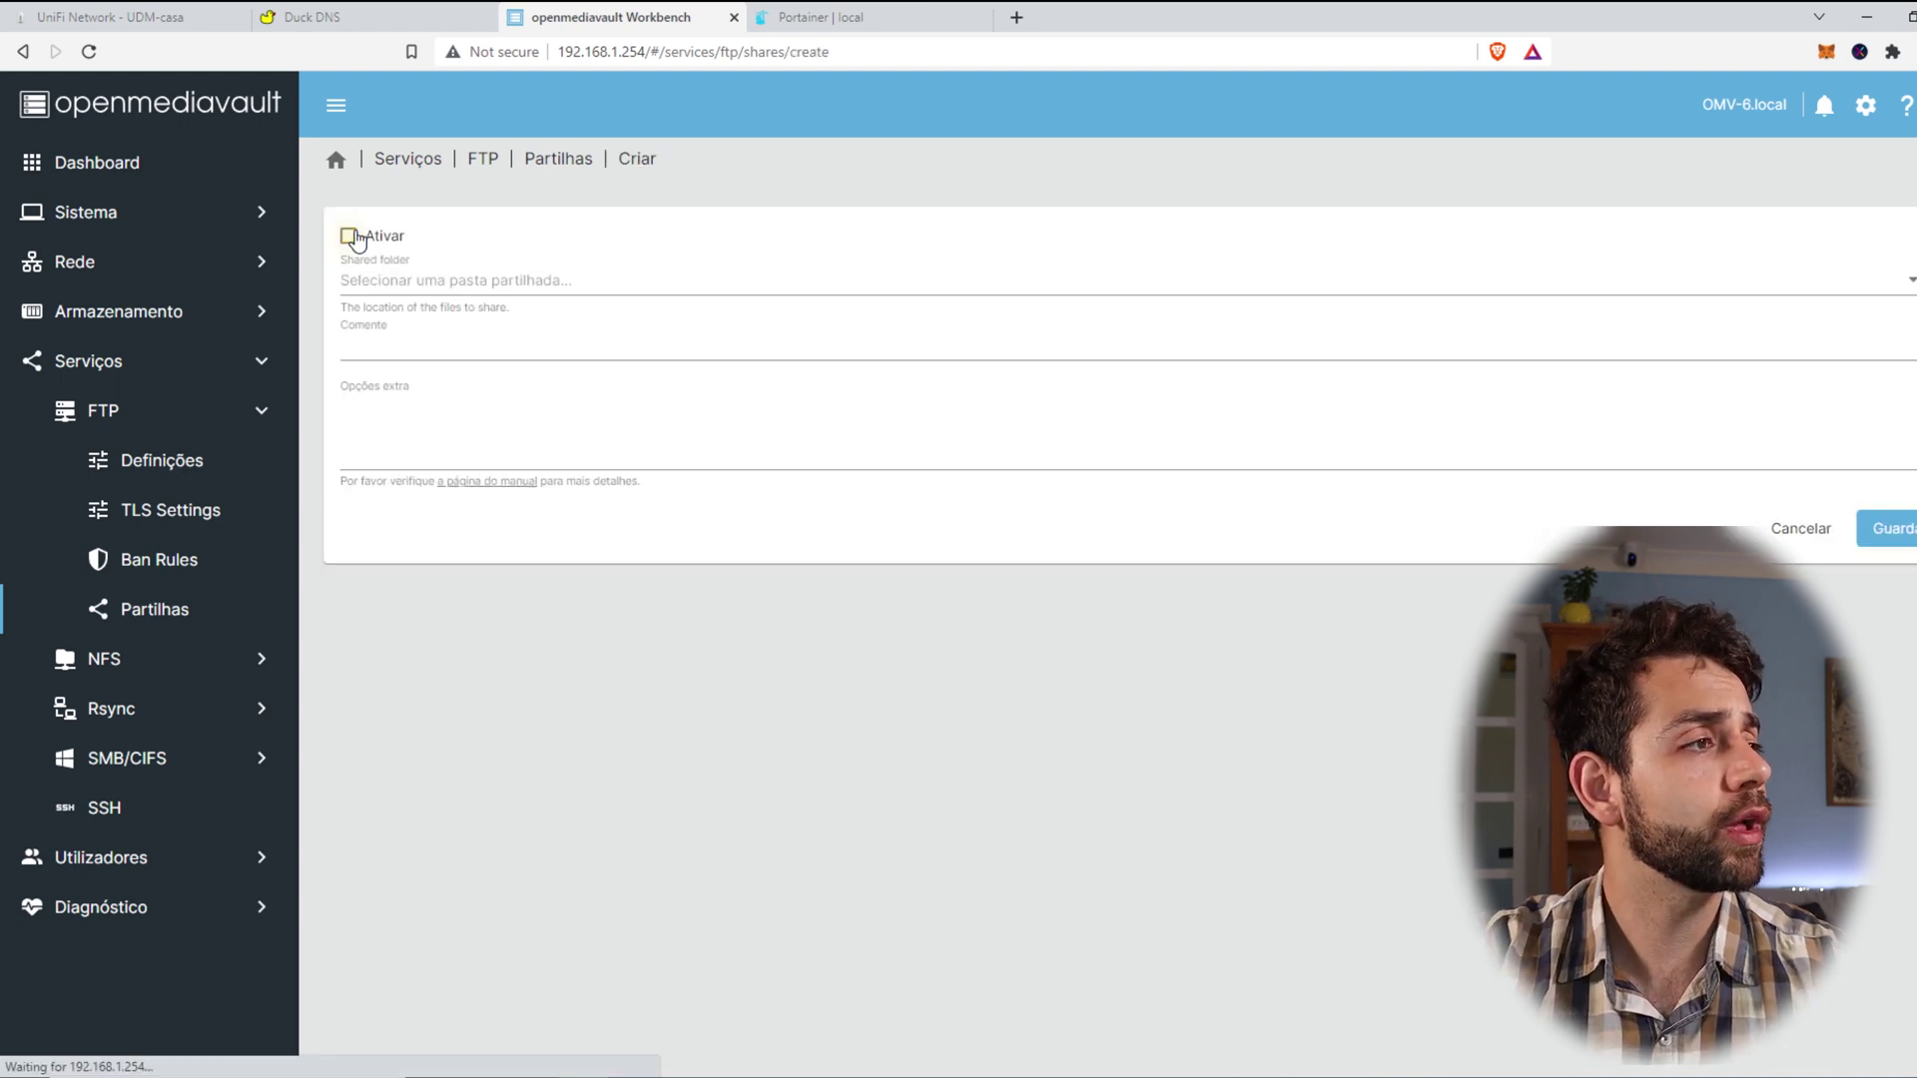
pyautogui.click(484, 291)
pyautogui.click(460, 289)
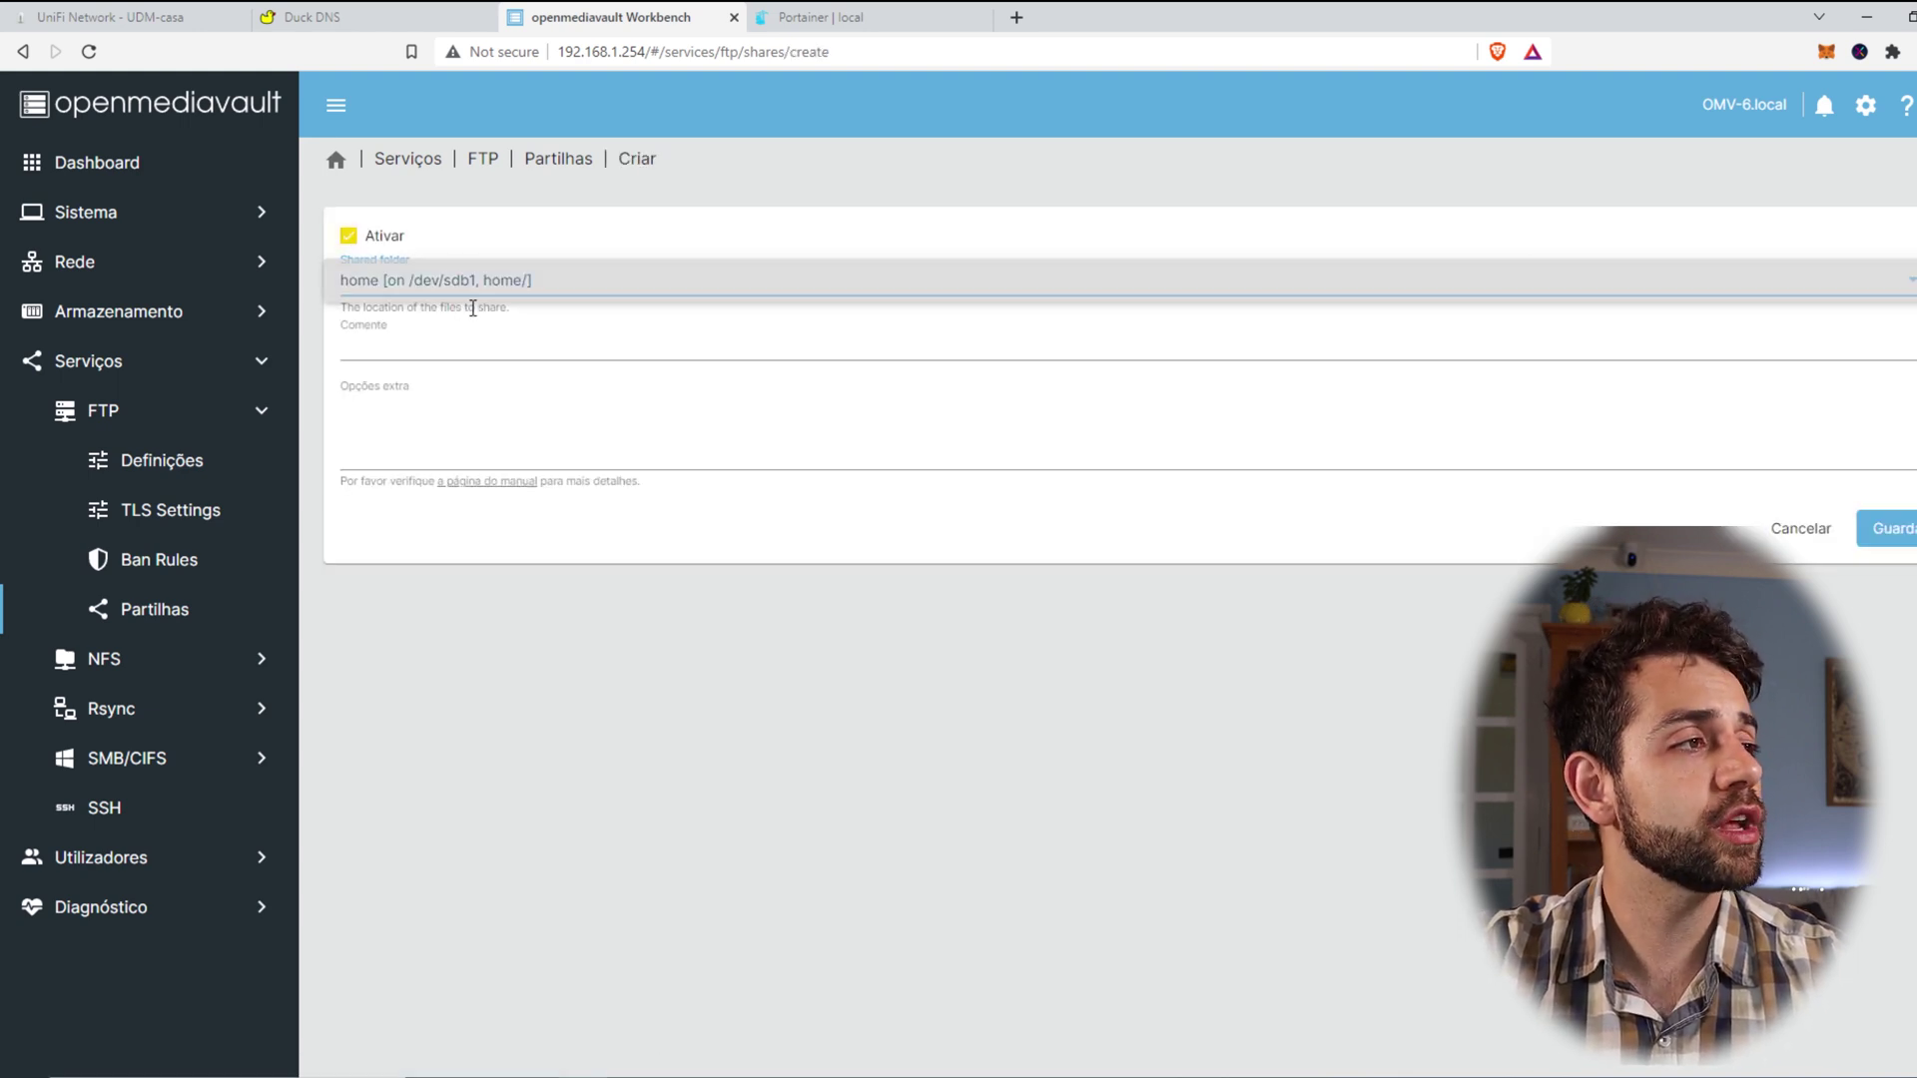
pyautogui.click(459, 340)
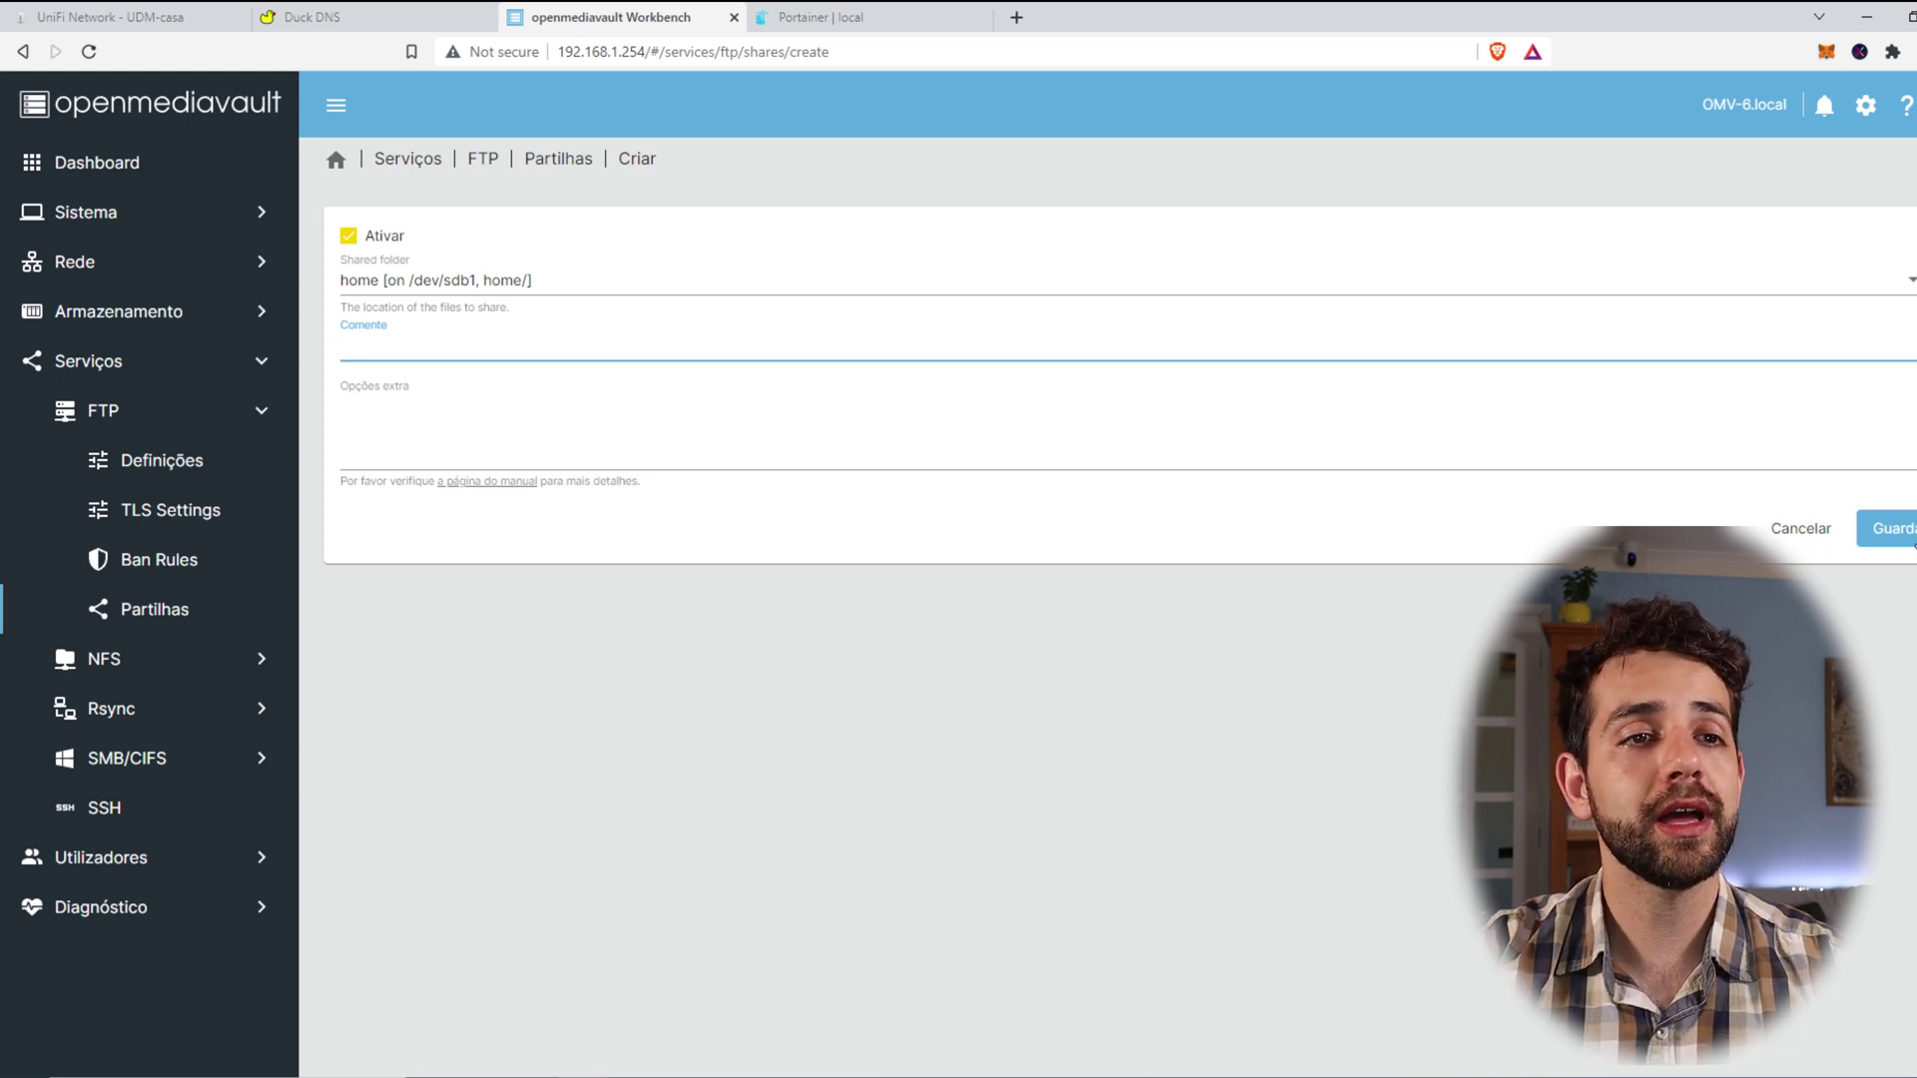
pyautogui.click(1890, 529)
# Step: Apply the pending openmediavault configuration changes and confirm with Sim
pyautogui.click(423, 177)
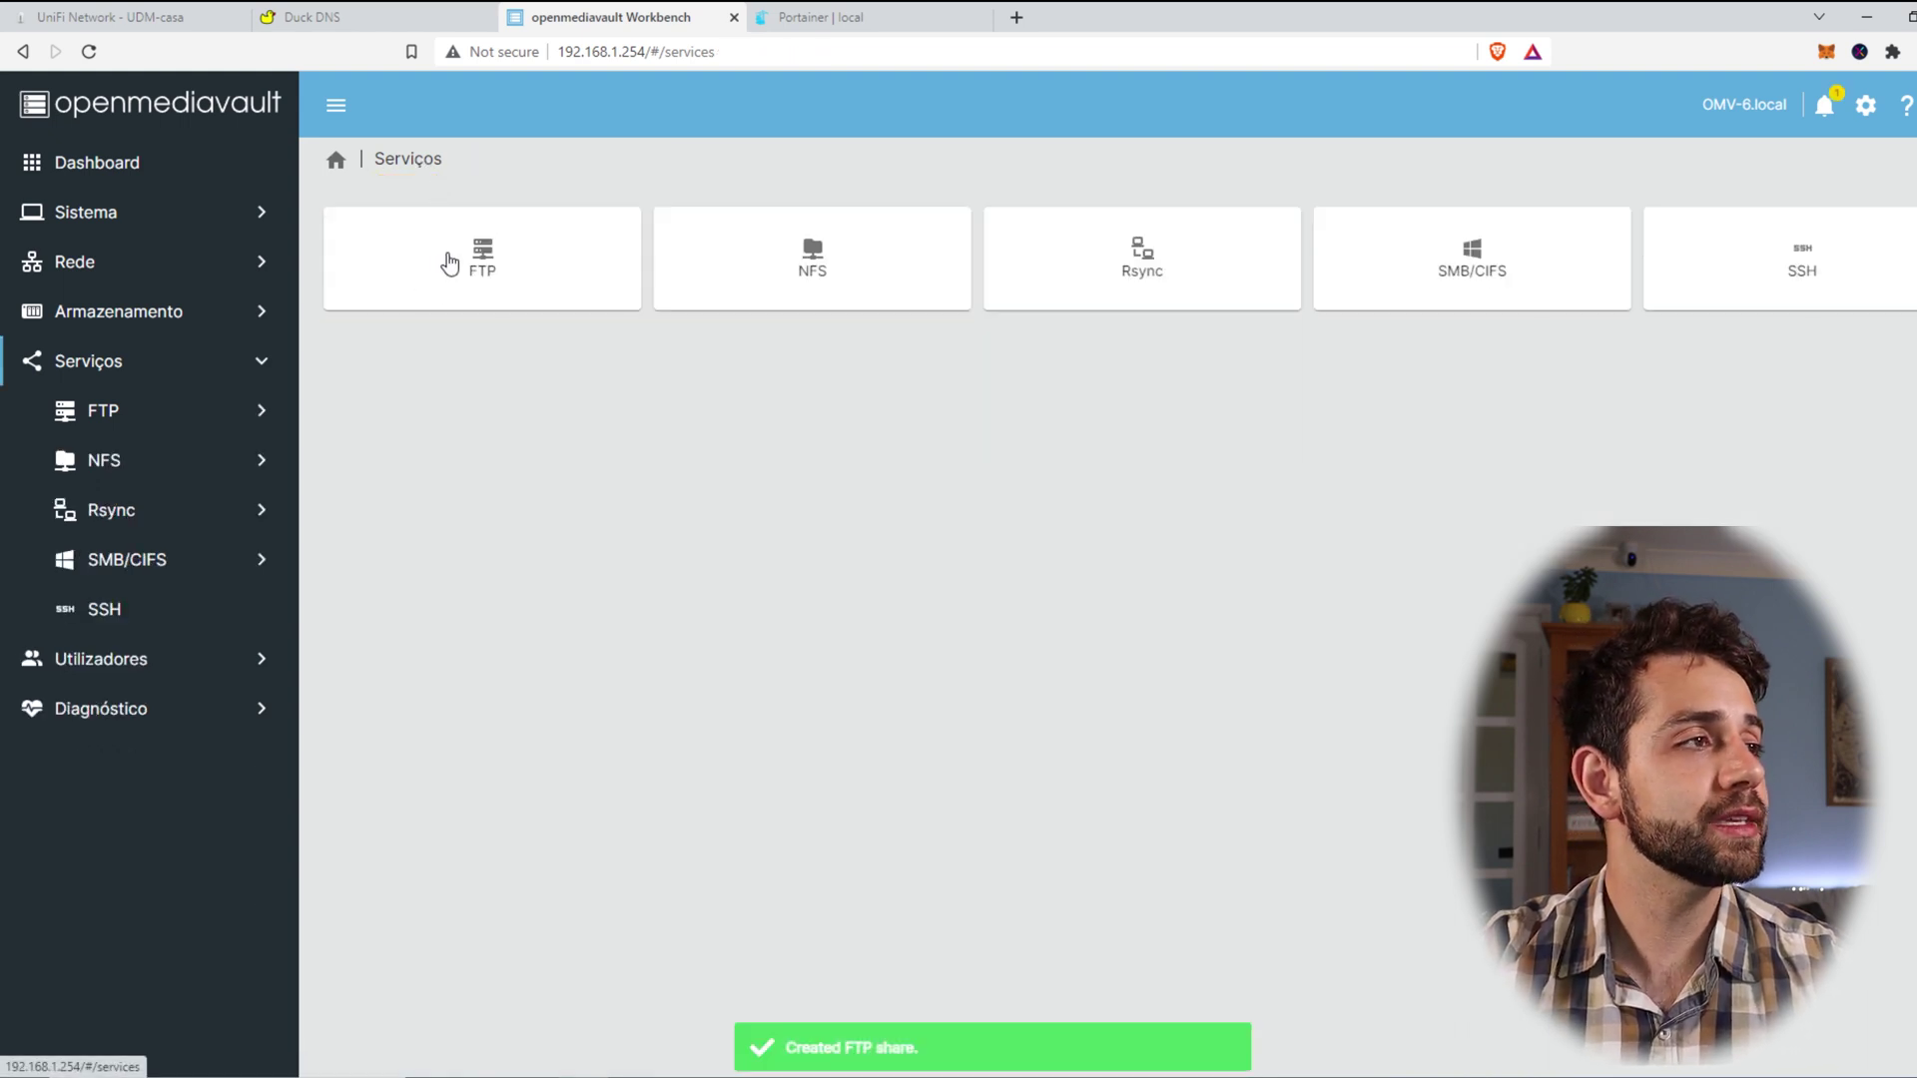
pyautogui.click(449, 257)
pyautogui.click(575, 248)
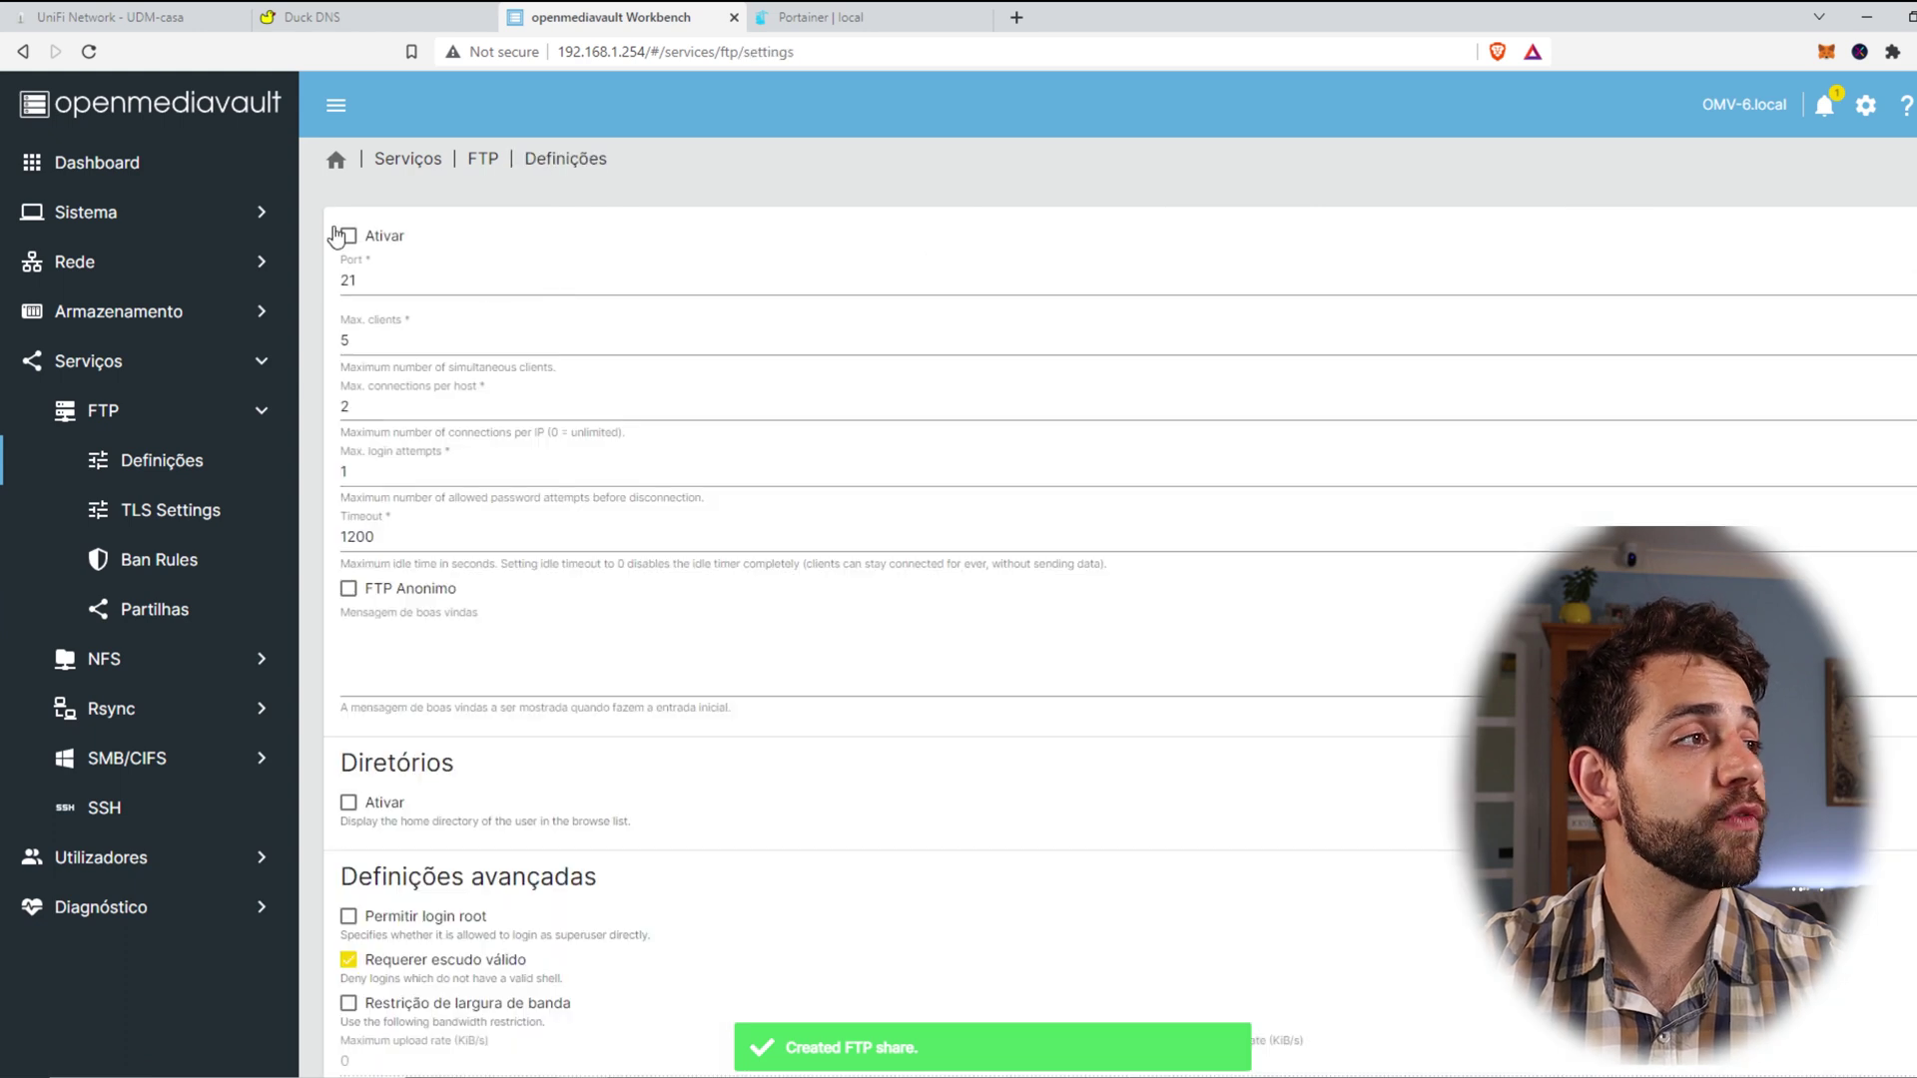
pyautogui.scroll(-6, 641, 825)
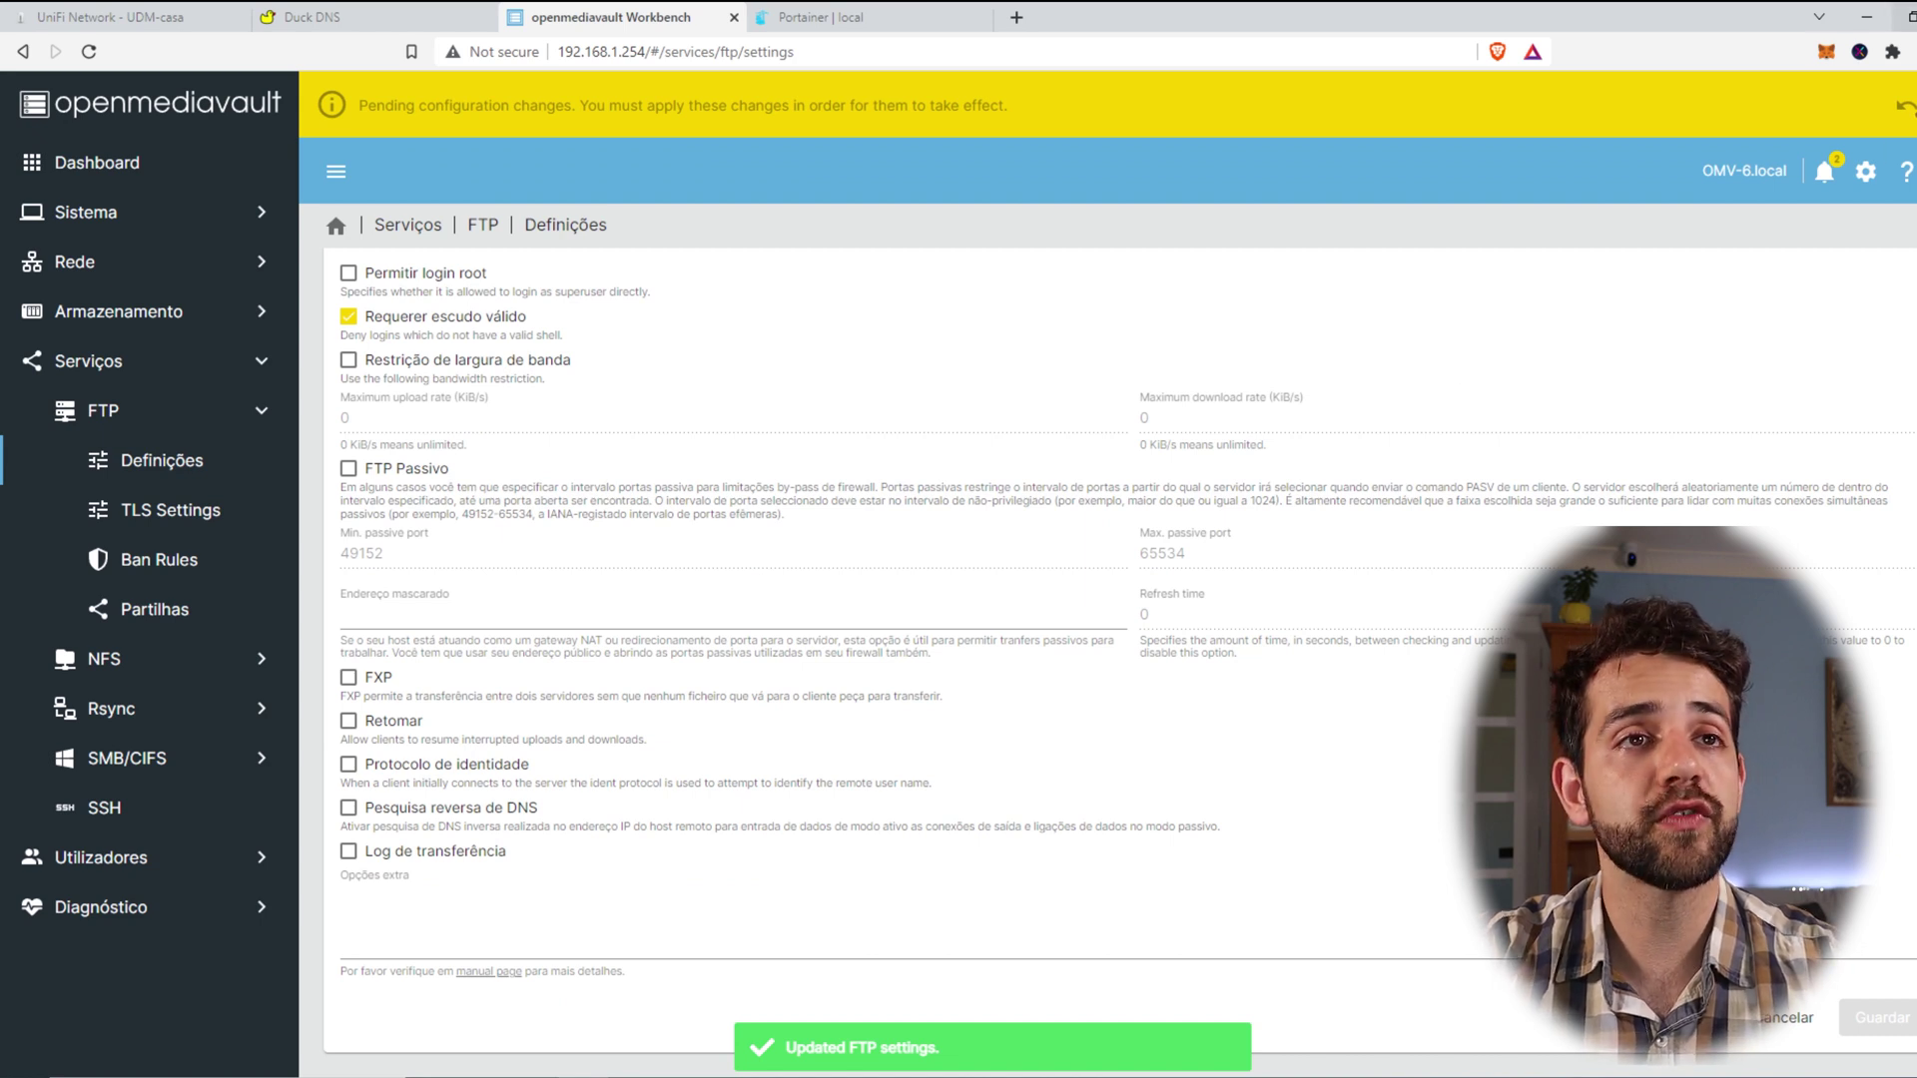
pyautogui.click(1908, 105)
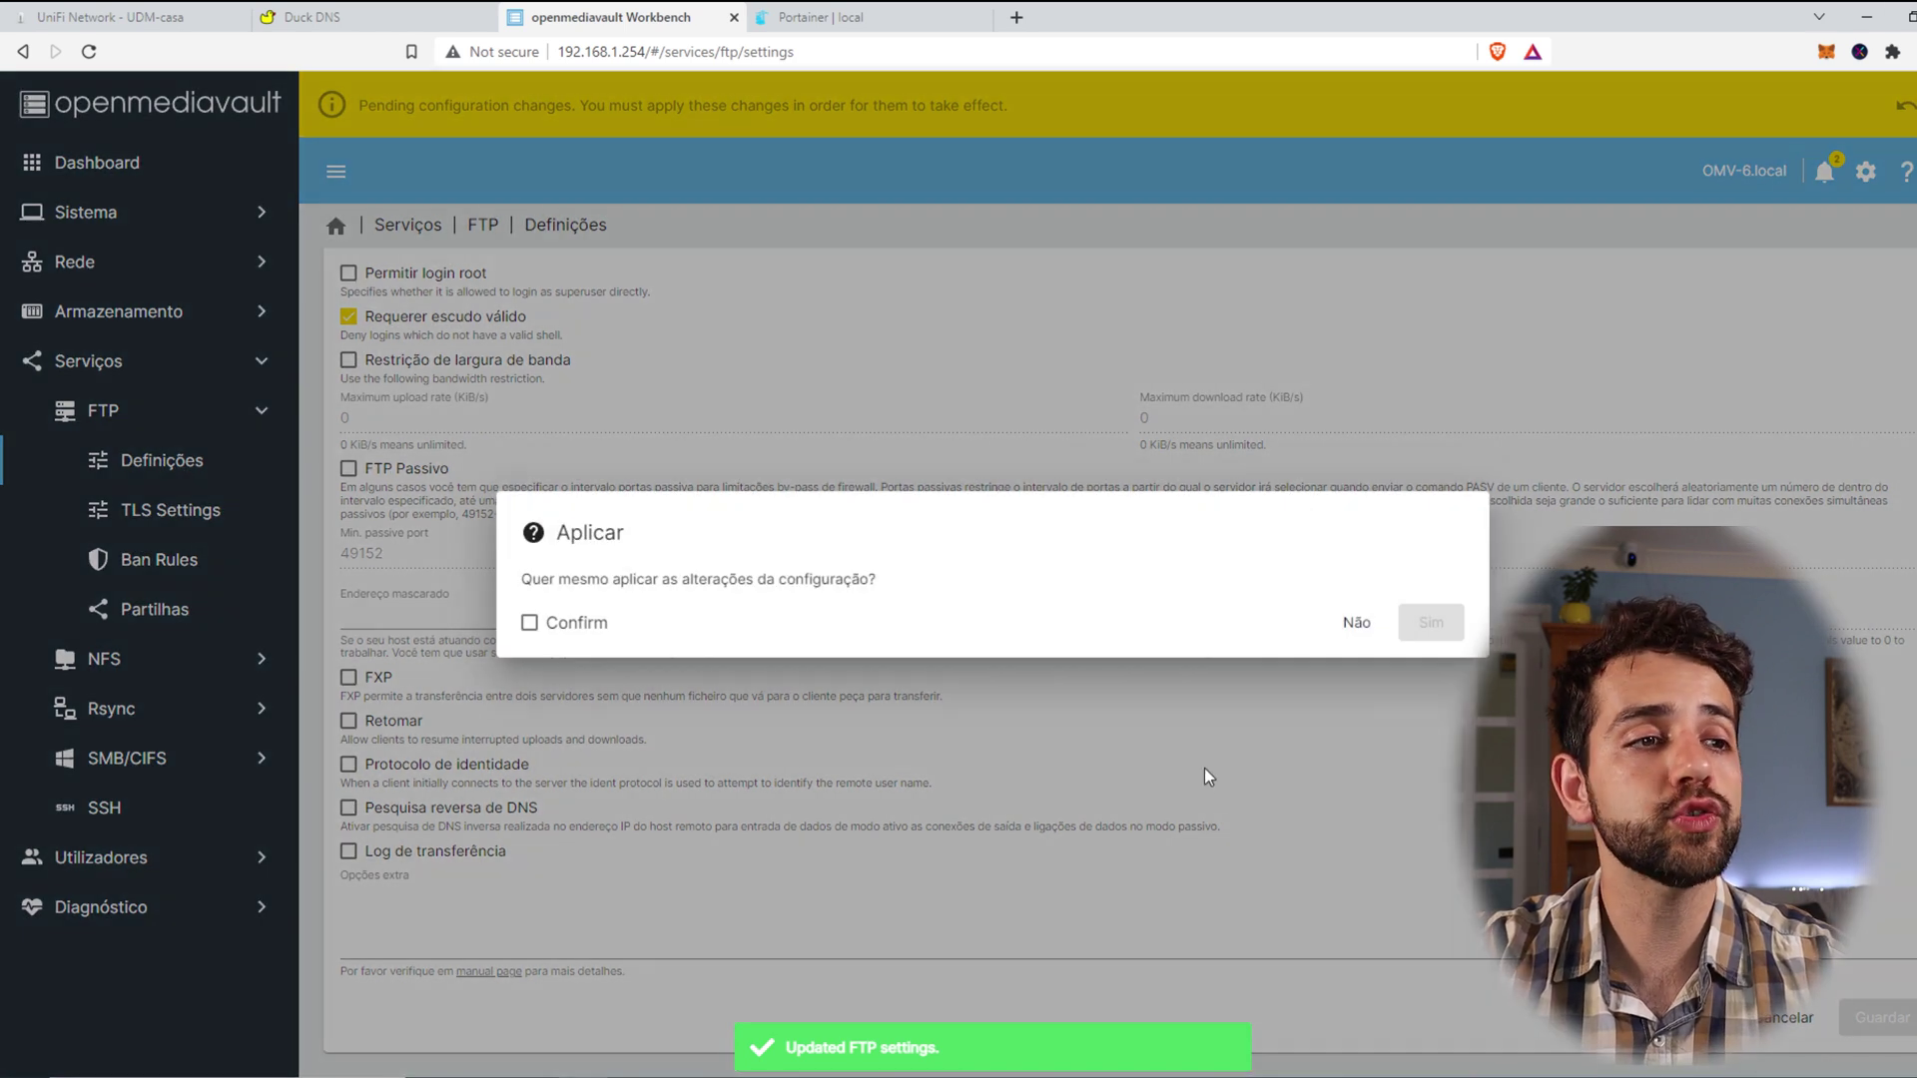
pyautogui.click(574, 624)
pyautogui.click(1434, 623)
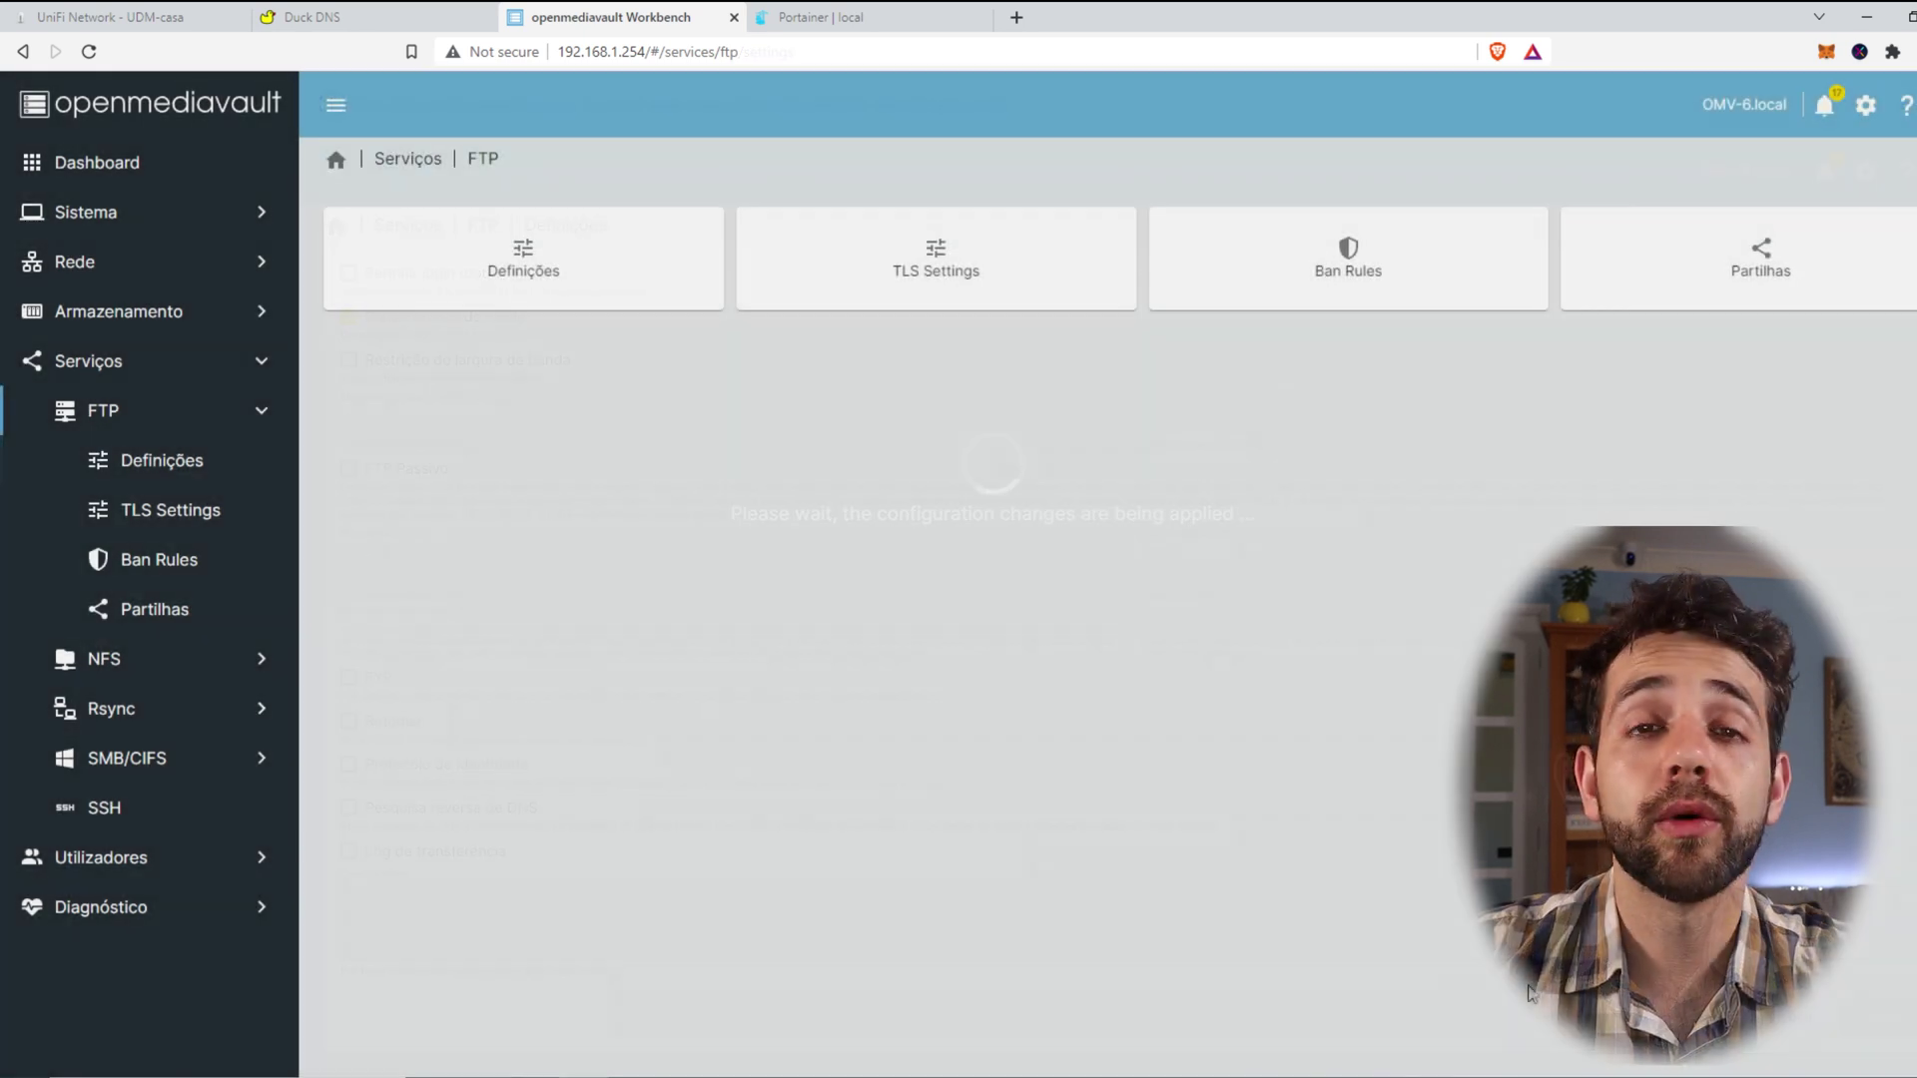
# Step: Bring up the Utilizadores user account list from the navigation
pyautogui.click(135, 423)
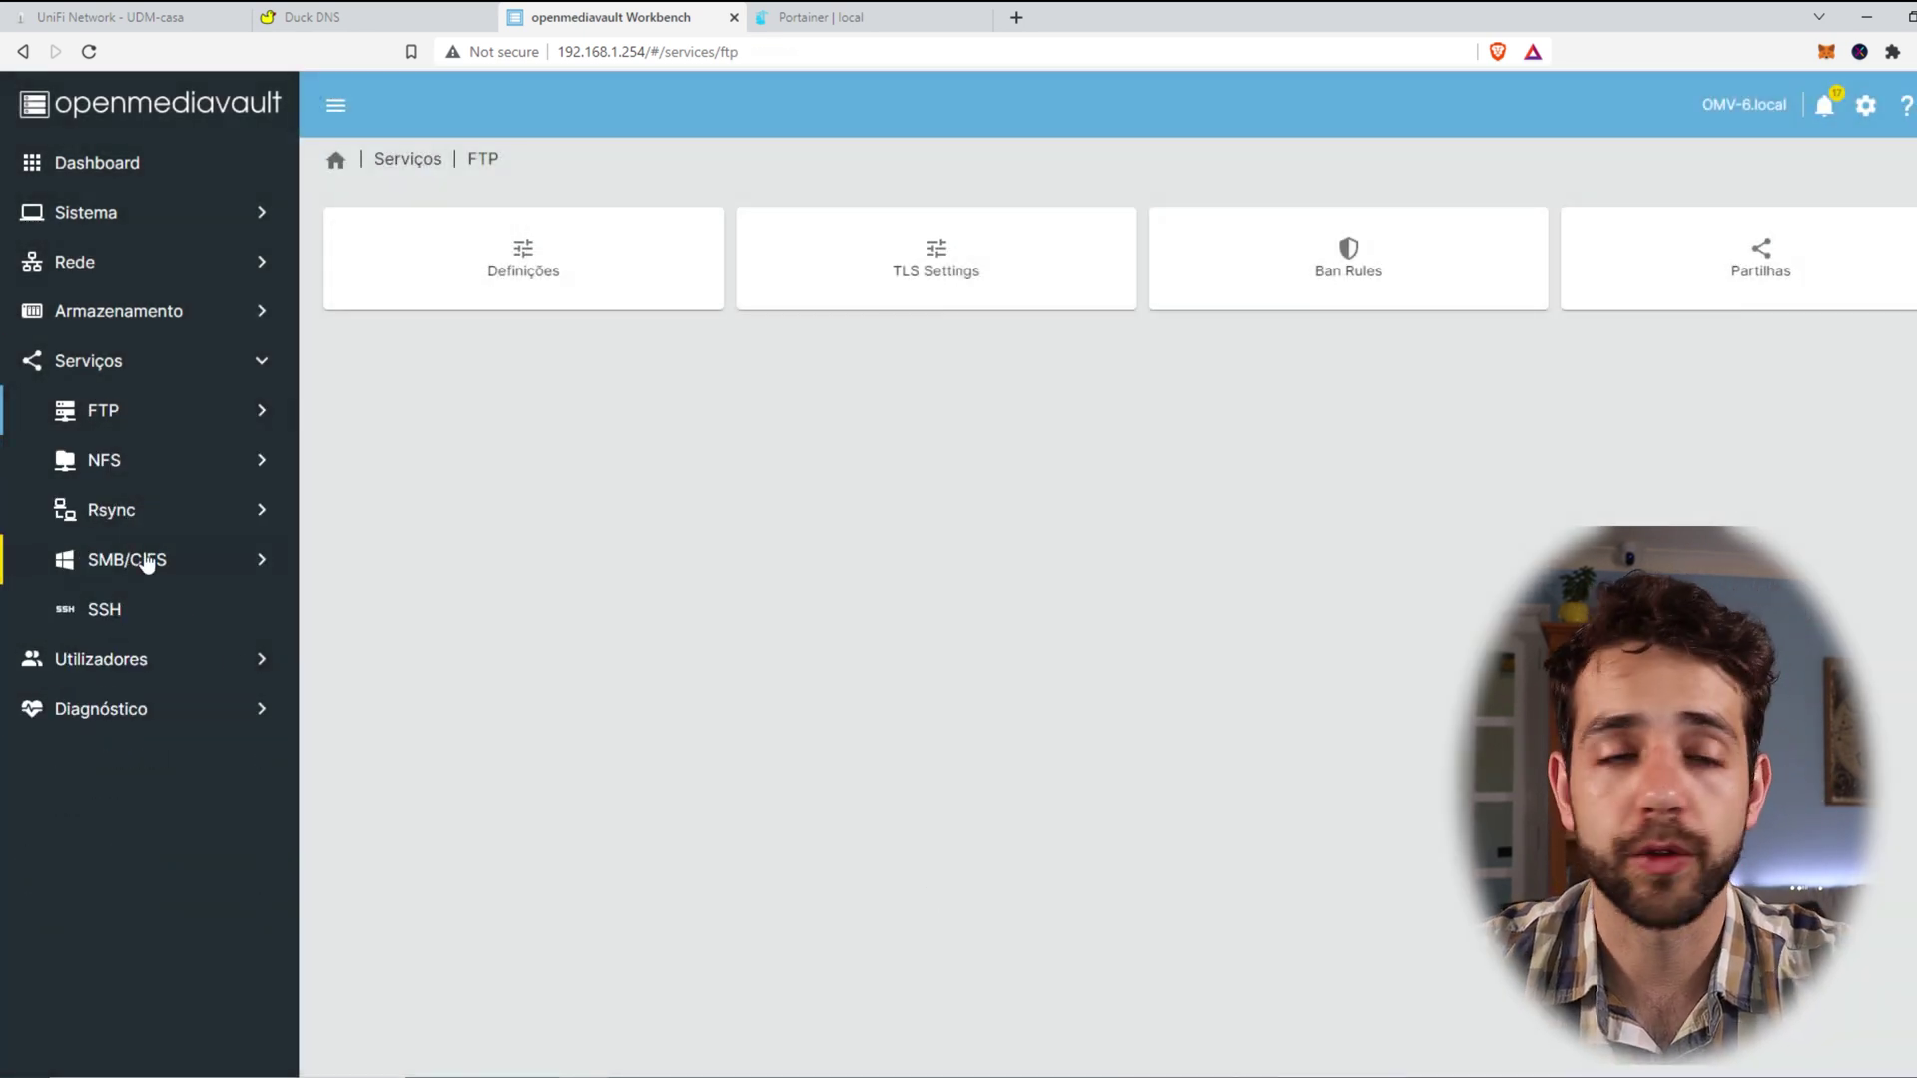
pyautogui.click(114, 657)
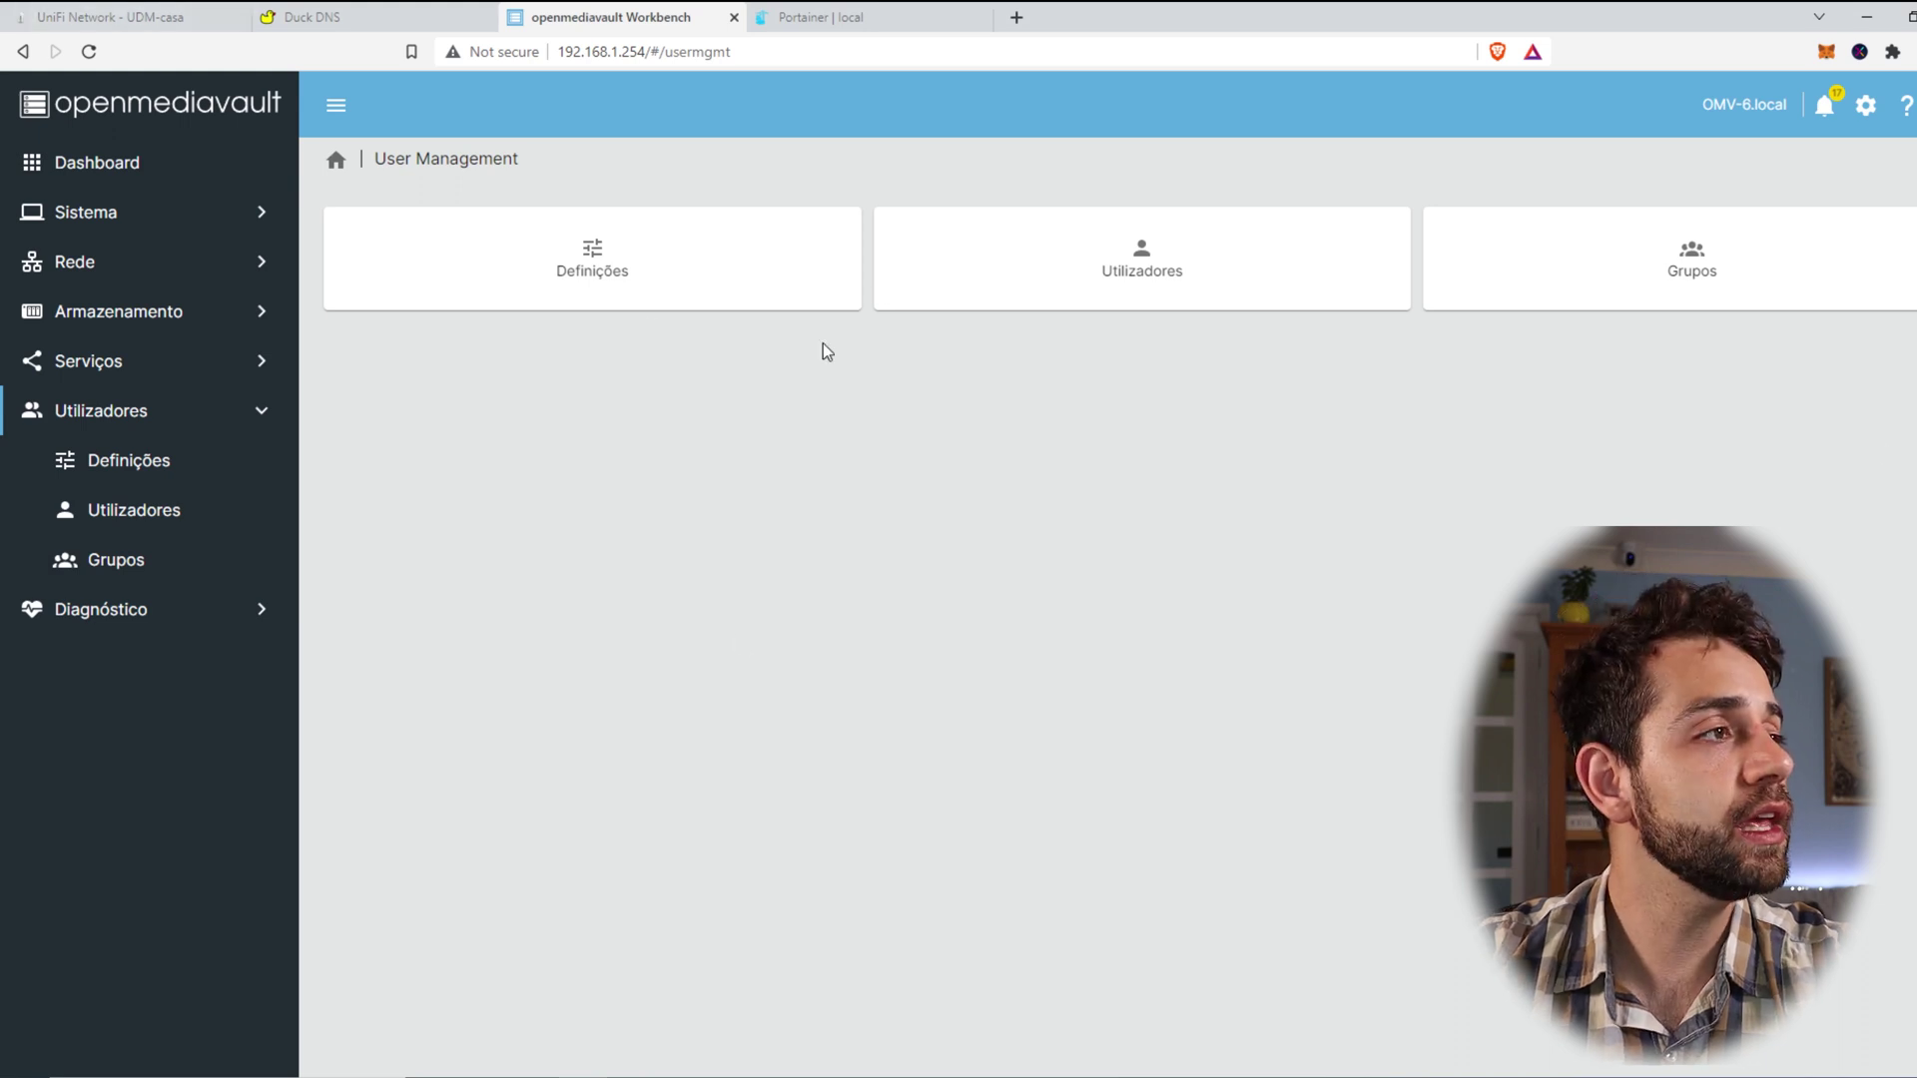
pyautogui.click(101, 429)
pyautogui.click(101, 430)
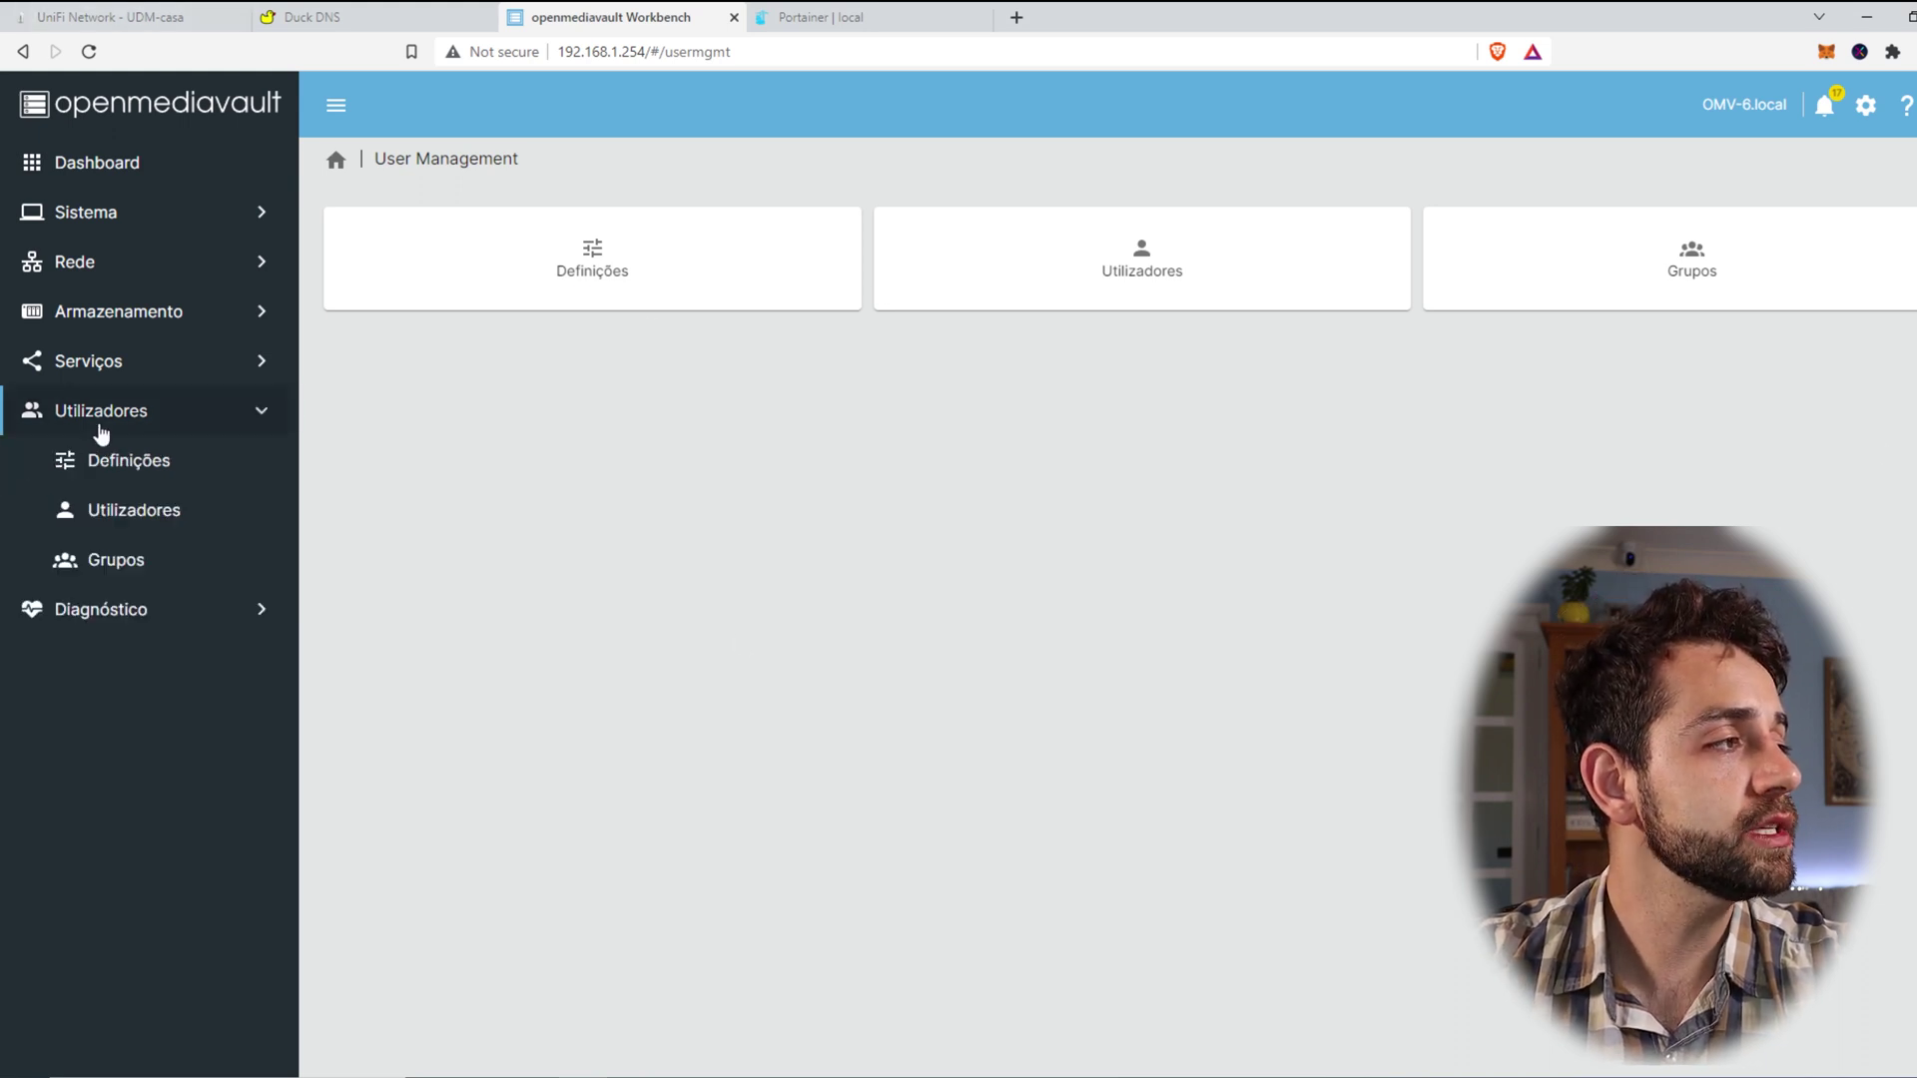
pyautogui.click(170, 527)
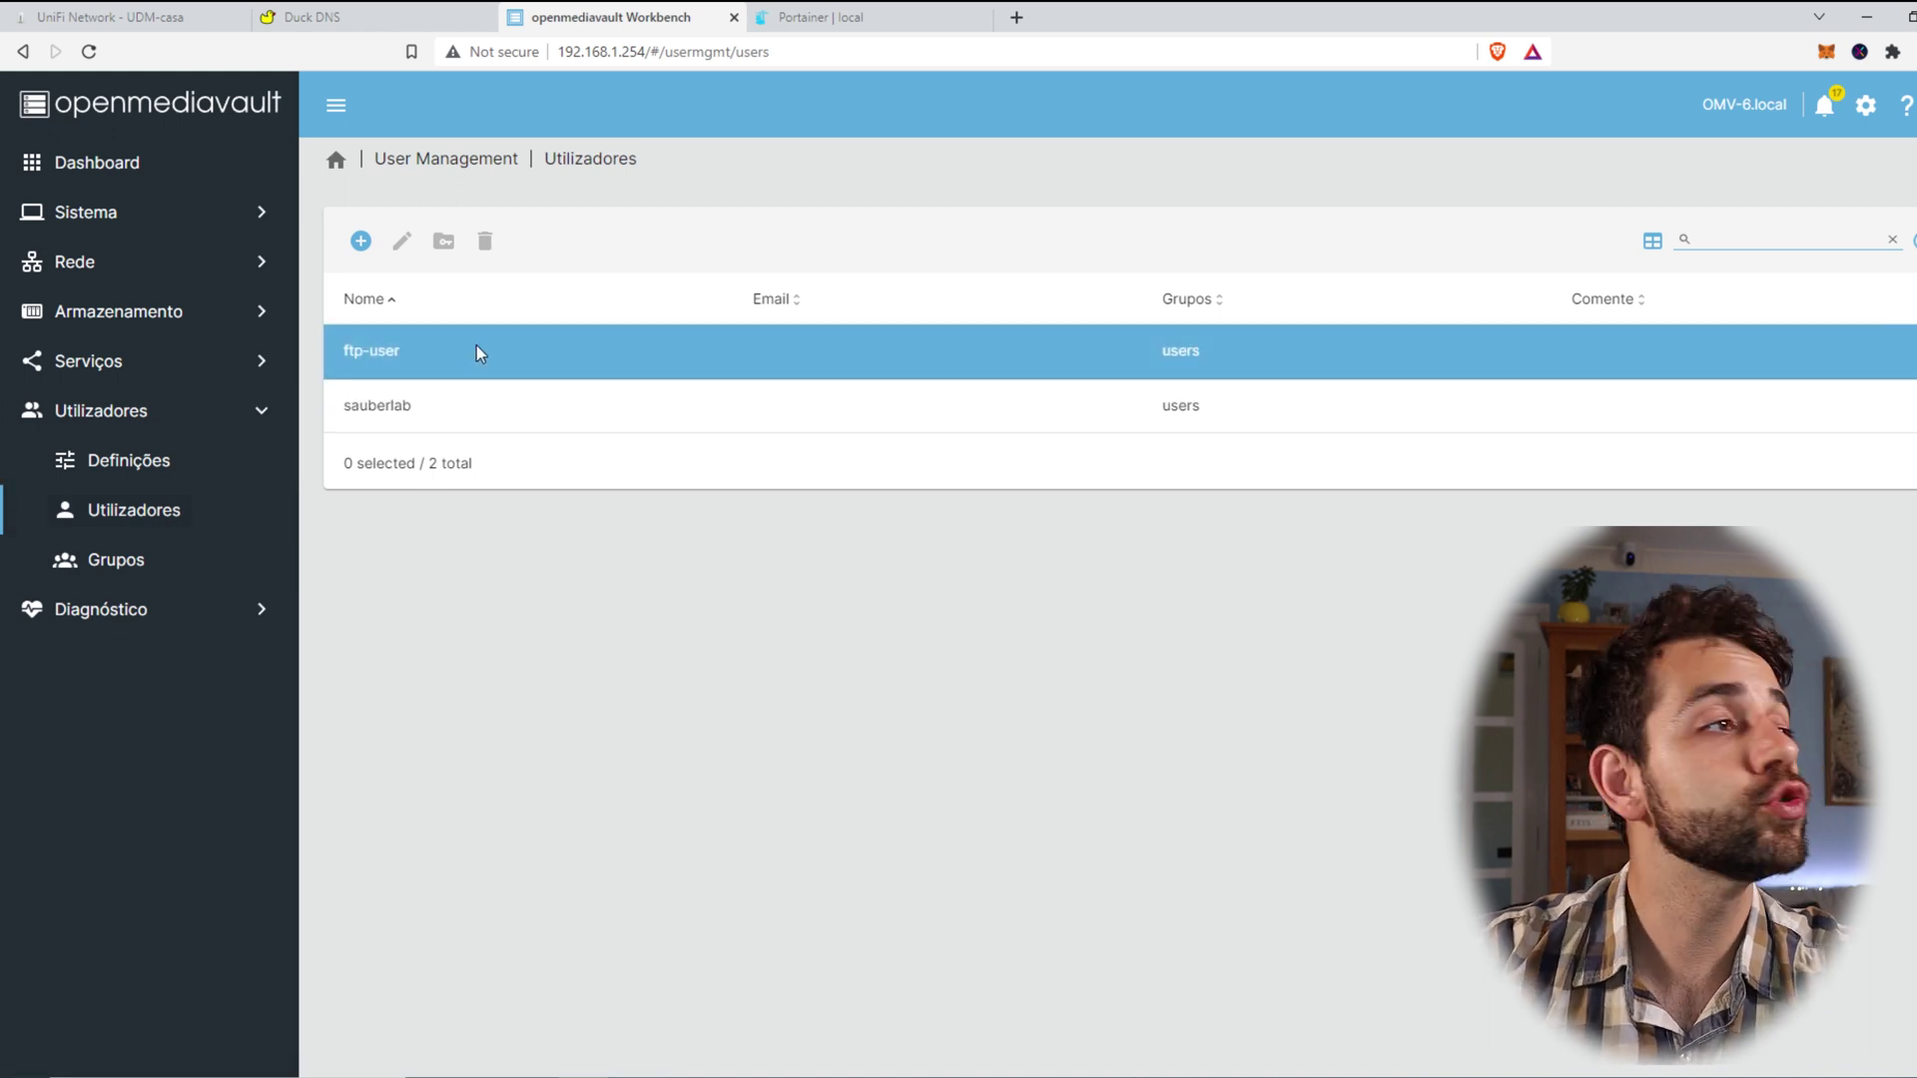
# Step: Review the ftp-user account's details in the edit form, then cancel without changes
pyautogui.click(476, 346)
pyautogui.click(401, 241)
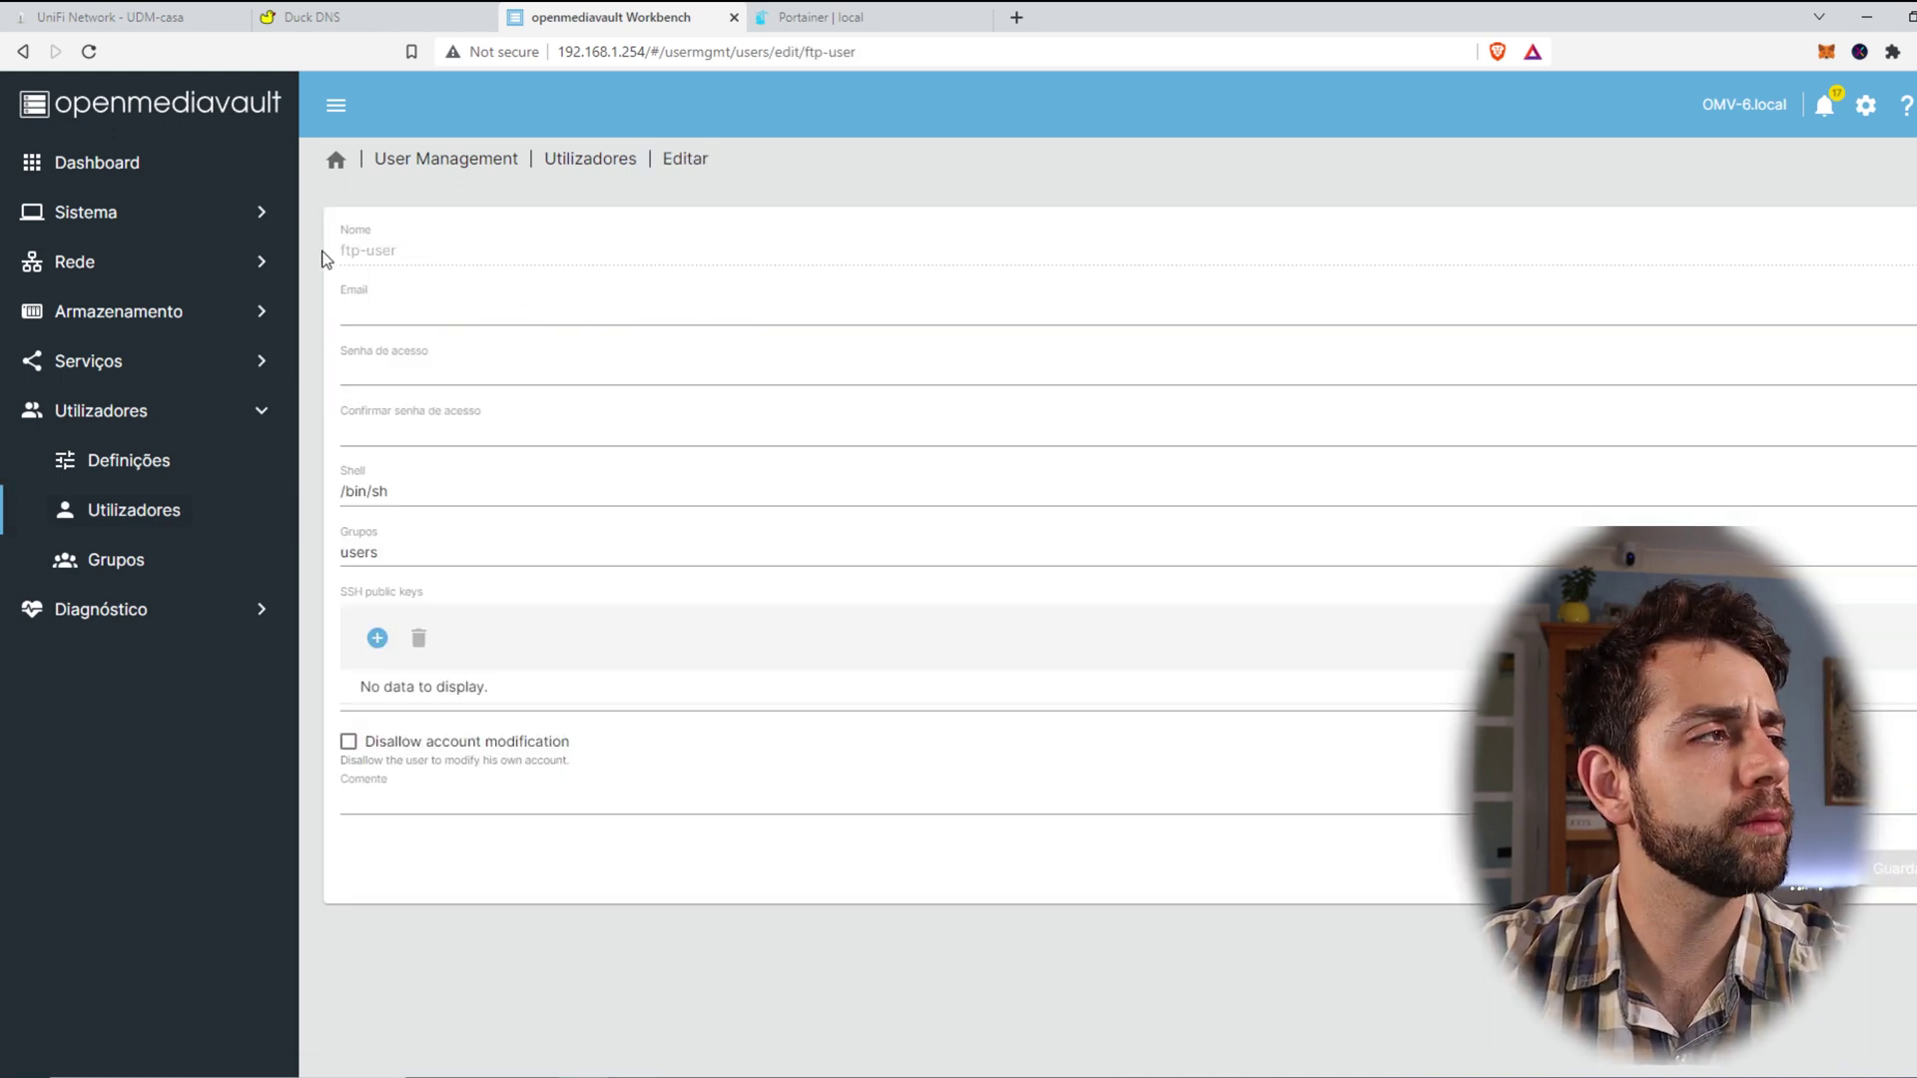
pyautogui.moveTo(444, 256); pyautogui.dragTo(313, 259)
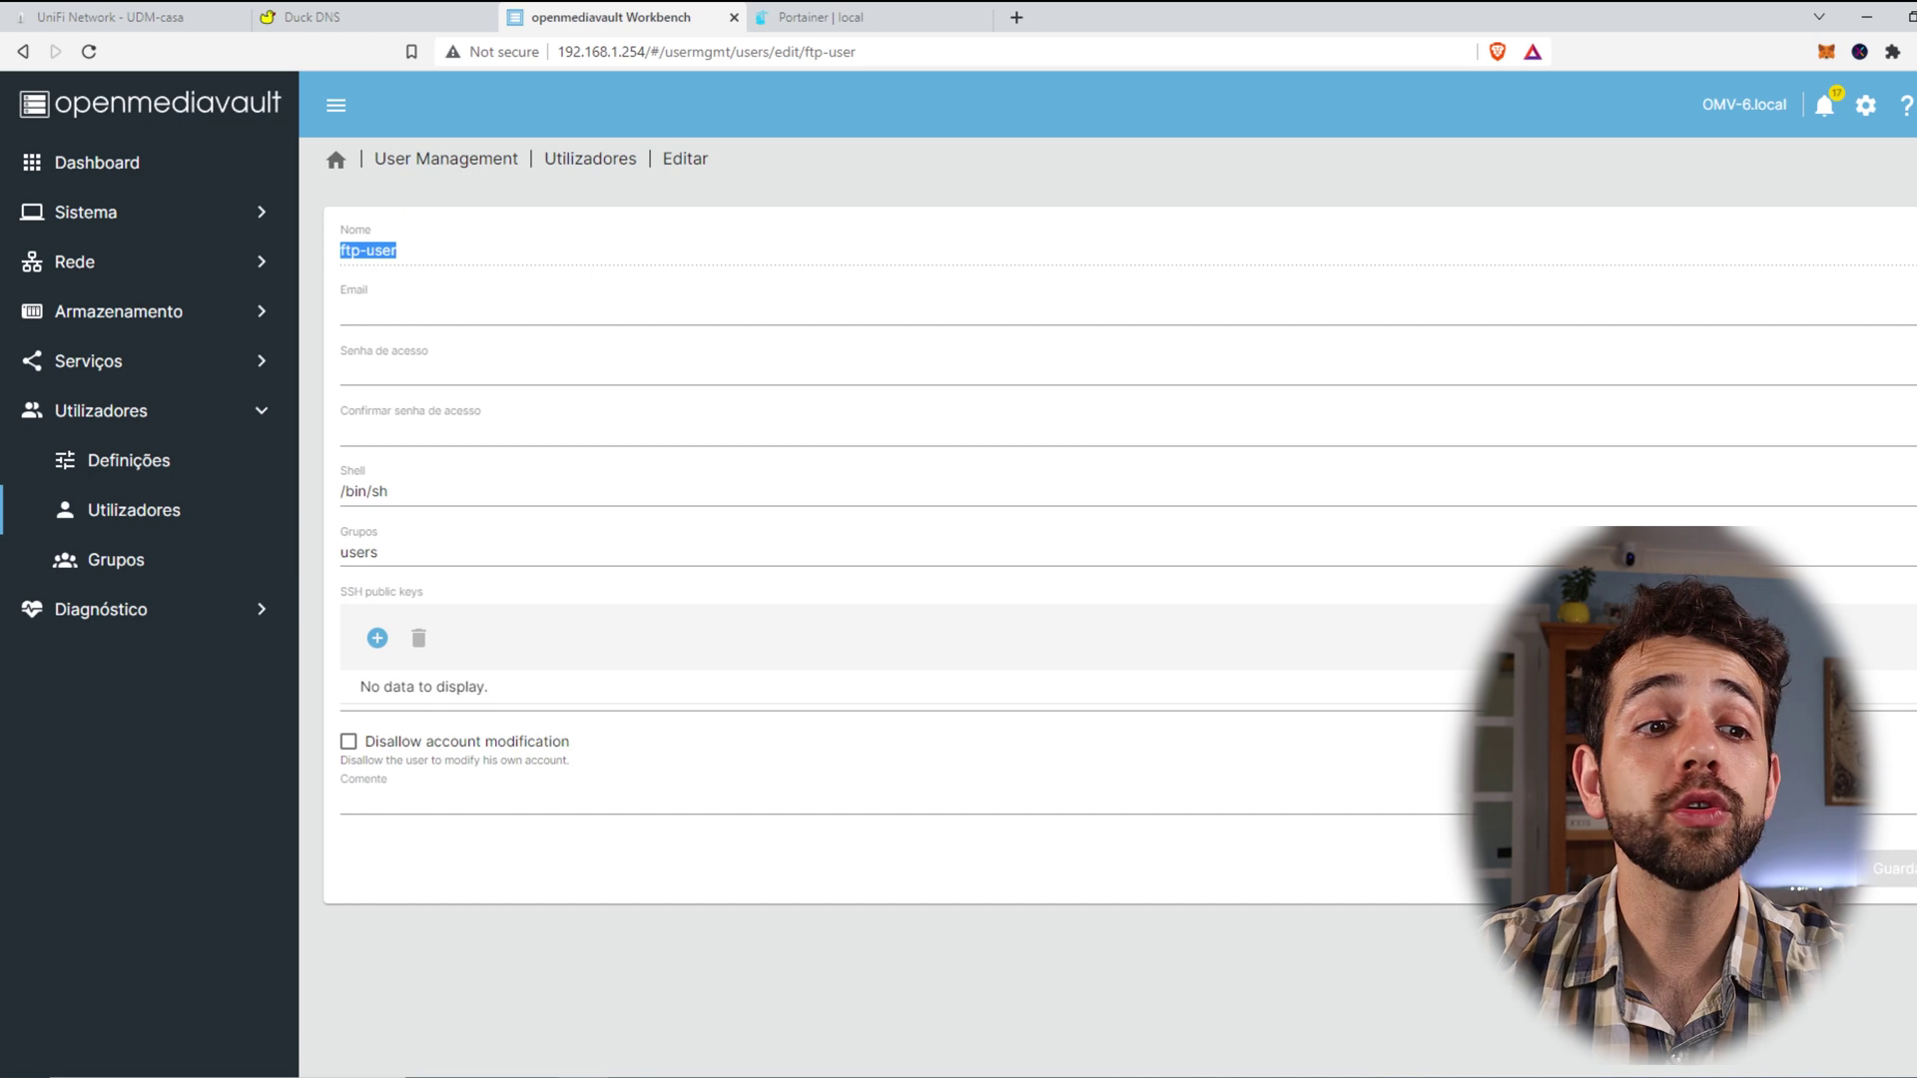
pyautogui.click(1807, 868)
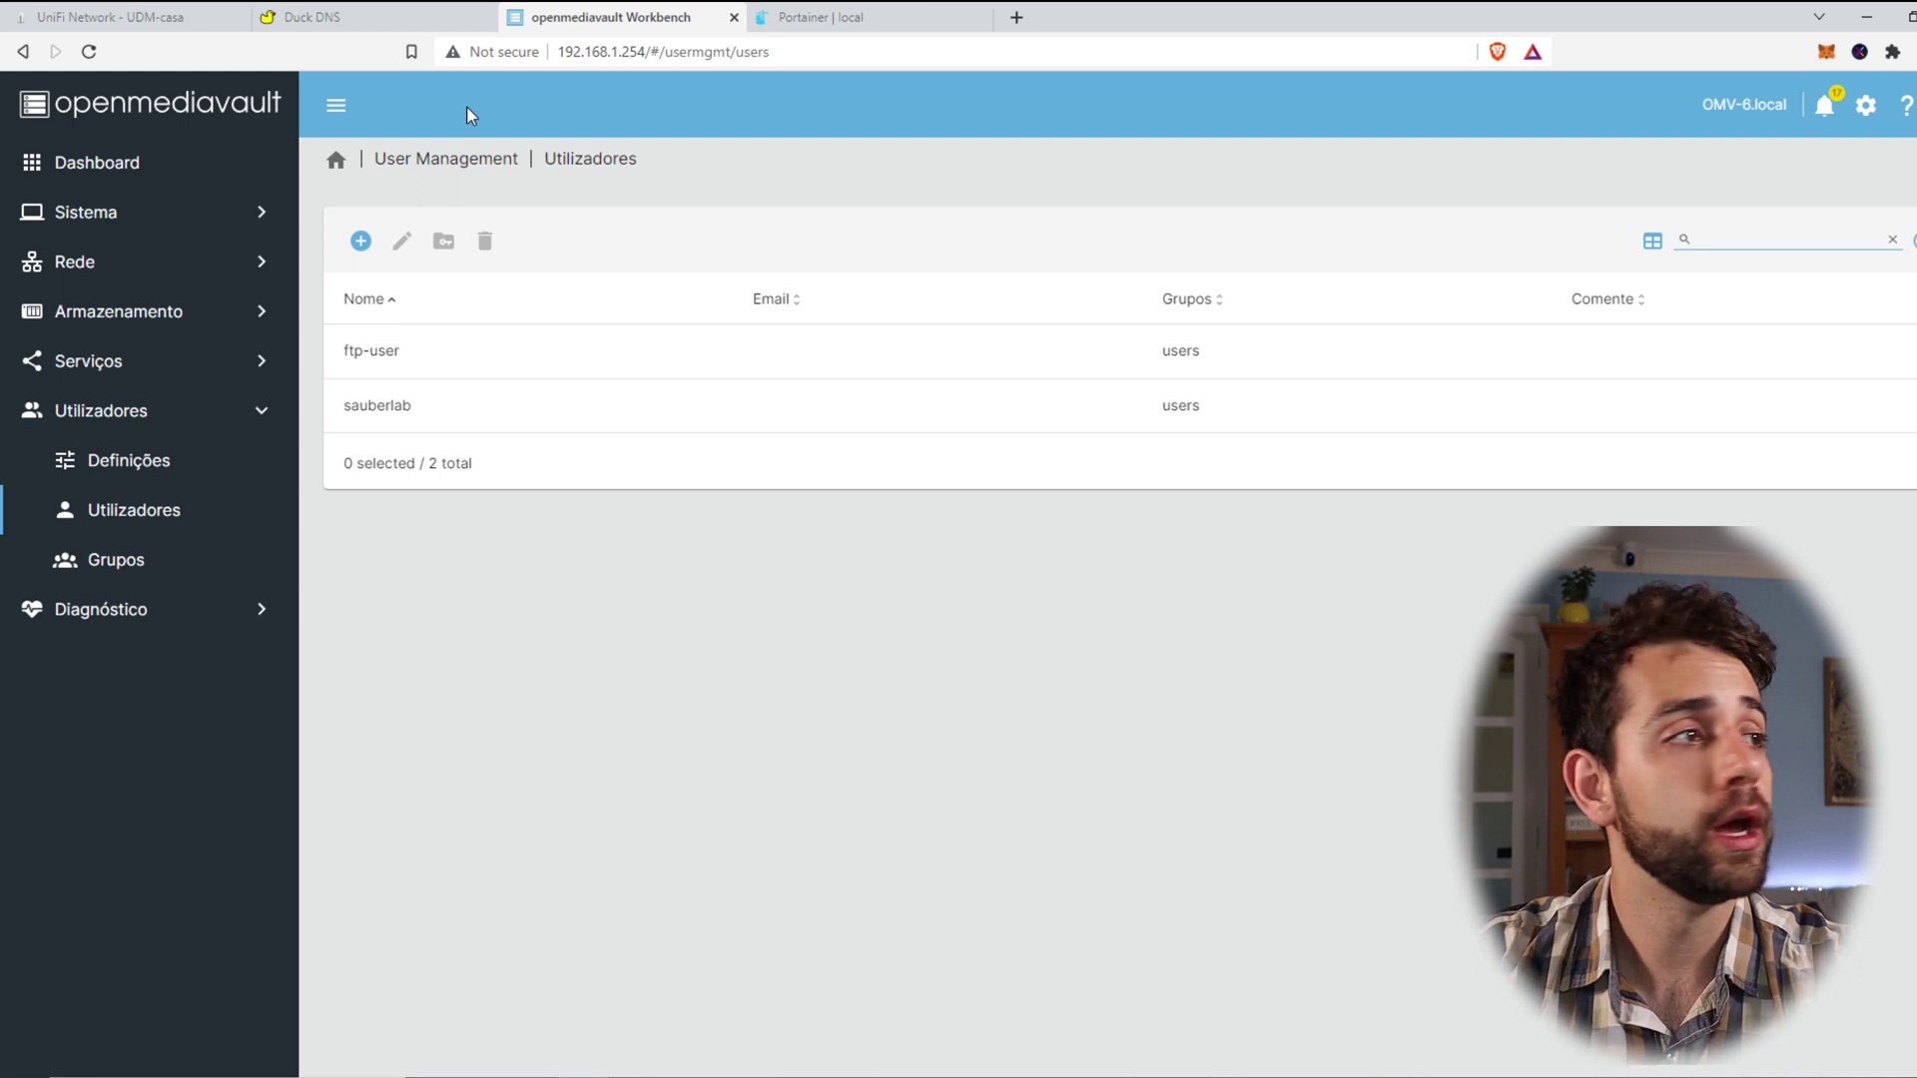
pyautogui.click(482, 365)
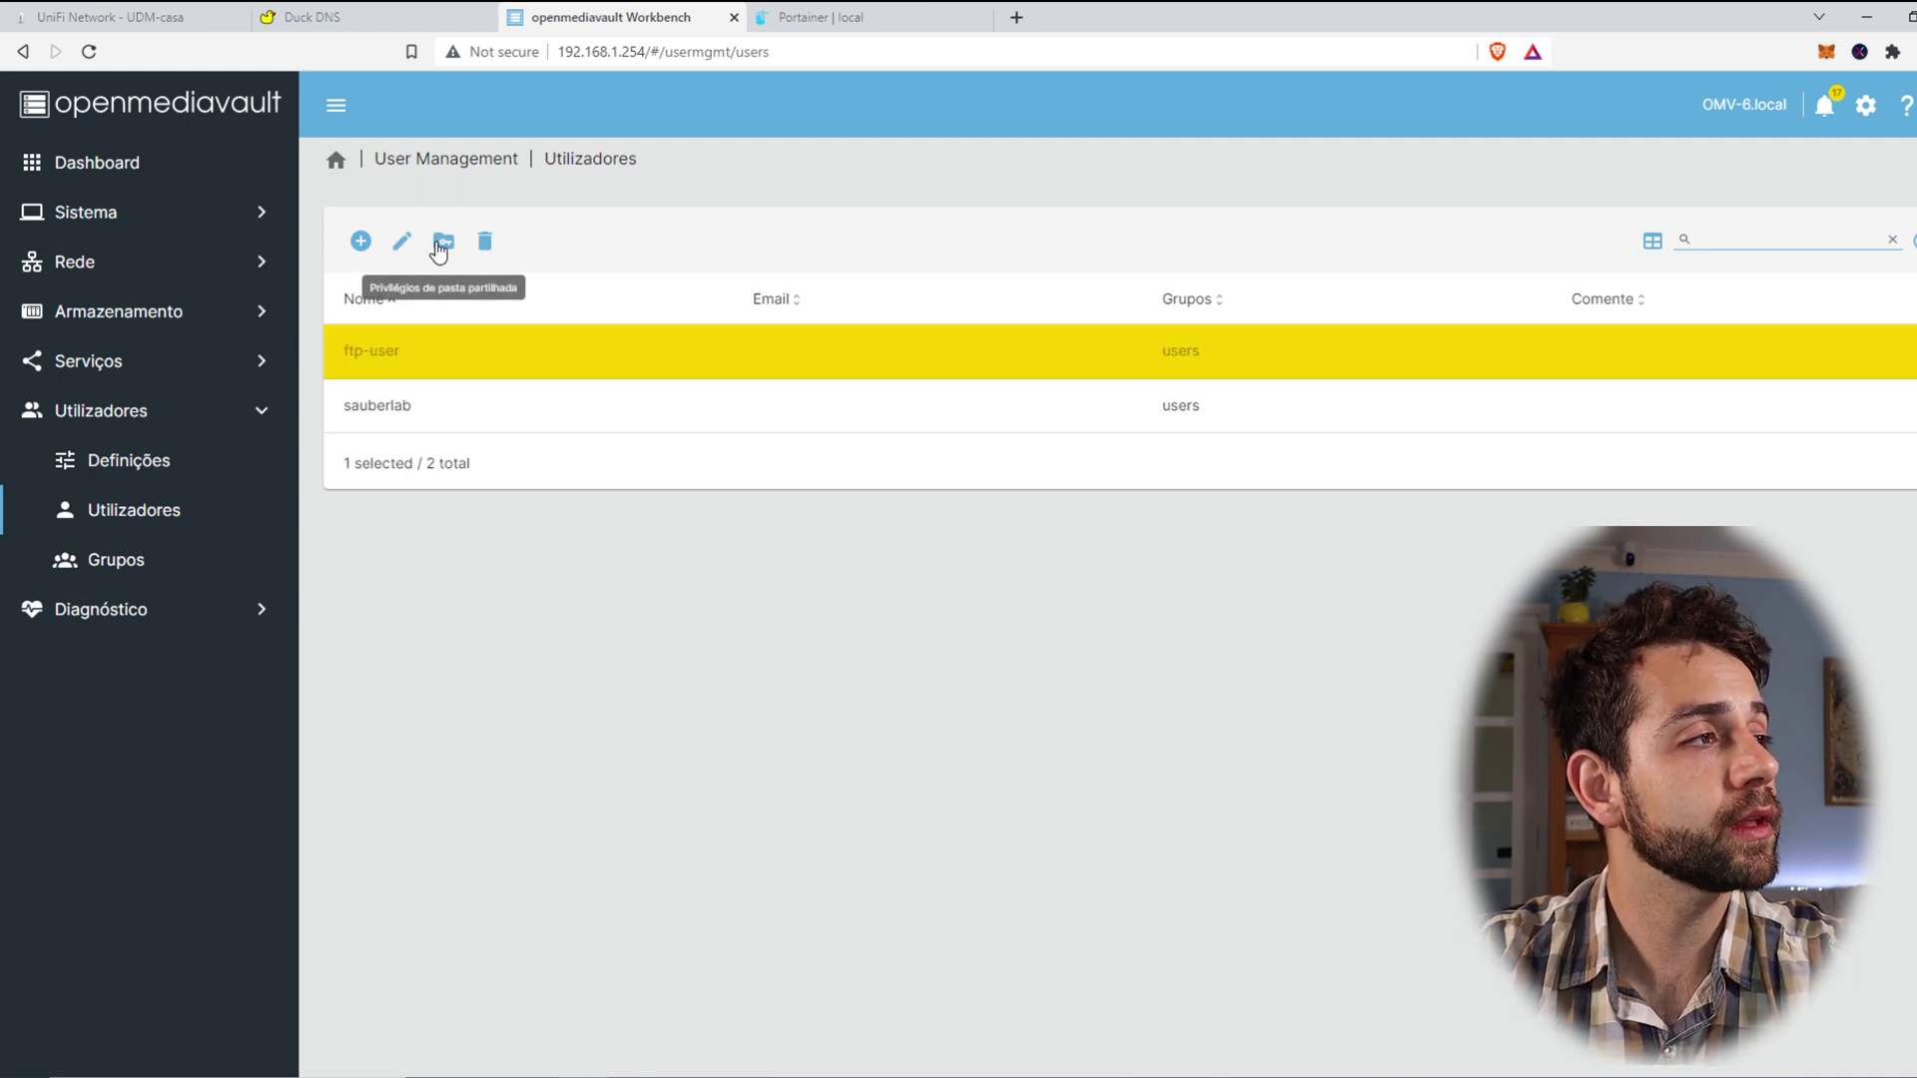
# Step: Set ftp-user's privilege on the home shared folder to Read/Write and save
pyautogui.click(440, 244)
pyautogui.click(1258, 427)
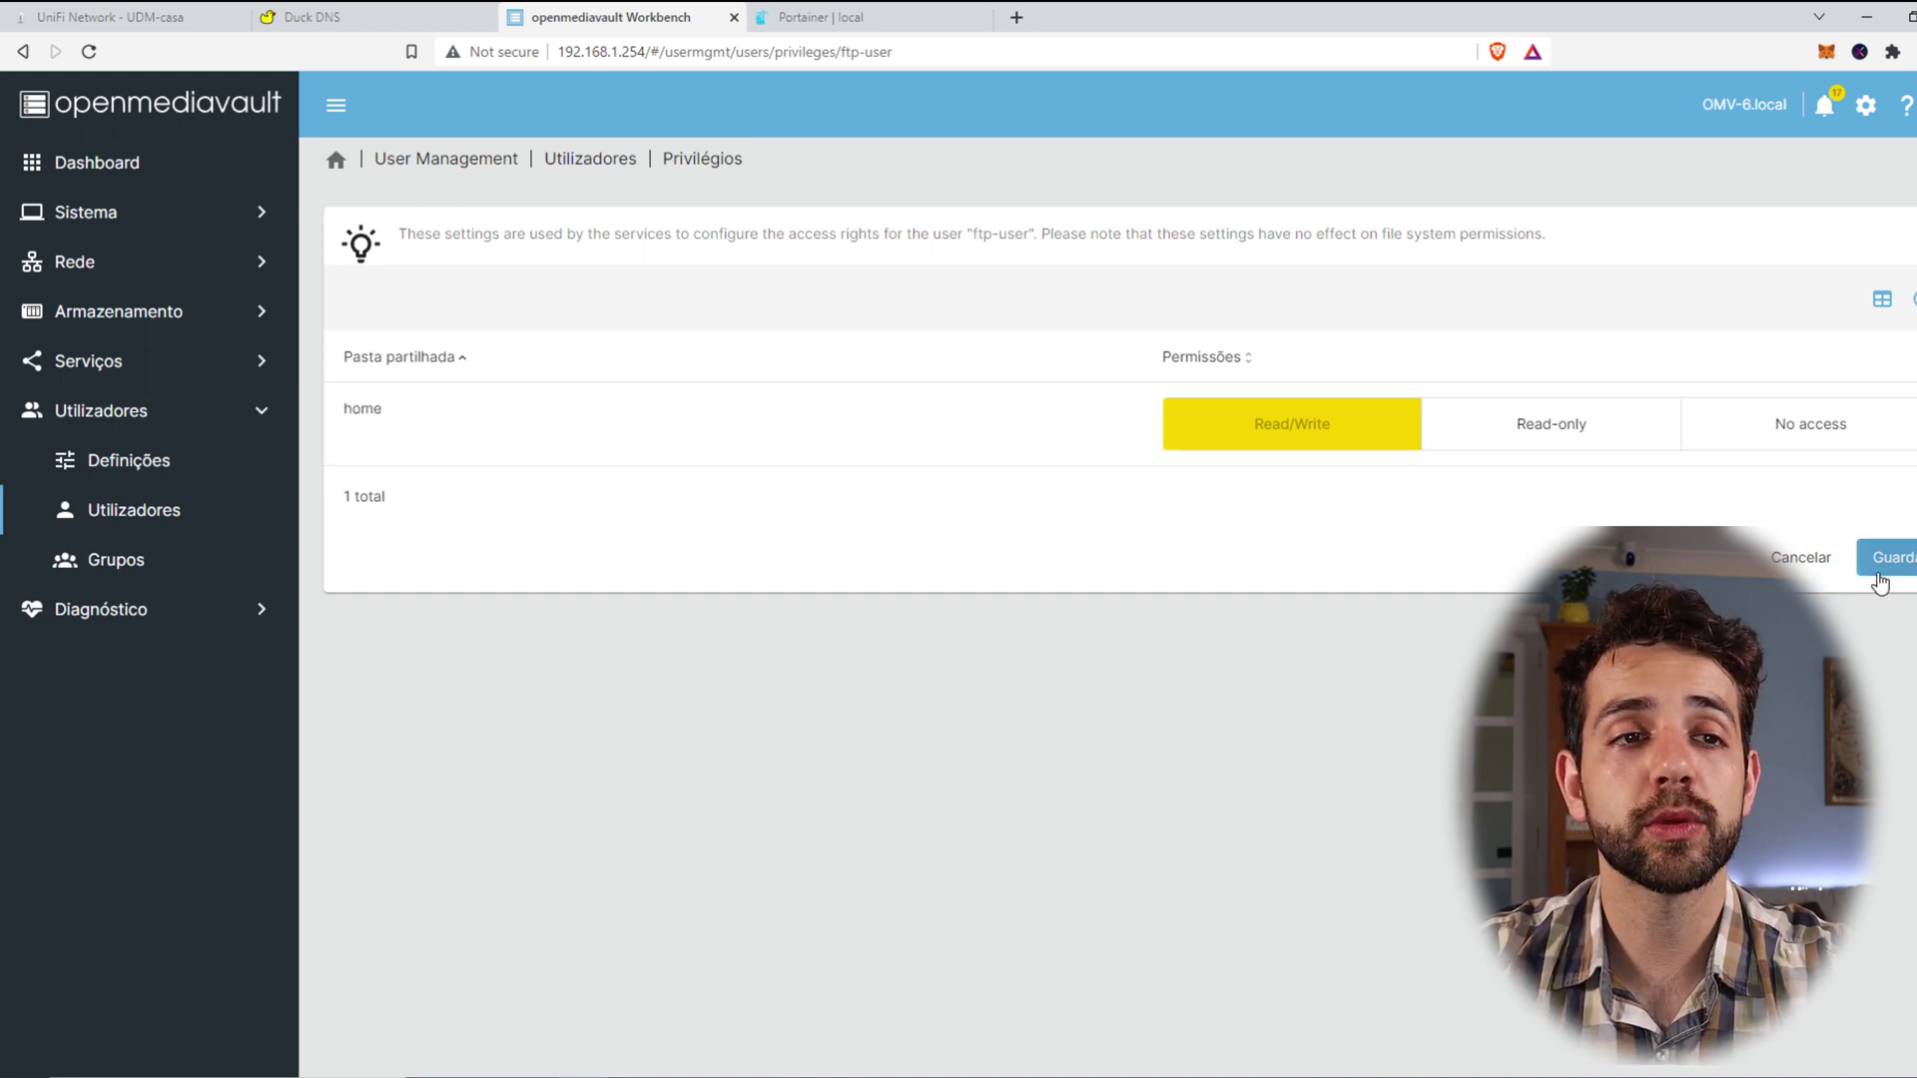
pyautogui.click(1887, 557)
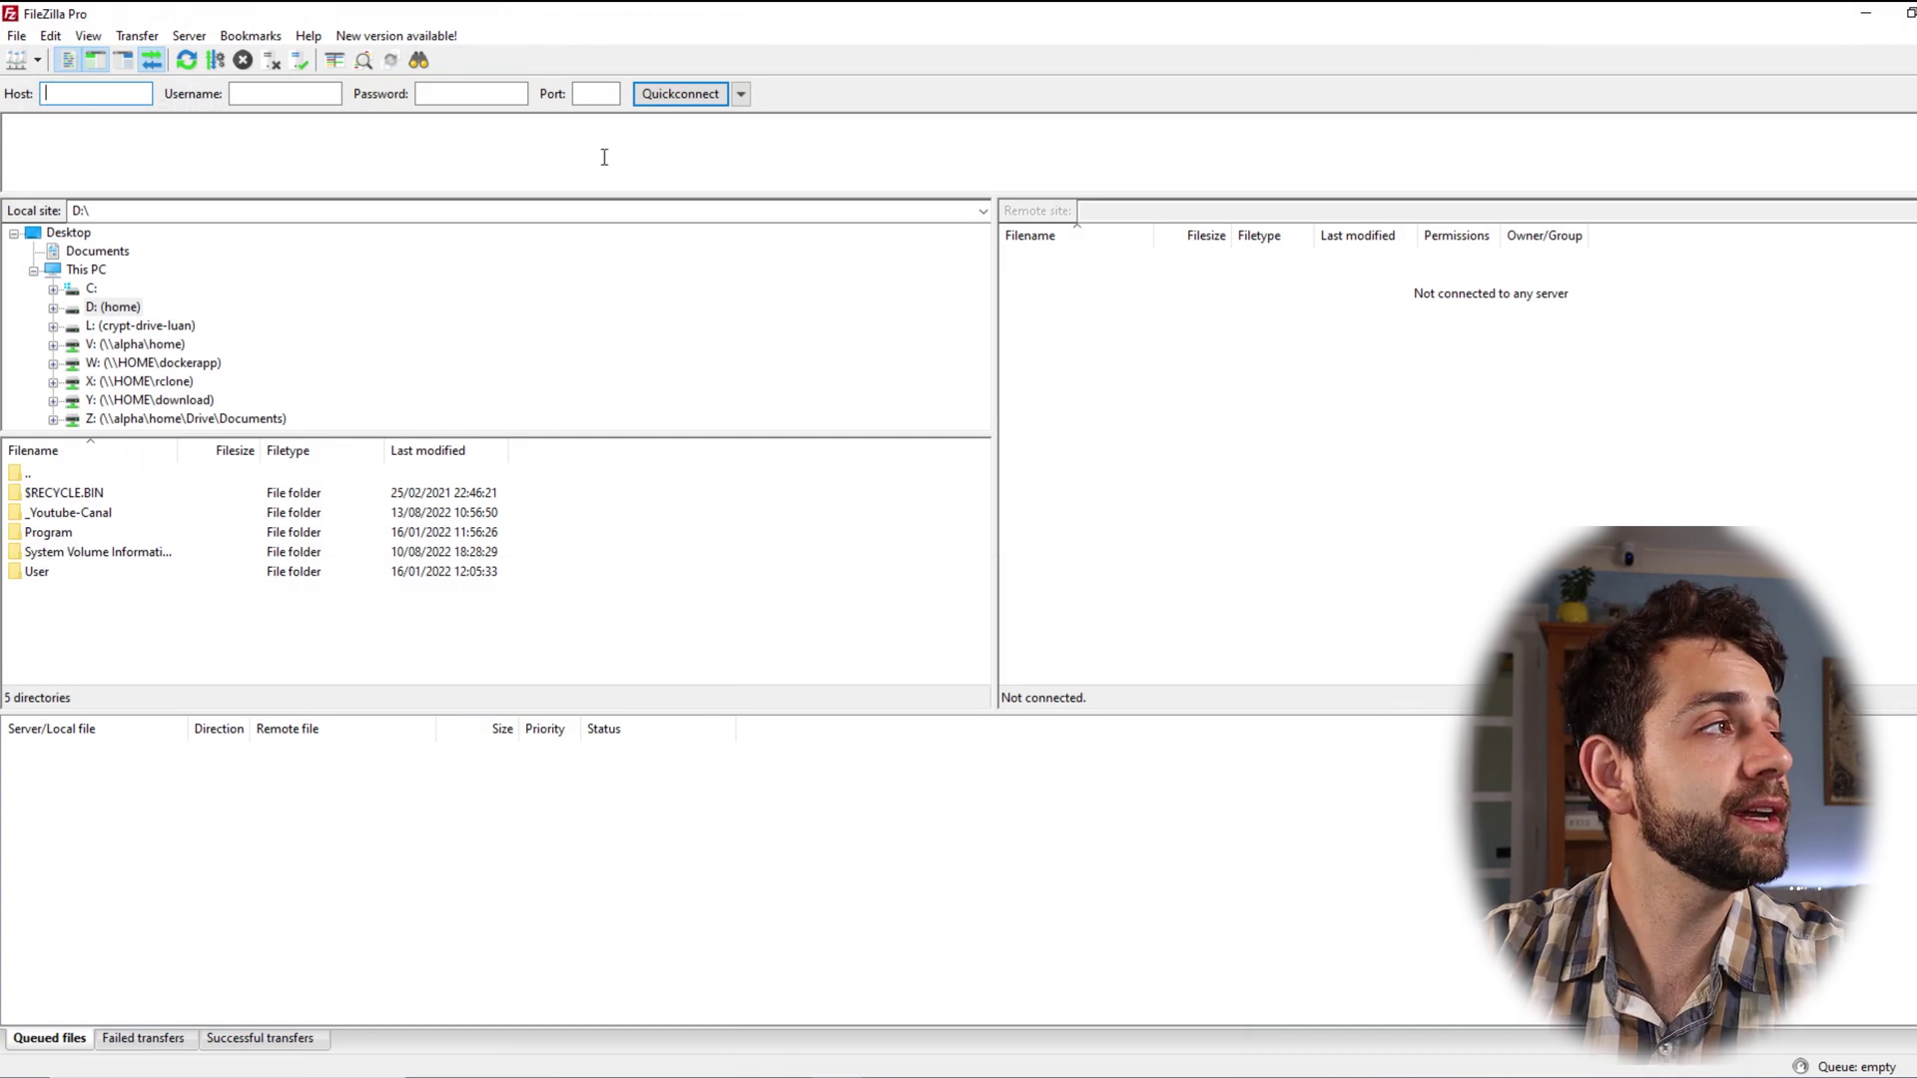
# Step: Enter host 192.168.1.254, user ftp-user, the account password and port 21 in Quickconnect
pyautogui.write('192.168.1.254')
pyautogui.doubleClick(351, 13)
pyautogui.moveTo(351, 17); pyautogui.dragTo(756, 107)
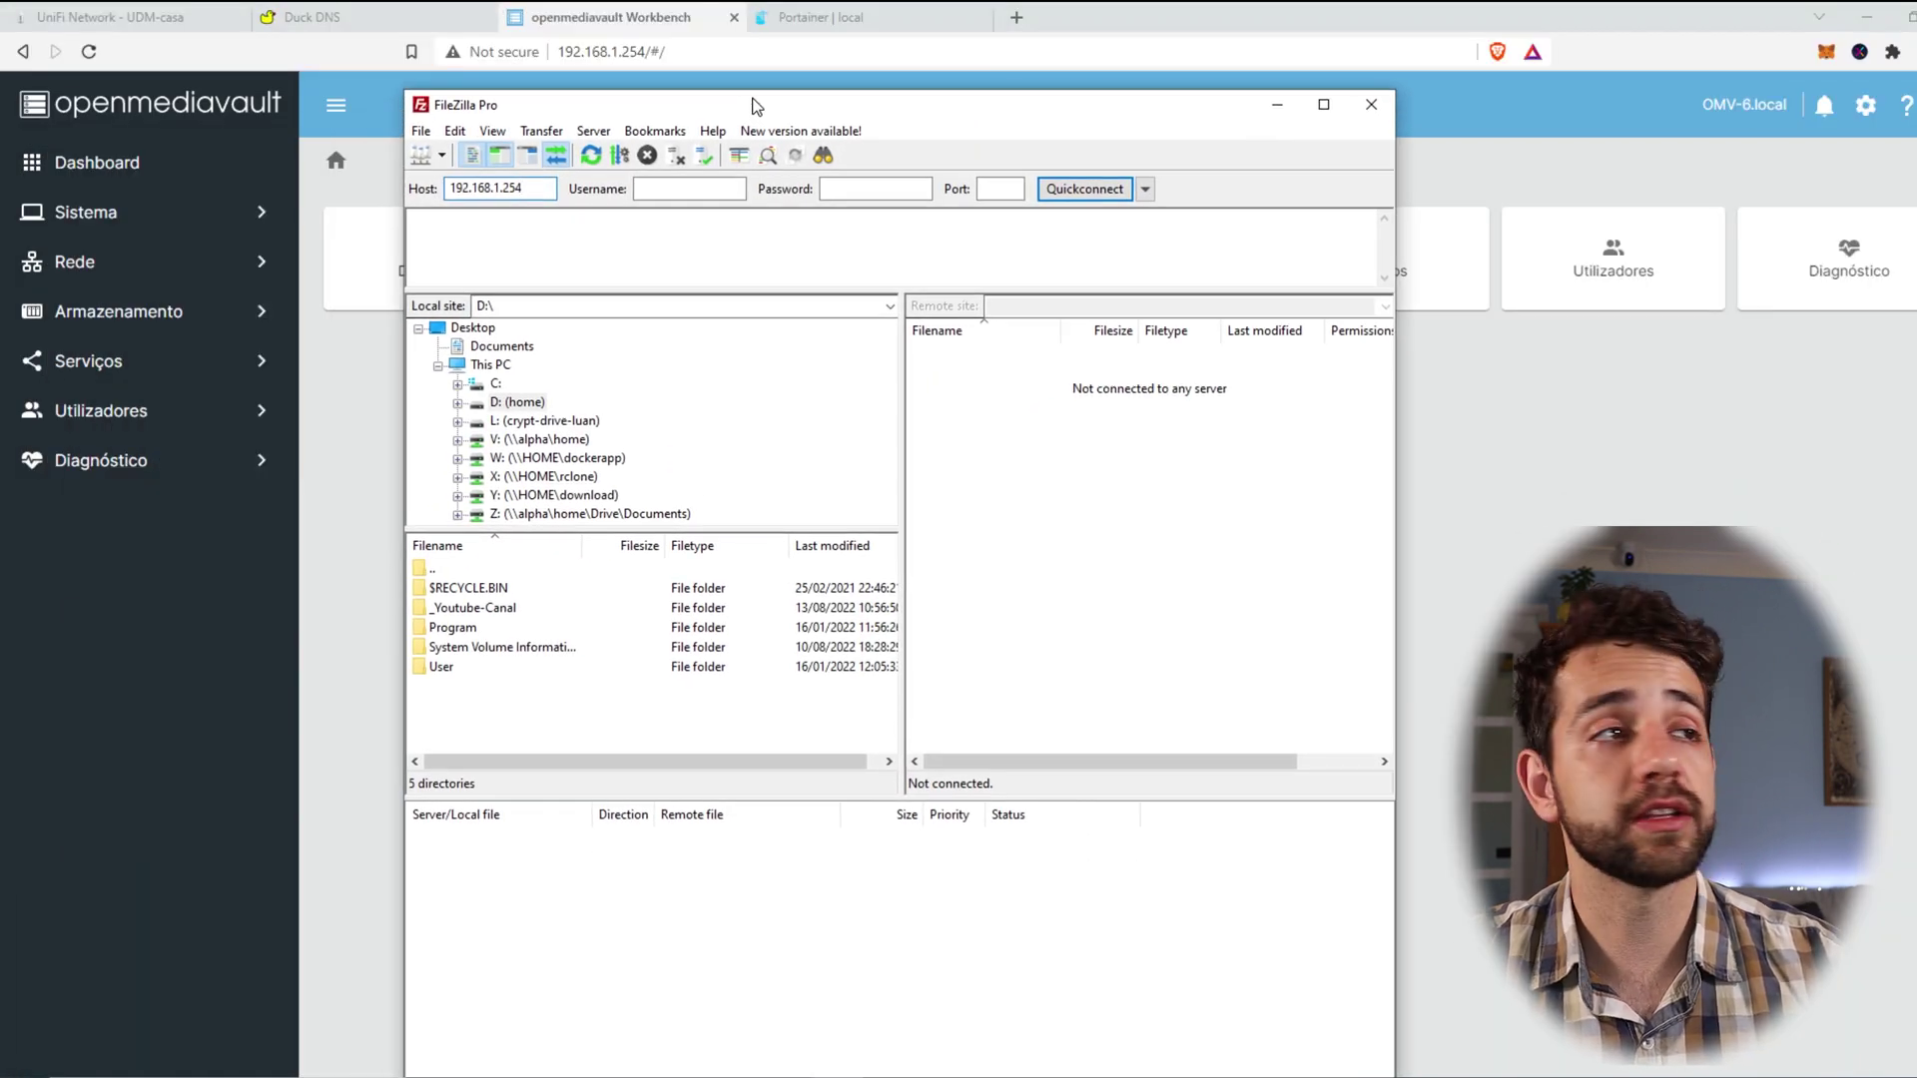
pyautogui.doubleClick(756, 106)
pyautogui.click(313, 97)
pyautogui.write('ftp-user')
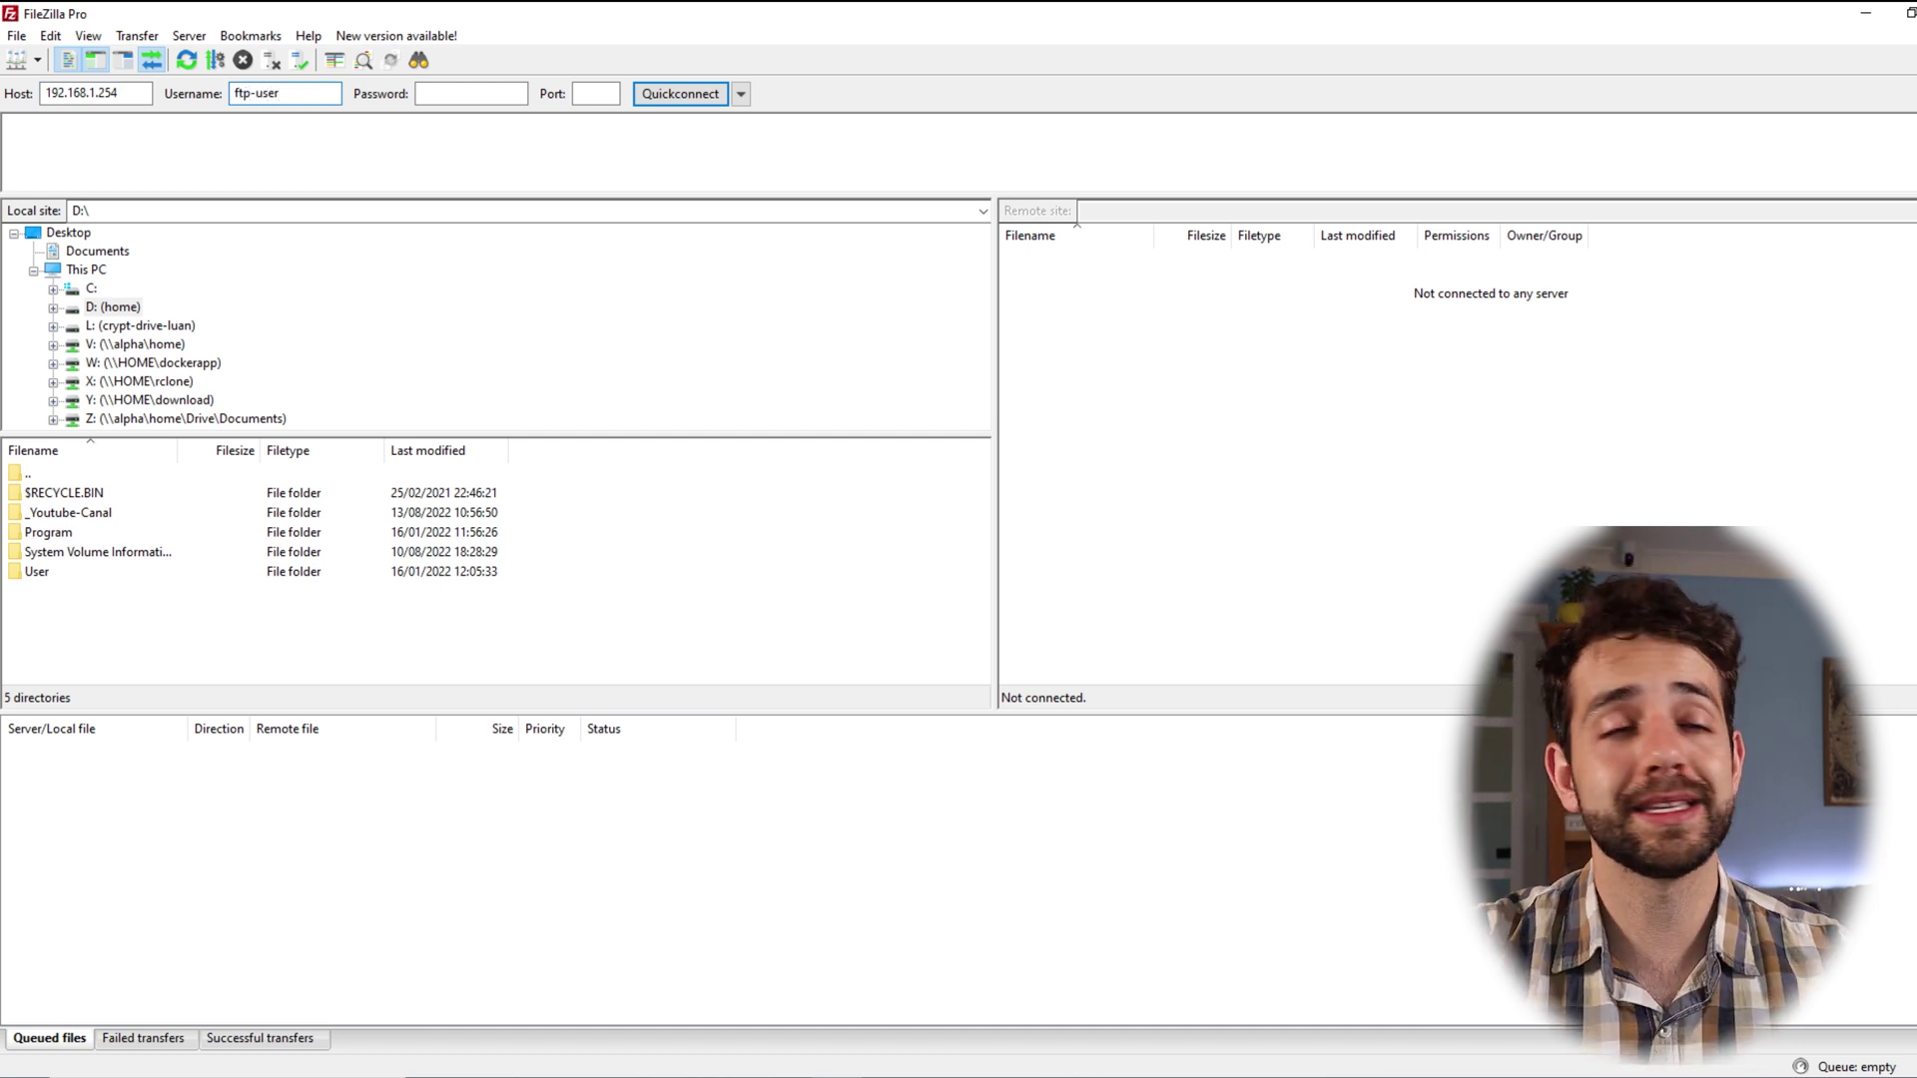
pyautogui.press('Tab')
pyautogui.write('1234')
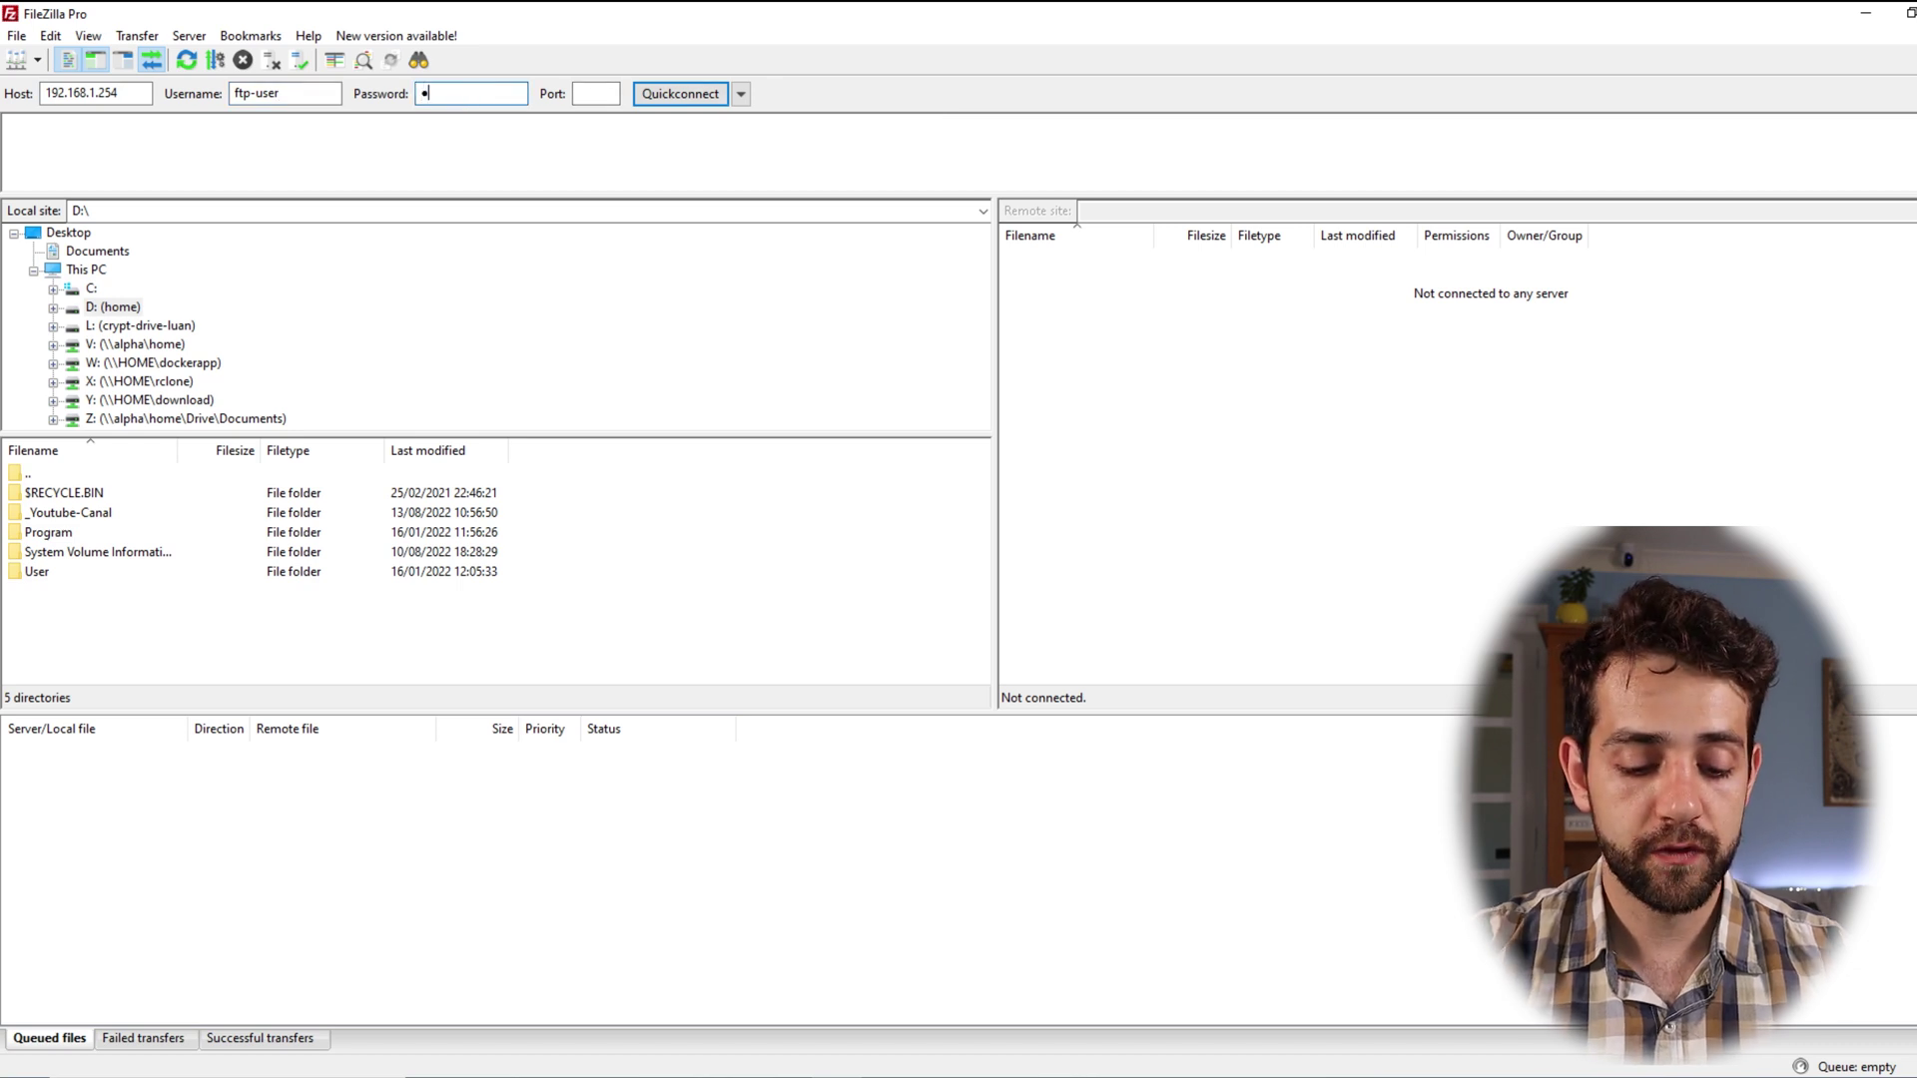
pyautogui.write('5678')
pyautogui.press('Tab')
pyautogui.write('21')
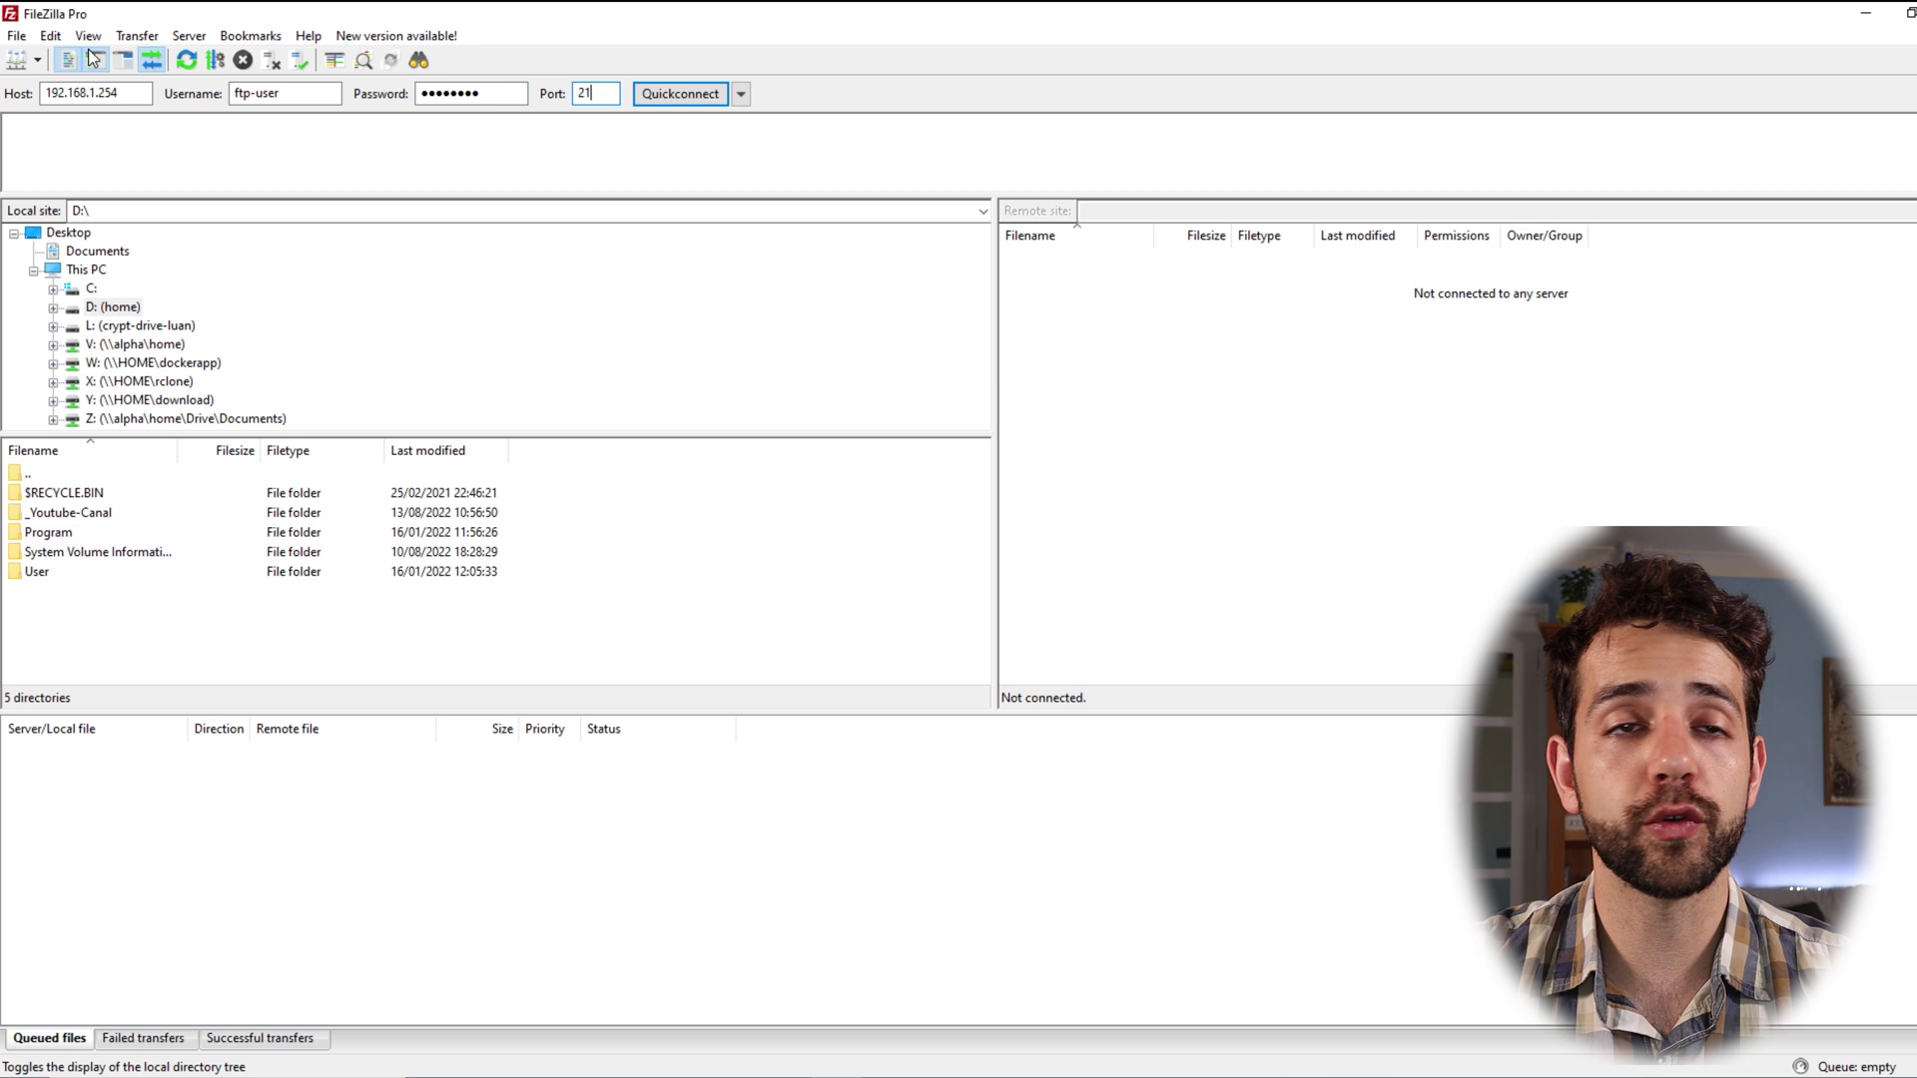
# Step: Connect over plain FTP, open remote home, and upload 000 - Logo from D:\_Youtube-Canal
pyautogui.click(662, 94)
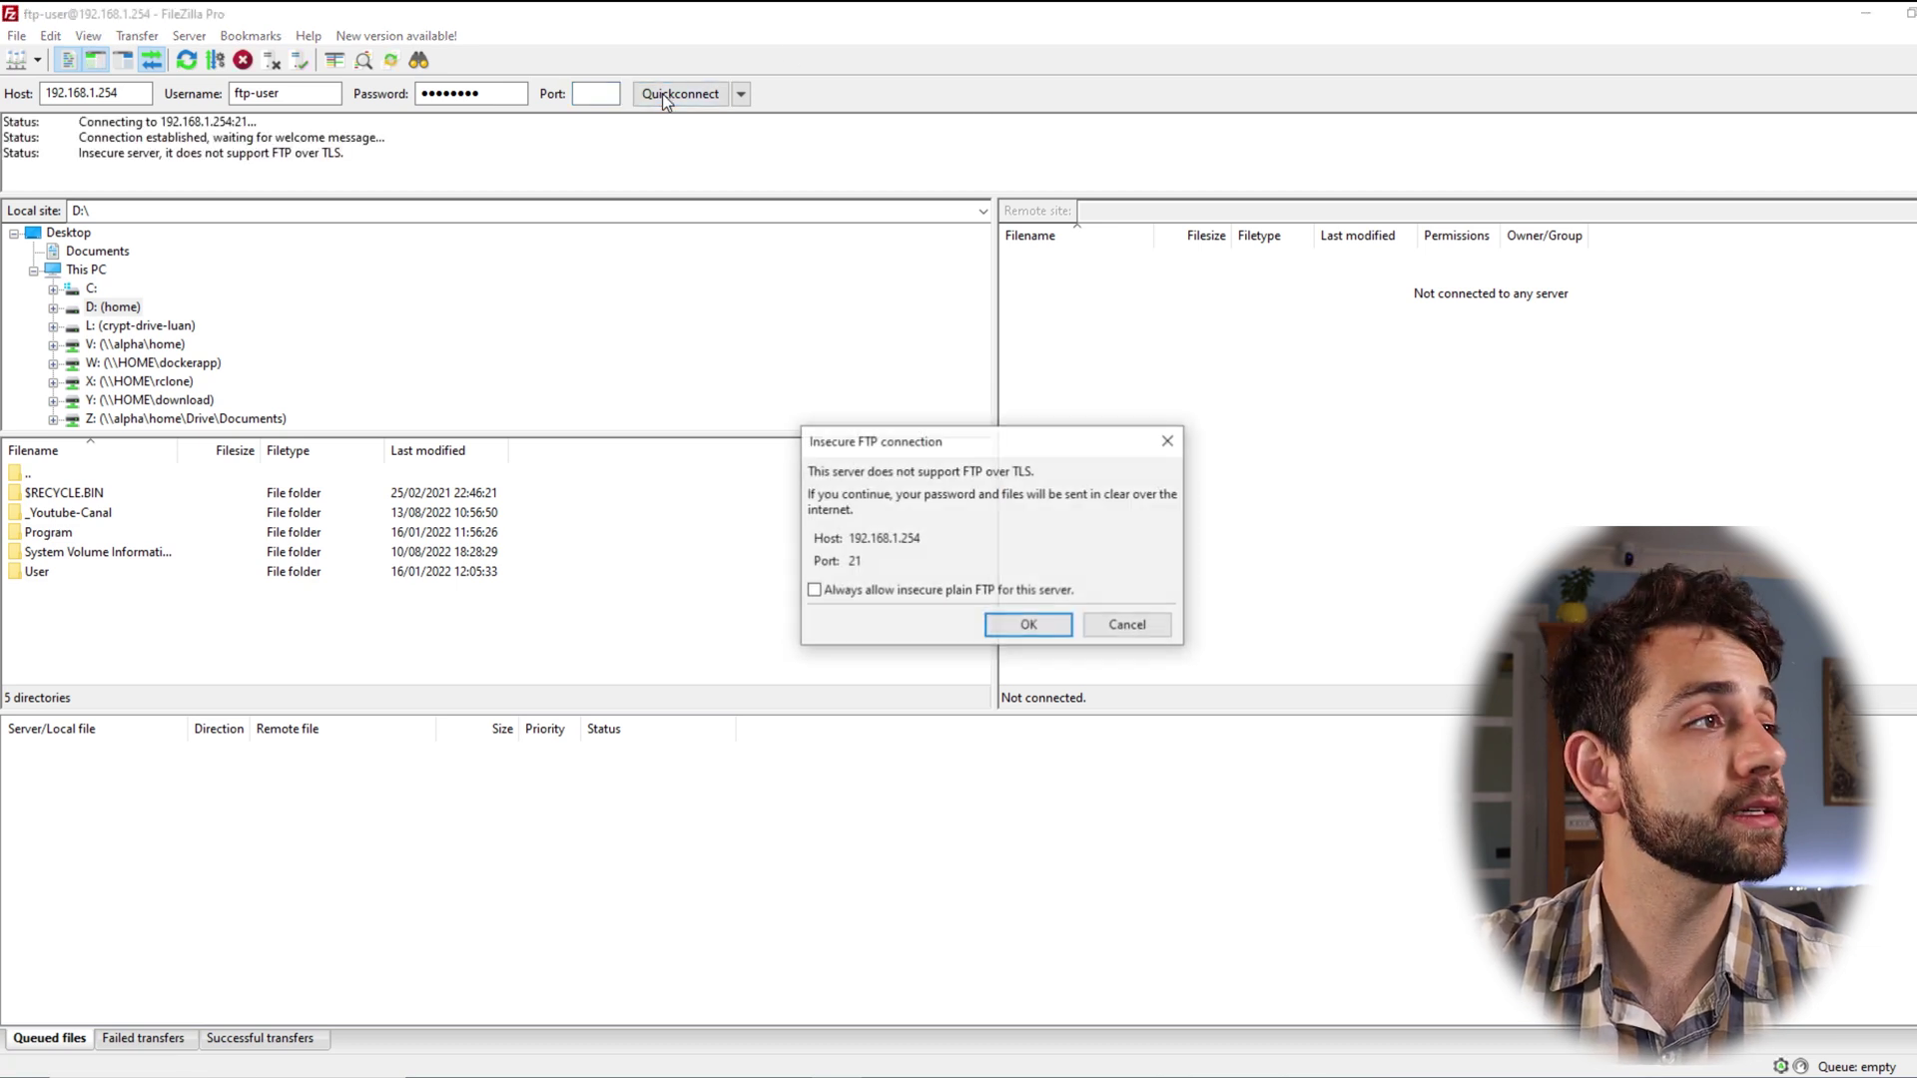
pyautogui.click(1040, 636)
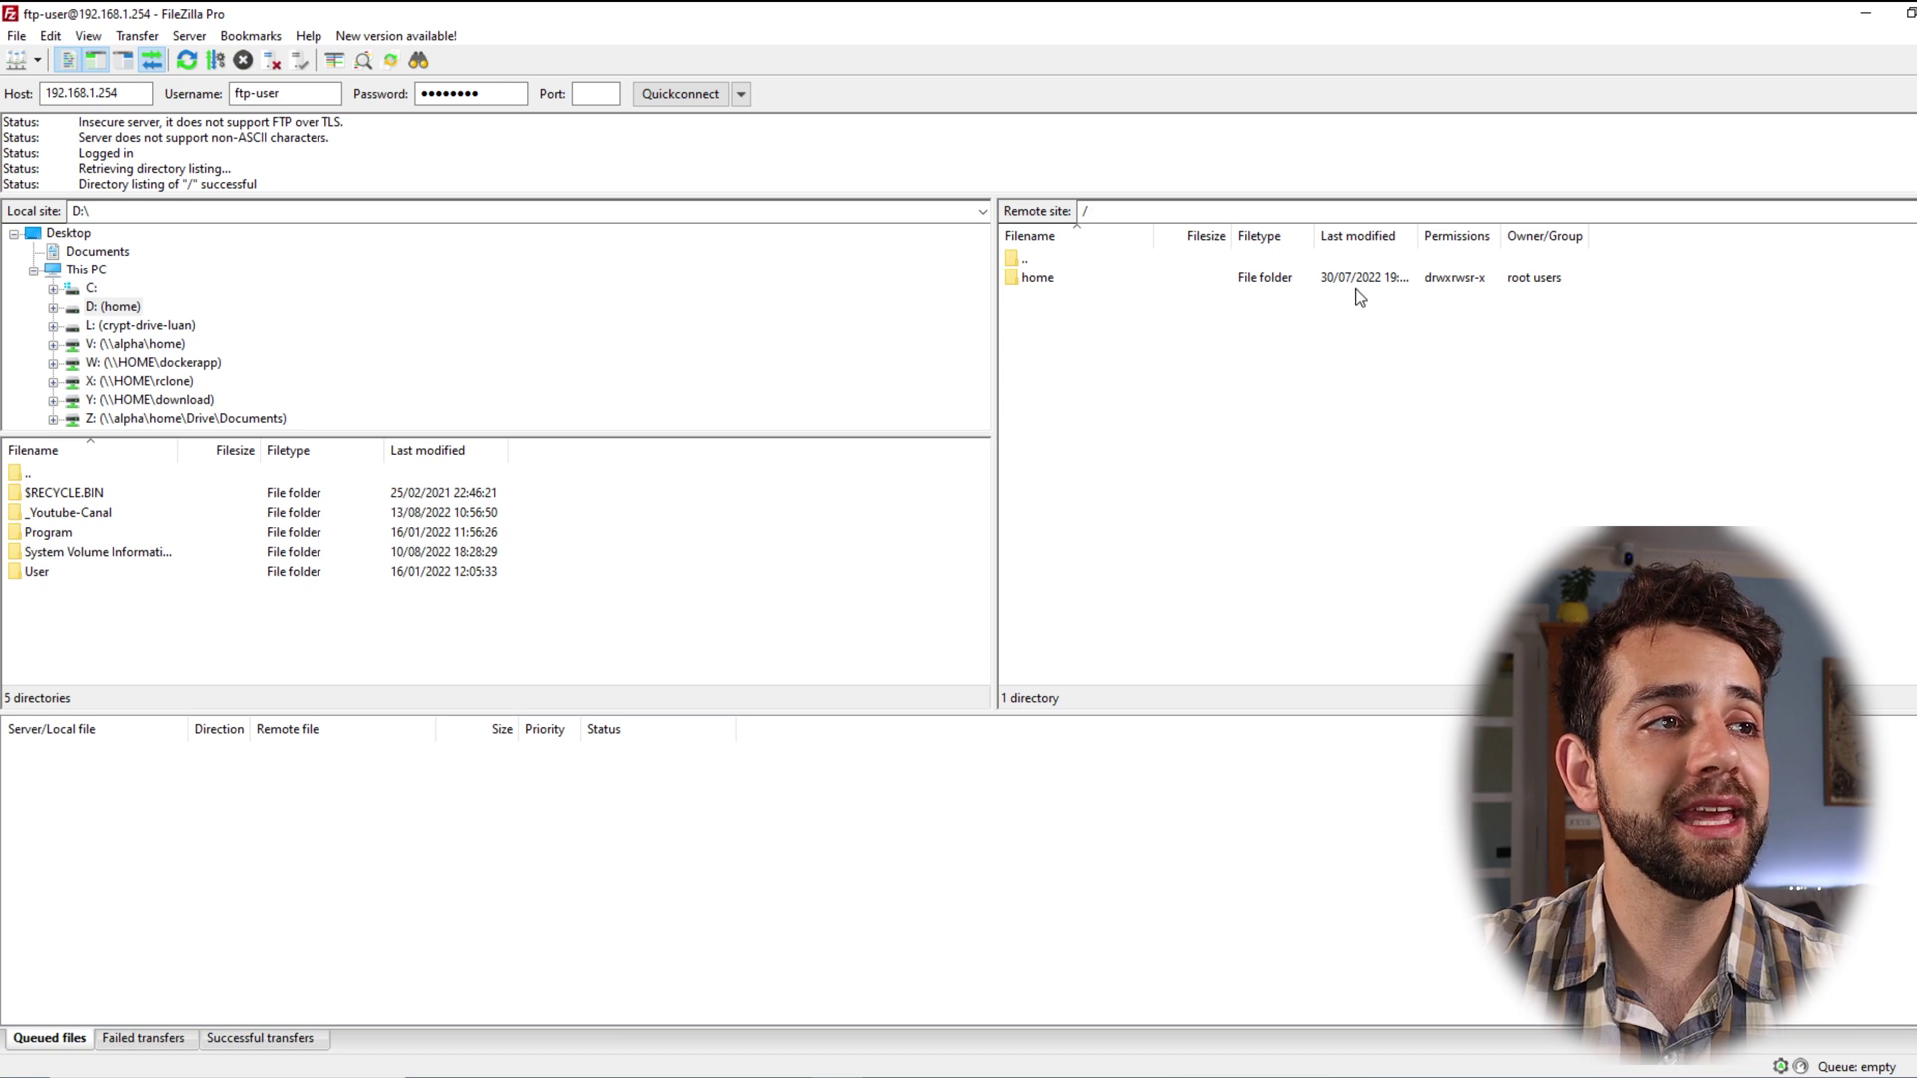
pyautogui.doubleClick(1025, 281)
pyautogui.moveTo(1078, 476); pyautogui.dragTo(1089, 290)
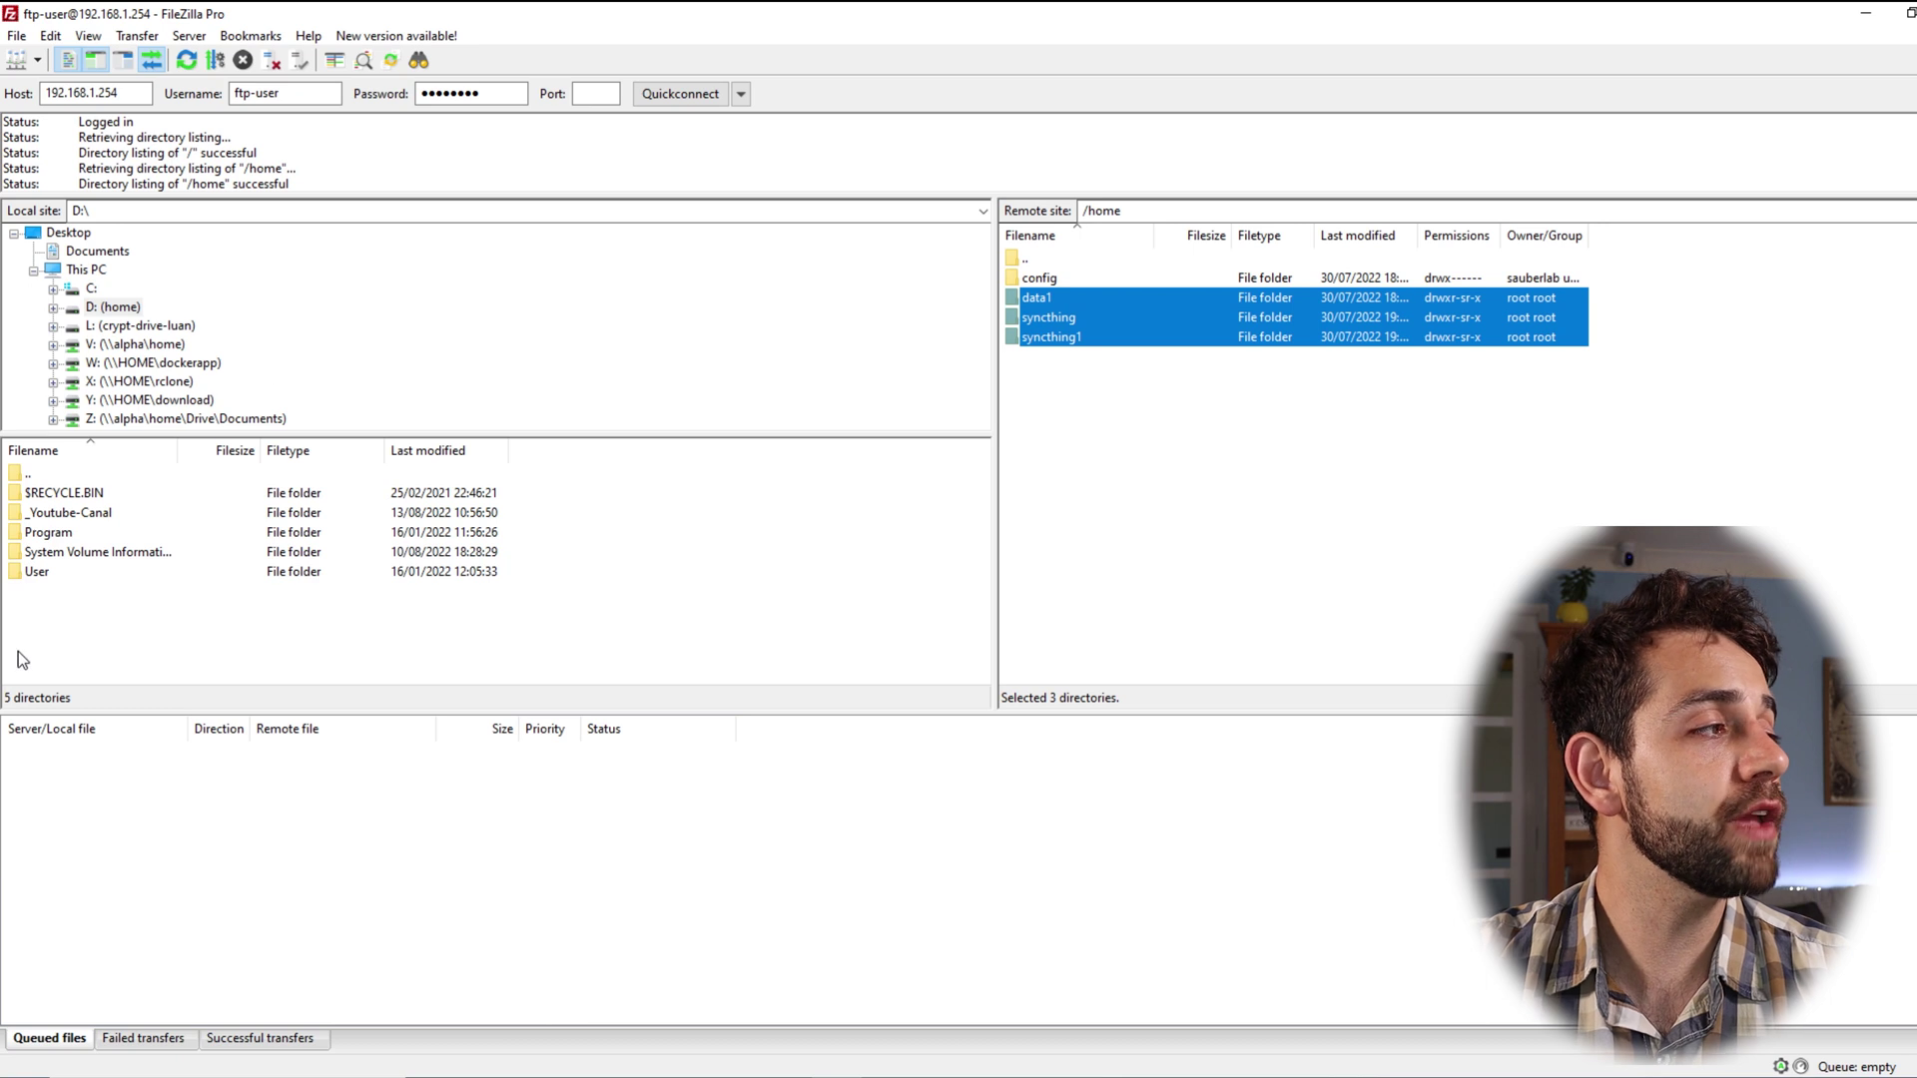
pyautogui.doubleClick(93, 510)
pyautogui.moveTo(48, 497); pyautogui.dragTo(1337, 425)
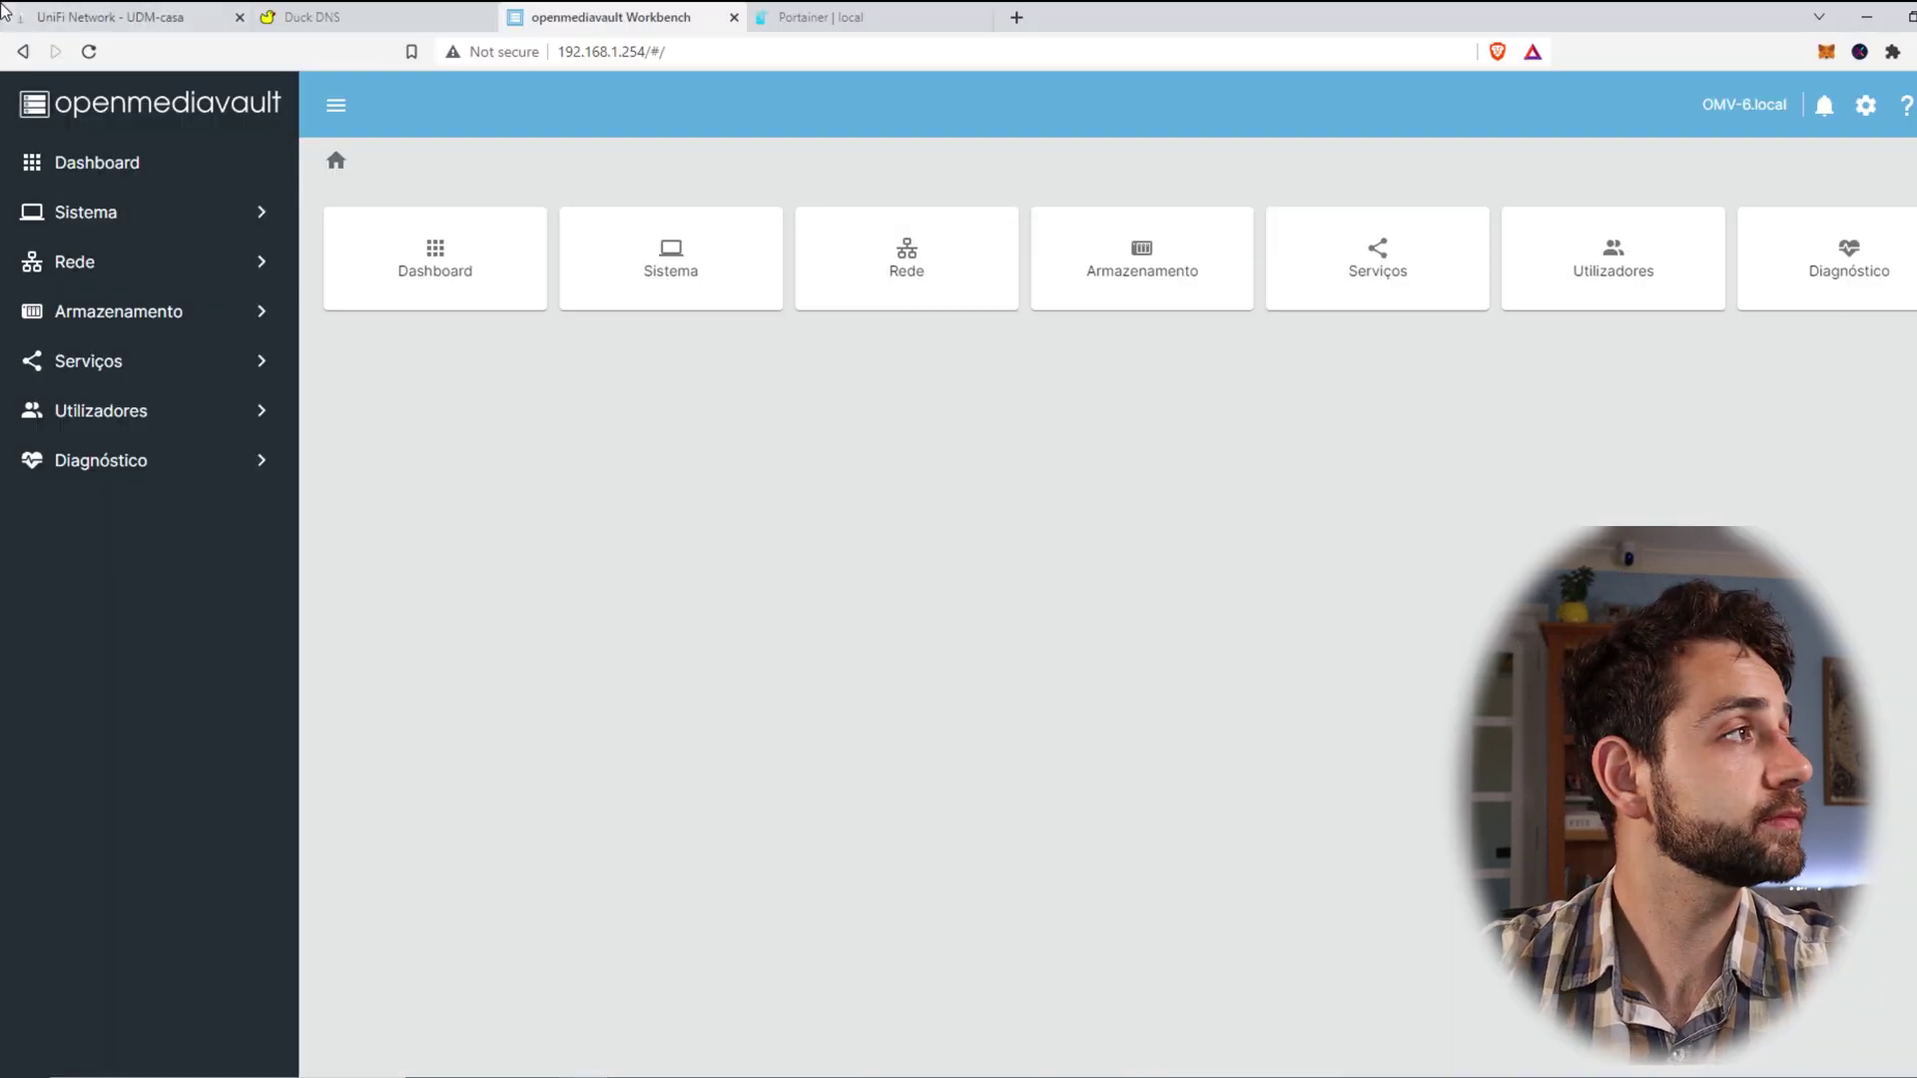
# Step: Enable the UniFi FTP port-forward rule sending port 21 to 192.168.1.254 and save it
pyautogui.hotkey('ctrl', '1')
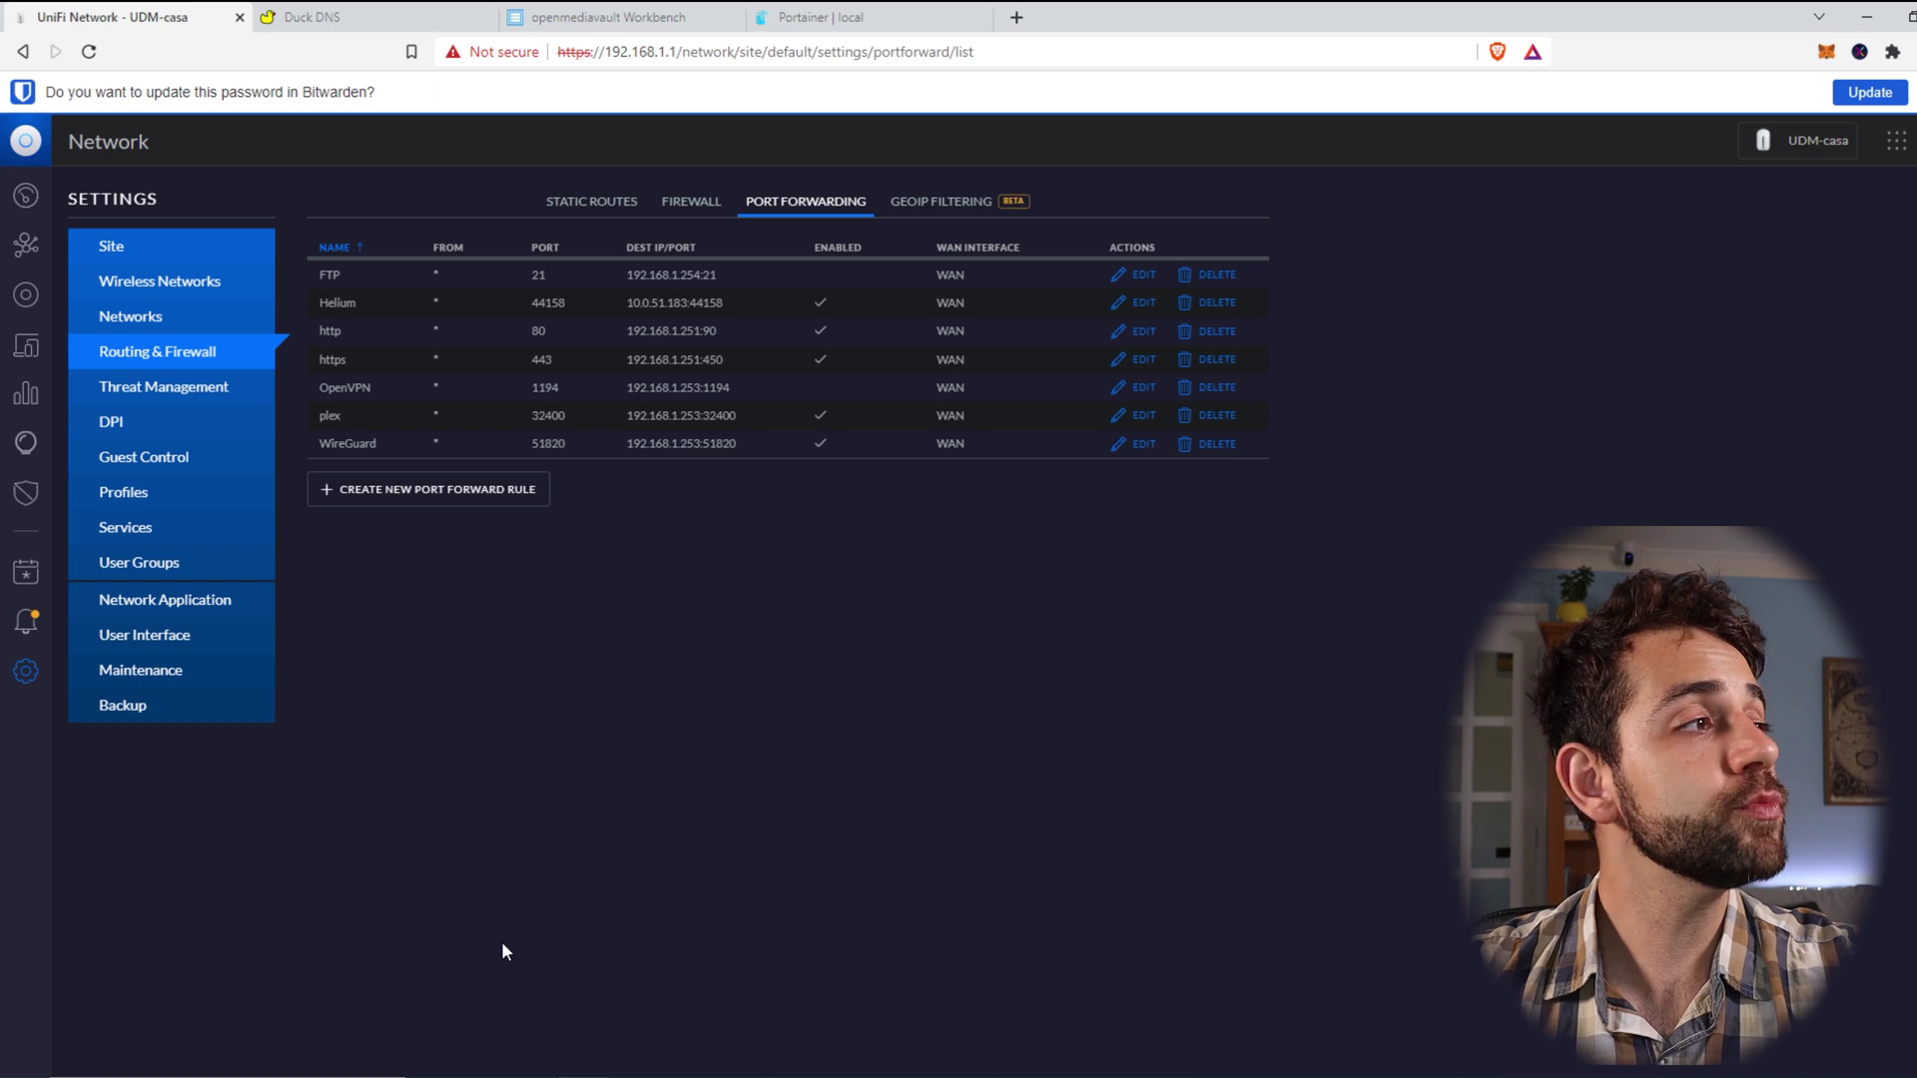
pyautogui.moveTo(430, 279); pyautogui.dragTo(644, 277)
pyautogui.click(1135, 274)
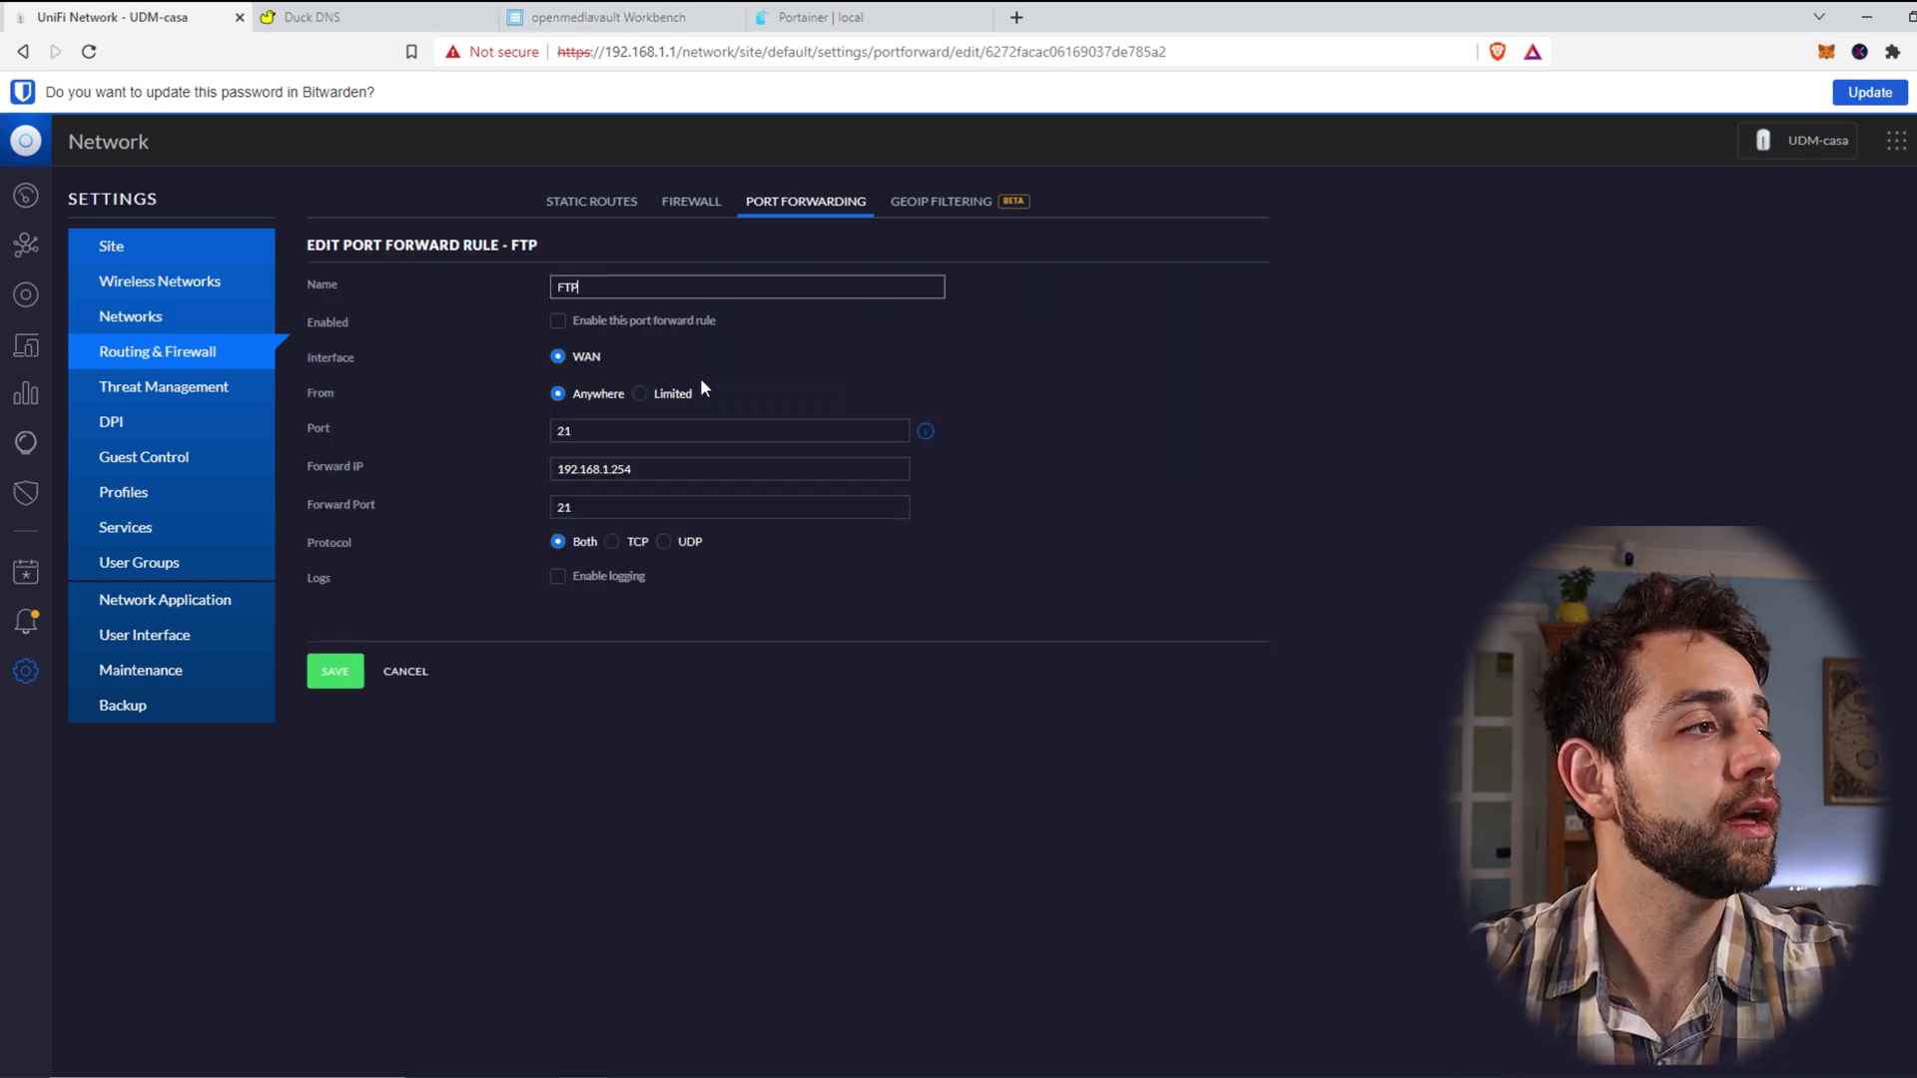
pyautogui.click(694, 469)
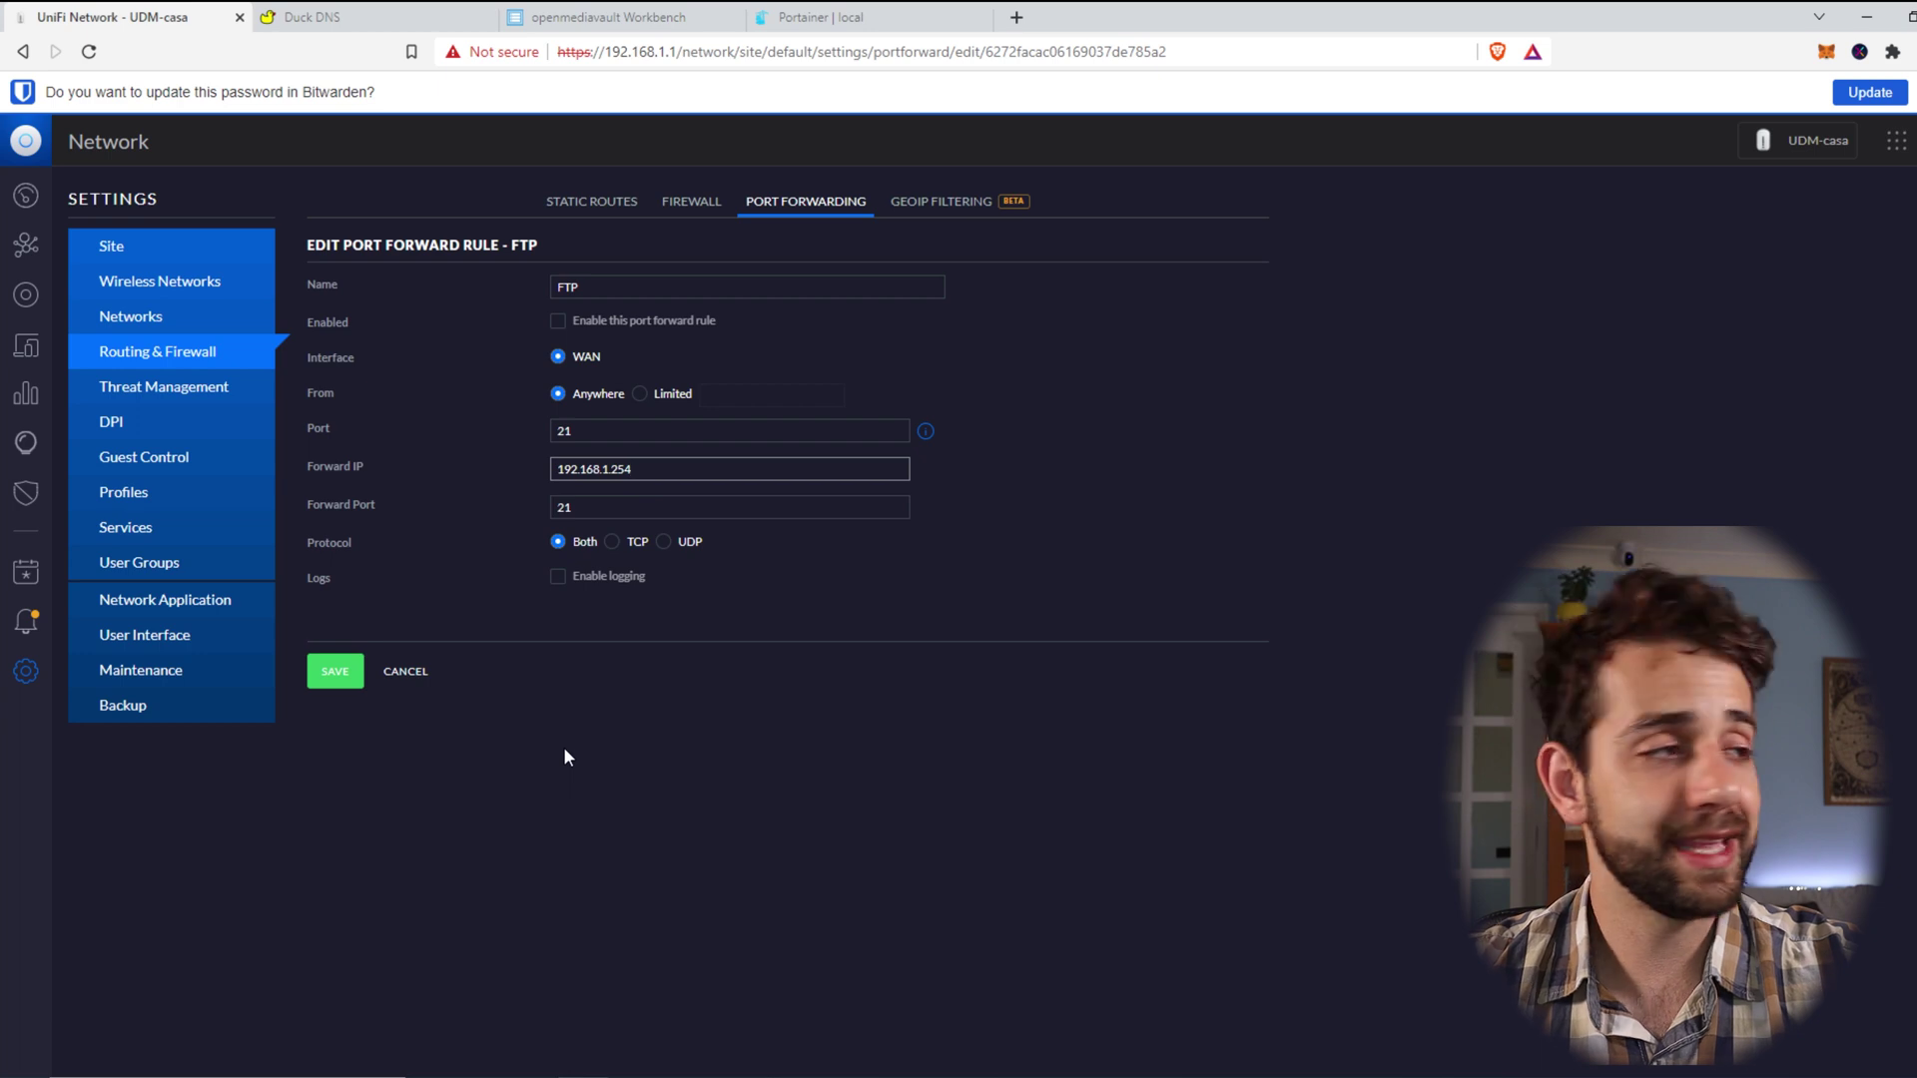
pyautogui.click(639, 324)
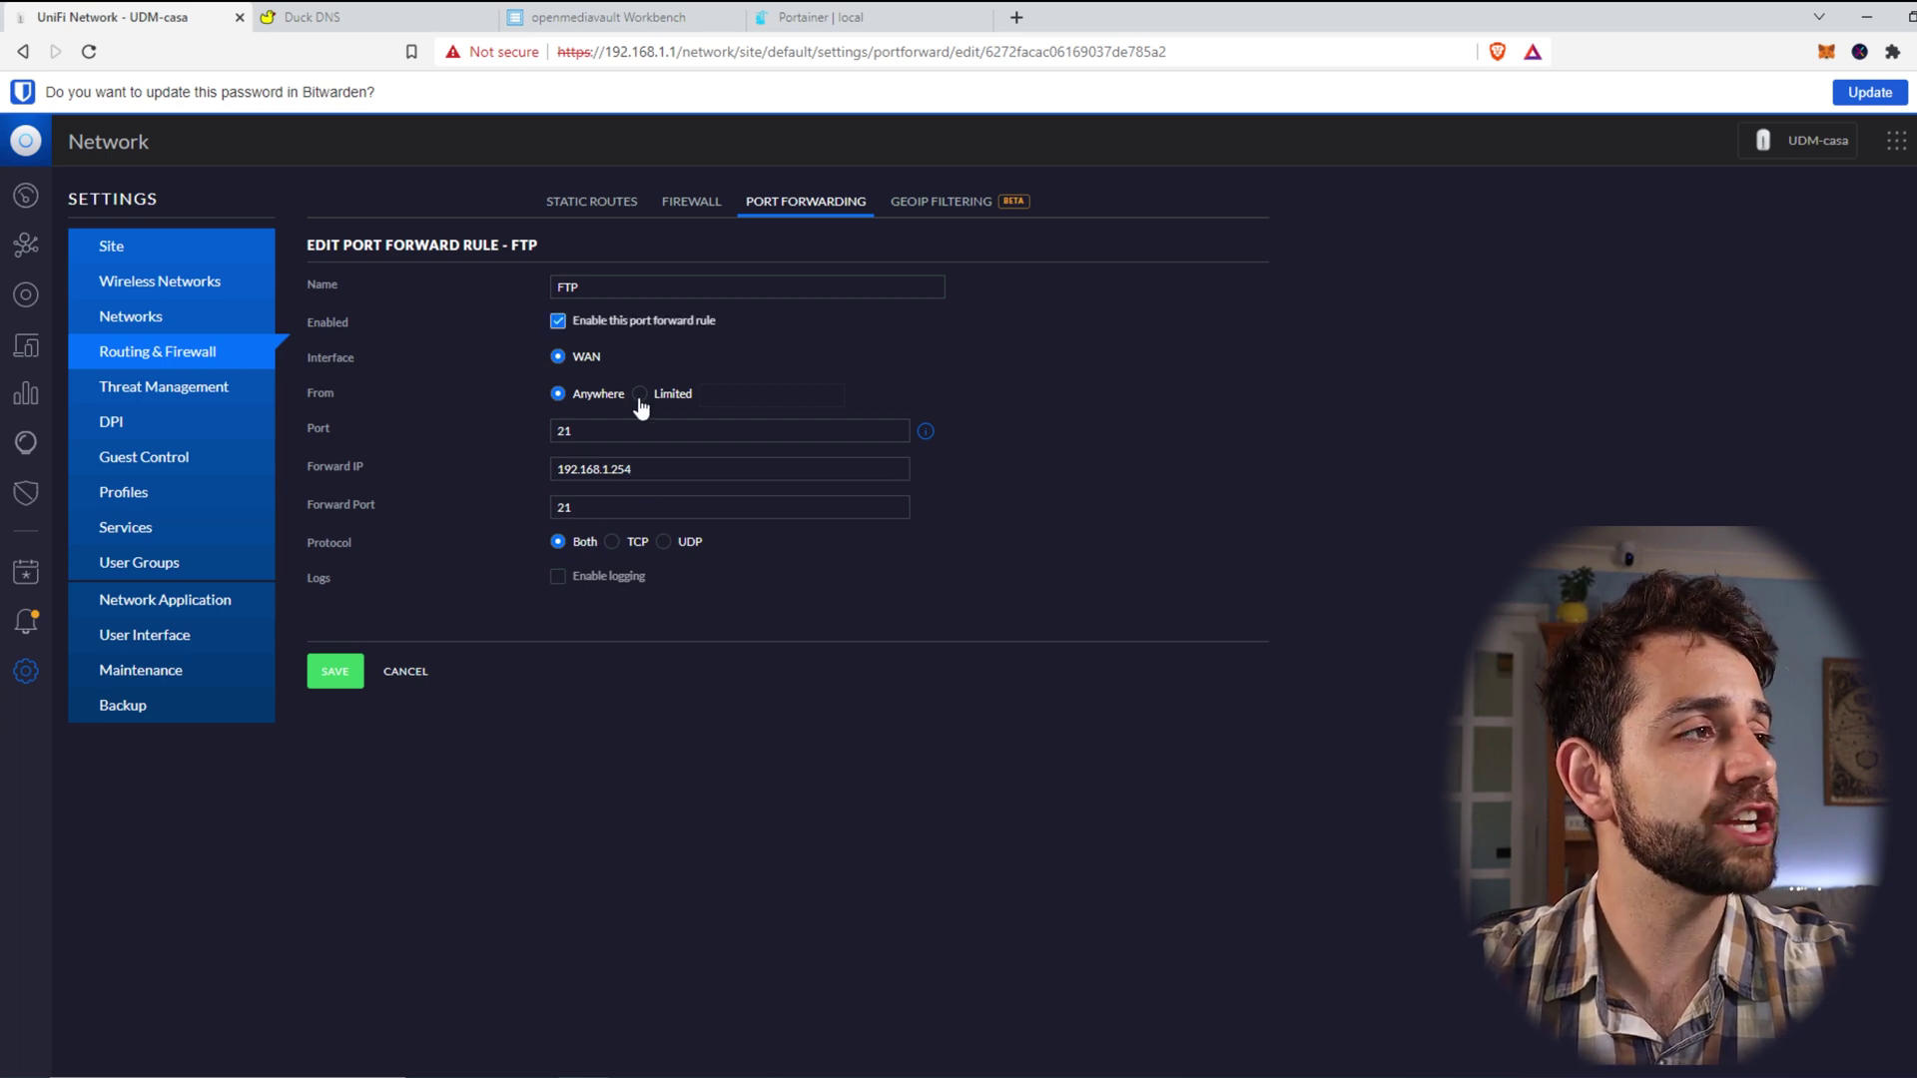
pyautogui.click(647, 434)
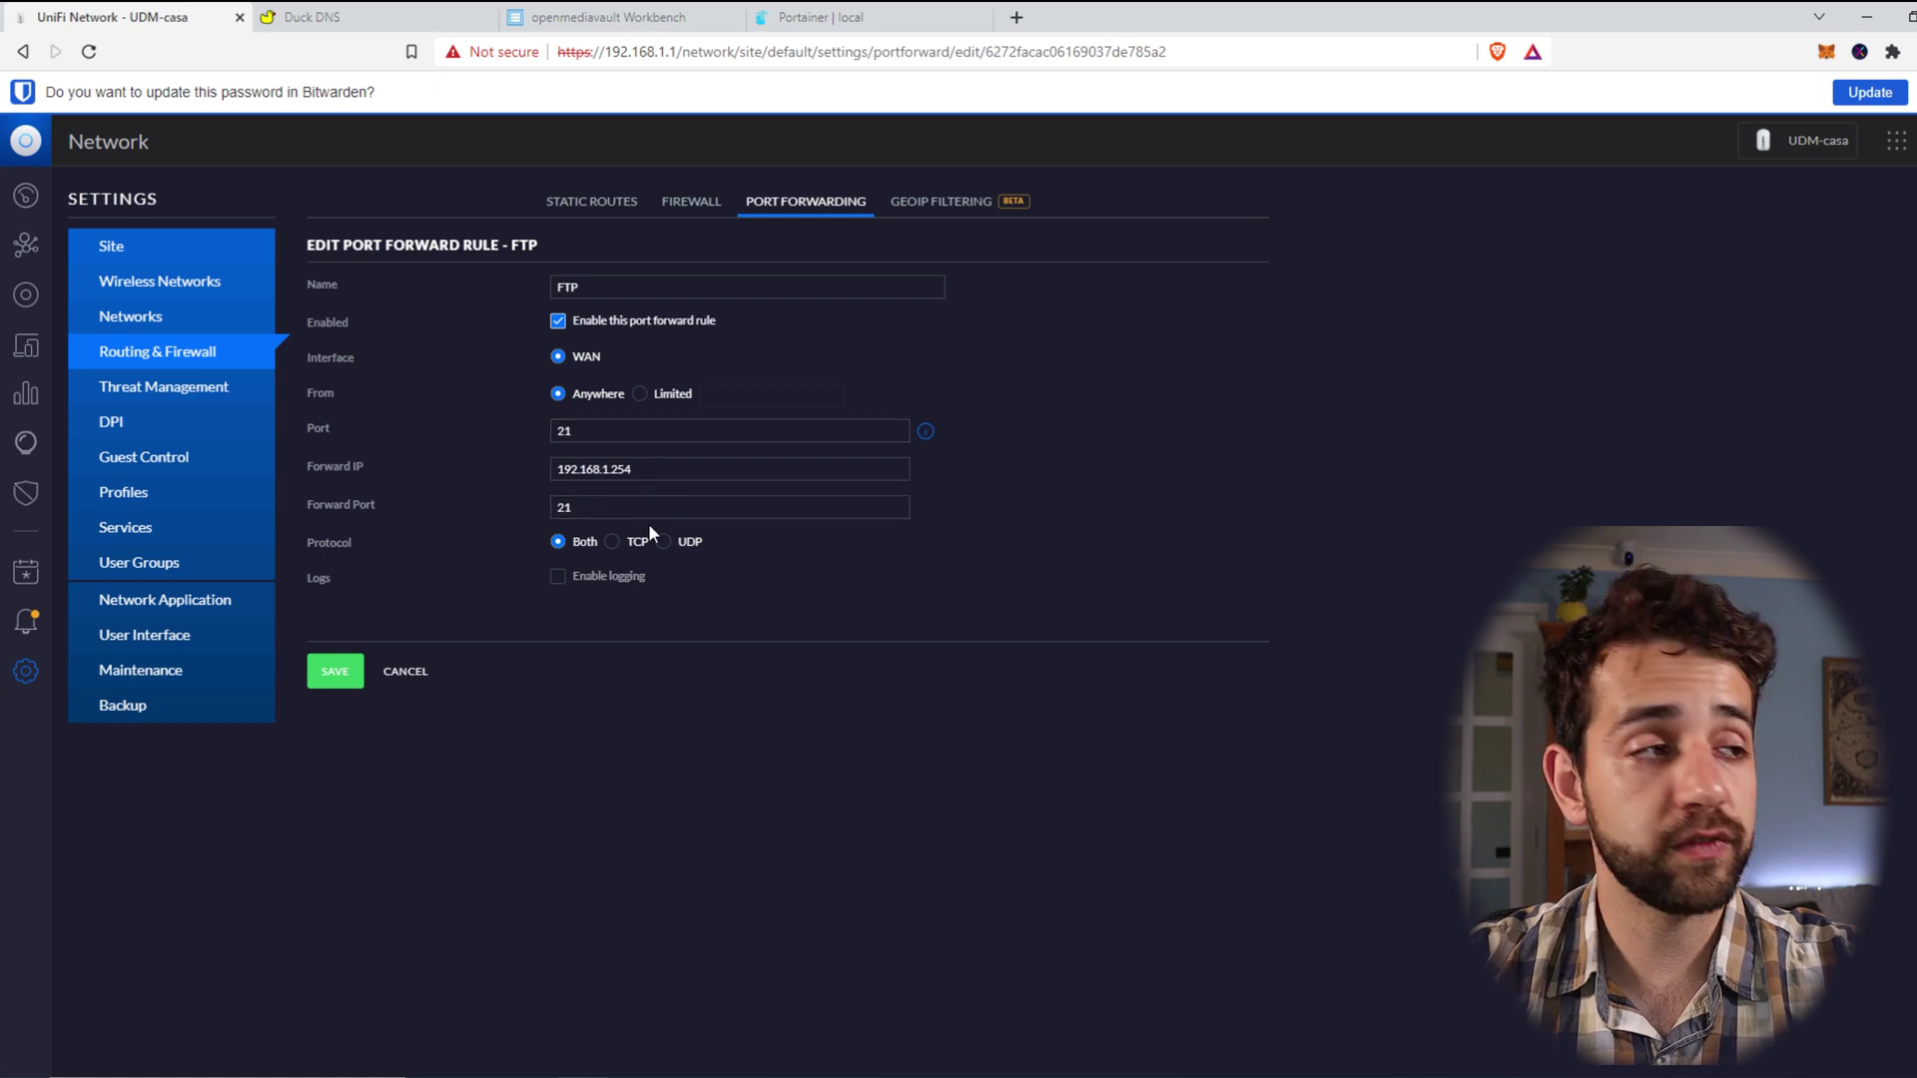
pyautogui.click(677, 465)
pyautogui.moveTo(676, 465); pyautogui.dragTo(471, 435)
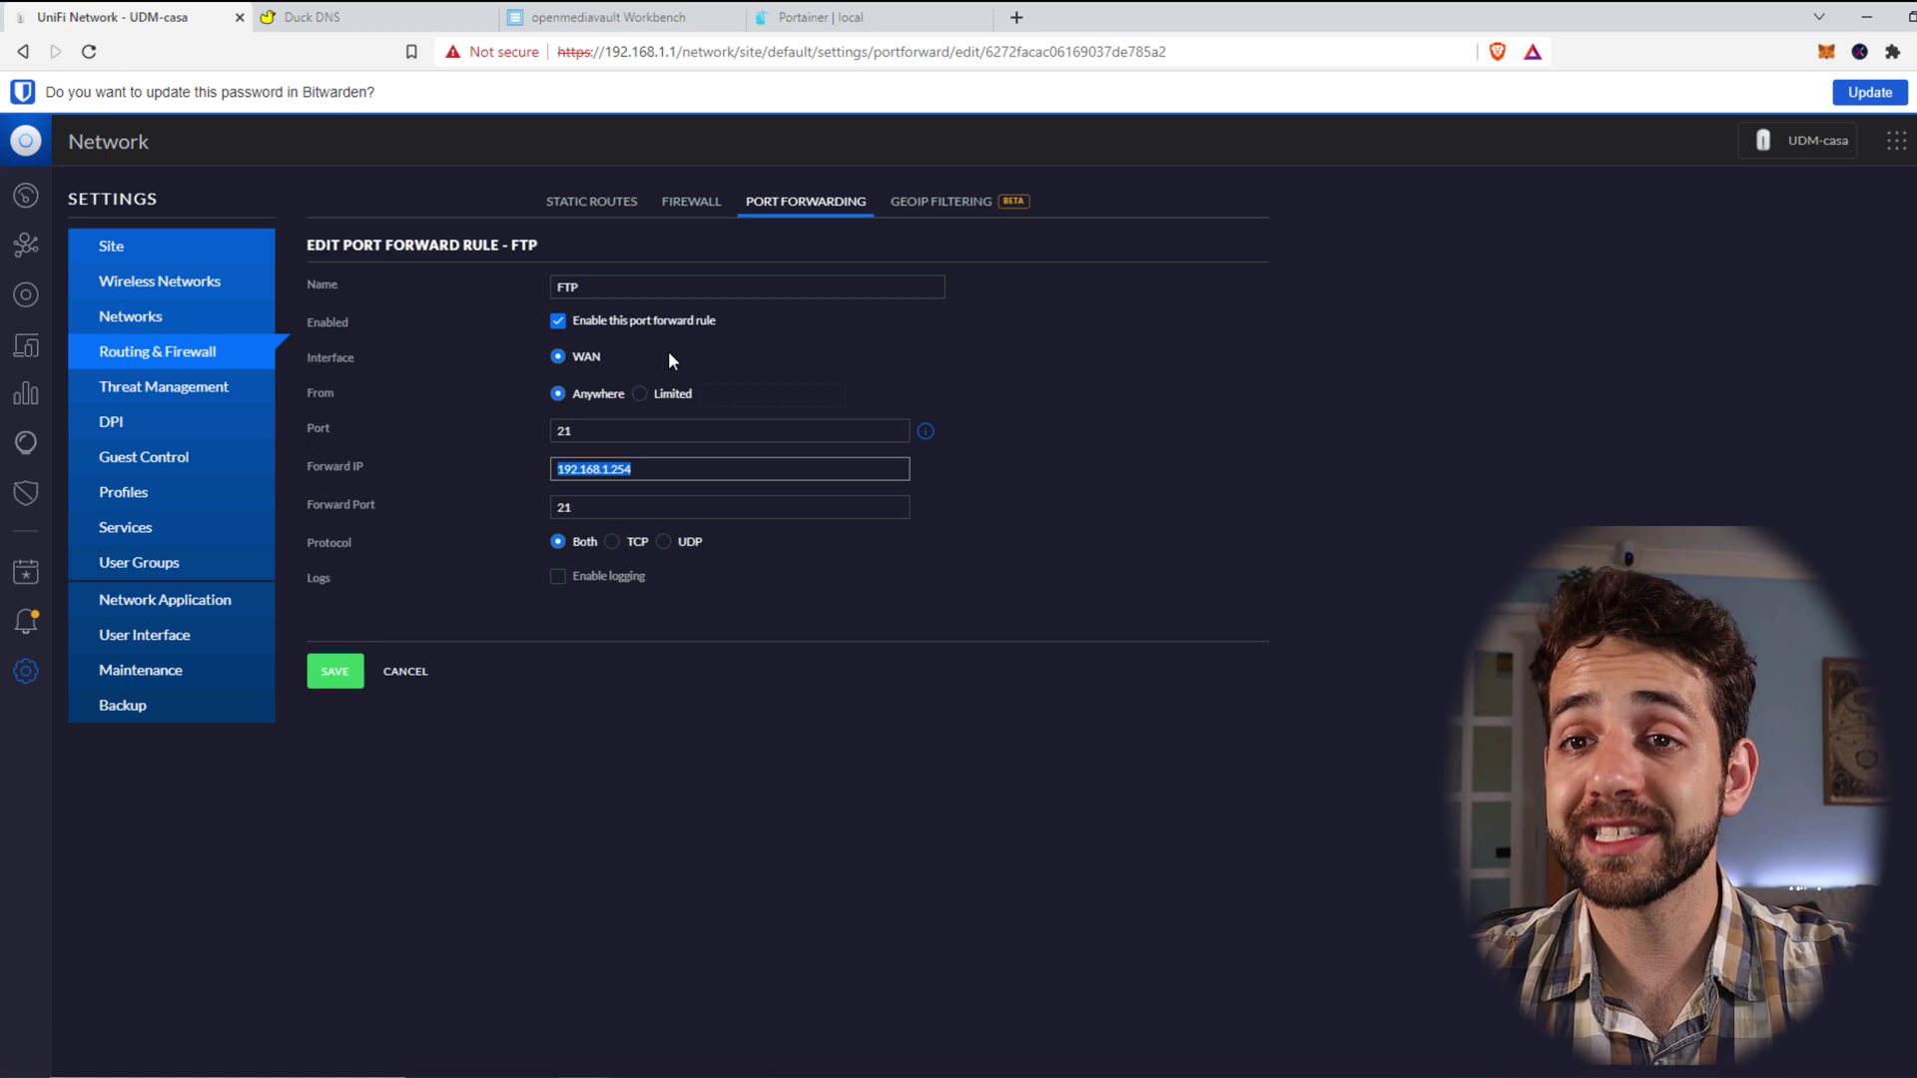
pyautogui.click(333, 675)
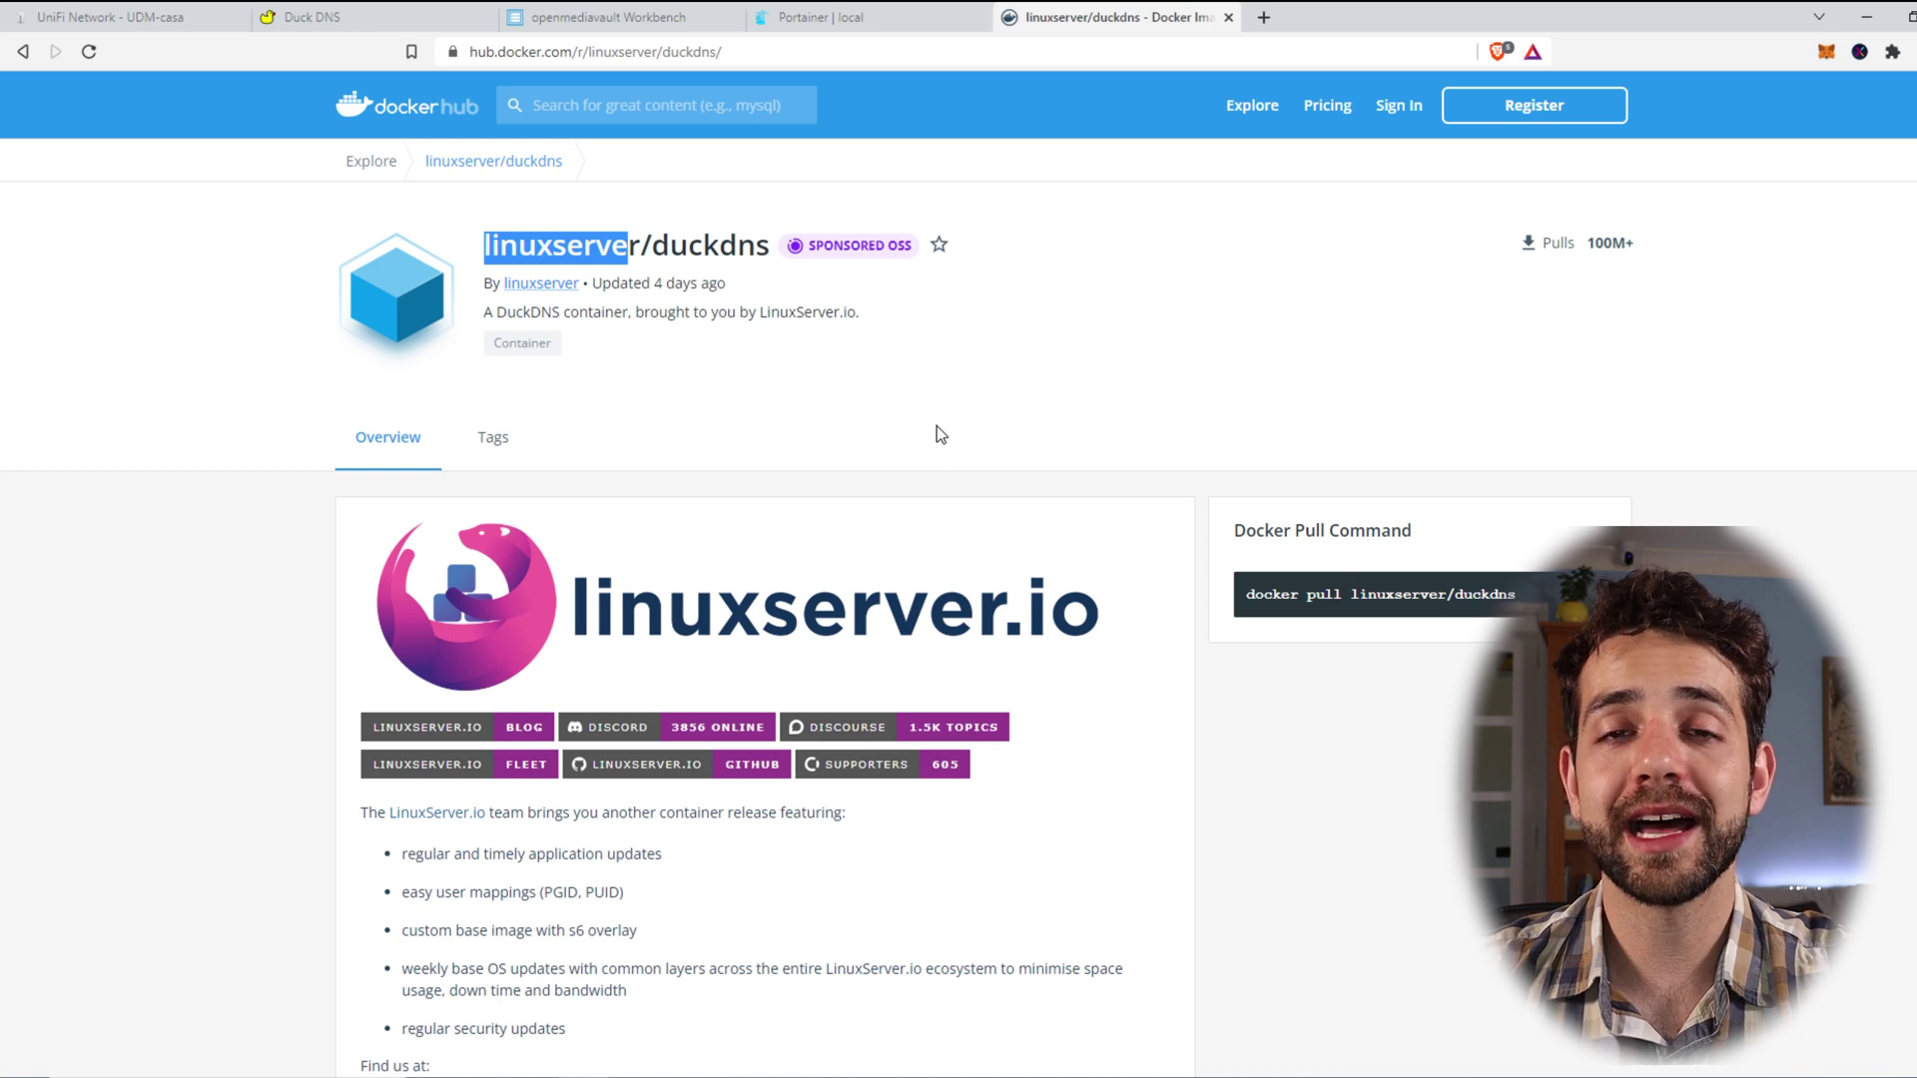
# Step: Review the linuxserver/duckdns image name and its supported architectures table
pyautogui.click(536, 211)
pyautogui.moveTo(483, 245); pyautogui.dragTo(743, 238)
pyautogui.click(878, 813)
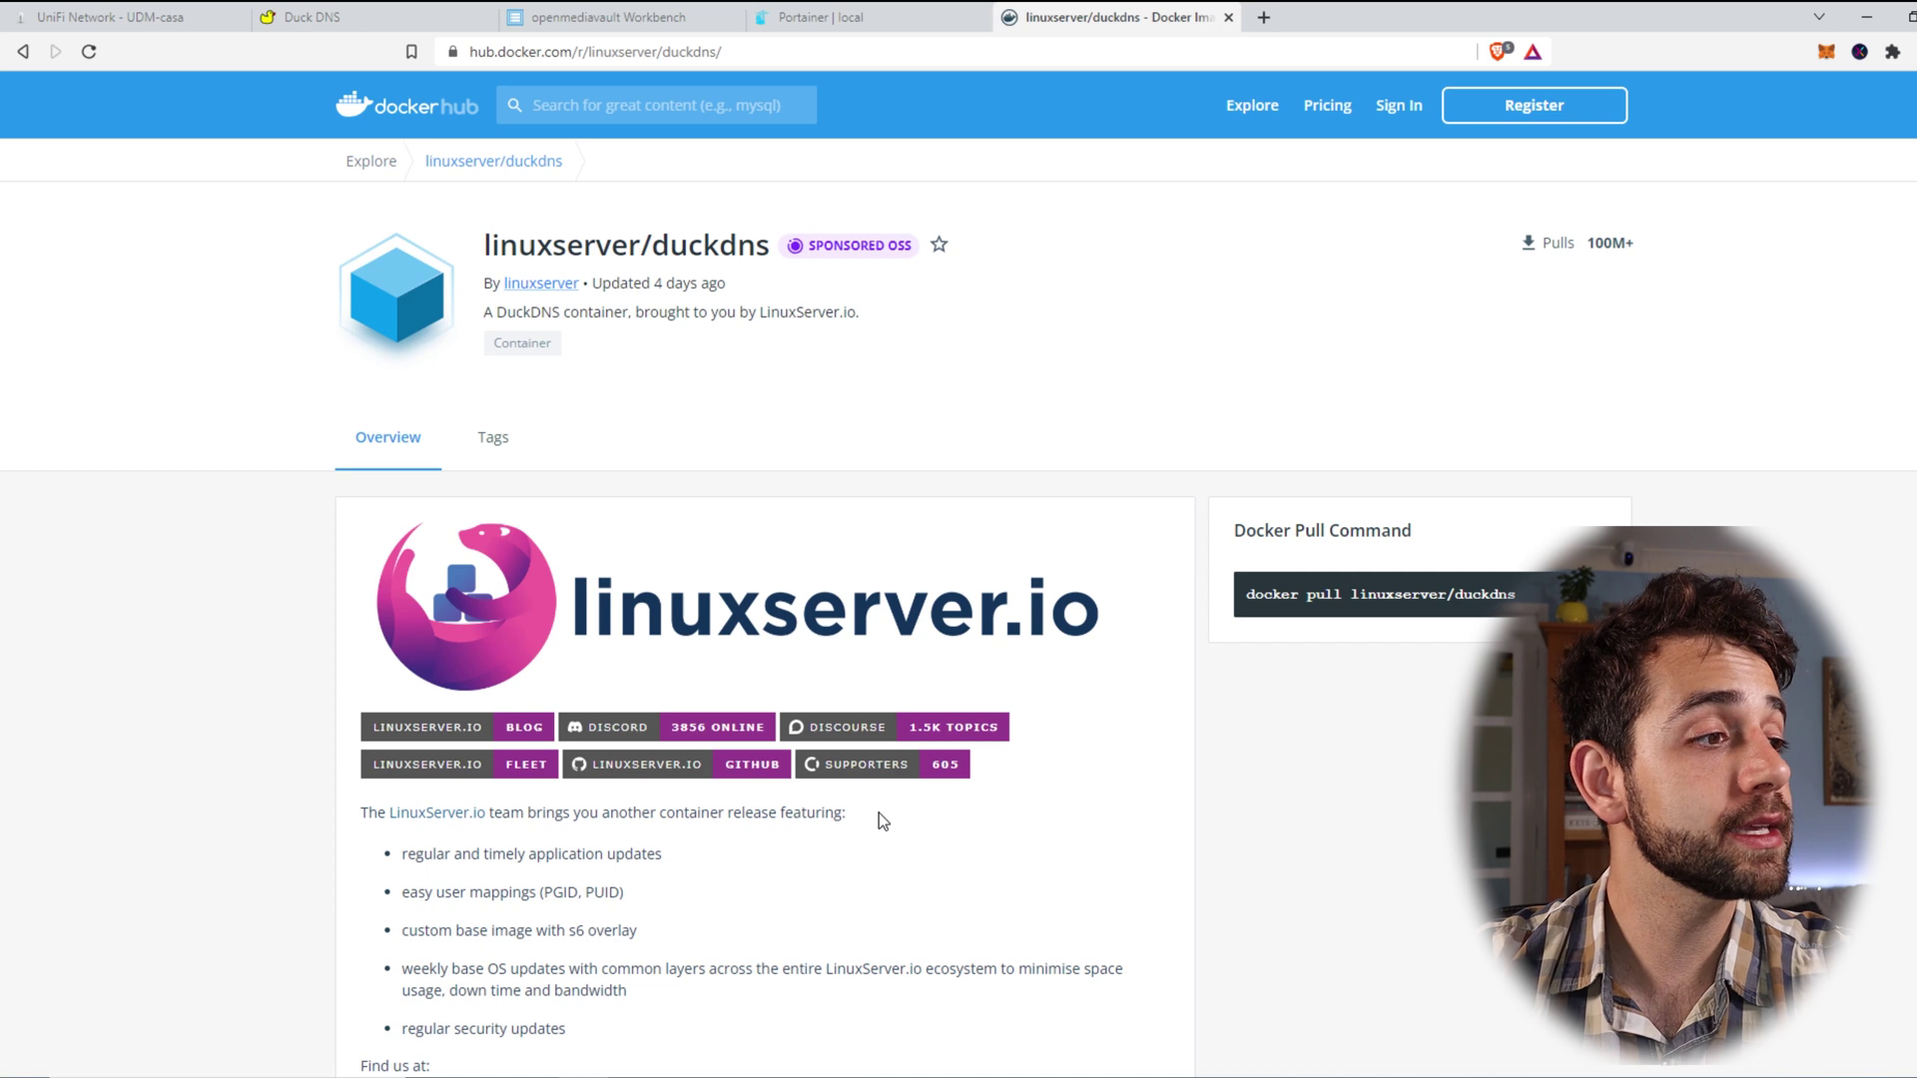
pyautogui.scroll(-3, 878, 812)
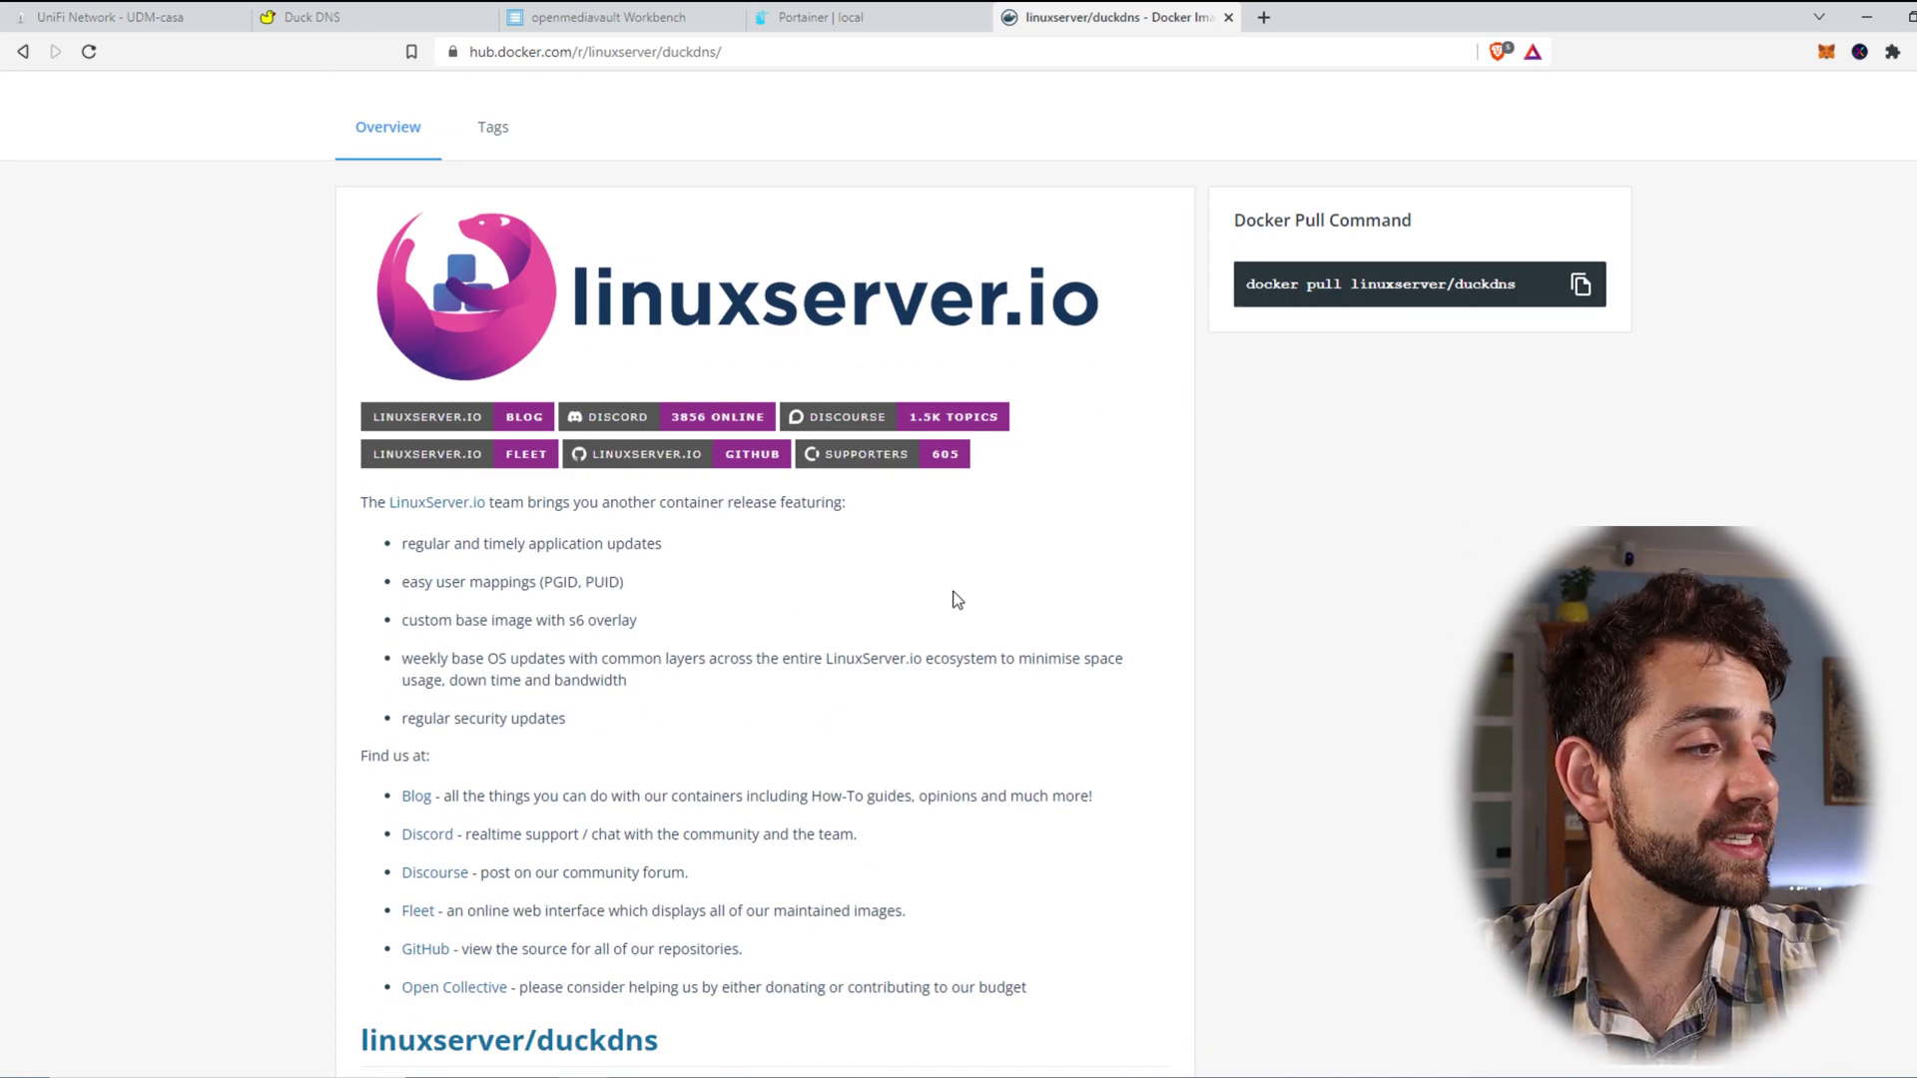
pyautogui.scroll(-10, 949, 564)
pyautogui.moveTo(397, 556); pyautogui.dragTo(838, 629)
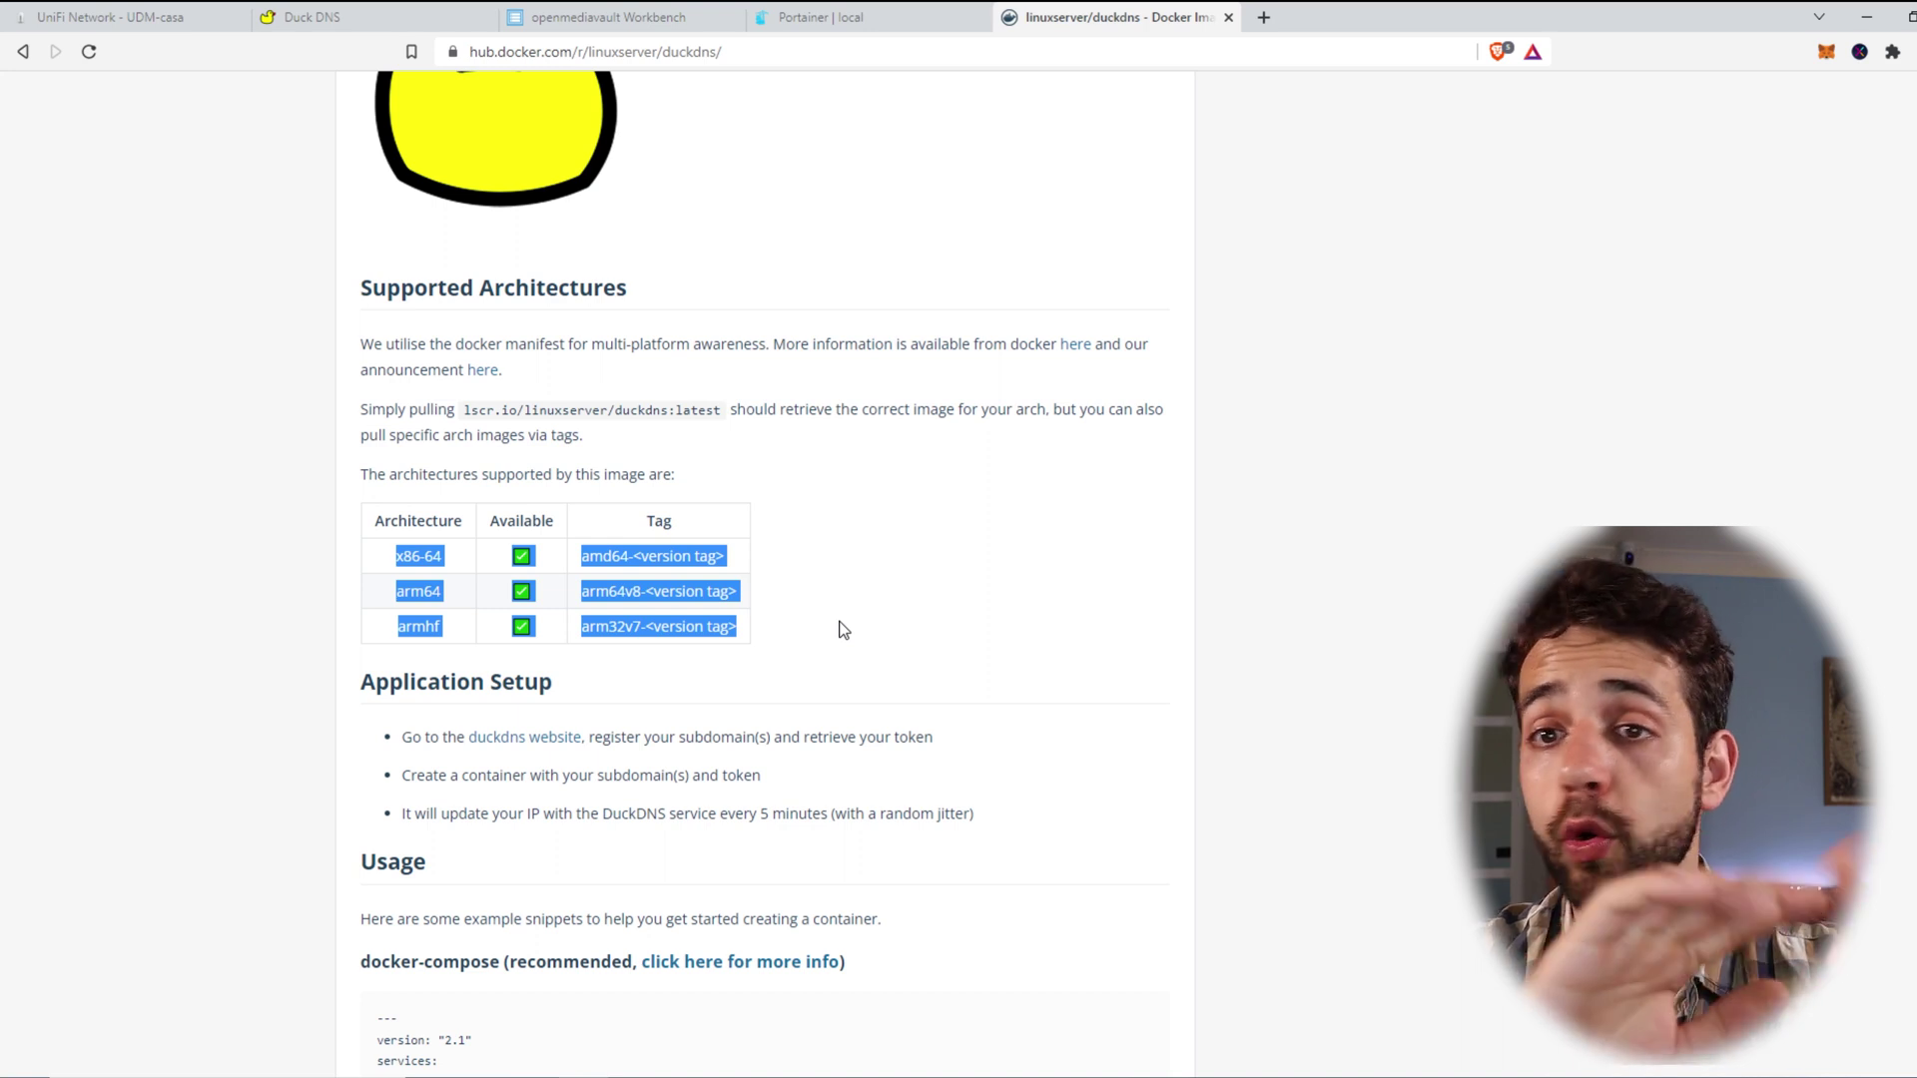
# Step: Drag-select the whole docker-compose YAML example in the Usage section
pyautogui.scroll(-4, 841, 628)
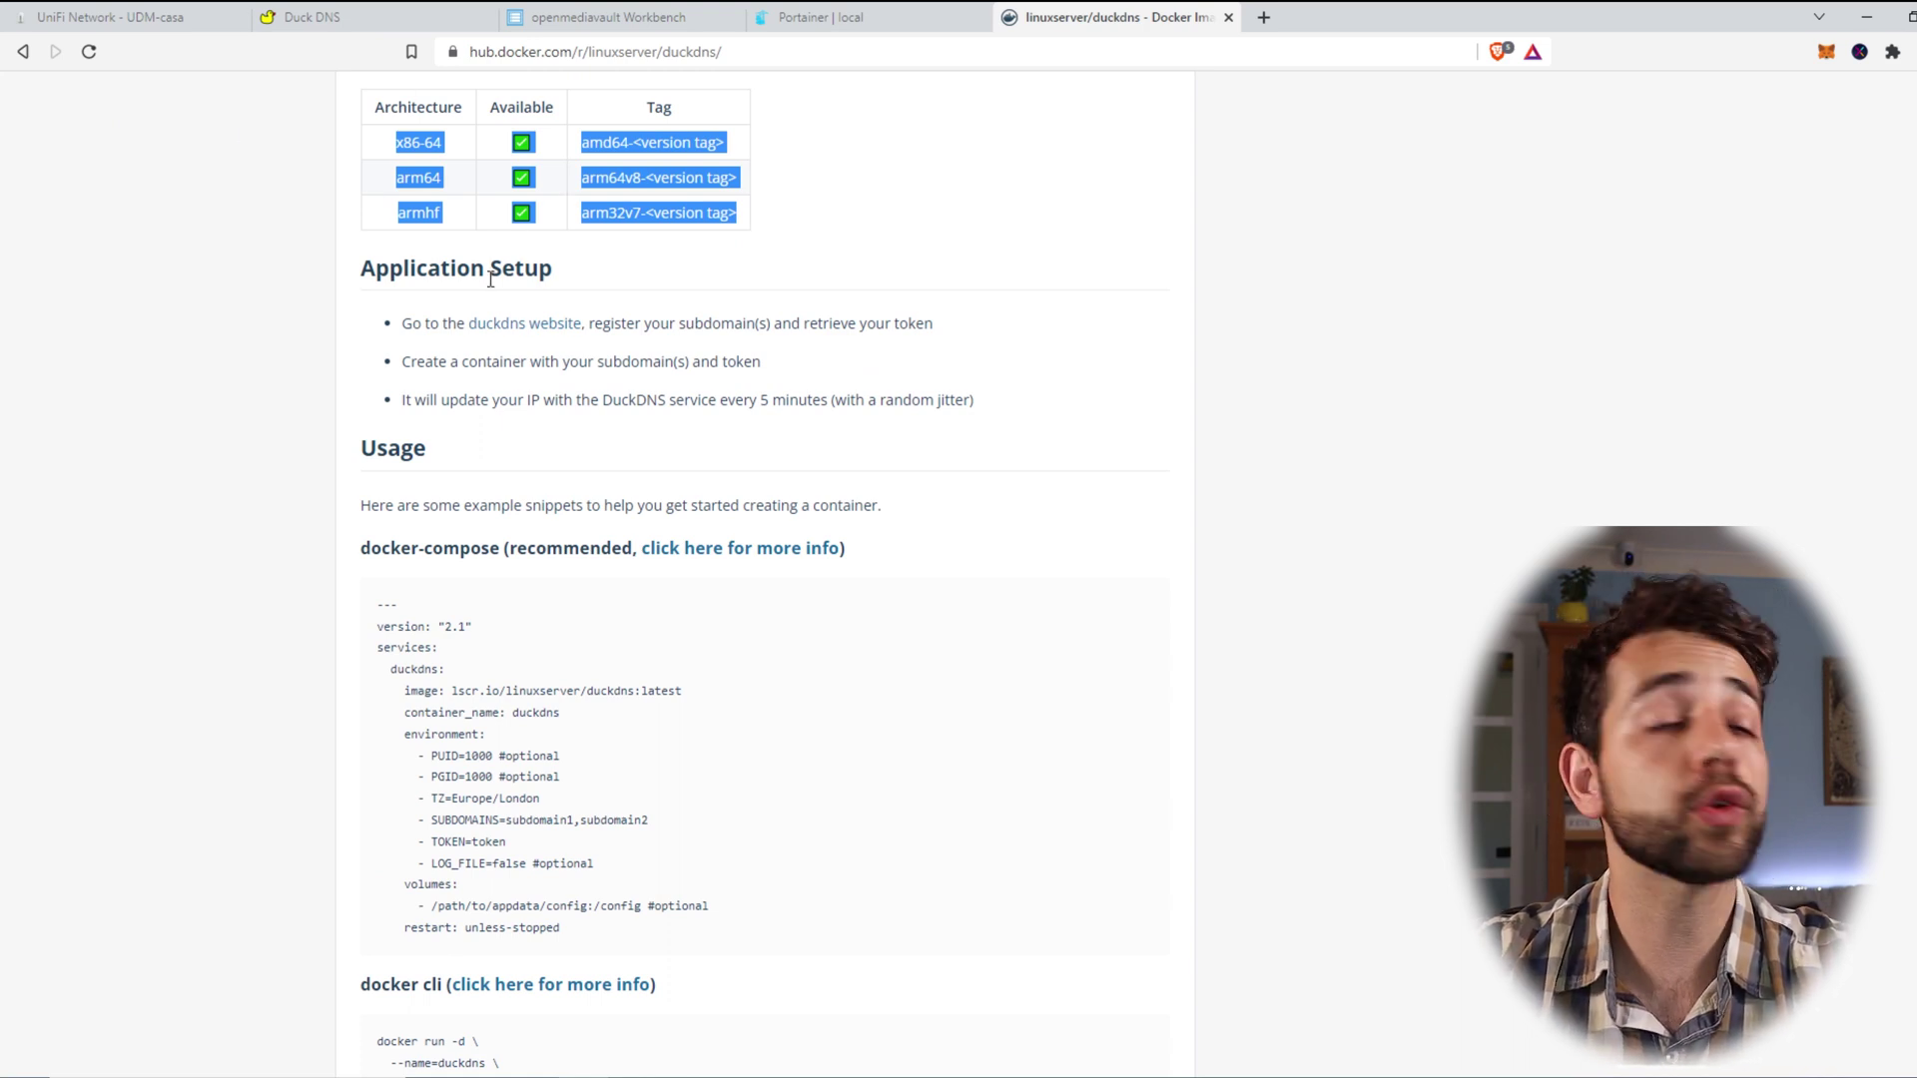
pyautogui.scroll(-3, 556, 432)
pyautogui.scroll(1, 556, 432)
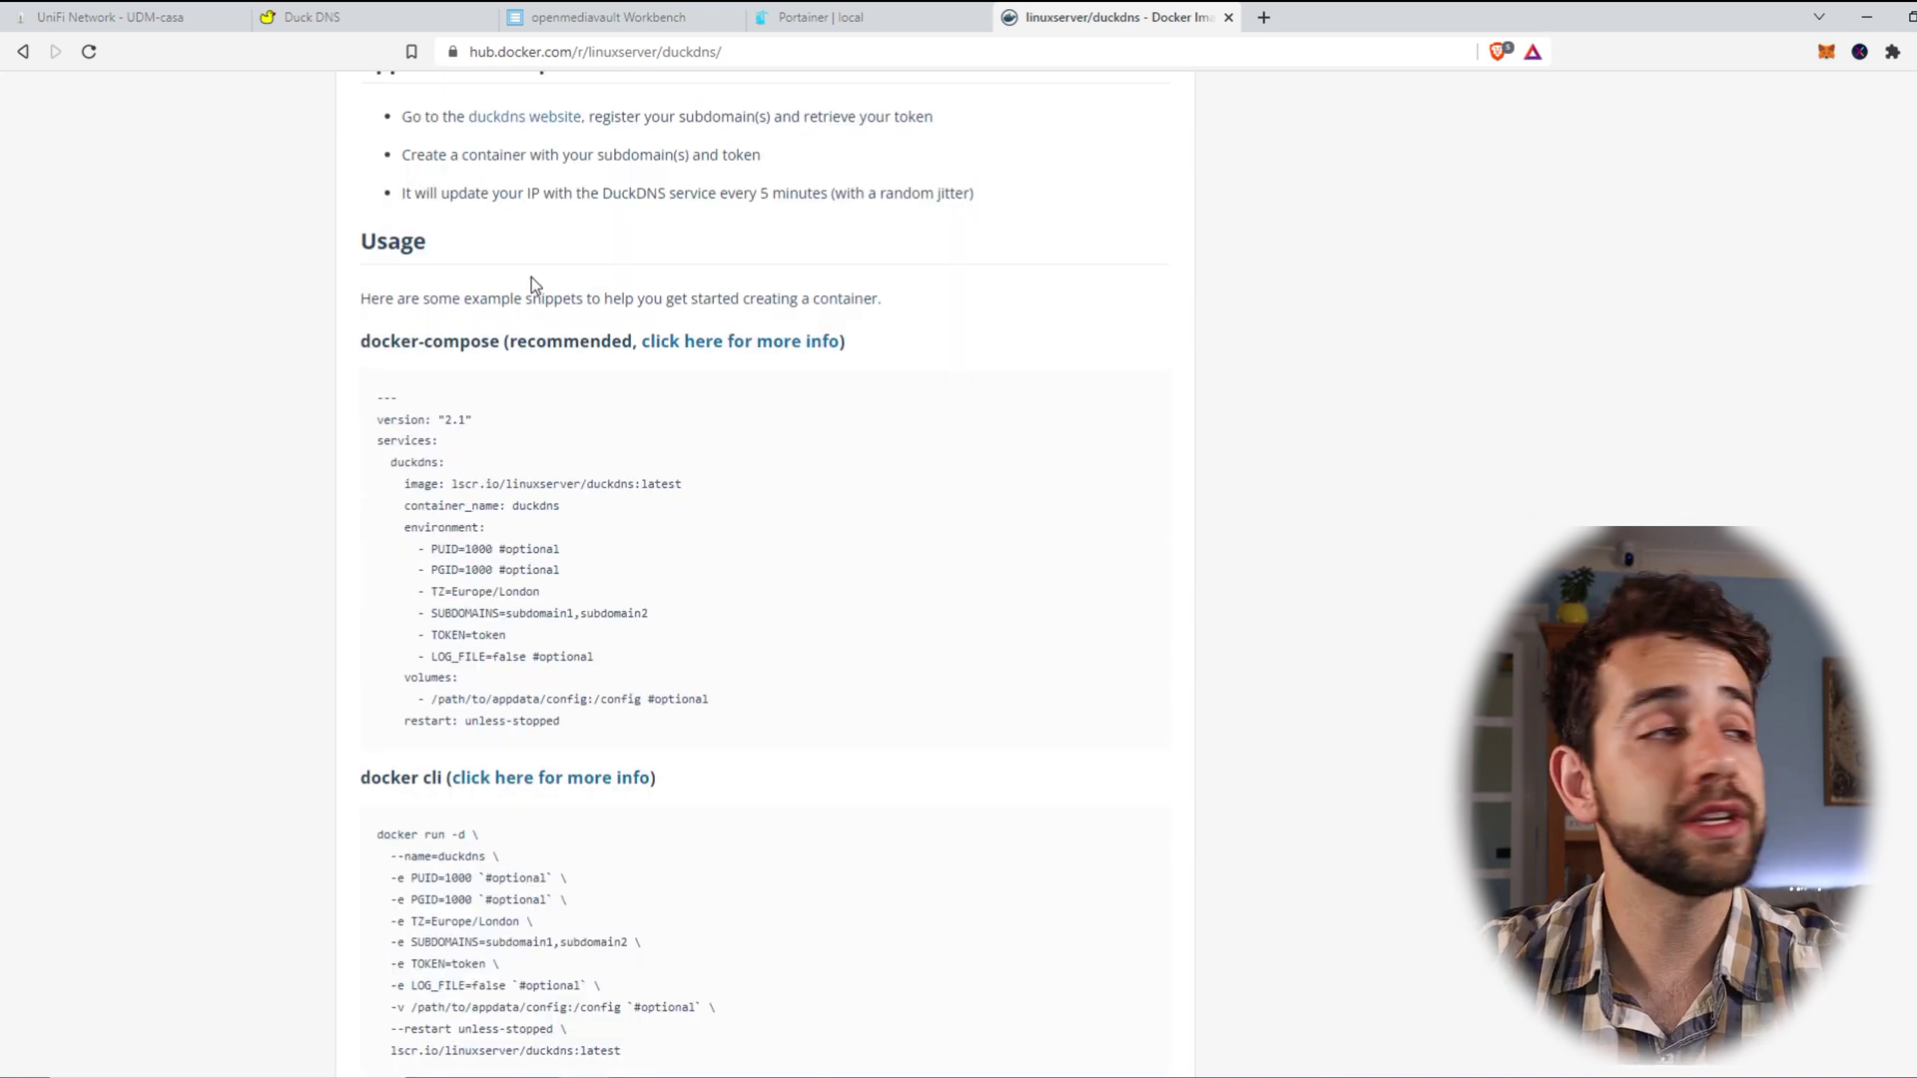
pyautogui.moveTo(359, 350); pyautogui.dragTo(529, 353)
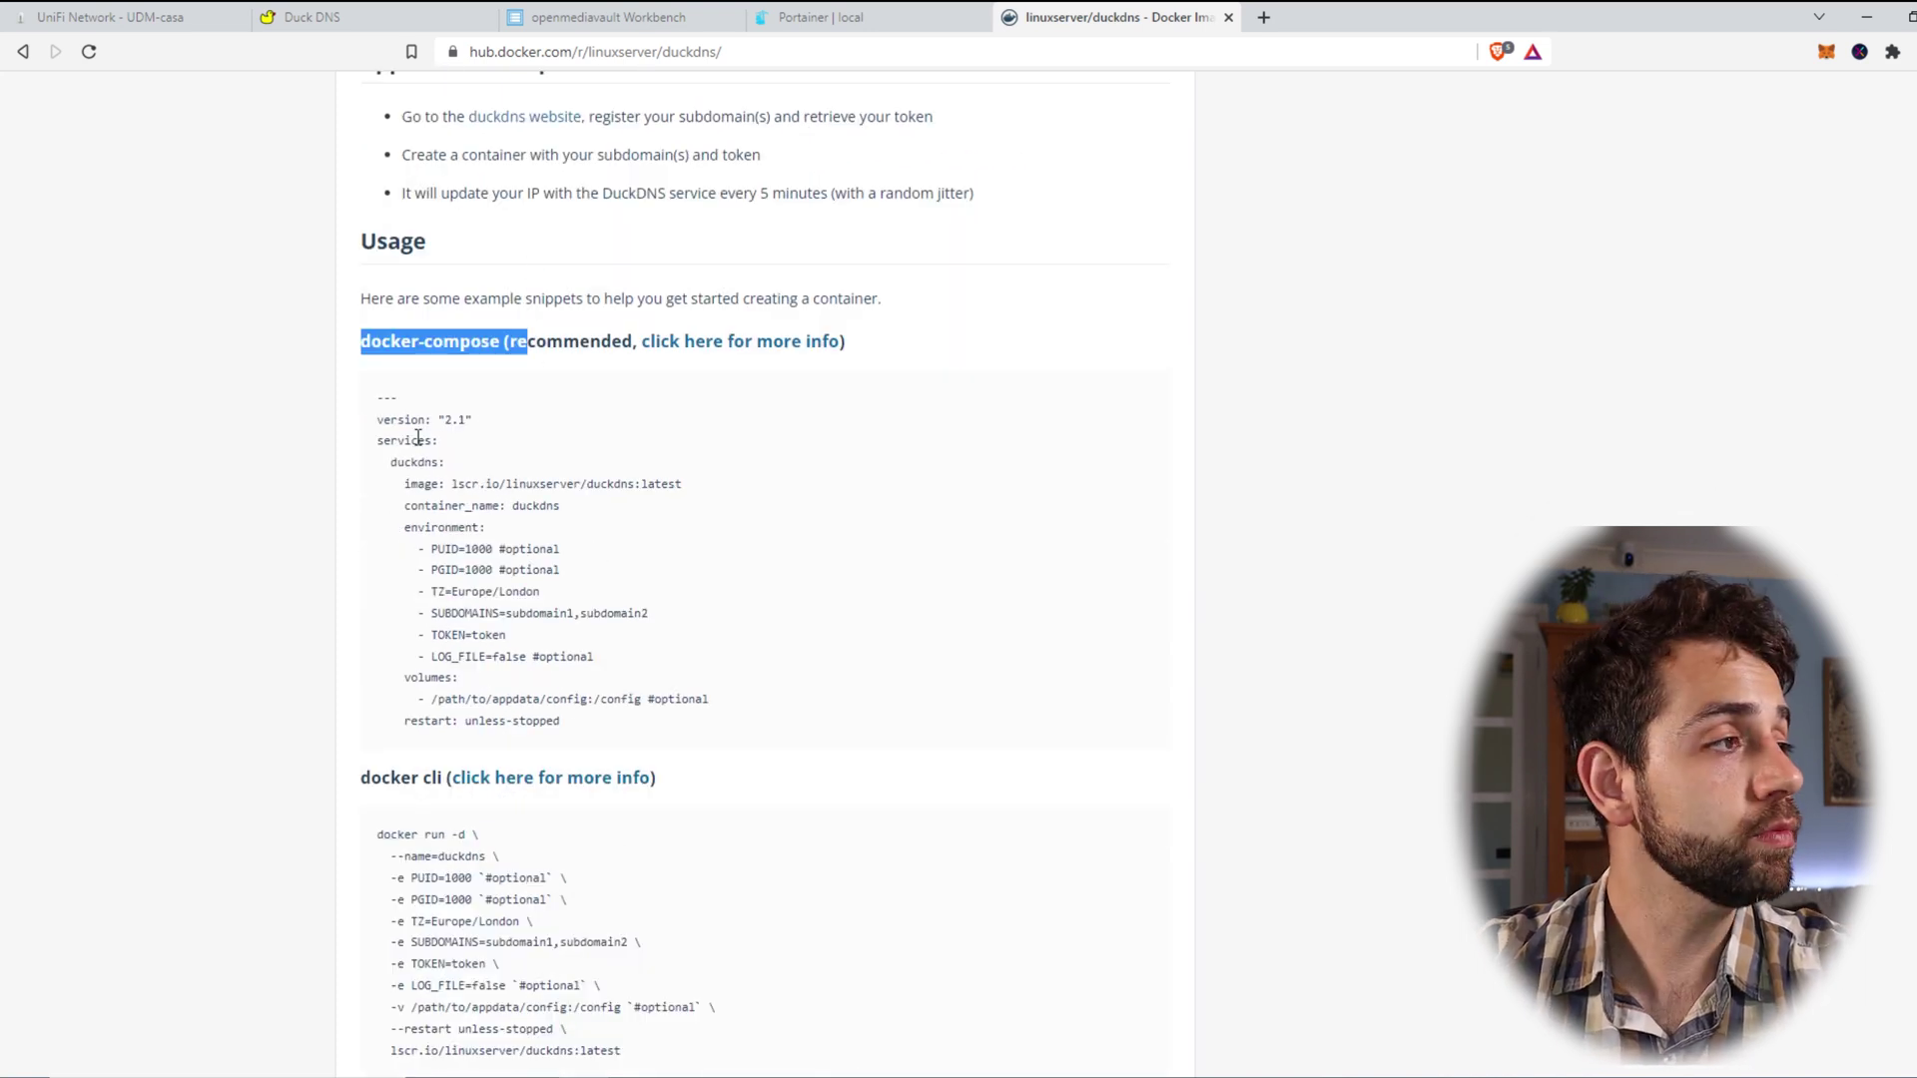
pyautogui.moveTo(380, 394); pyautogui.dragTo(732, 738)
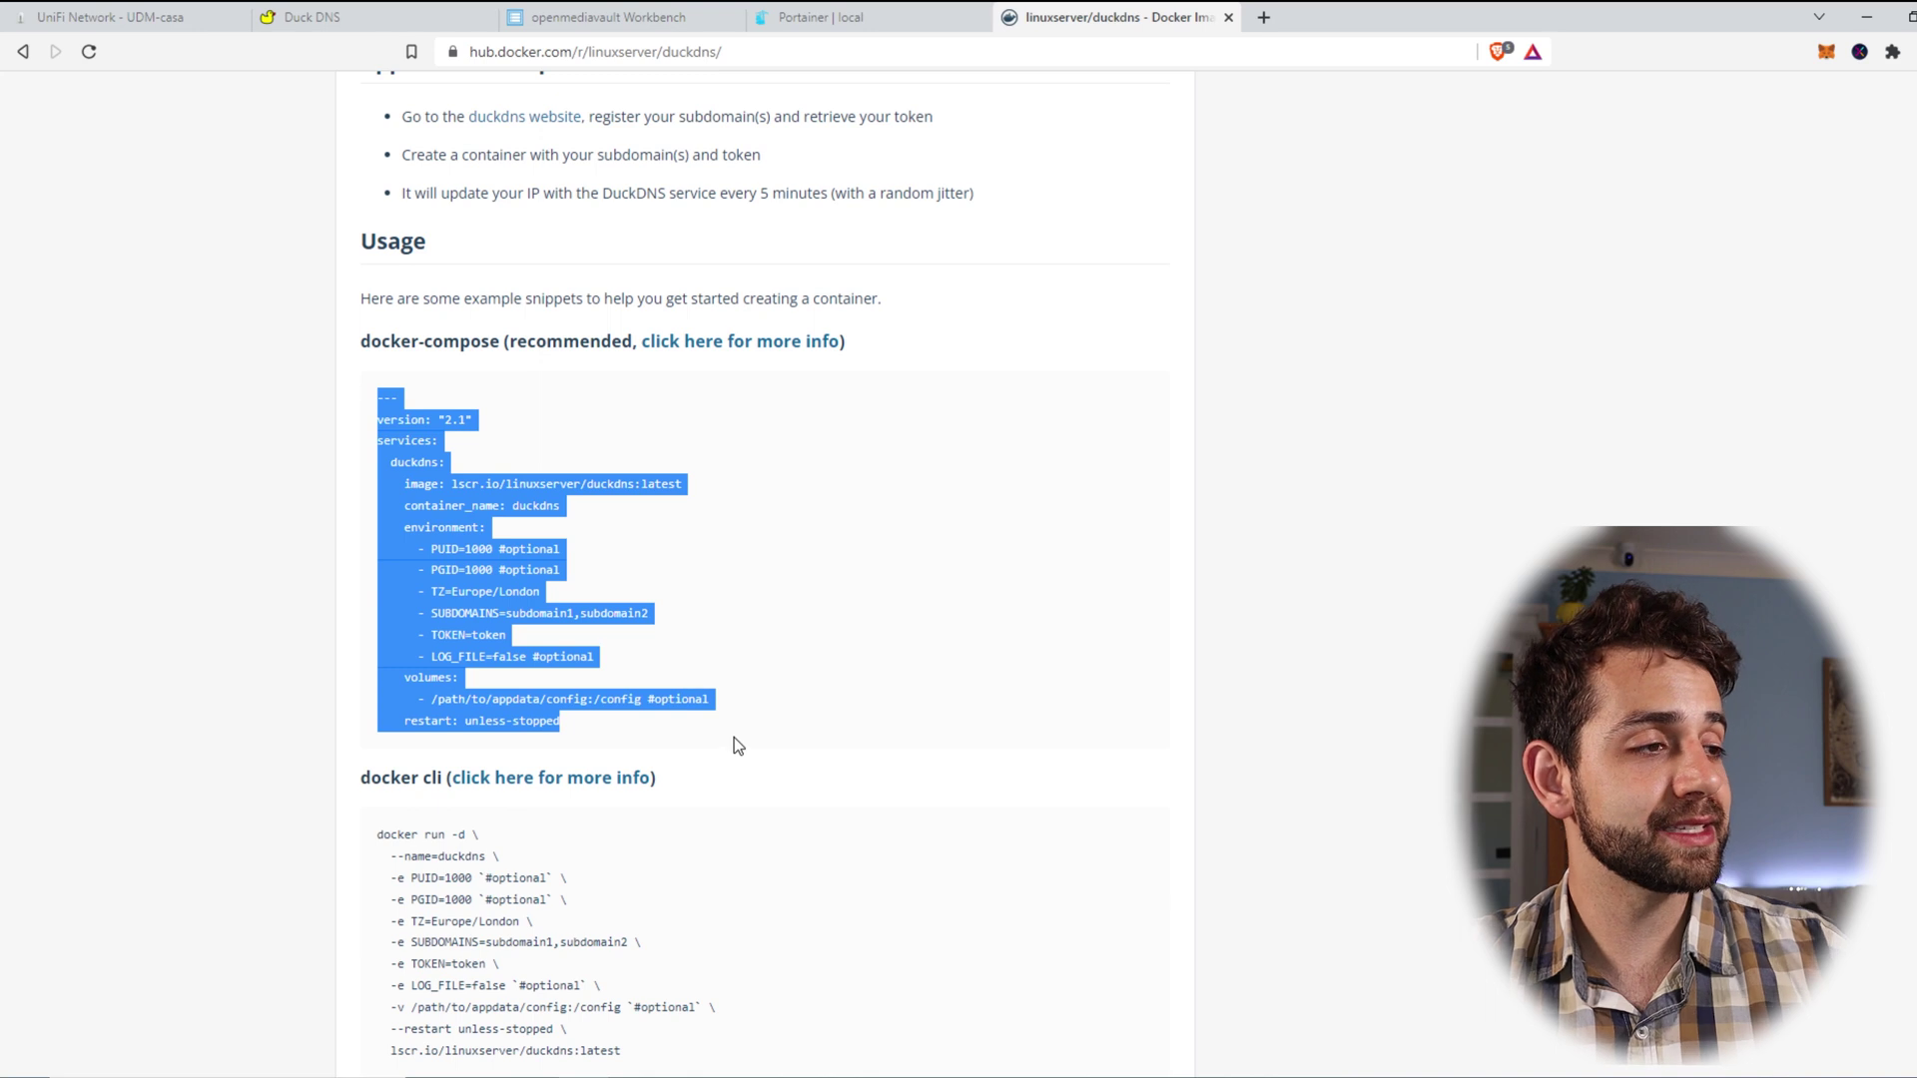
pyautogui.scroll(-4, 1027, 582)
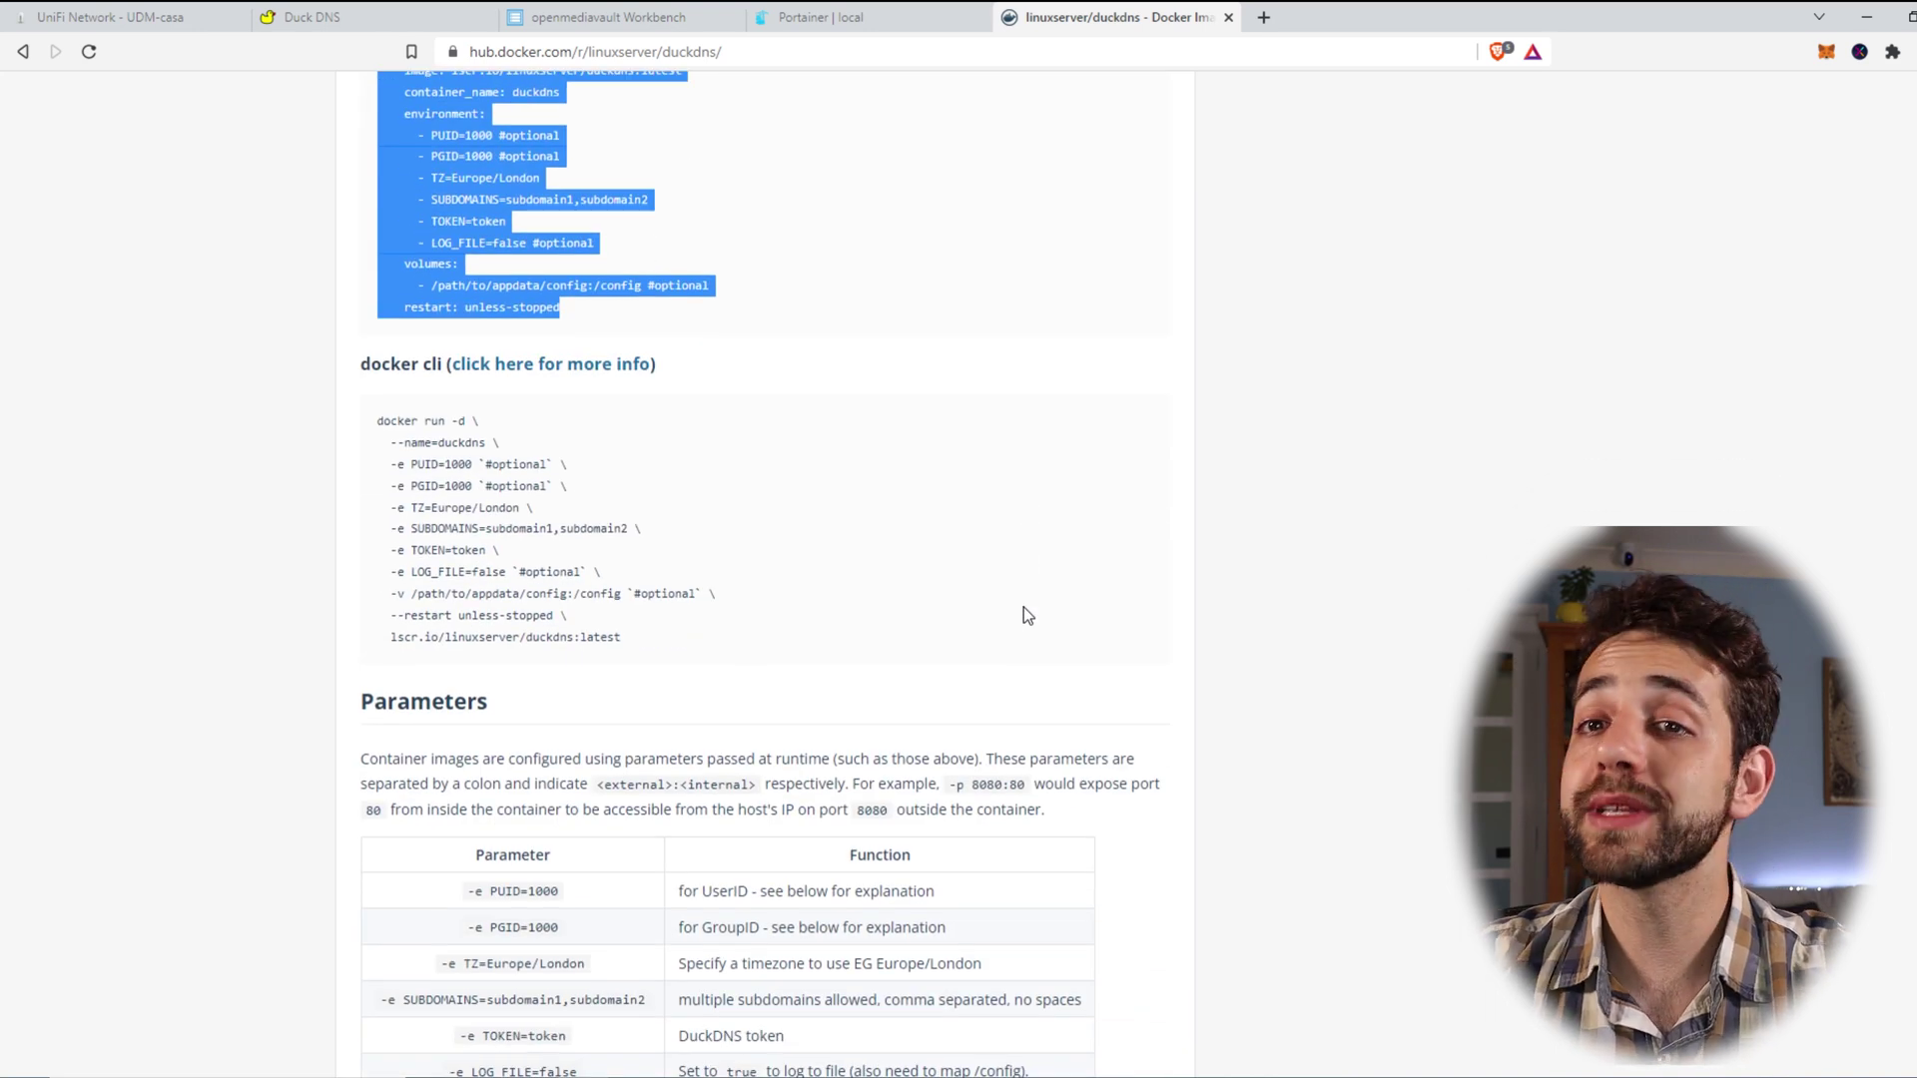
pyautogui.scroll(-4, 1018, 619)
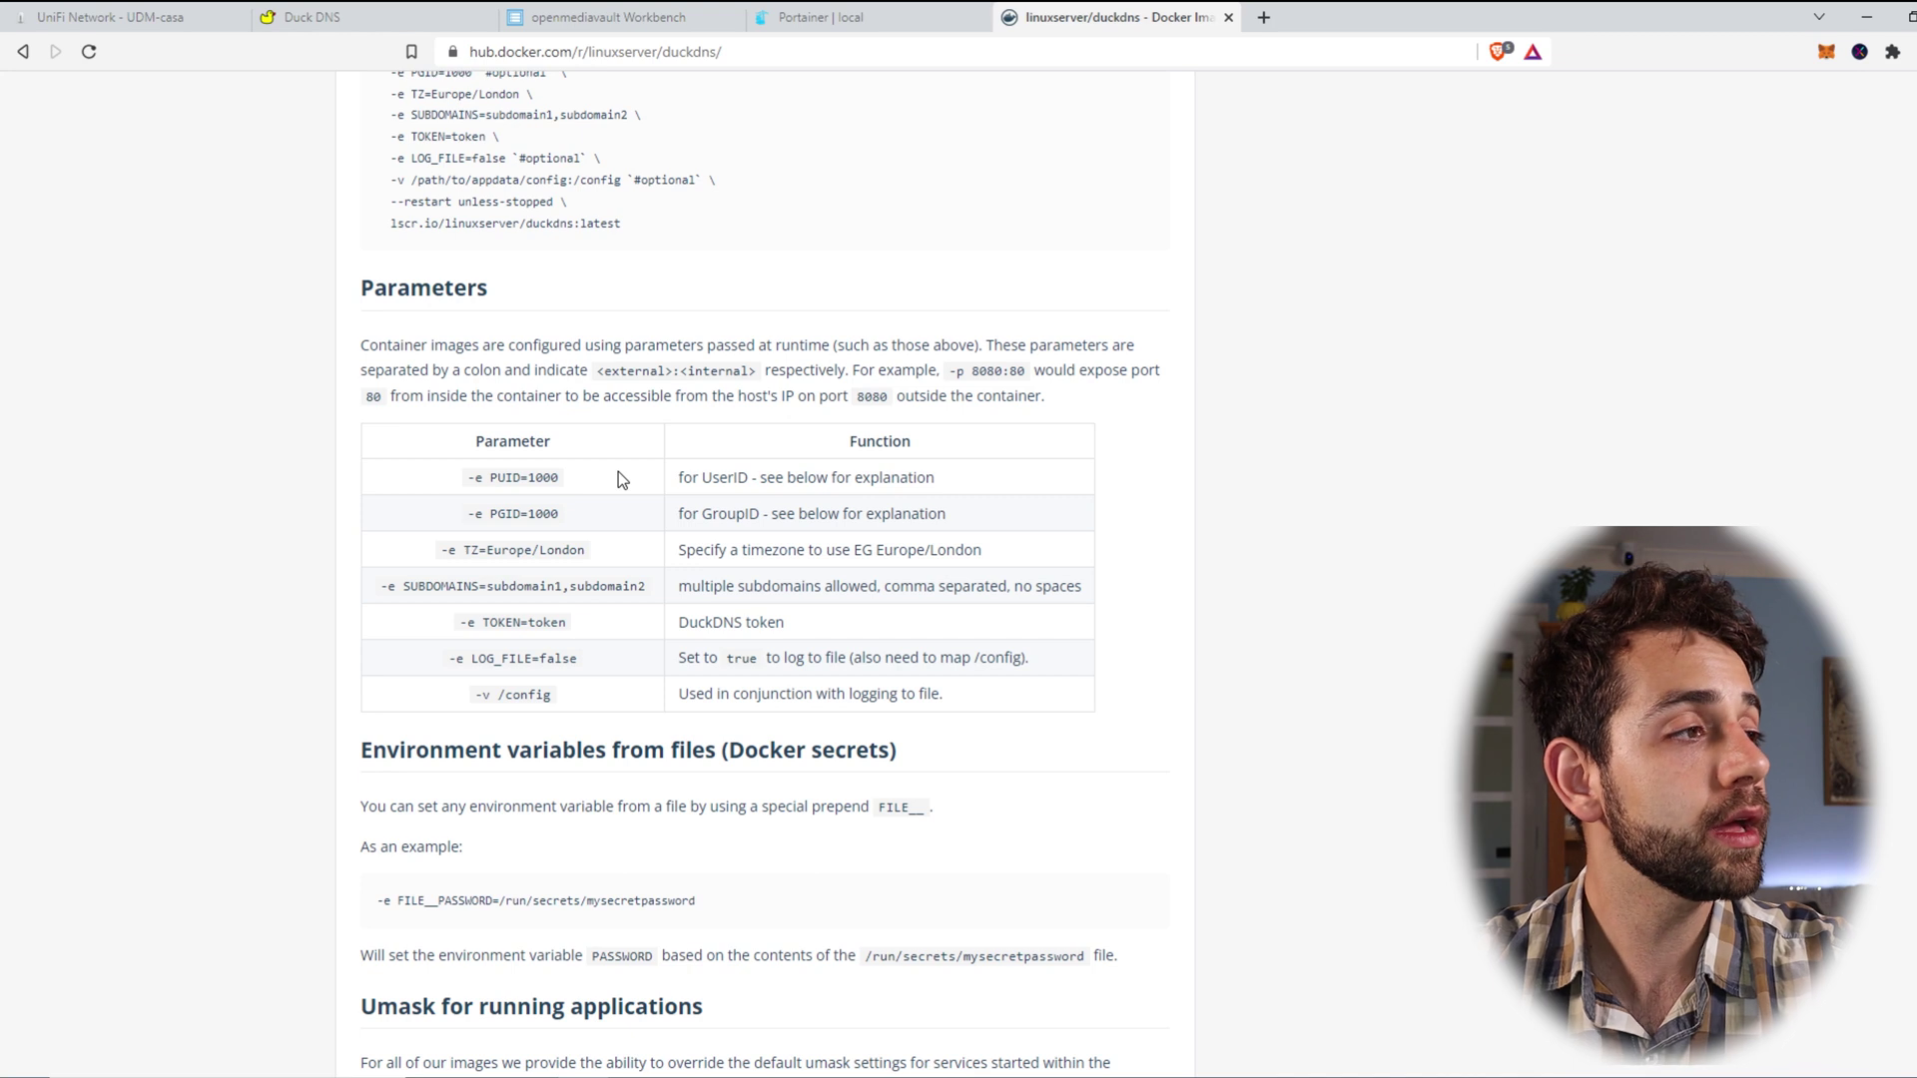
pyautogui.moveTo(496, 477); pyautogui.dragTo(691, 491)
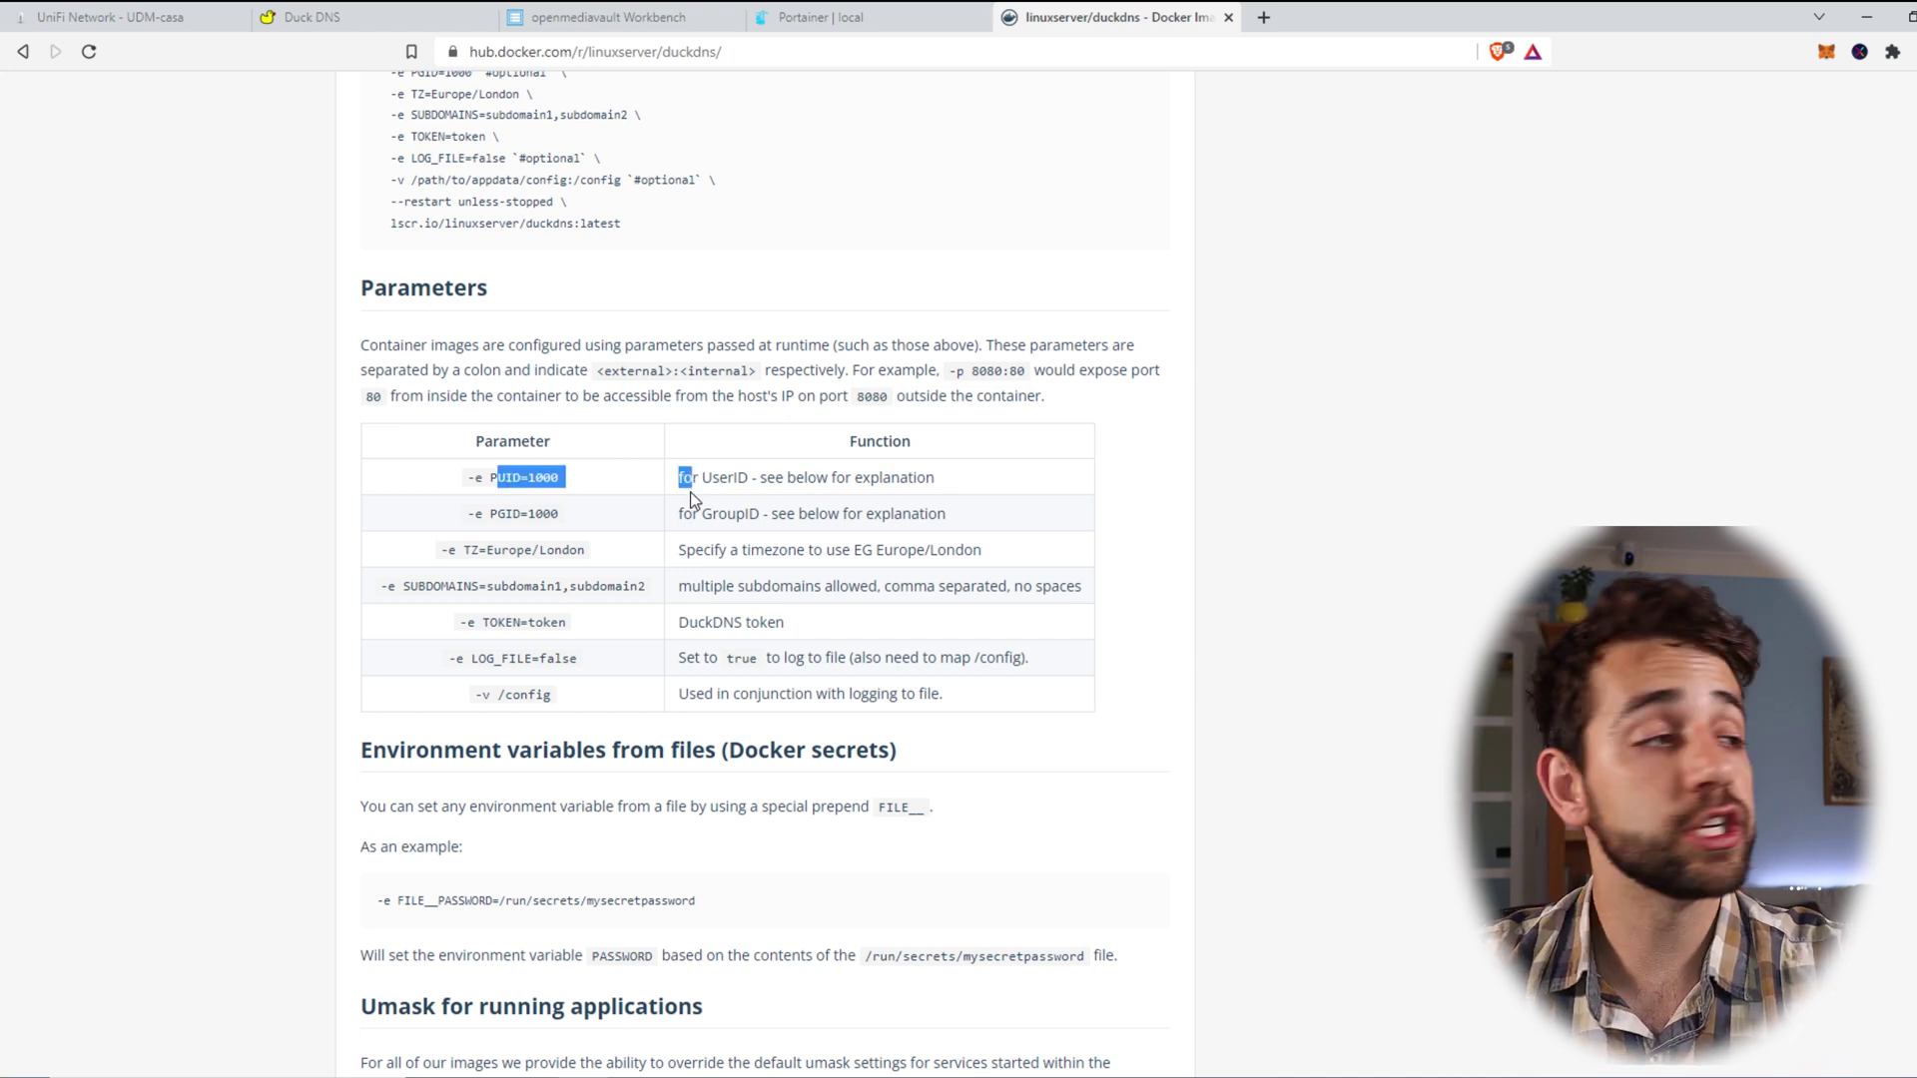
pyautogui.moveTo(472, 550); pyautogui.dragTo(688, 552)
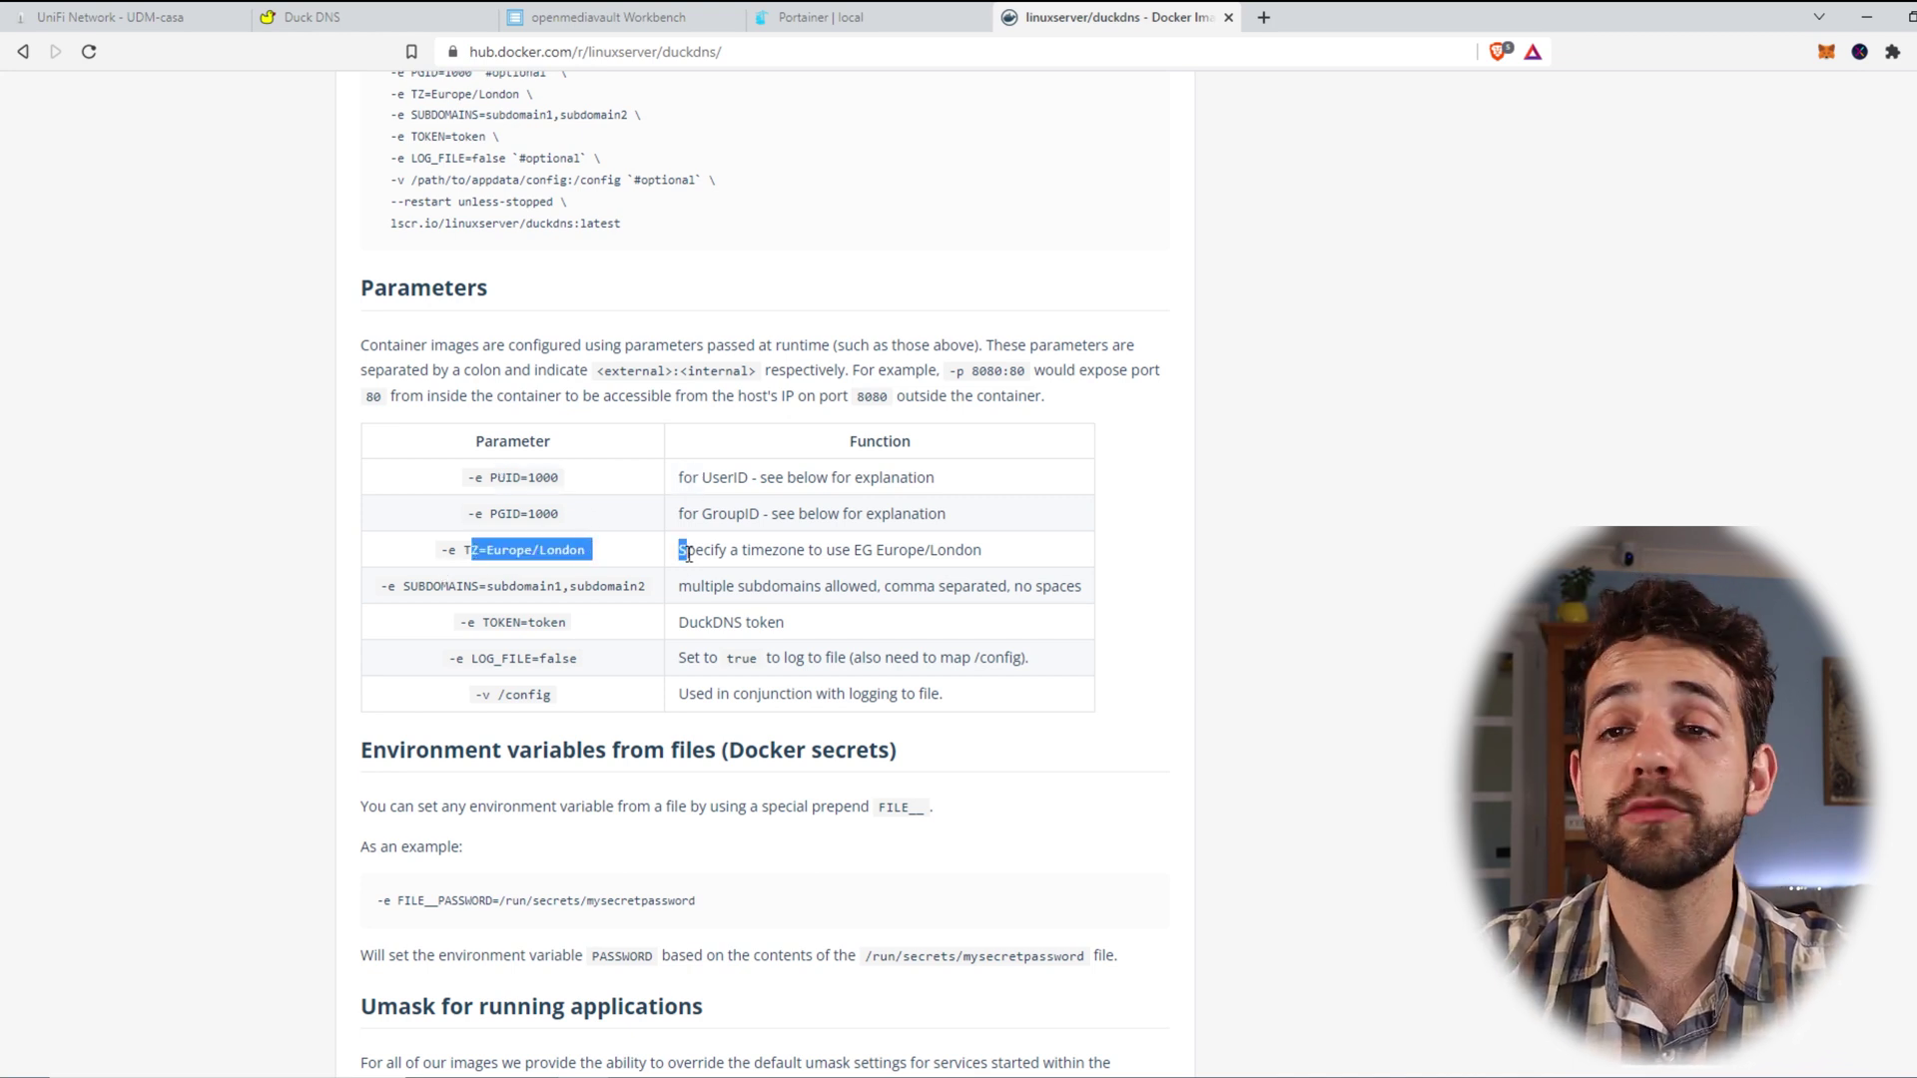
pyautogui.scroll(-2, 688, 552)
pyautogui.moveTo(456, 379); pyautogui.dragTo(849, 396)
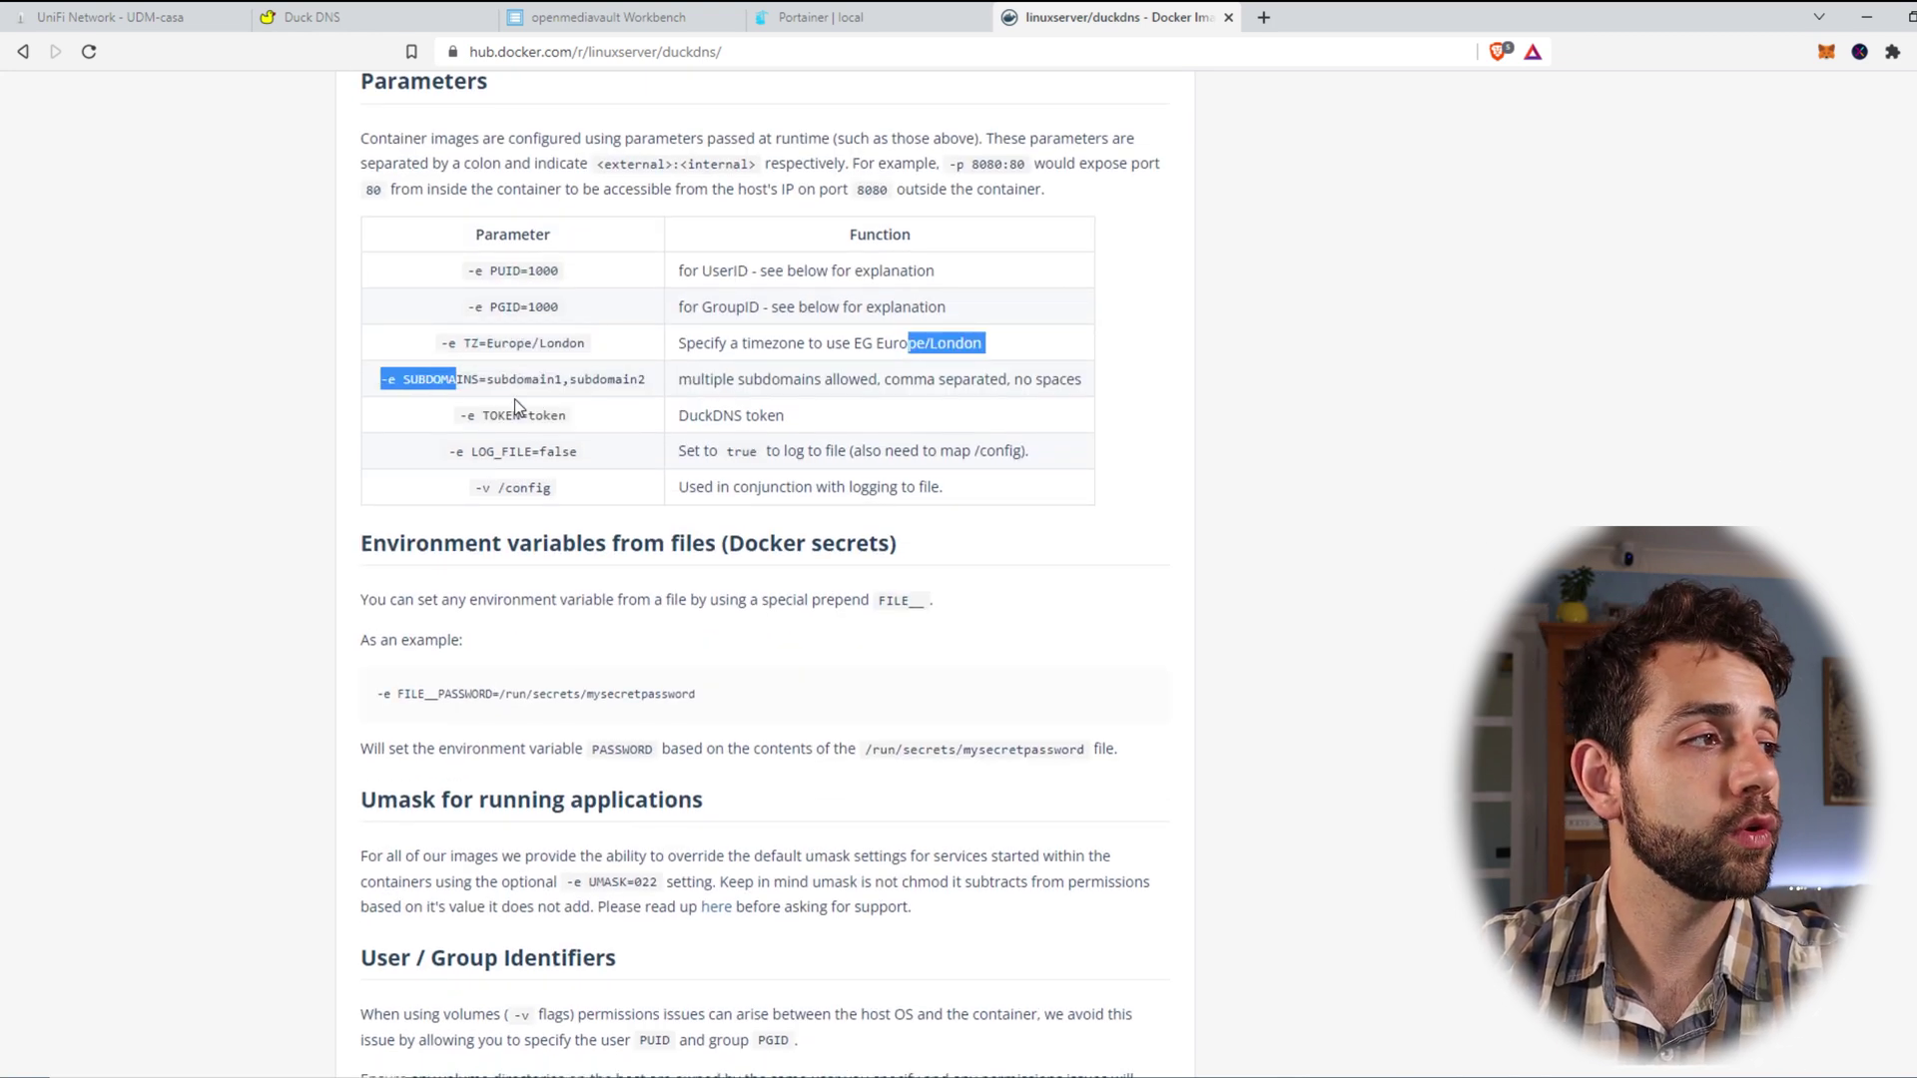
pyautogui.moveTo(520, 415); pyautogui.dragTo(752, 423)
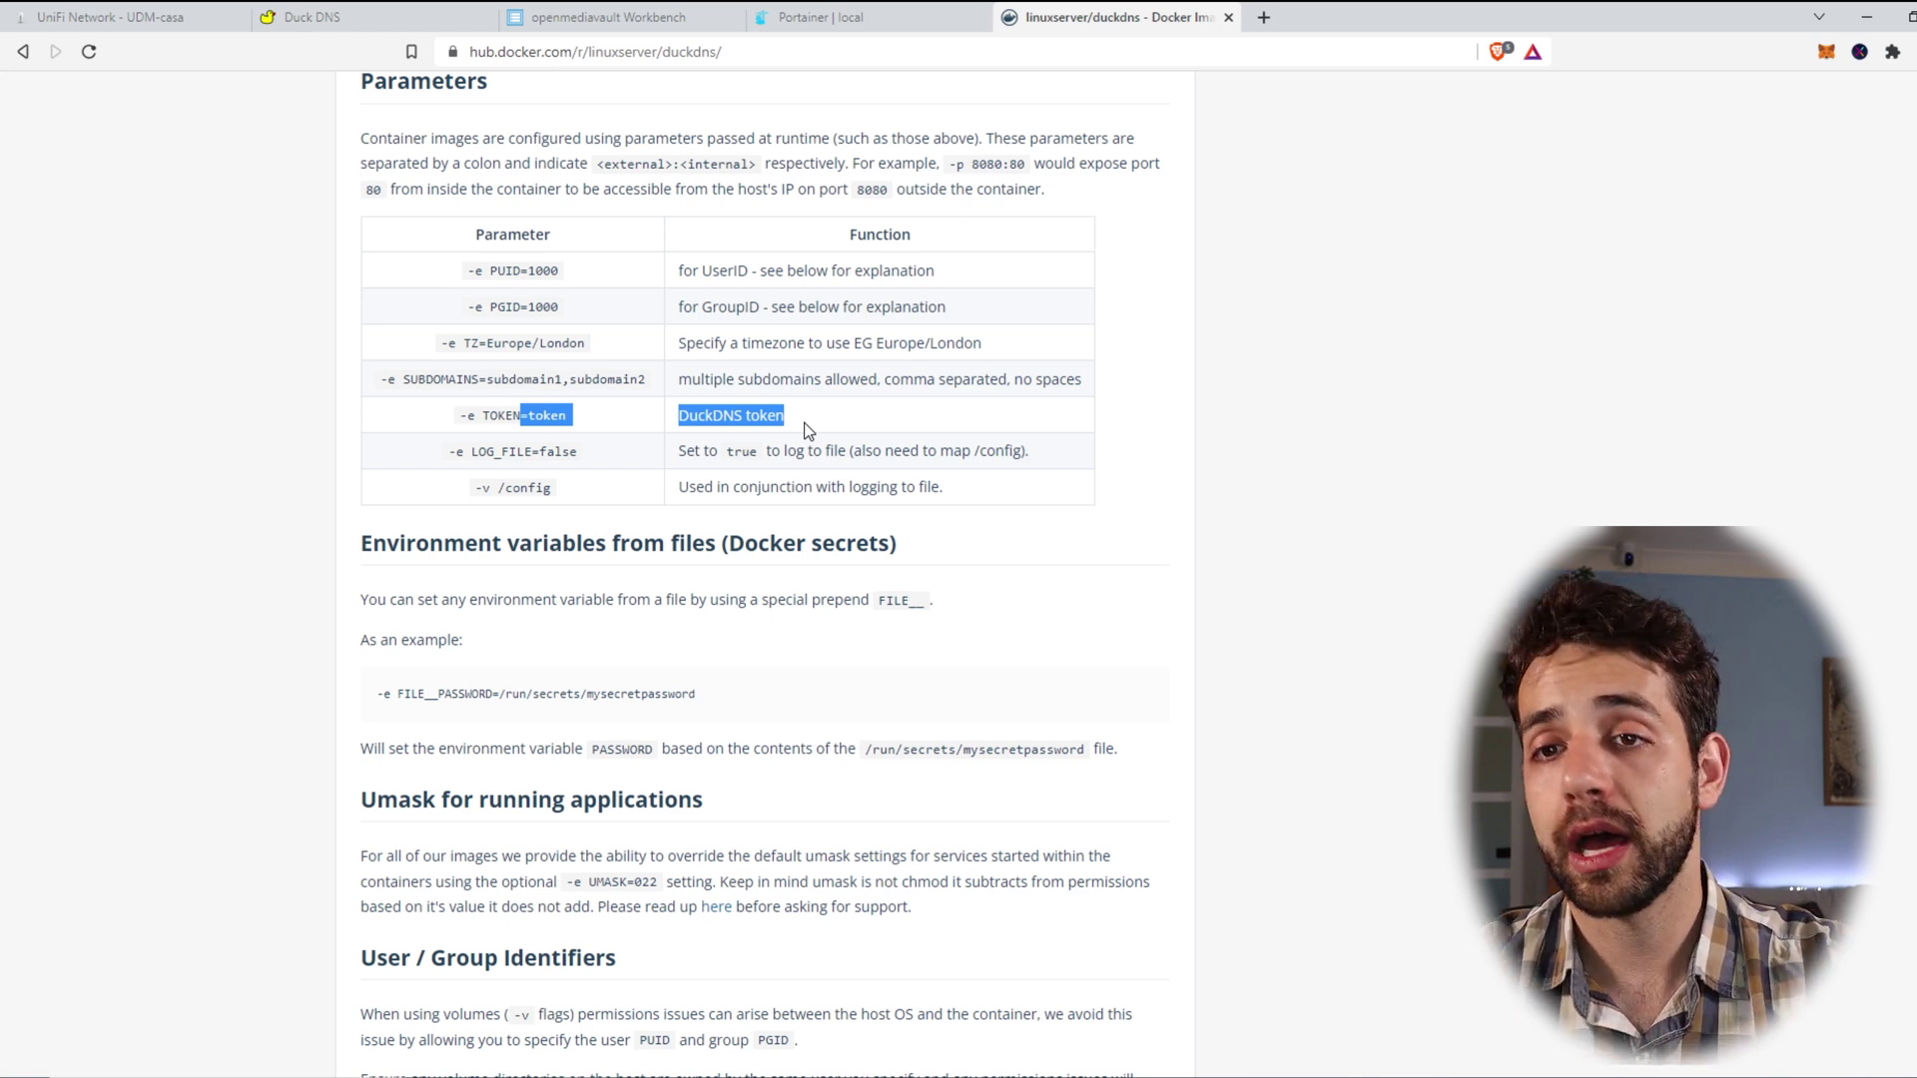
pyautogui.moveTo(489, 415); pyautogui.dragTo(898, 450)
pyautogui.moveTo(498, 488); pyautogui.dragTo(906, 484)
pyautogui.moveTo(494, 451); pyautogui.dragTo(1074, 470)
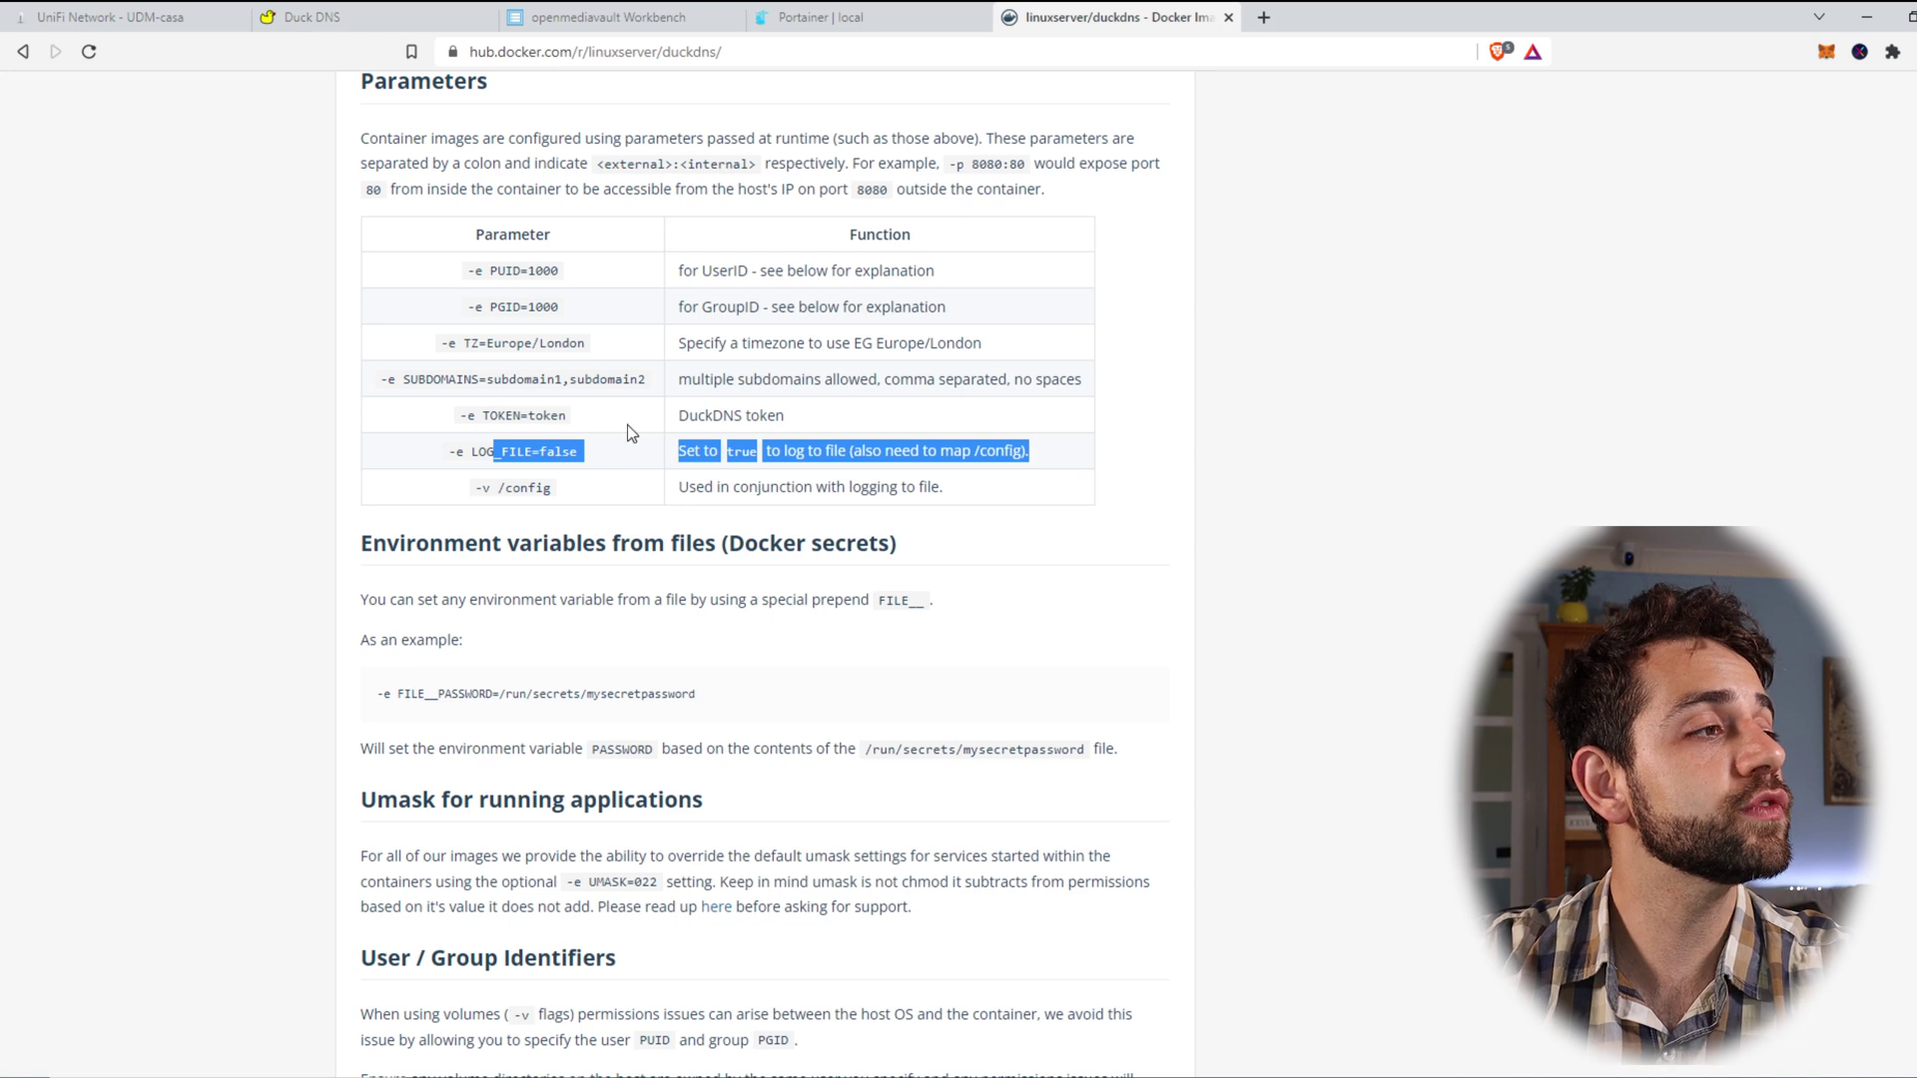
pyautogui.click(544, 451)
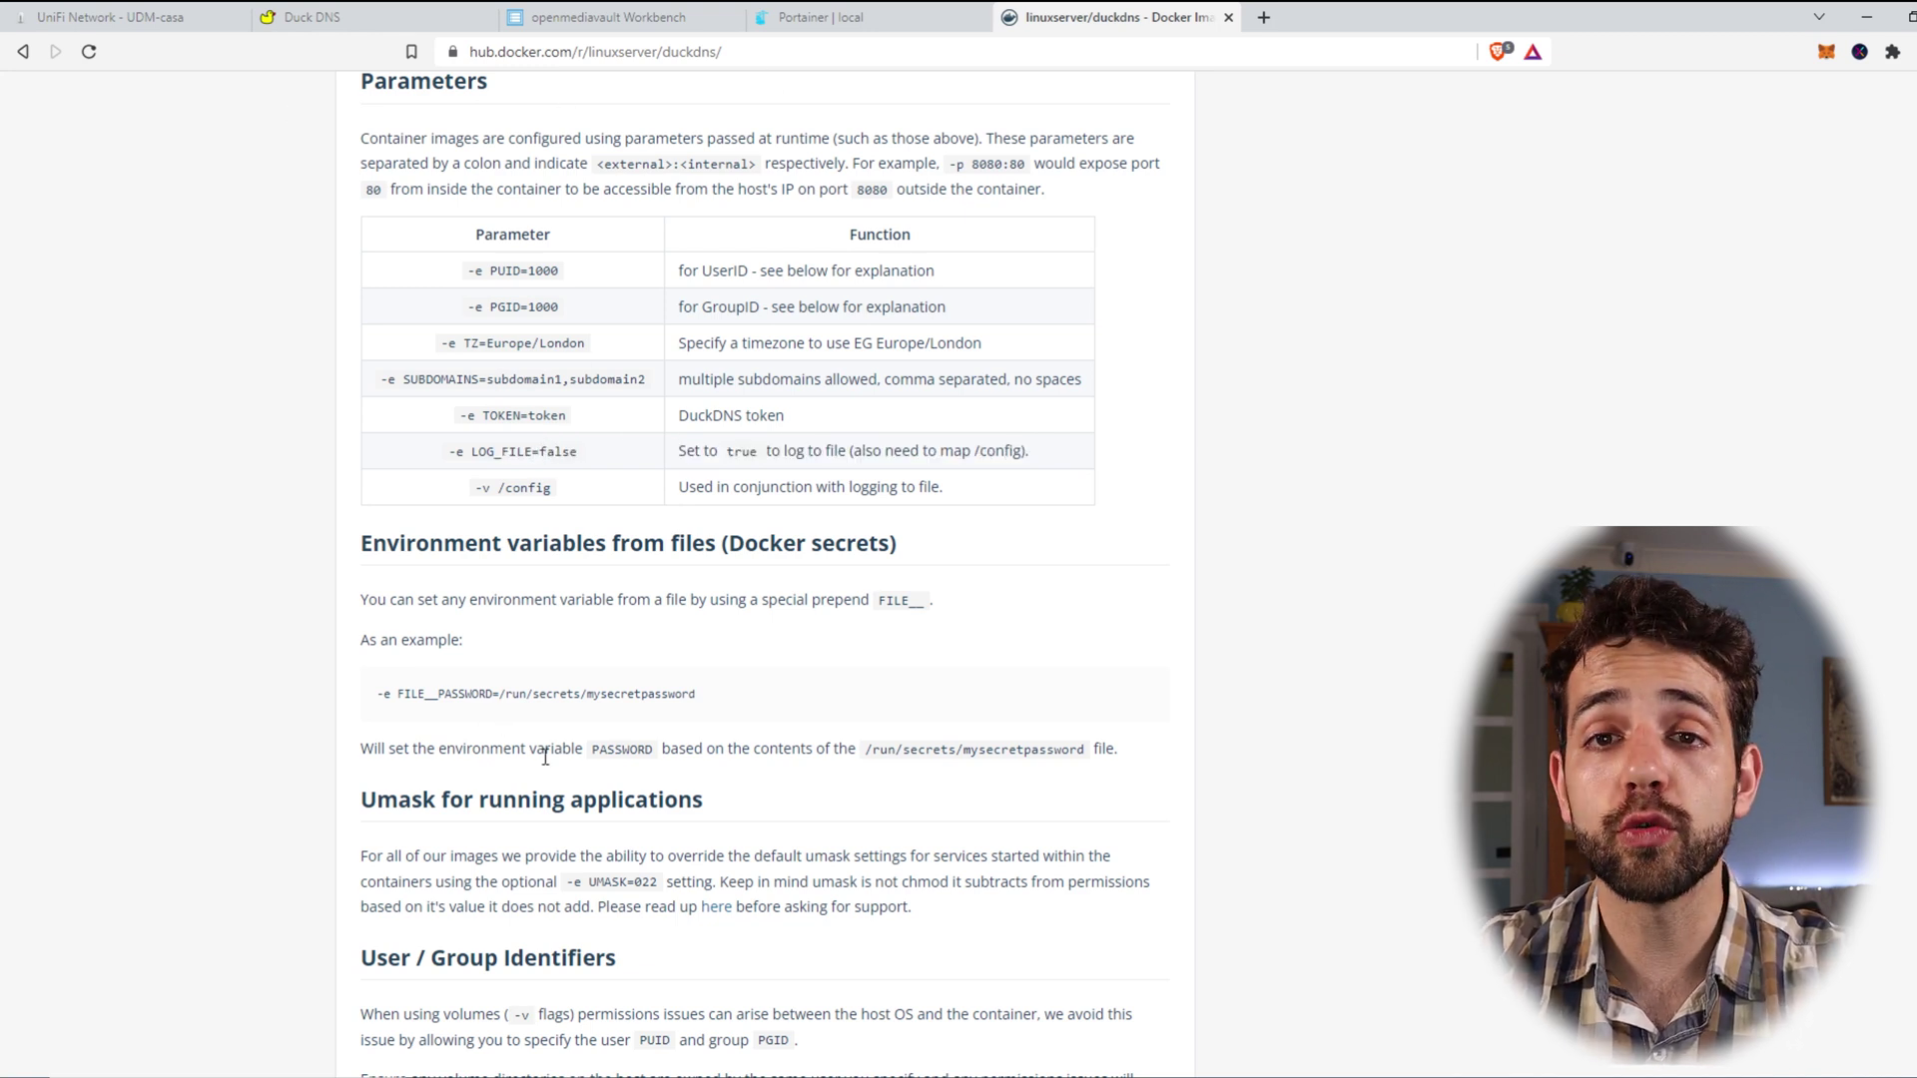
# Step: Start a new Portainer stack and paste the duckdns docker-compose YAML into the web editor
pyautogui.click(831, 17)
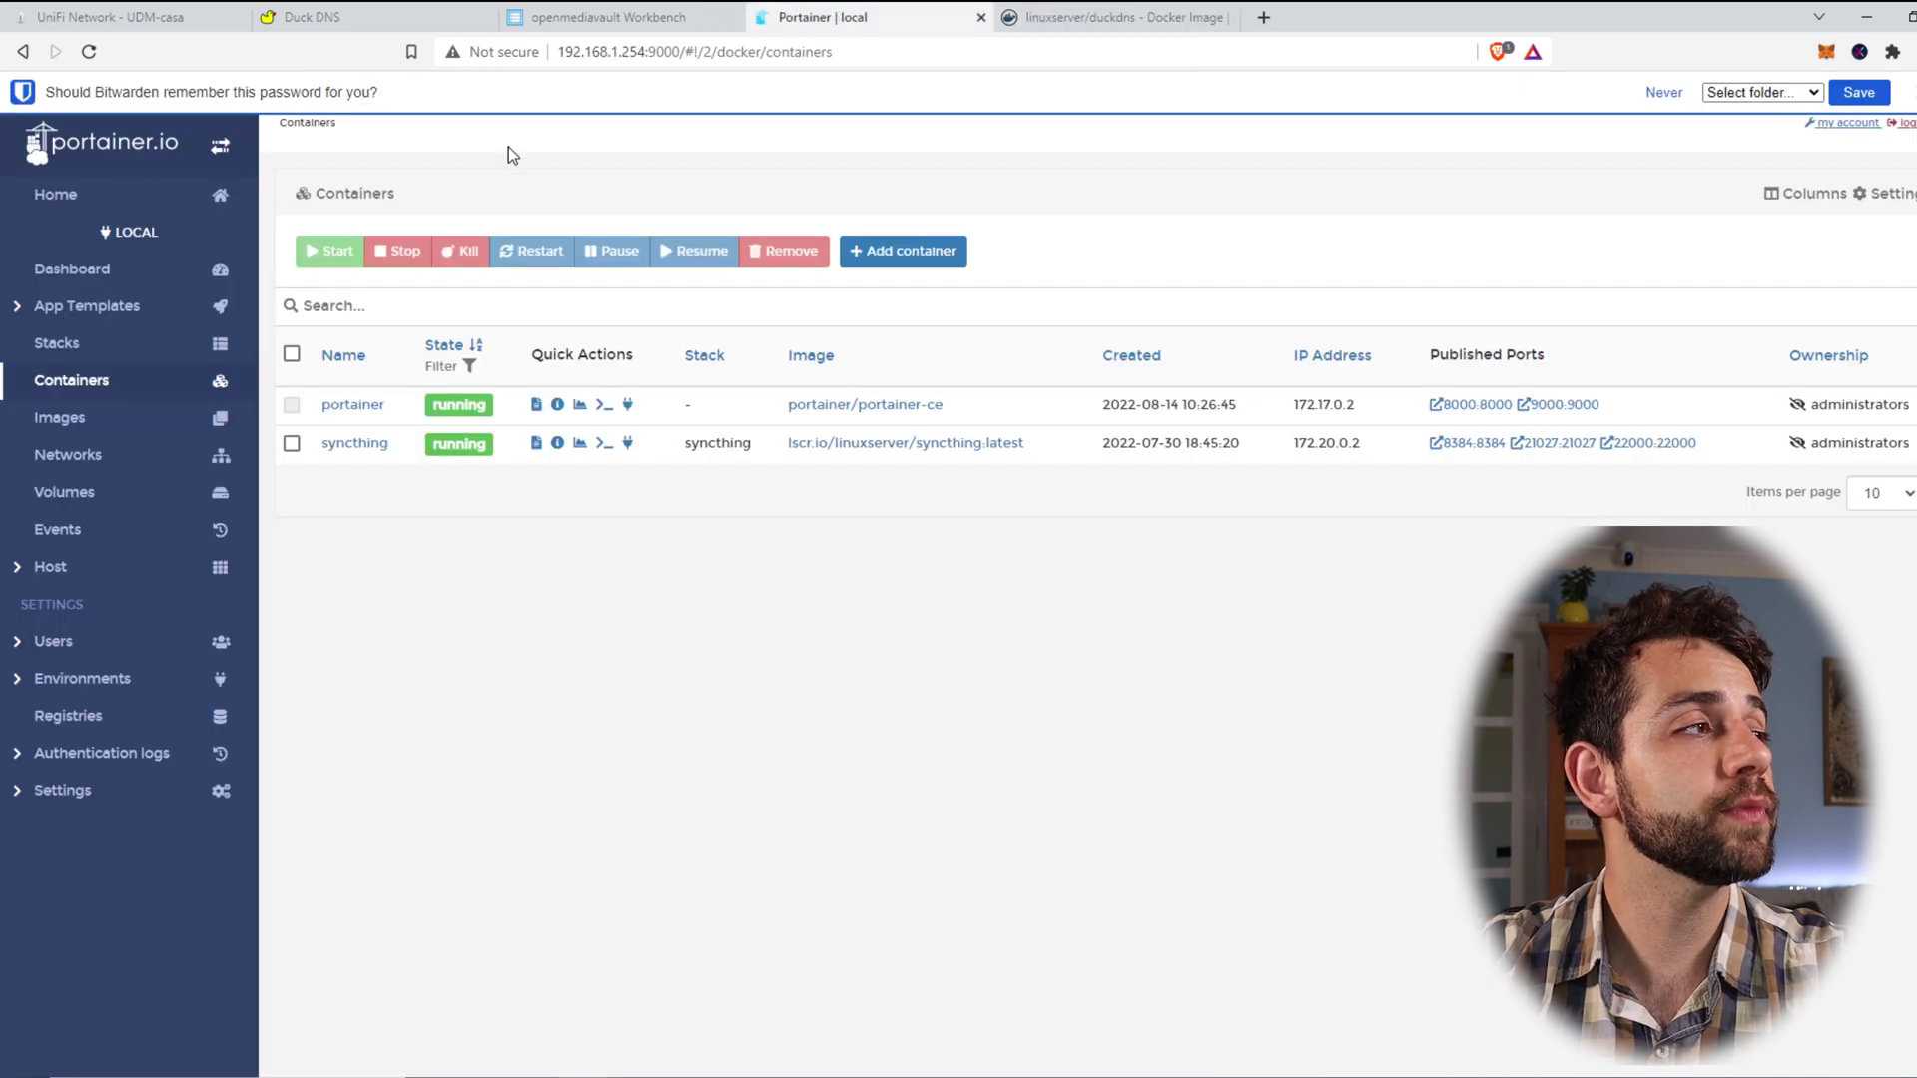
pyautogui.click(57, 346)
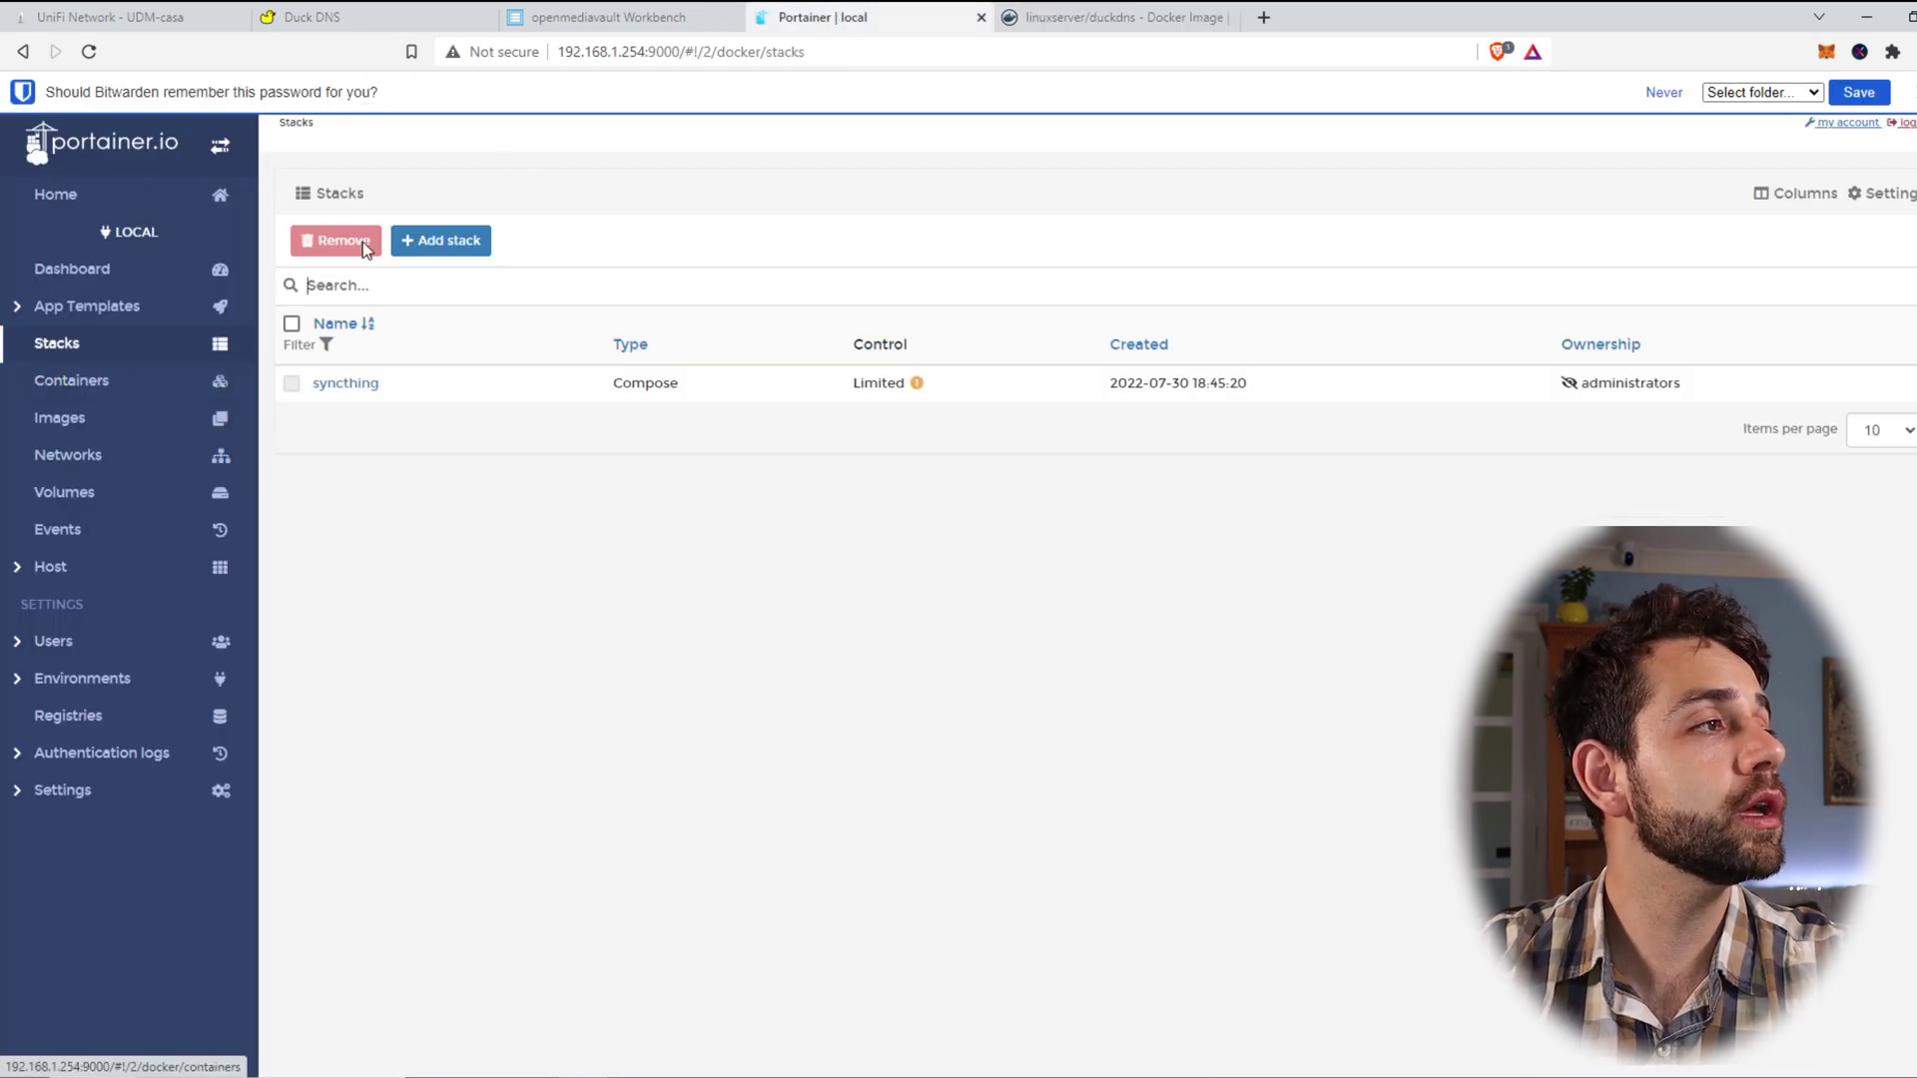
pyautogui.click(453, 243)
pyautogui.click(440, 583)
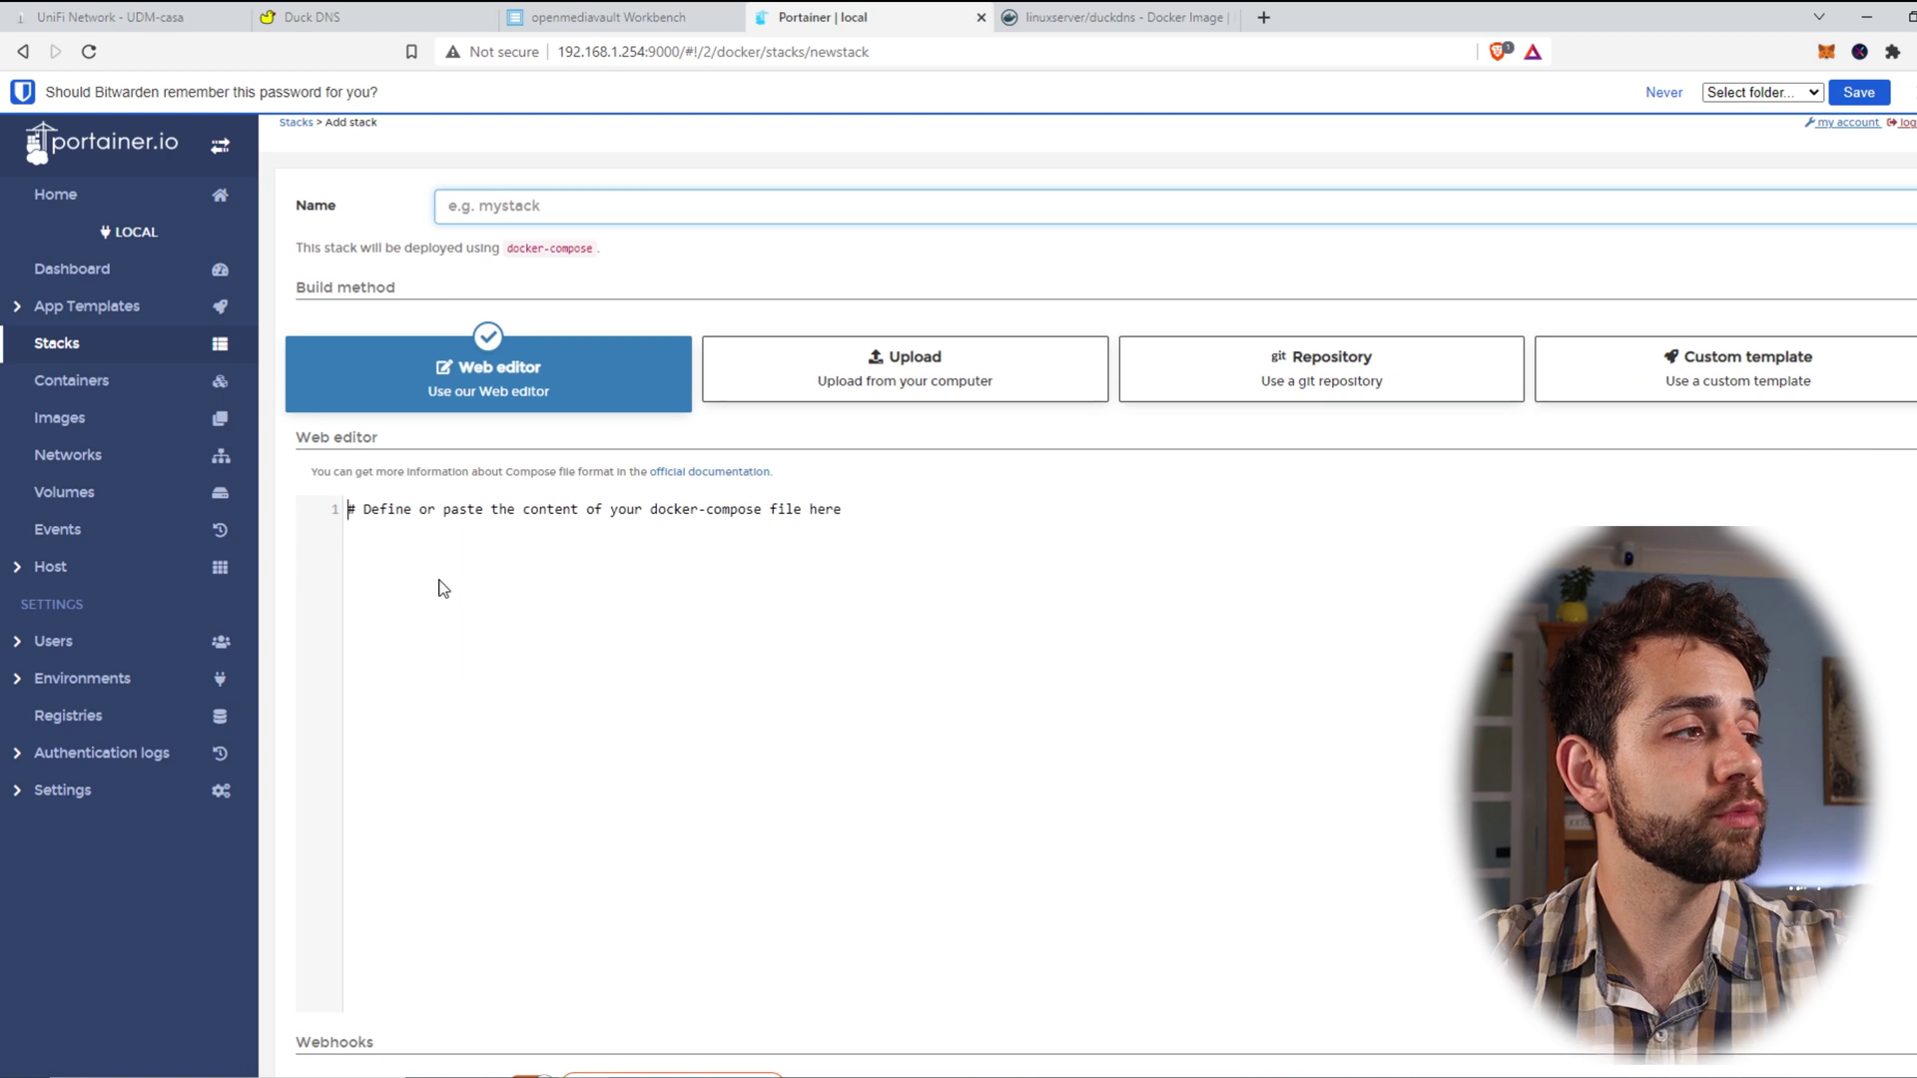
pyautogui.hotkey('ctrl', 'v')
# Step: Name the stack duckdns, change PGID from 1000 to 100, and select the sample subdomains
pyautogui.moveTo(584, 616); pyautogui.dragTo(502, 614)
pyautogui.hotkey('ctrl', 'c')
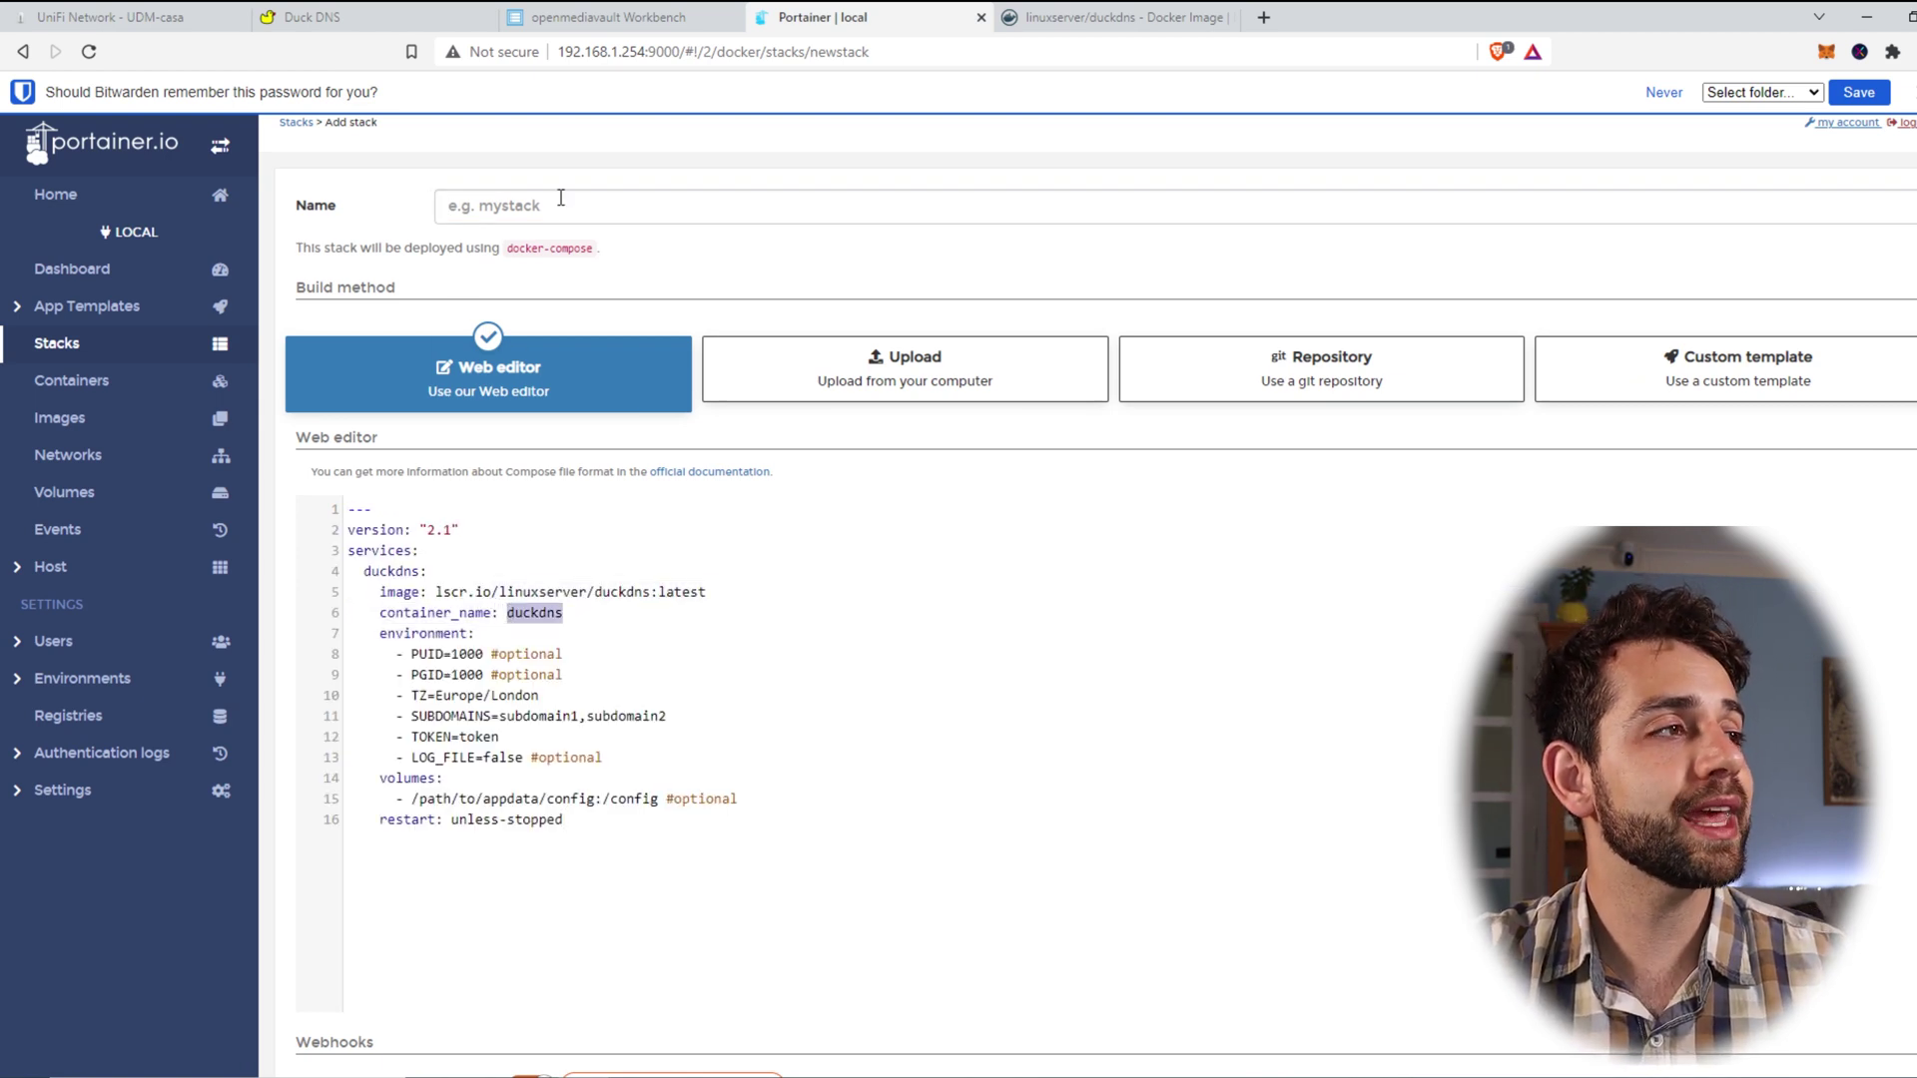
pyautogui.click(556, 204)
pyautogui.hotkey('ctrl', 'v')
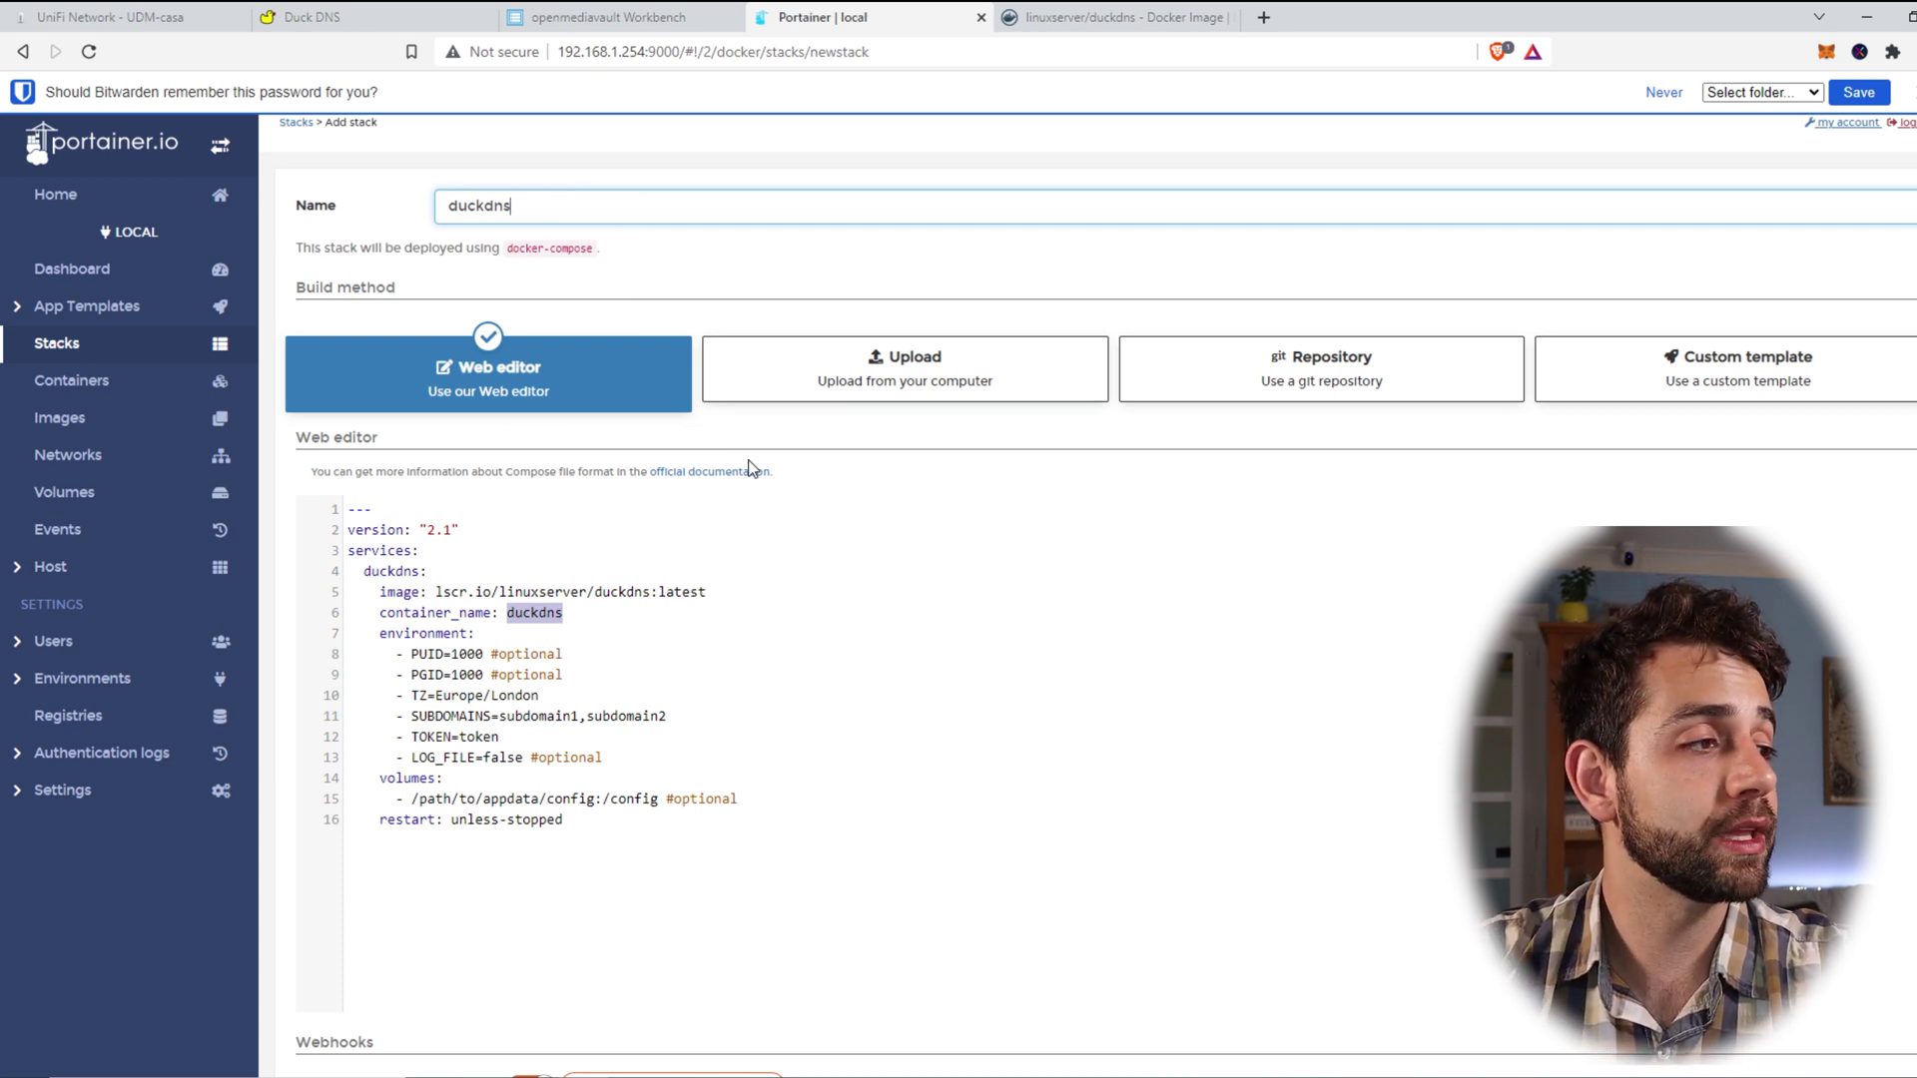
pyautogui.click(487, 675)
pyautogui.press('BackSpace')
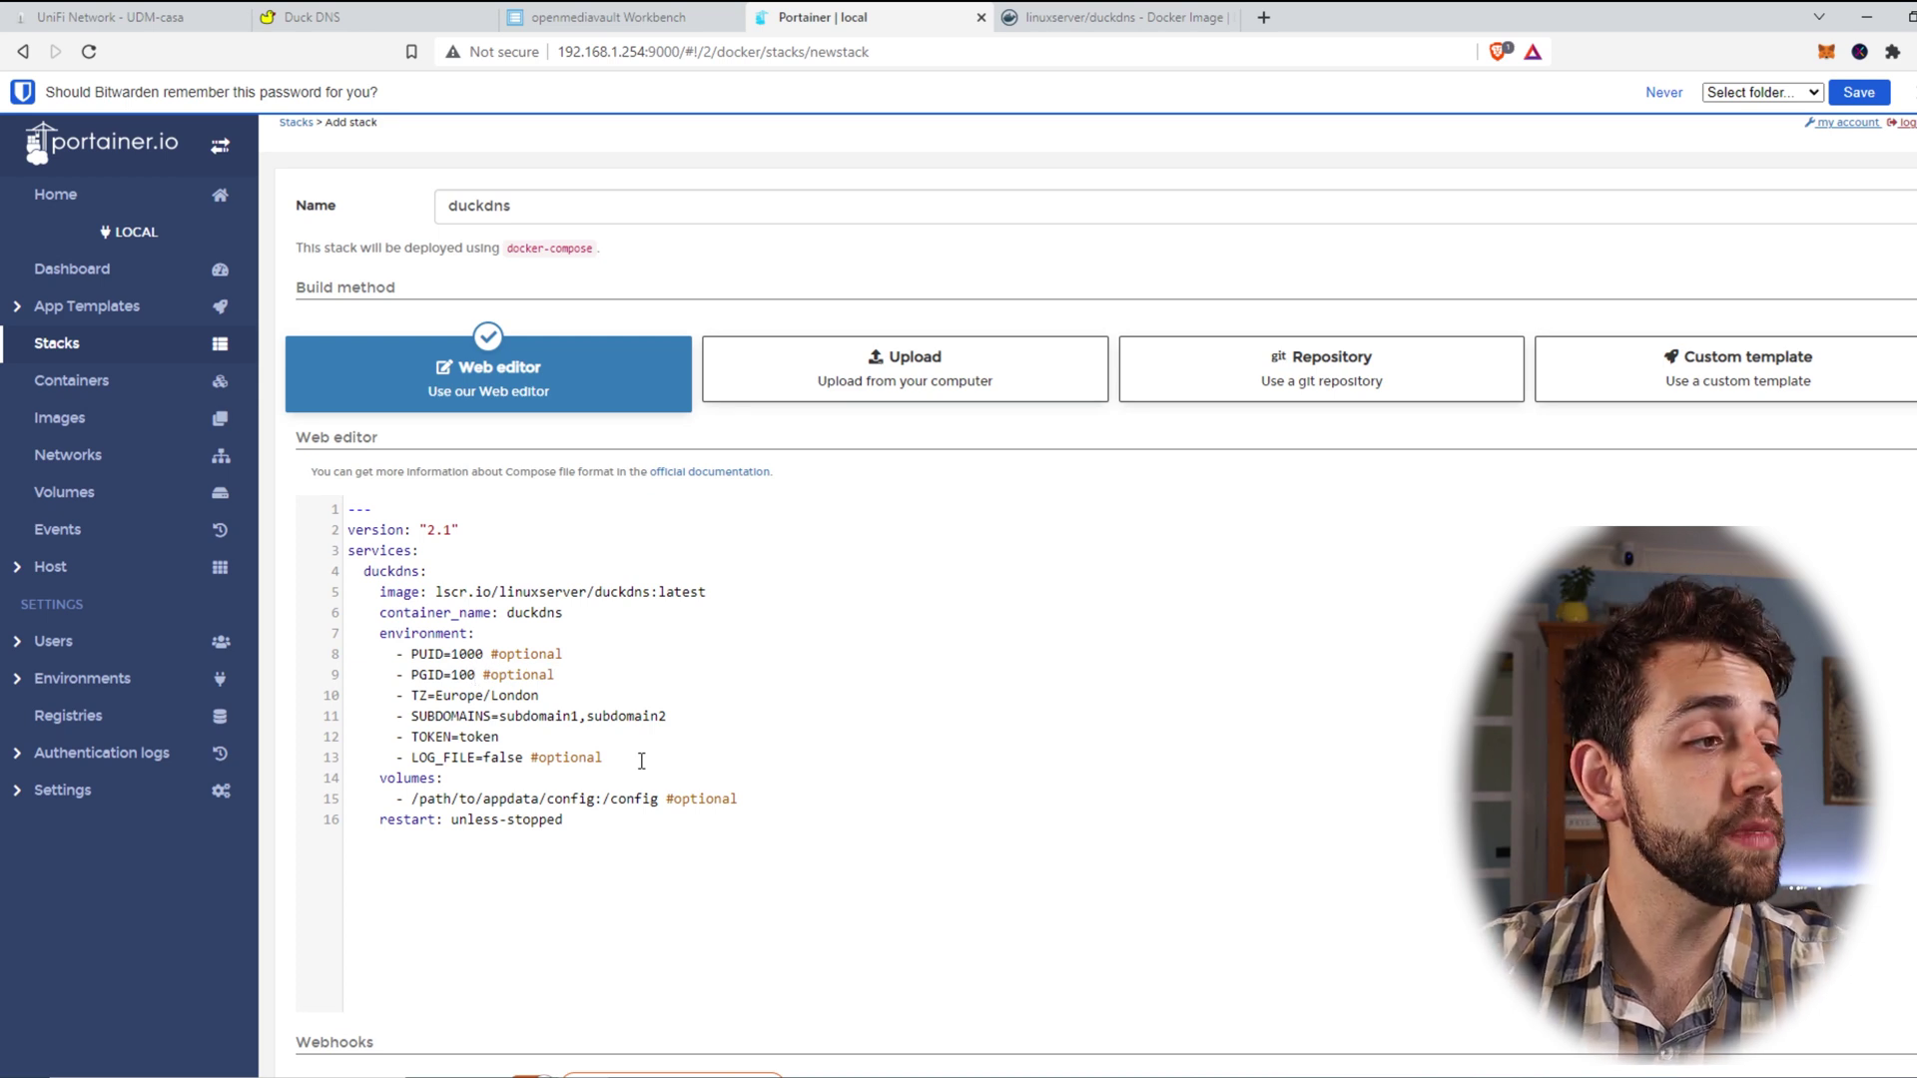
pyautogui.moveTo(499, 716); pyautogui.dragTo(668, 721)
# Step: Copy the user-sauberlab1 subdomain name from the Duck DNS domains list
pyautogui.click(329, 17)
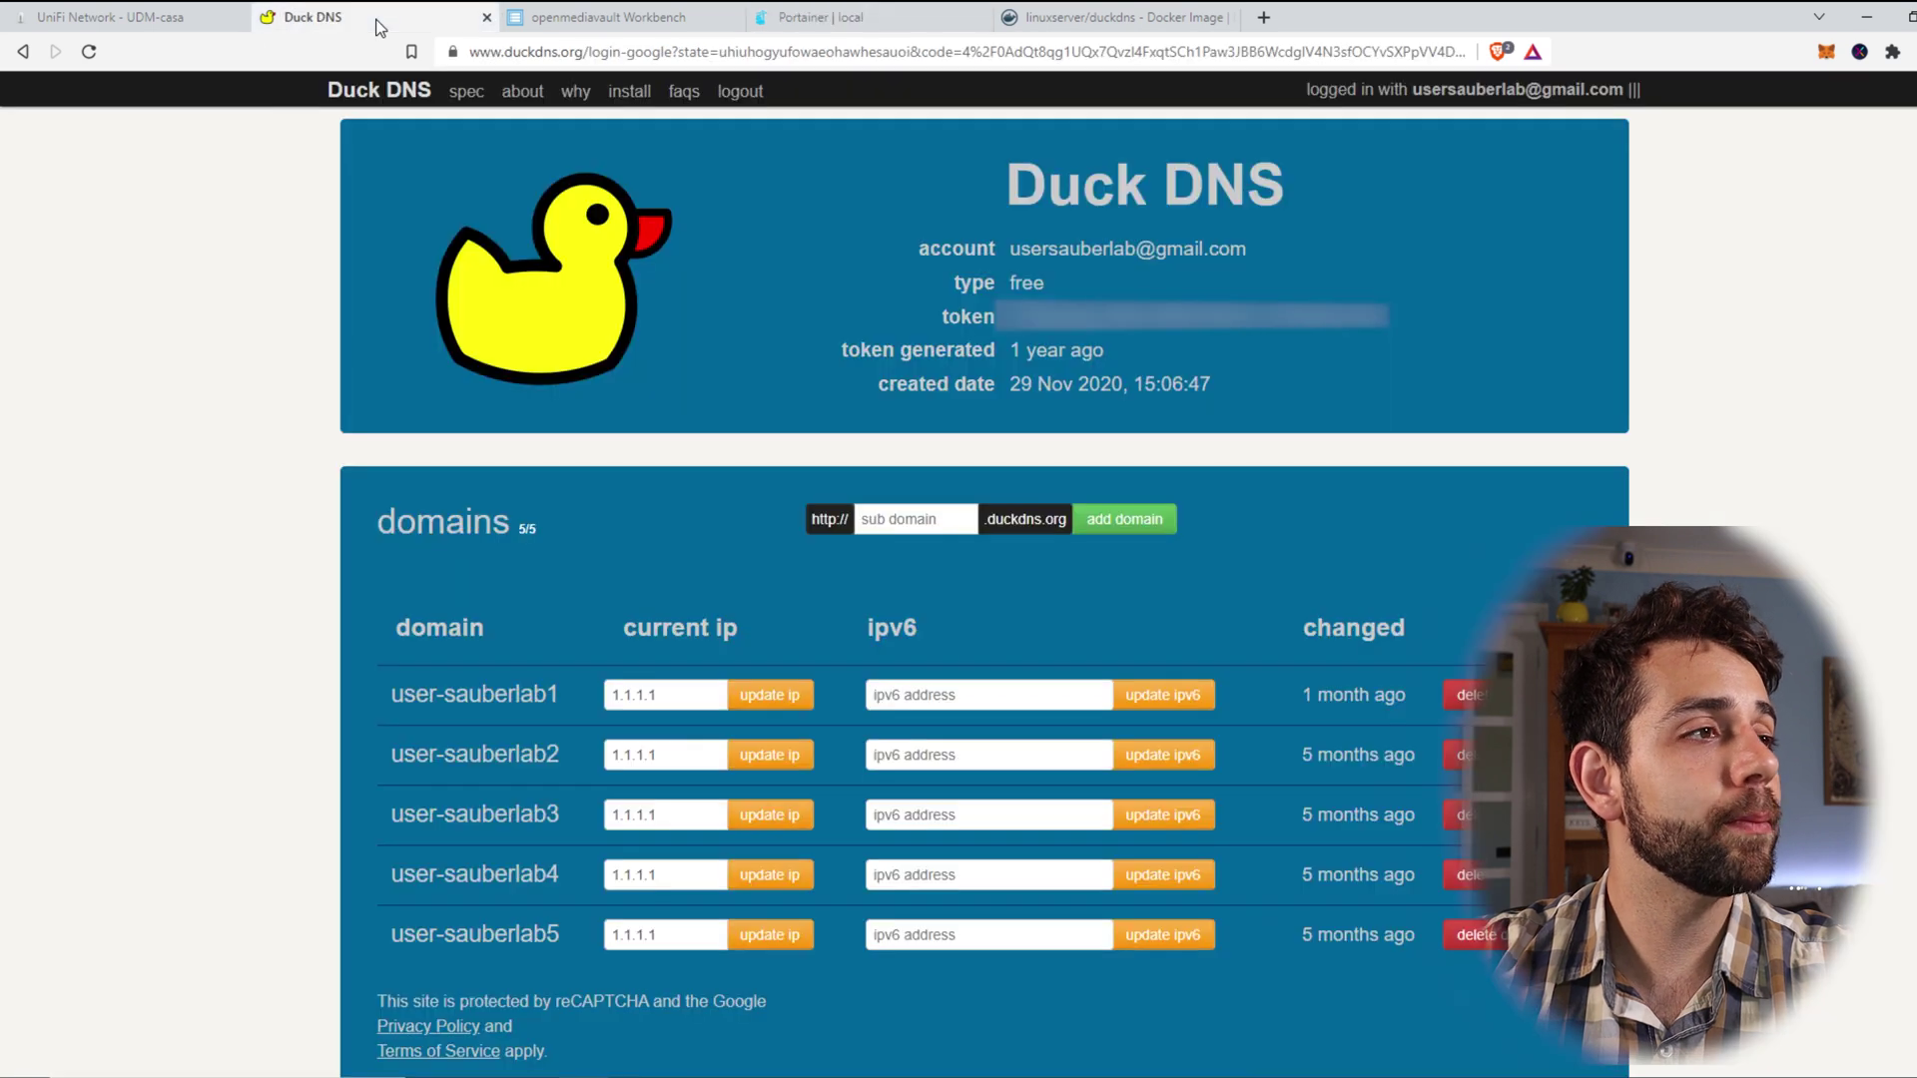
pyautogui.moveTo(390, 695); pyautogui.dragTo(564, 693)
pyautogui.hotkey('ctrl', 'c')
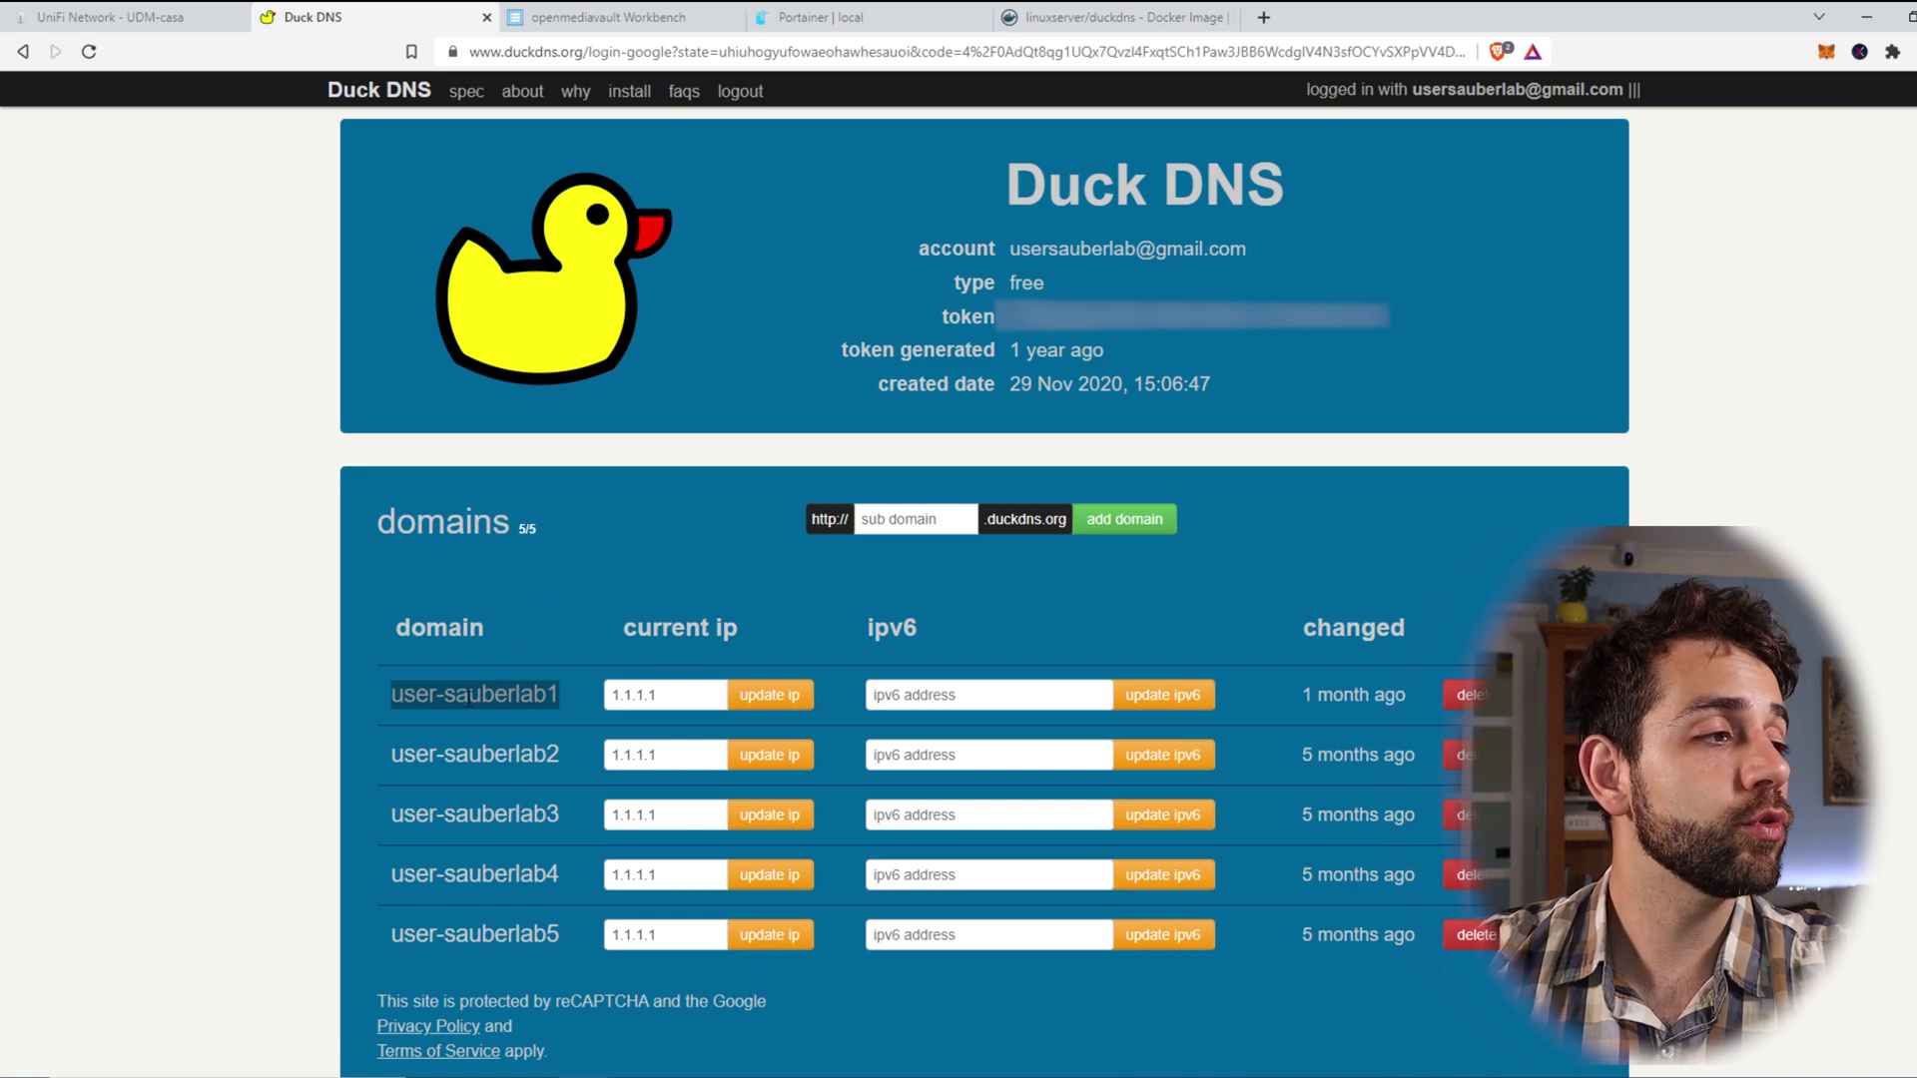
# Step: Replace the sample subdomains so SUBDOMAINS reads just user-sauberlab1
pyautogui.click(818, 17)
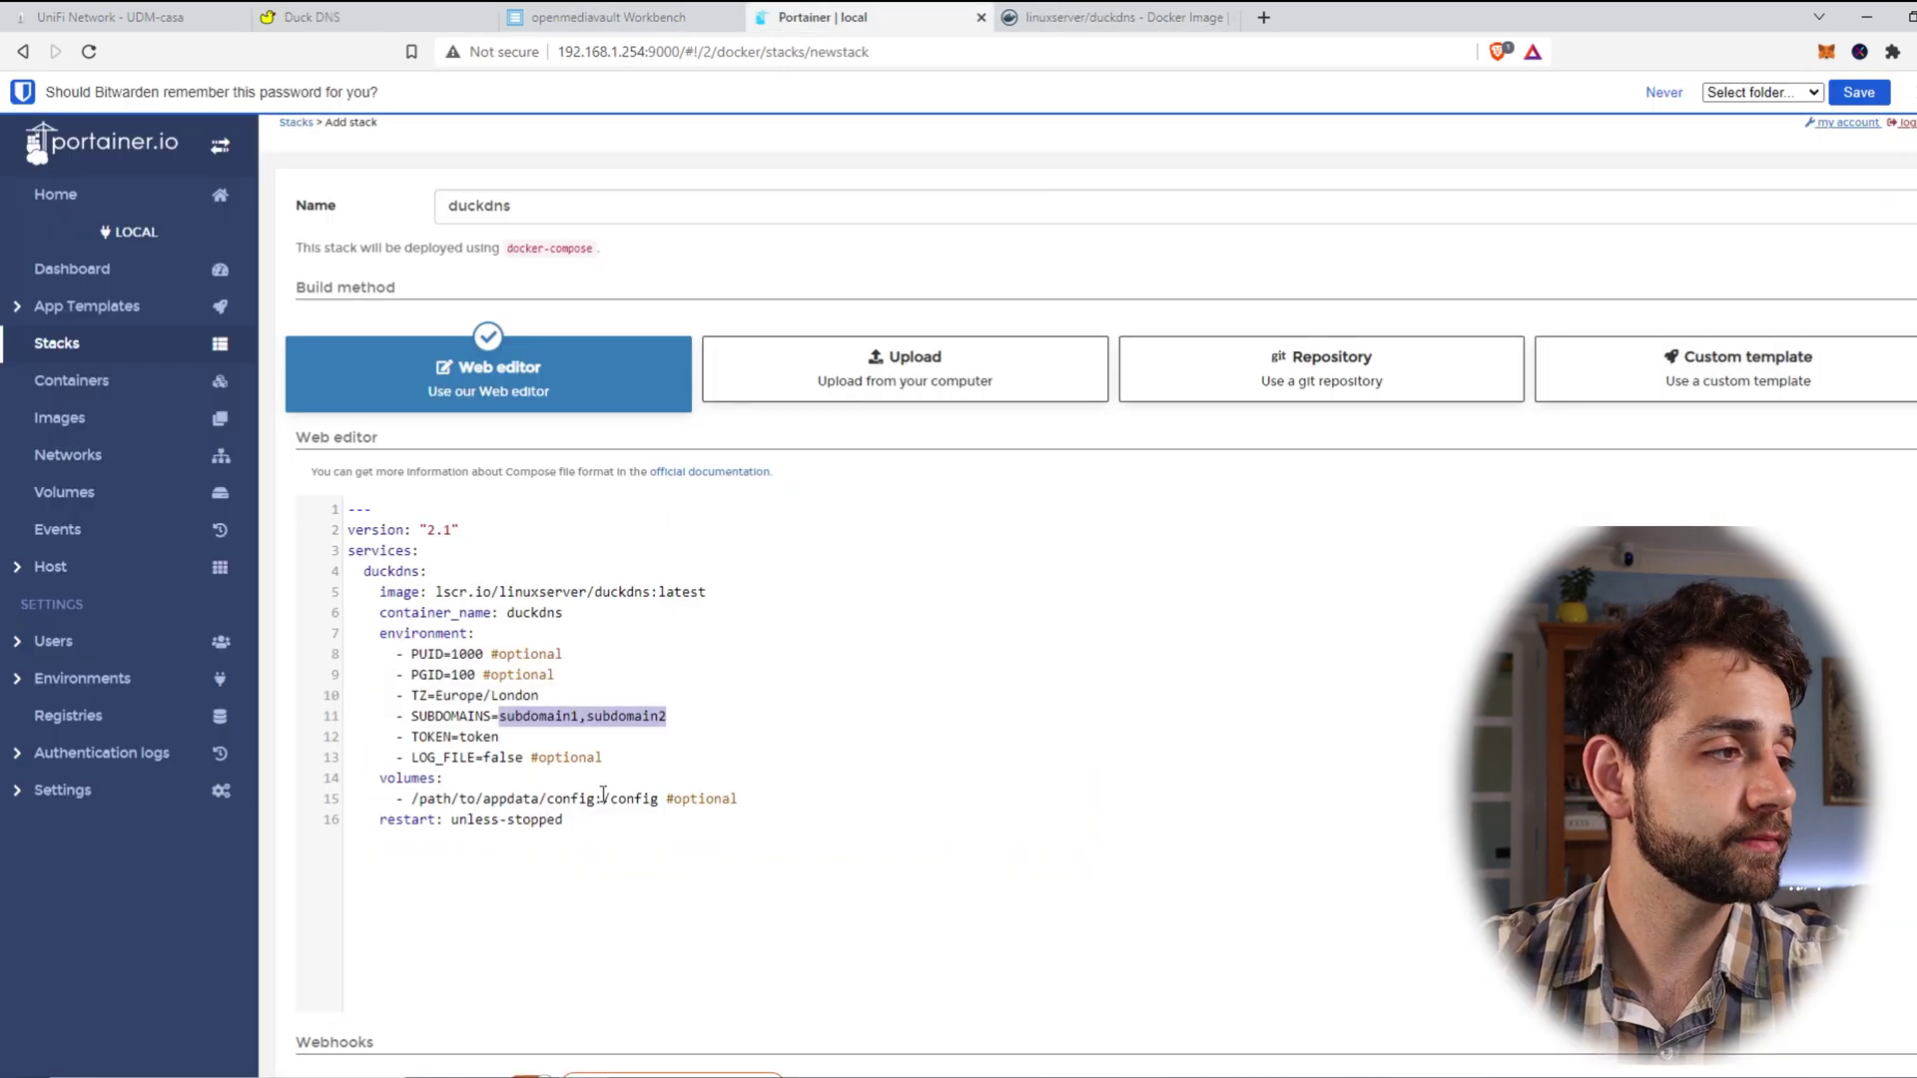
pyautogui.hotkey('ctrl', 'v')
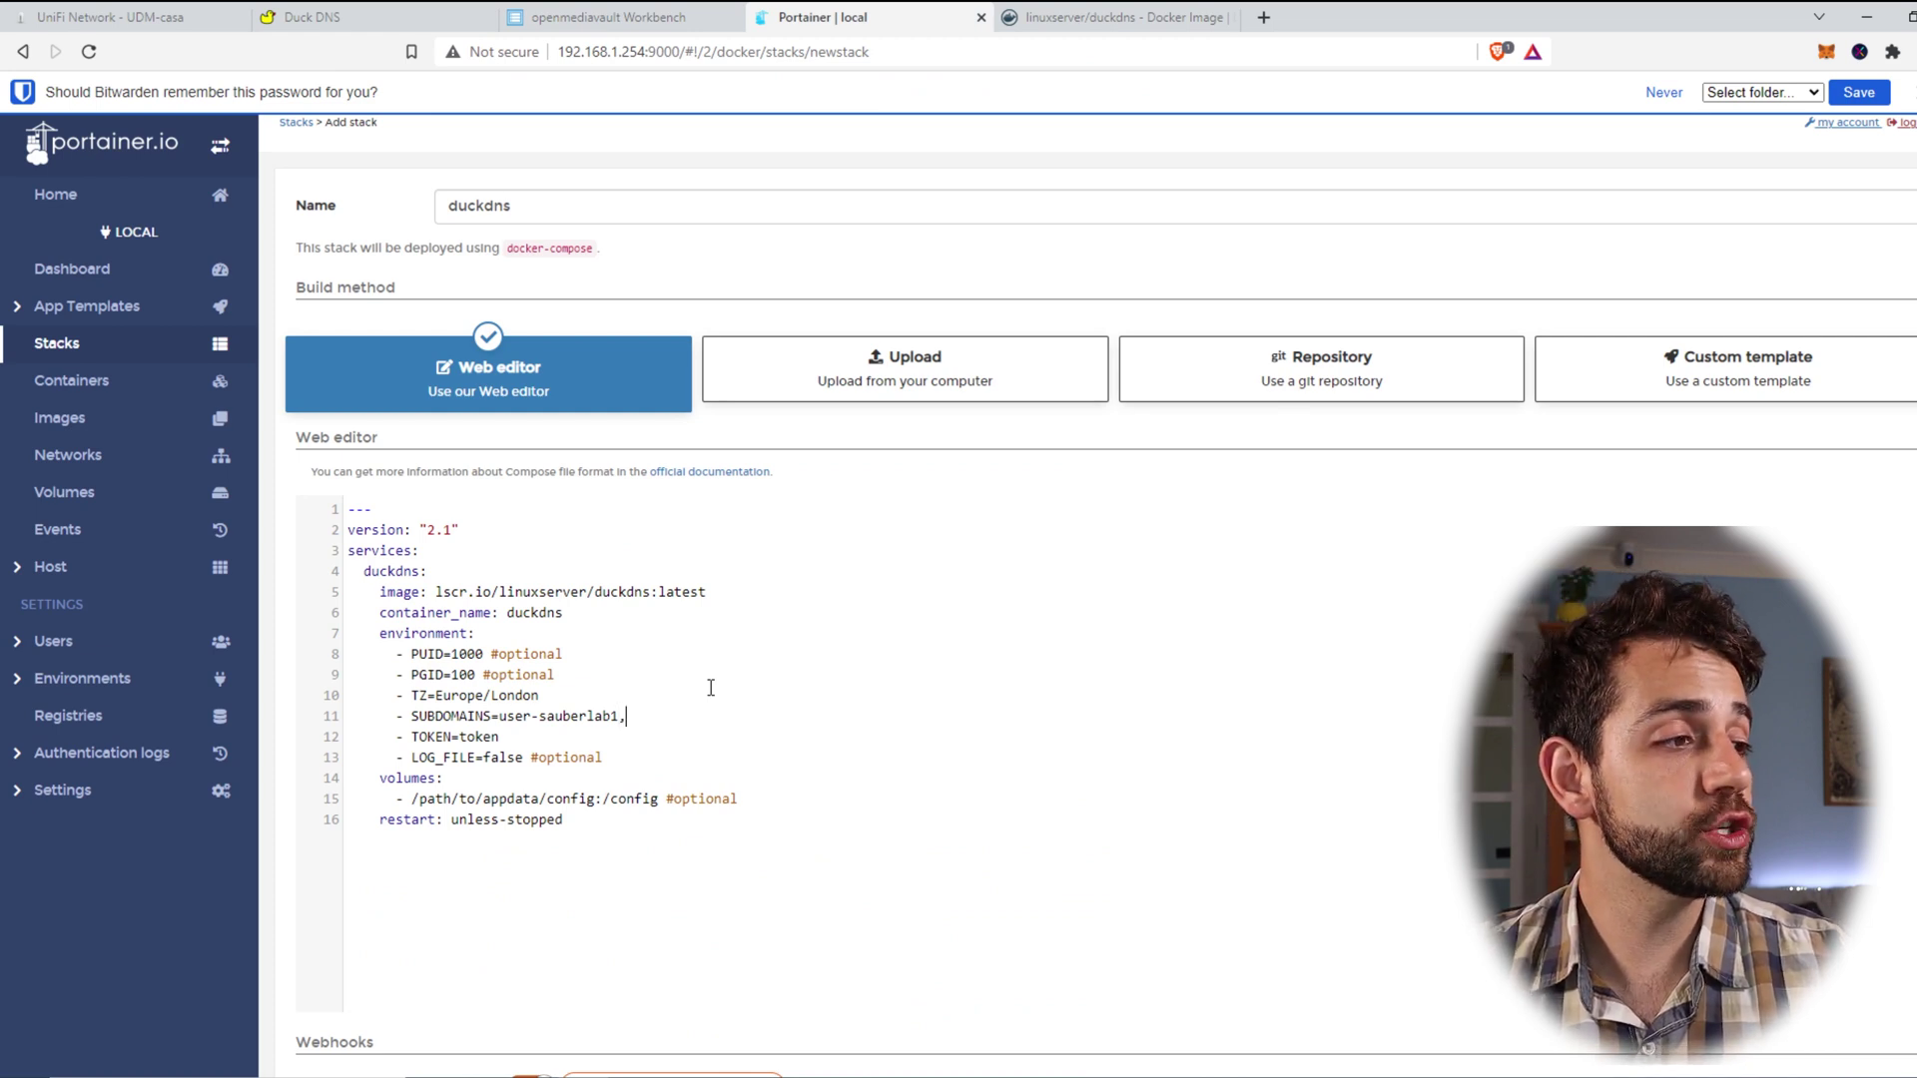
pyautogui.write(',')
pyautogui.hotkey('ctrl', 'v')
pyautogui.press('BackSpace')
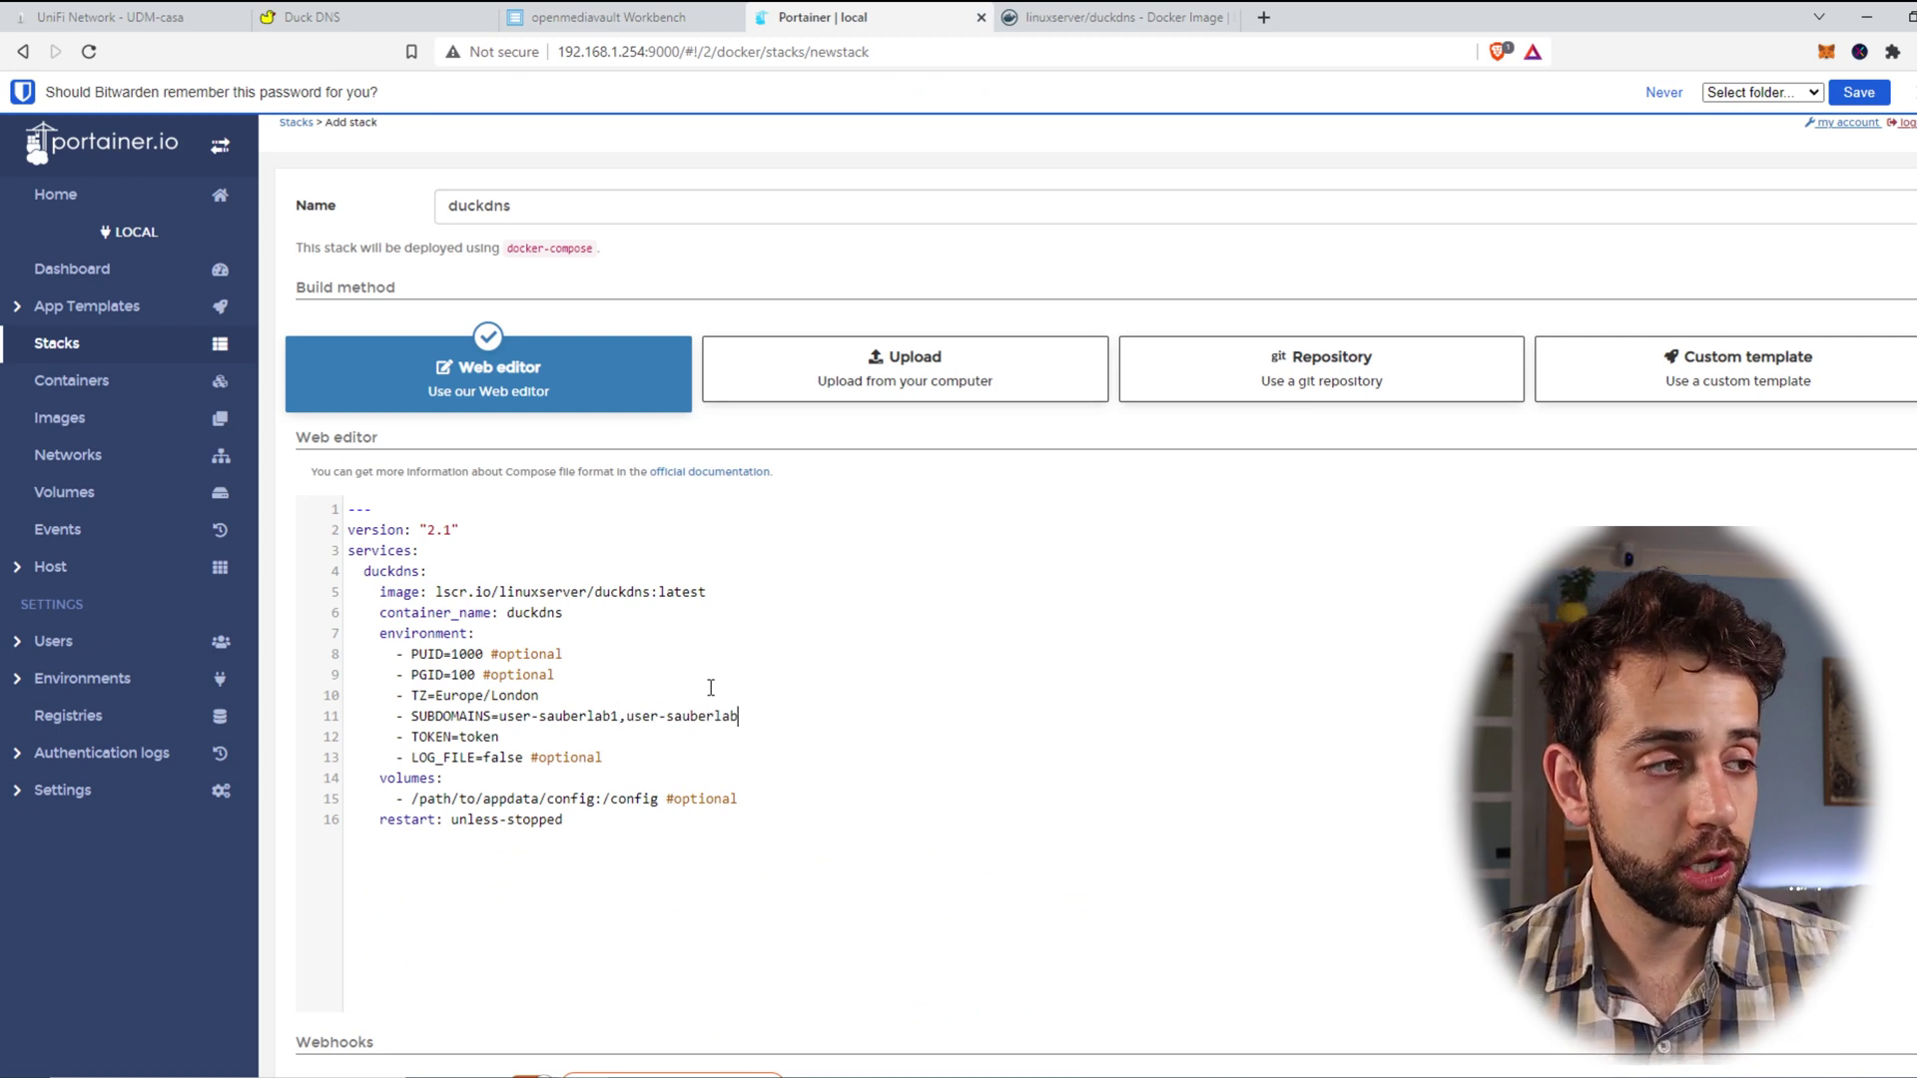
pyautogui.write('2')
pyautogui.moveTo(777, 715); pyautogui.dragTo(619, 715)
pyautogui.press('BackSpace')
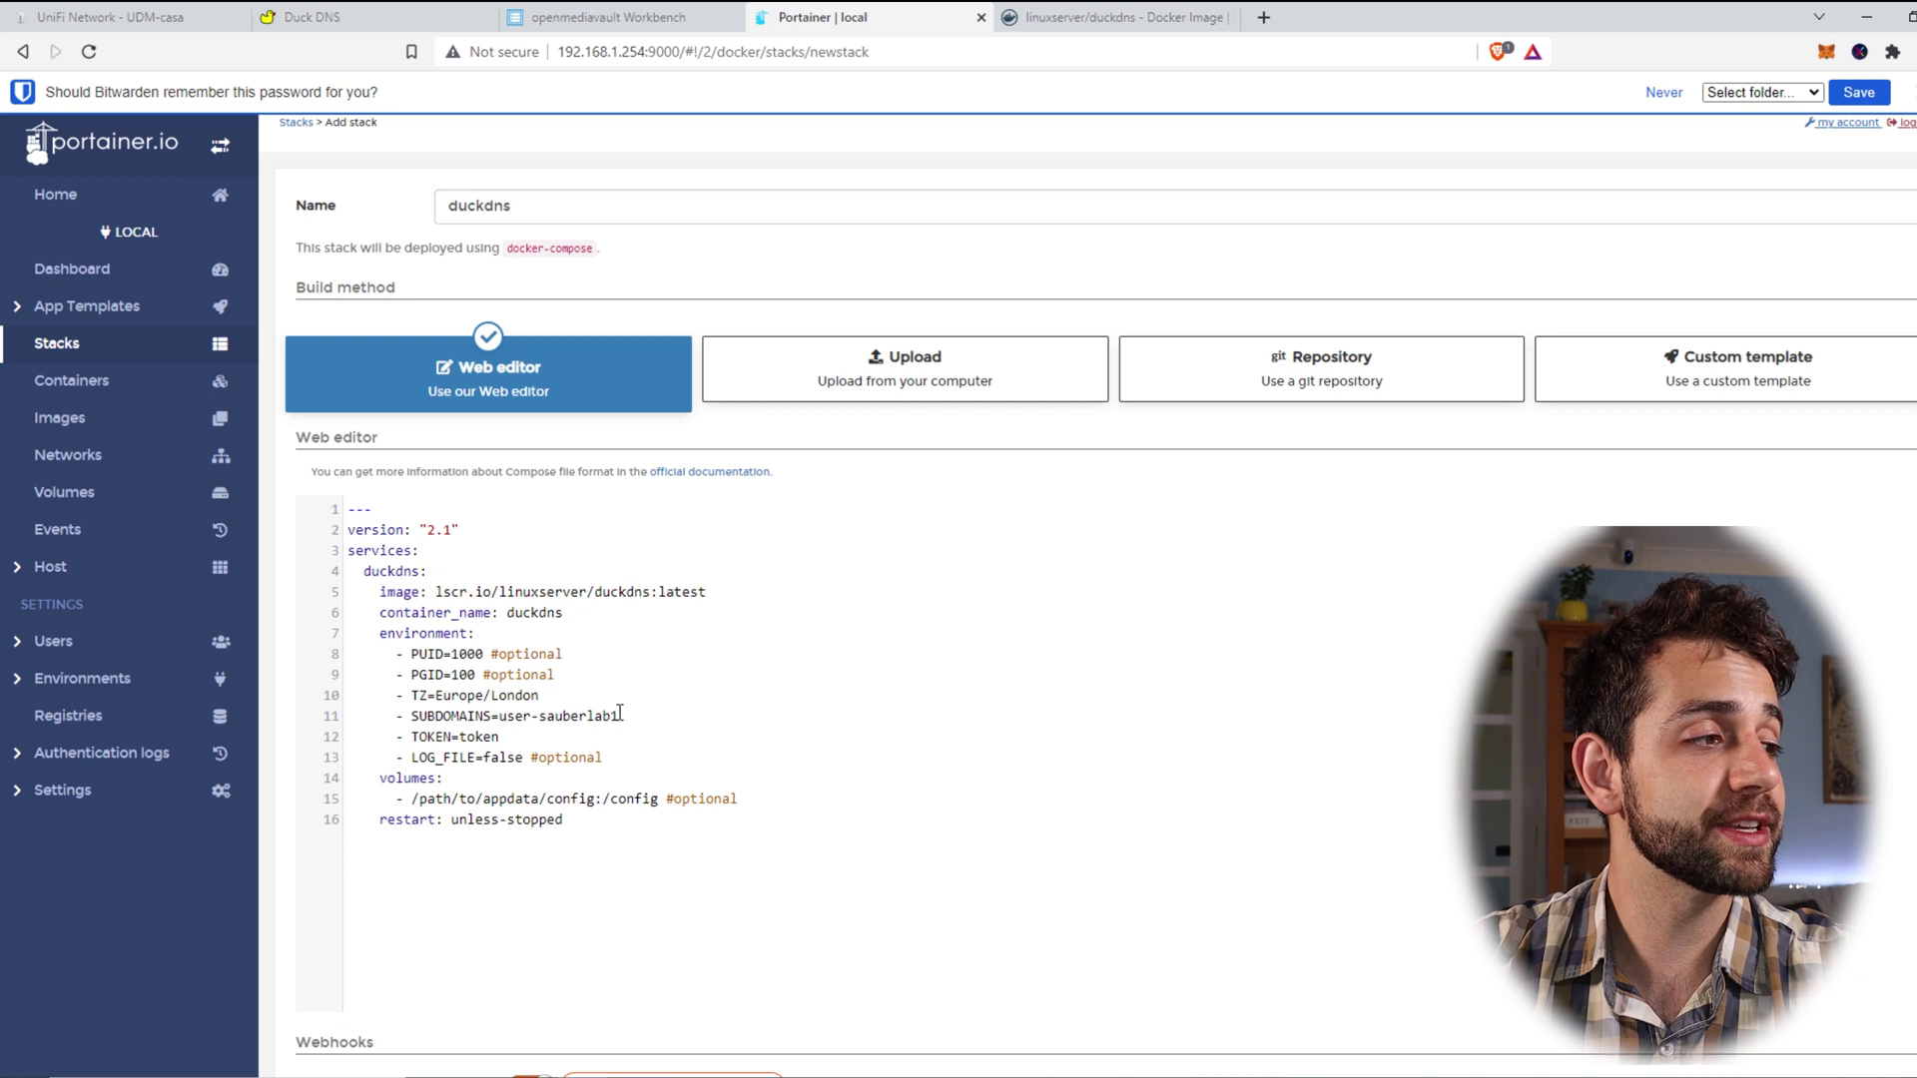
# Step: Delete the volumes block from the compose file and deploy the duckdns stack
pyautogui.moveTo(500, 736); pyautogui.dragTo(455, 736)
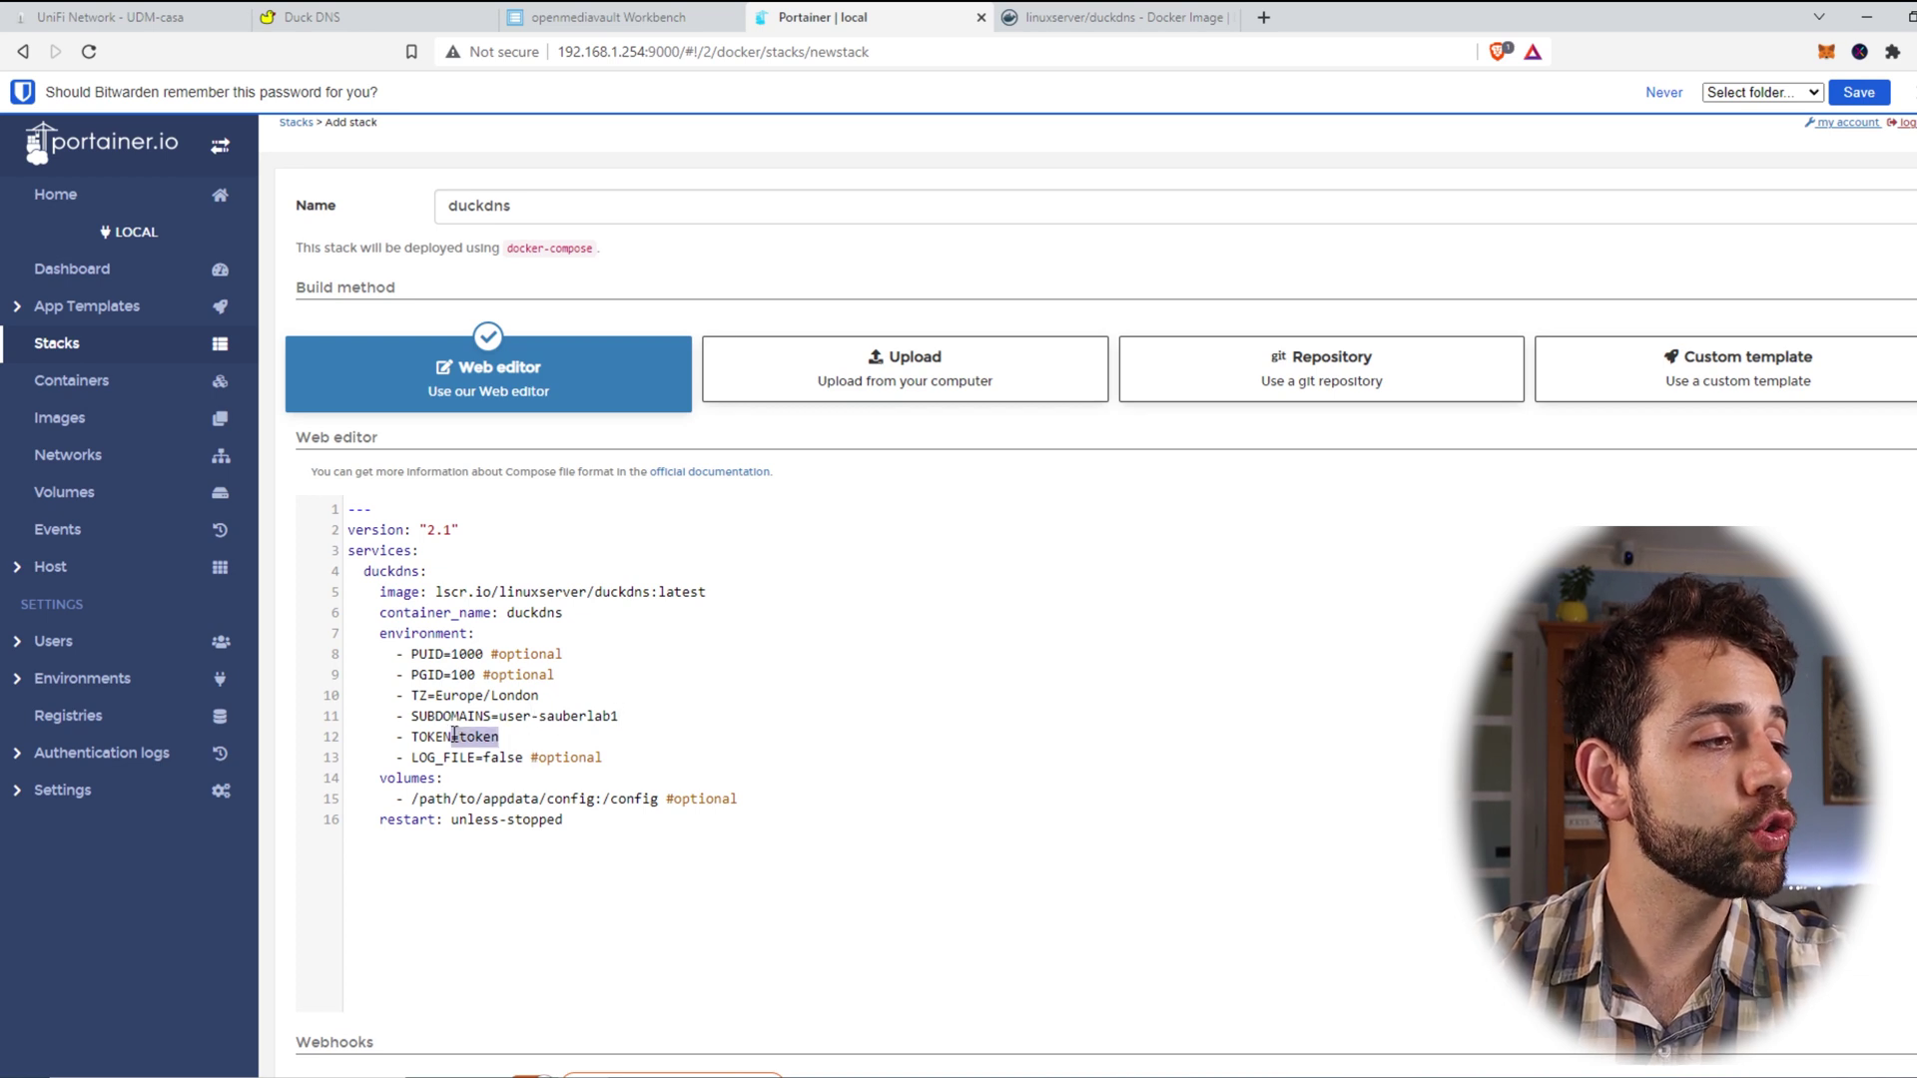
pyautogui.moveTo(770, 809); pyautogui.dragTo(200, 794)
pyautogui.press('BackSpace')
pyautogui.press('BackSpace')
pyautogui.moveTo(476, 756)
pyautogui.mouseDown()
pyautogui.moveTo(508, 756)
pyautogui.moveTo(459, 737)
pyautogui.mouseUp()
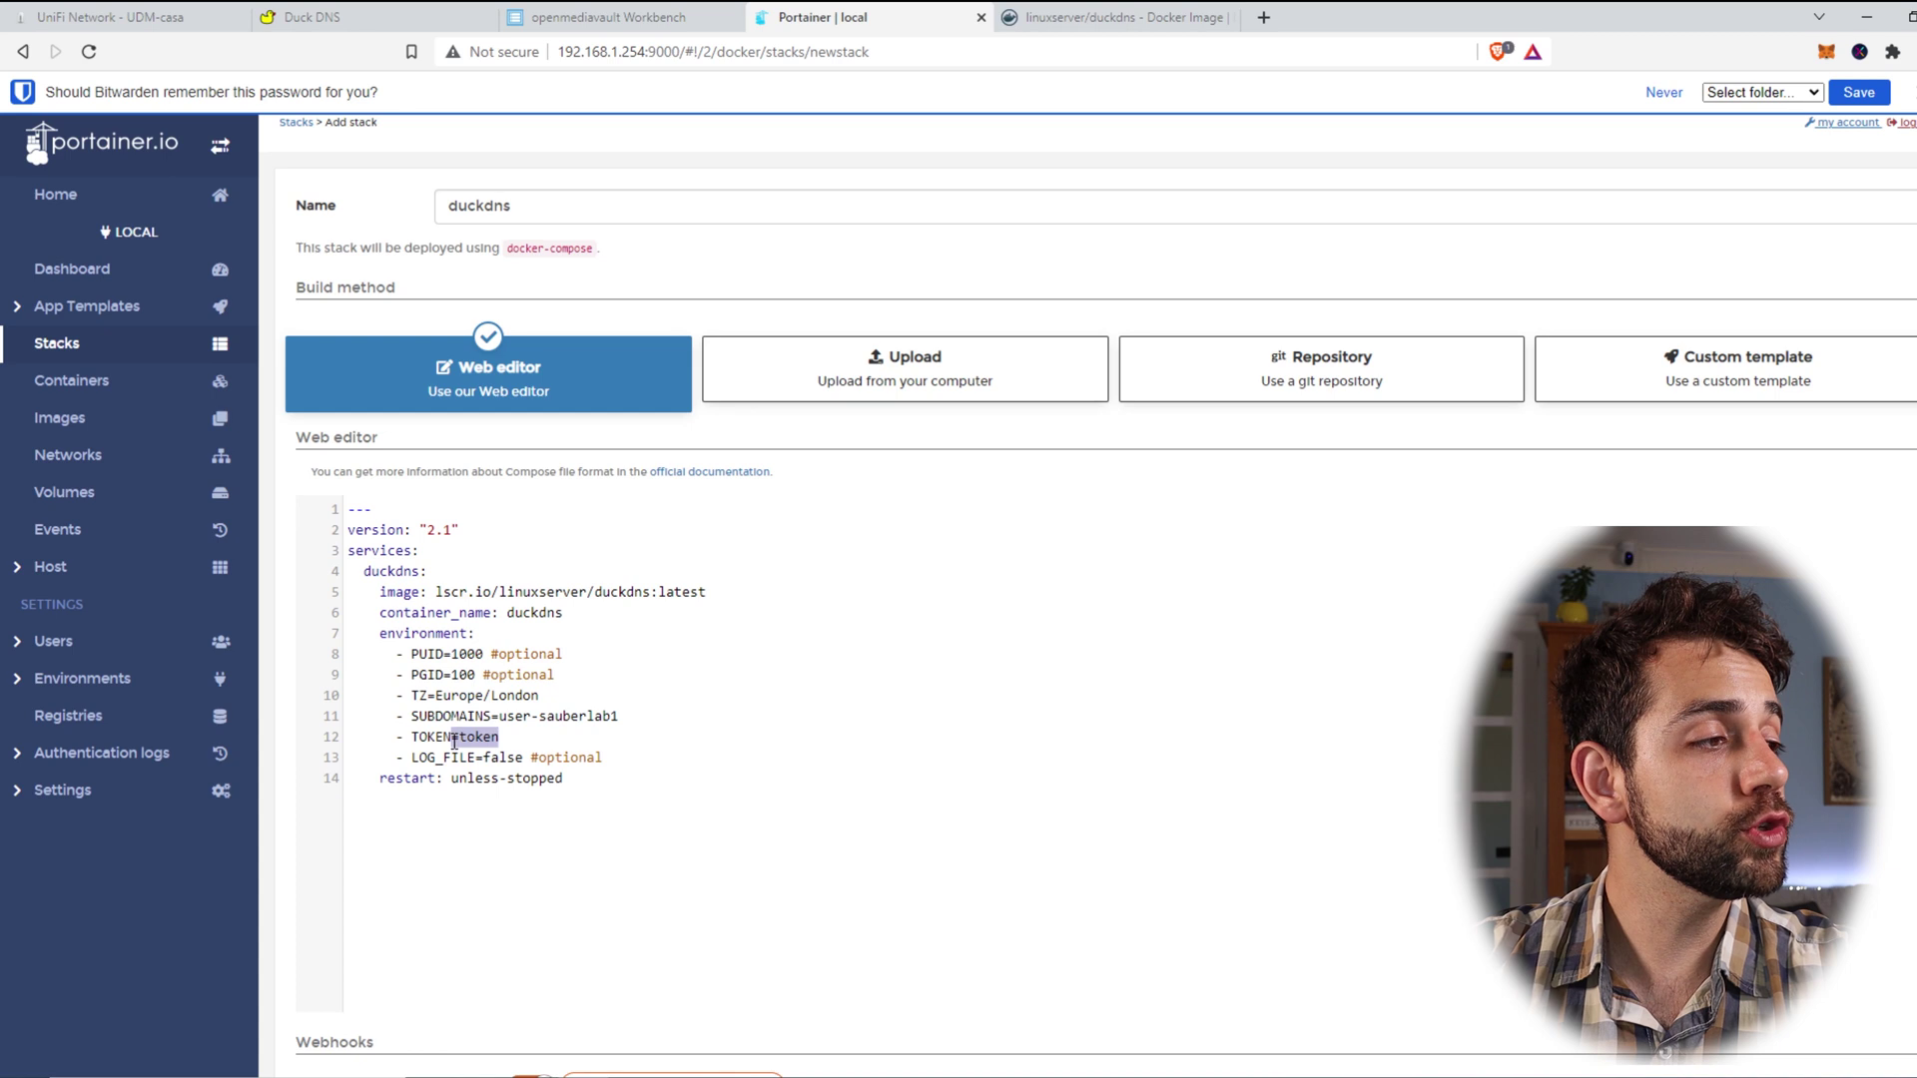
pyautogui.scroll(-5, 469, 737)
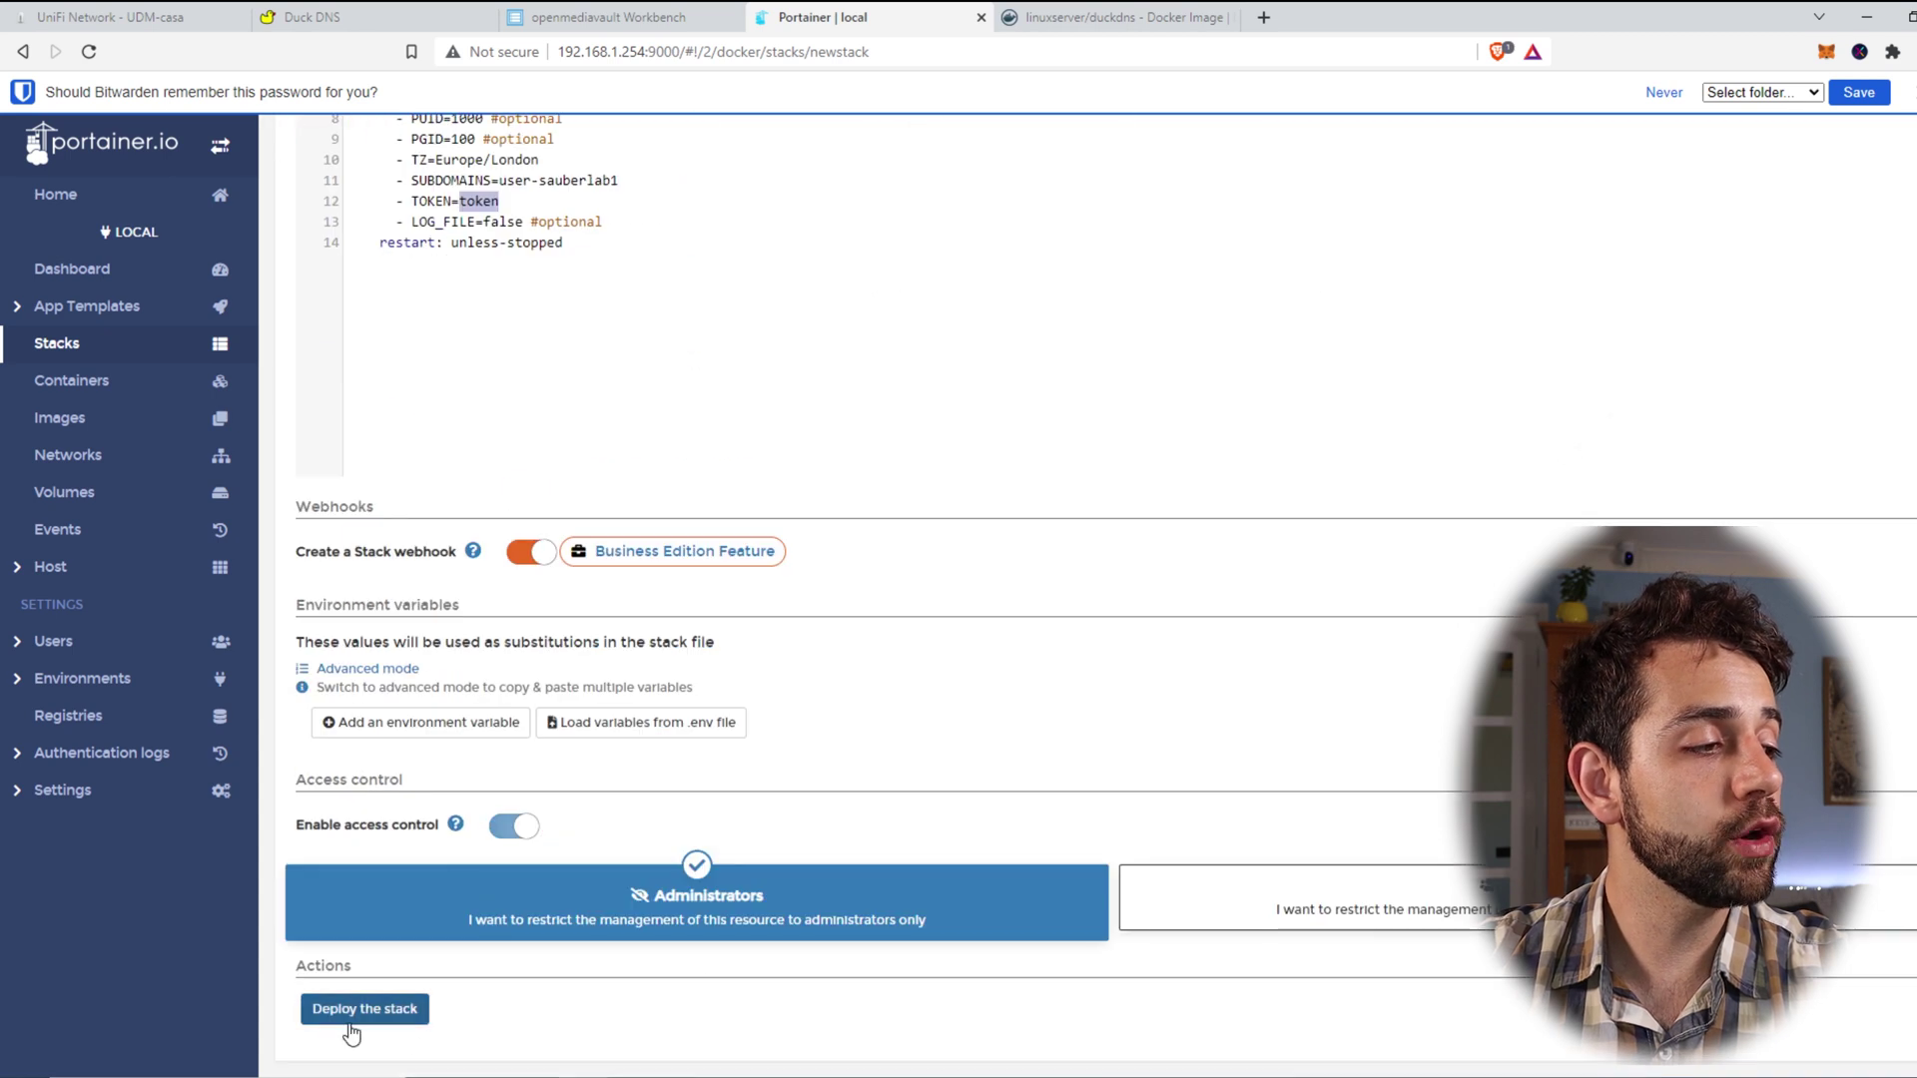
pyautogui.click(414, 1009)
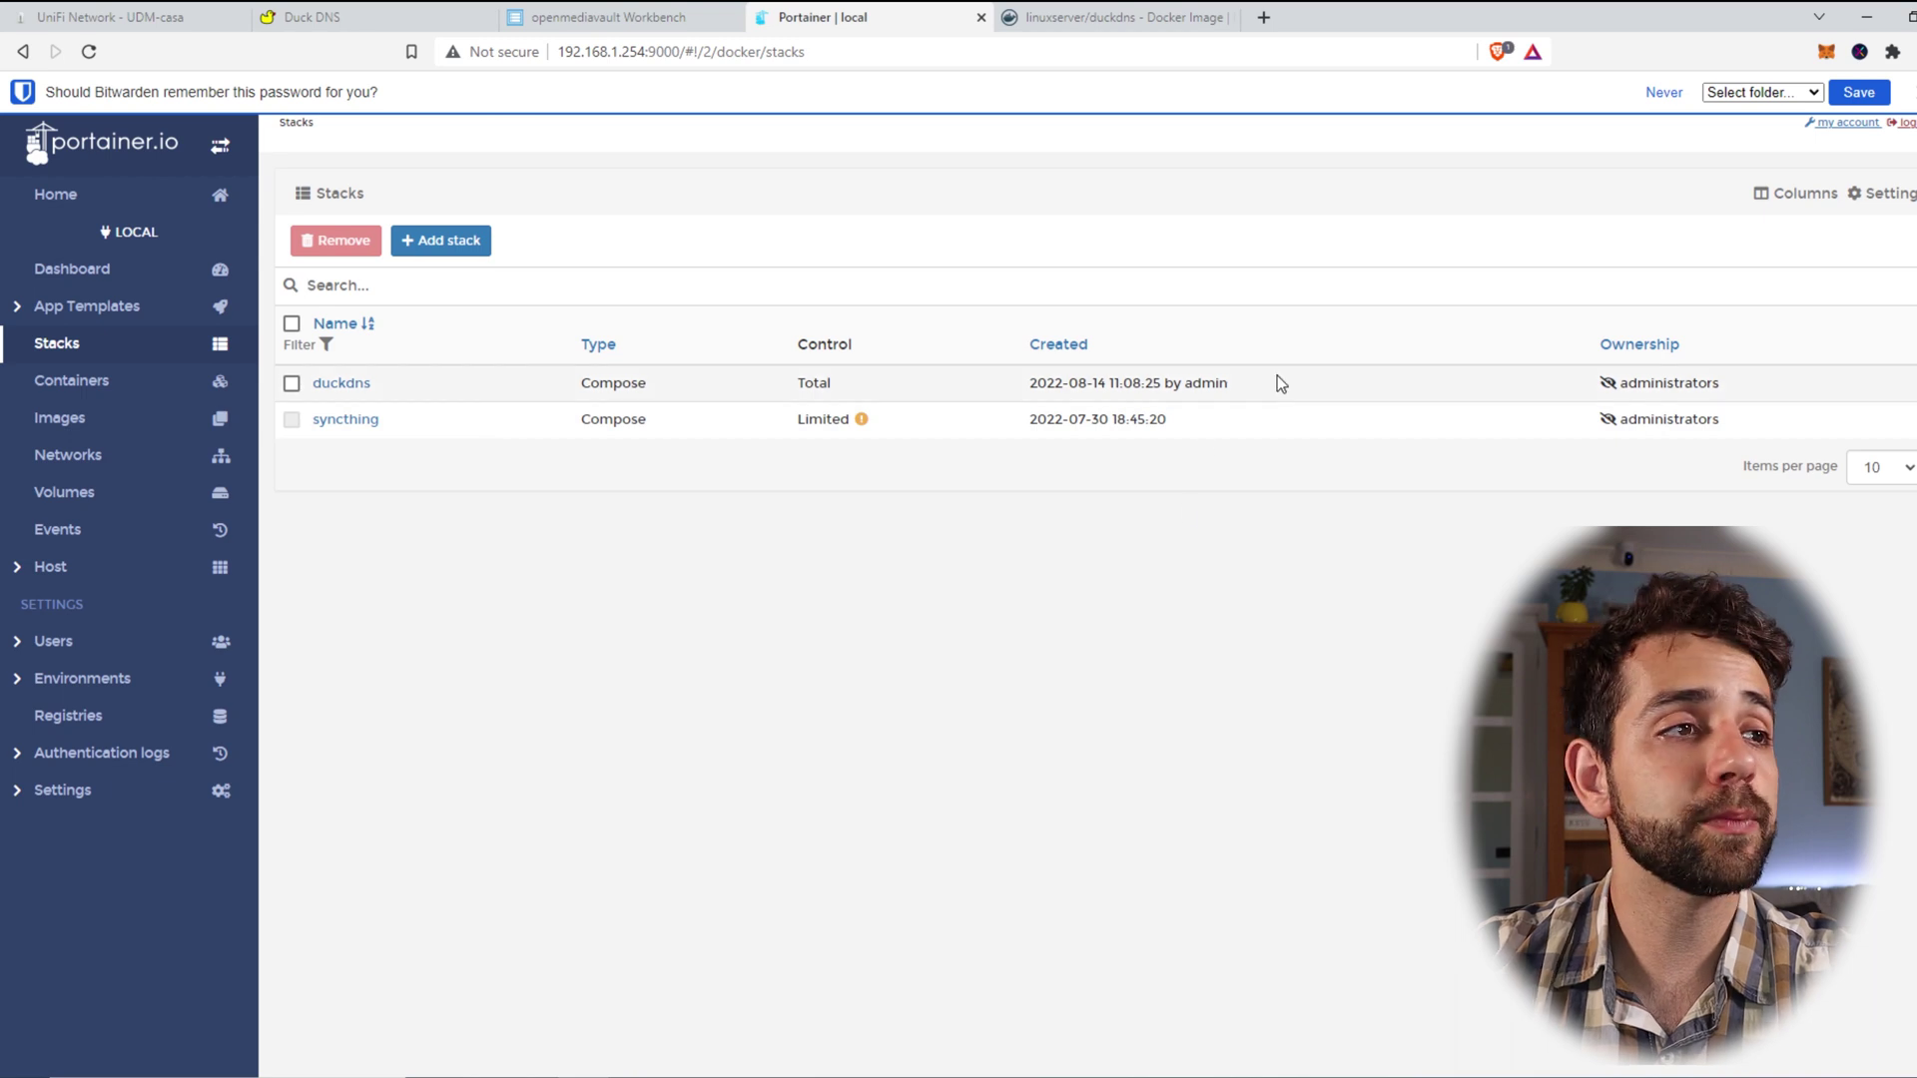
# Step: View the duckdns container's logs and highlight the final service-started line confirming the IP update
pyautogui.moveTo(1274, 382); pyautogui.dragTo(1038, 383)
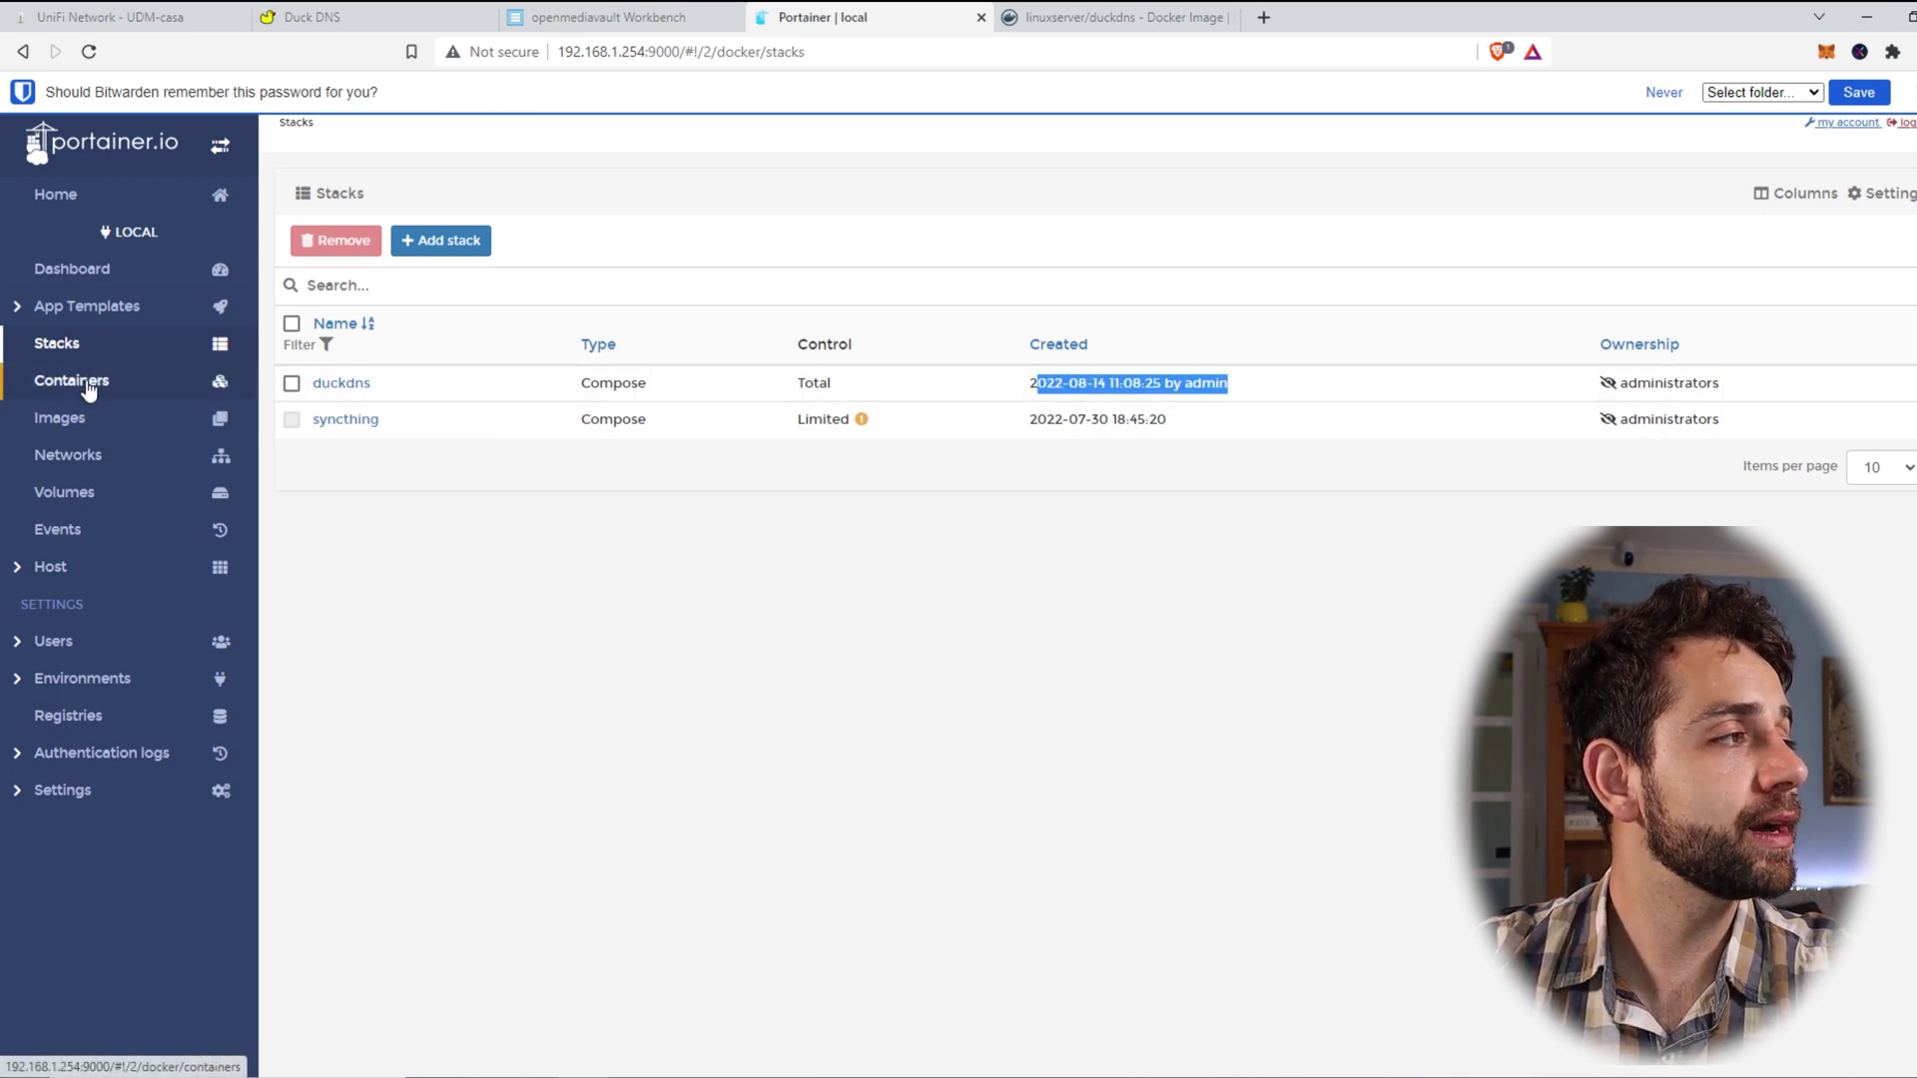
pyautogui.click(89, 385)
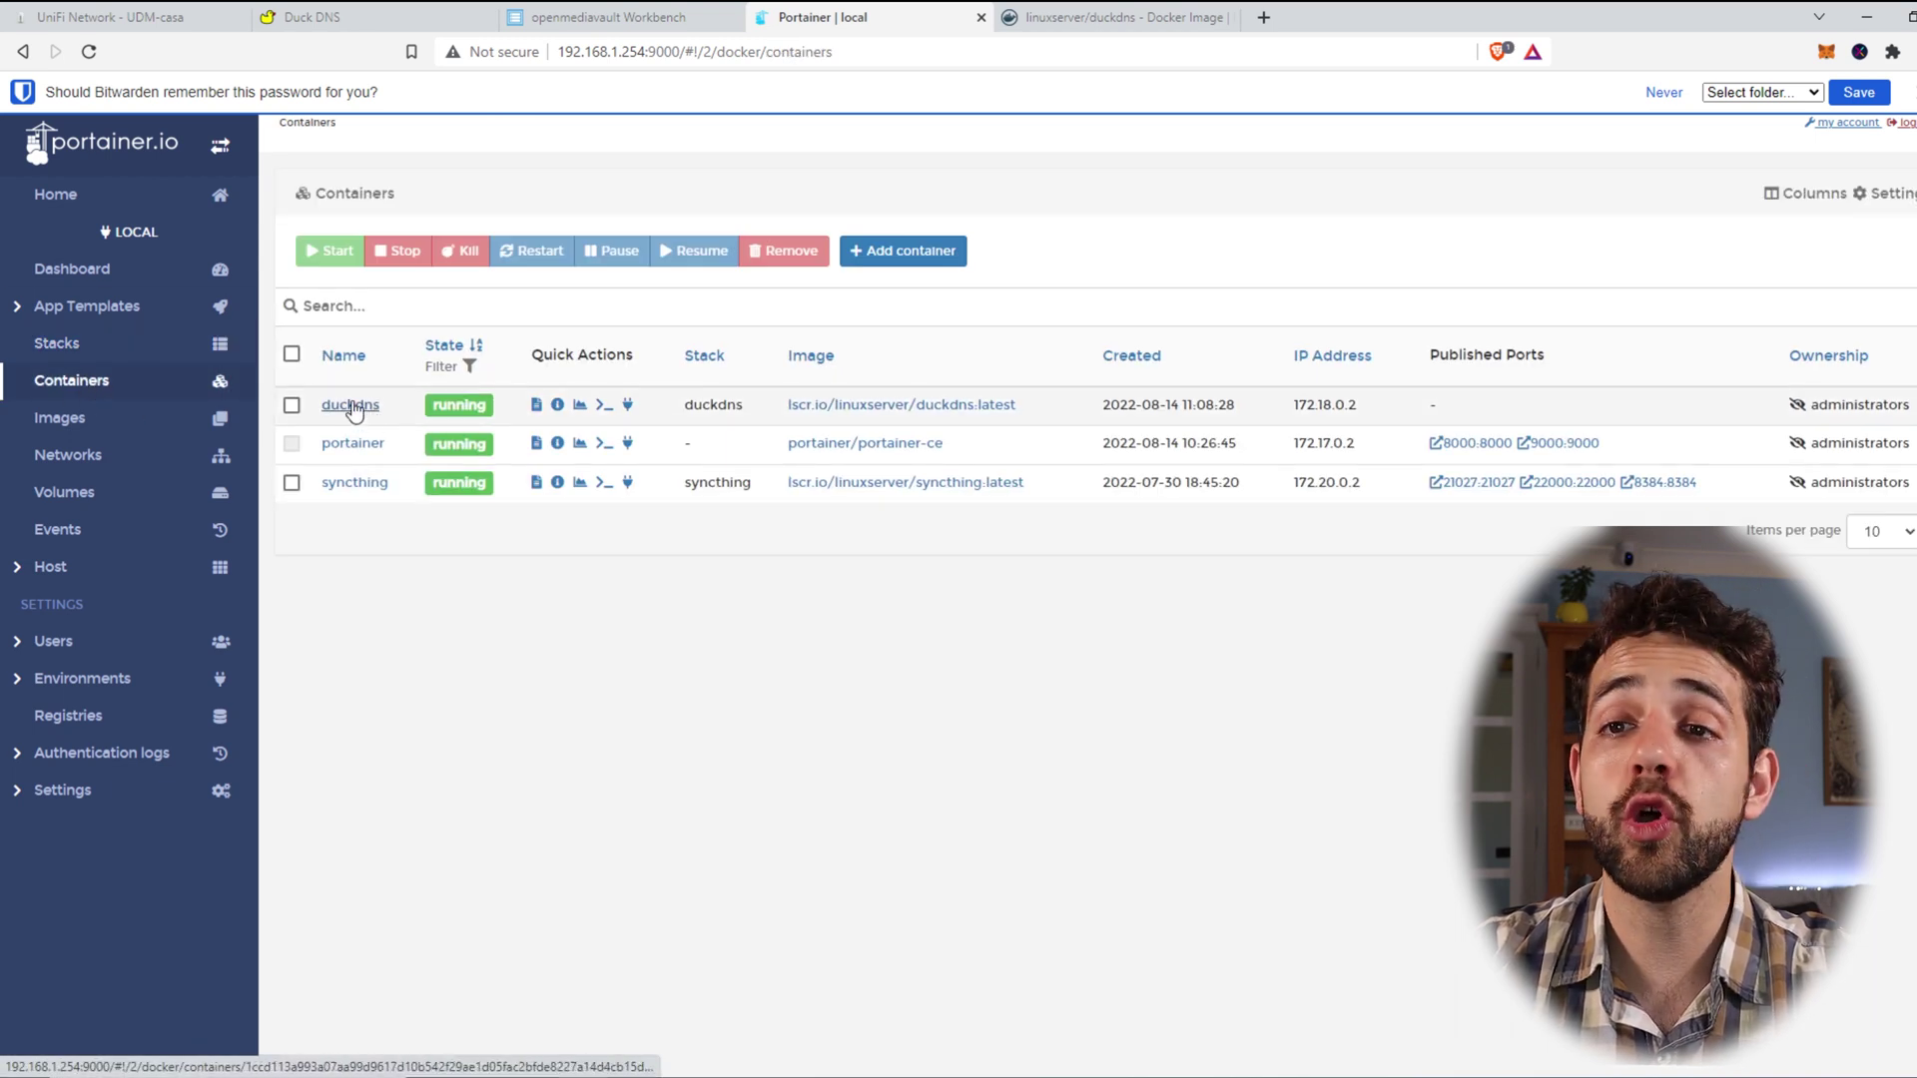
pyautogui.click(348, 407)
pyautogui.click(322, 619)
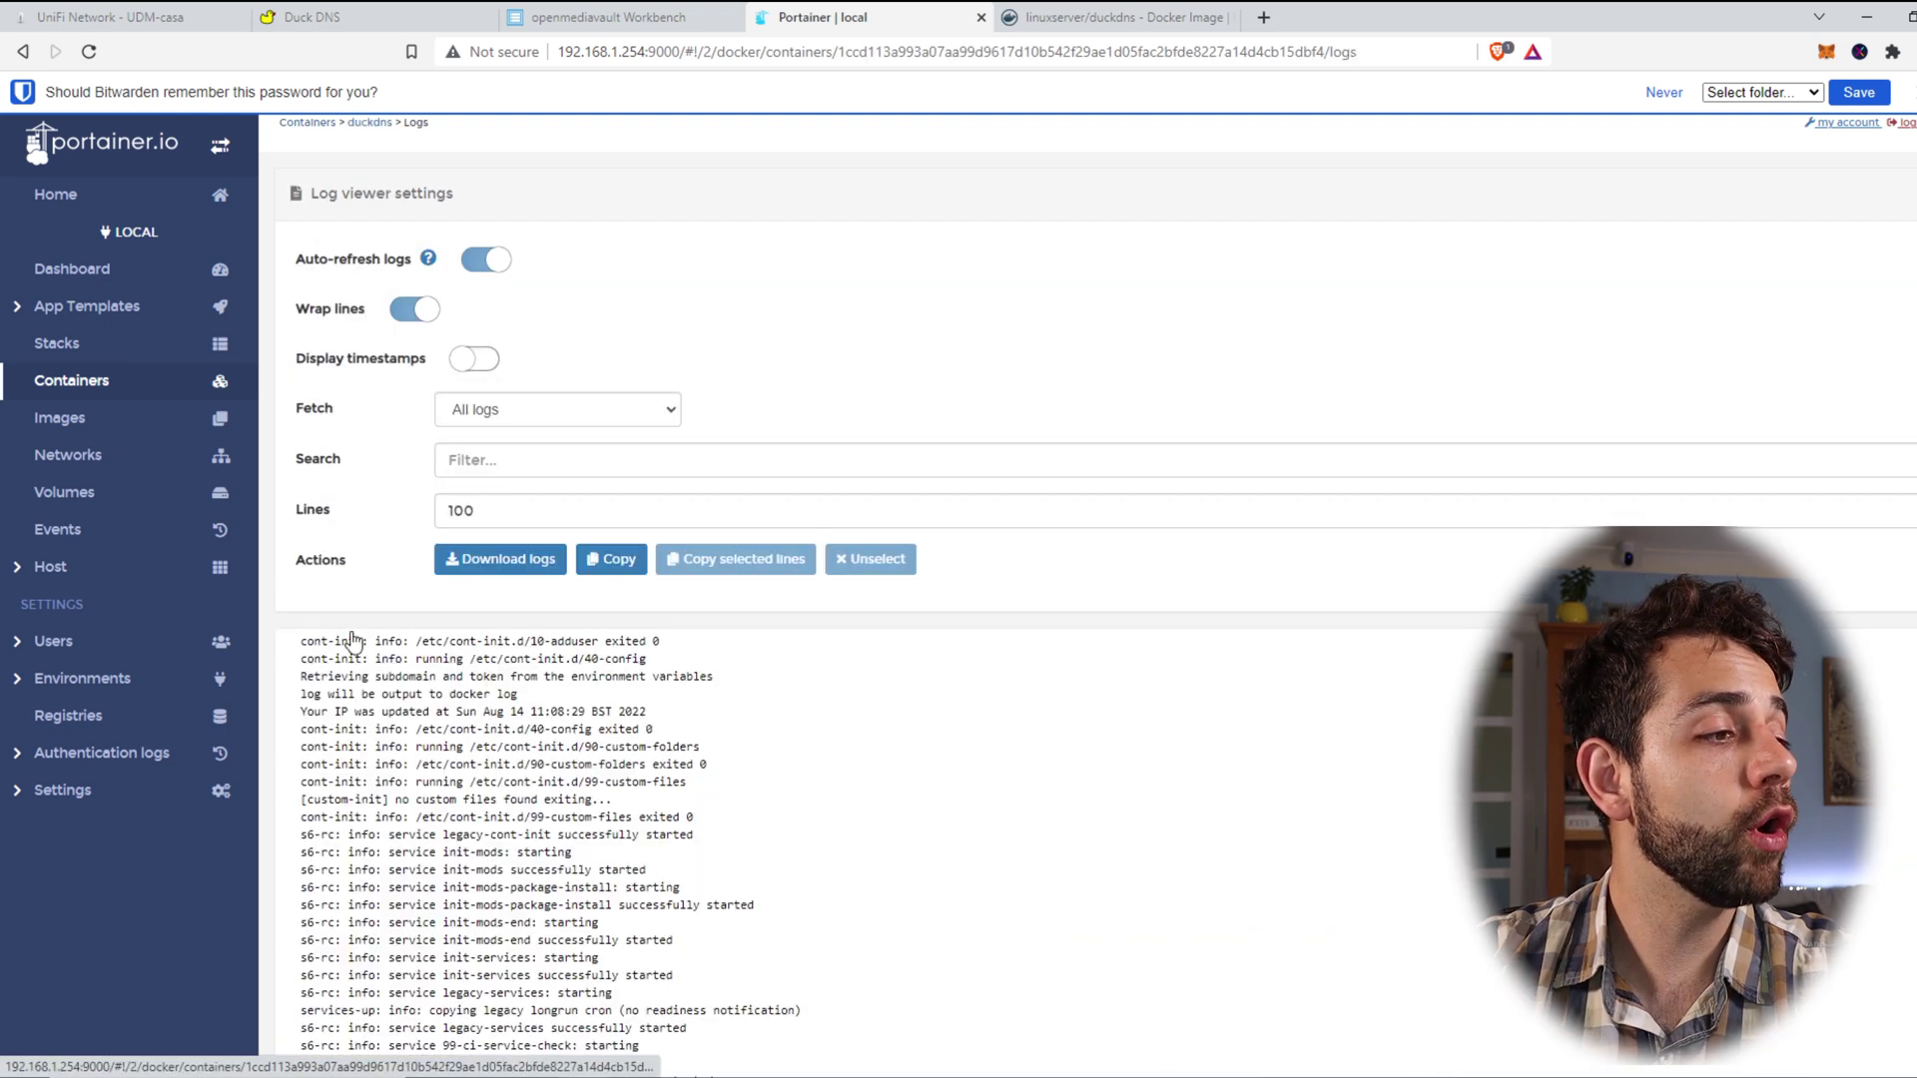
pyautogui.scroll(-1, 477, 1016)
pyautogui.moveTo(342, 970); pyautogui.dragTo(357, 973)
pyautogui.moveTo(750, 992); pyautogui.dragTo(366, 991)
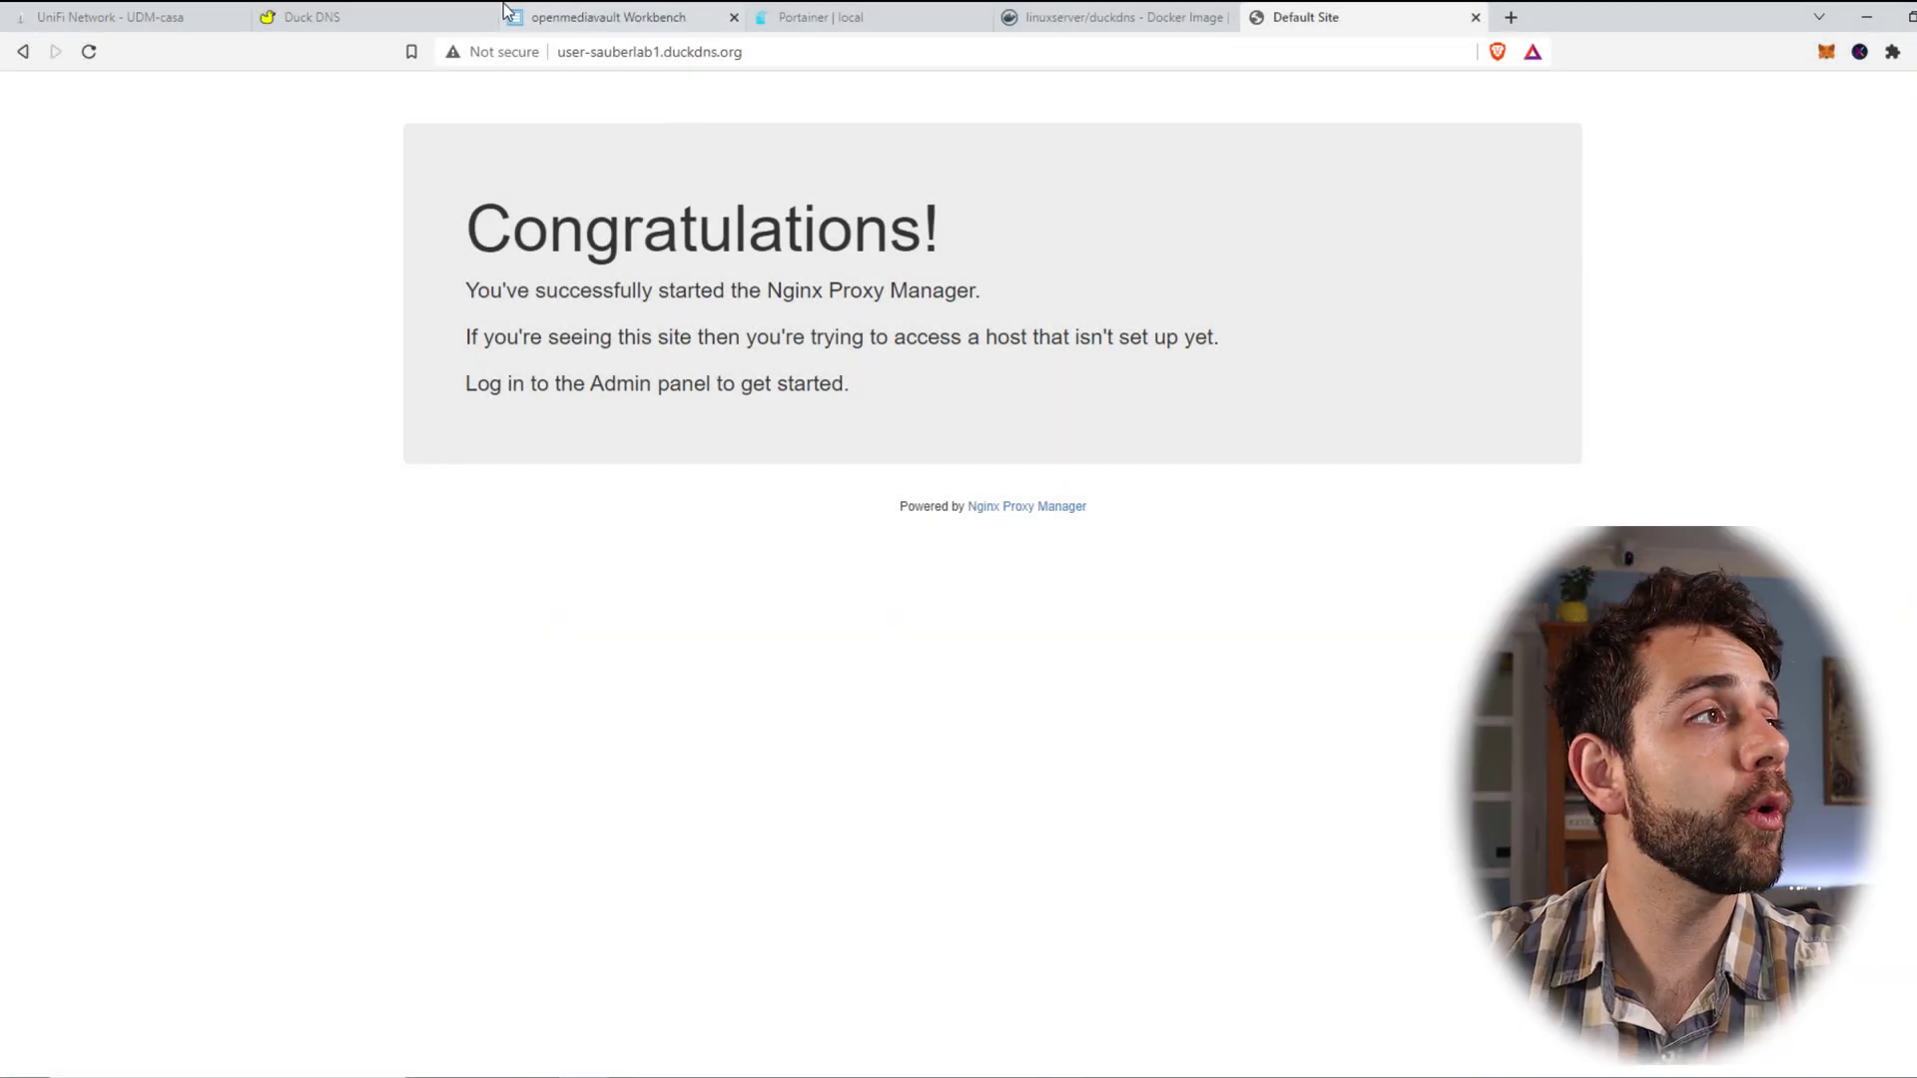
# Step: Verify user-sauberlab1.duckdns.org shows the Nginx Proxy Manager welcome page and copy its address
pyautogui.click(599, 54)
pyautogui.click(849, 64)
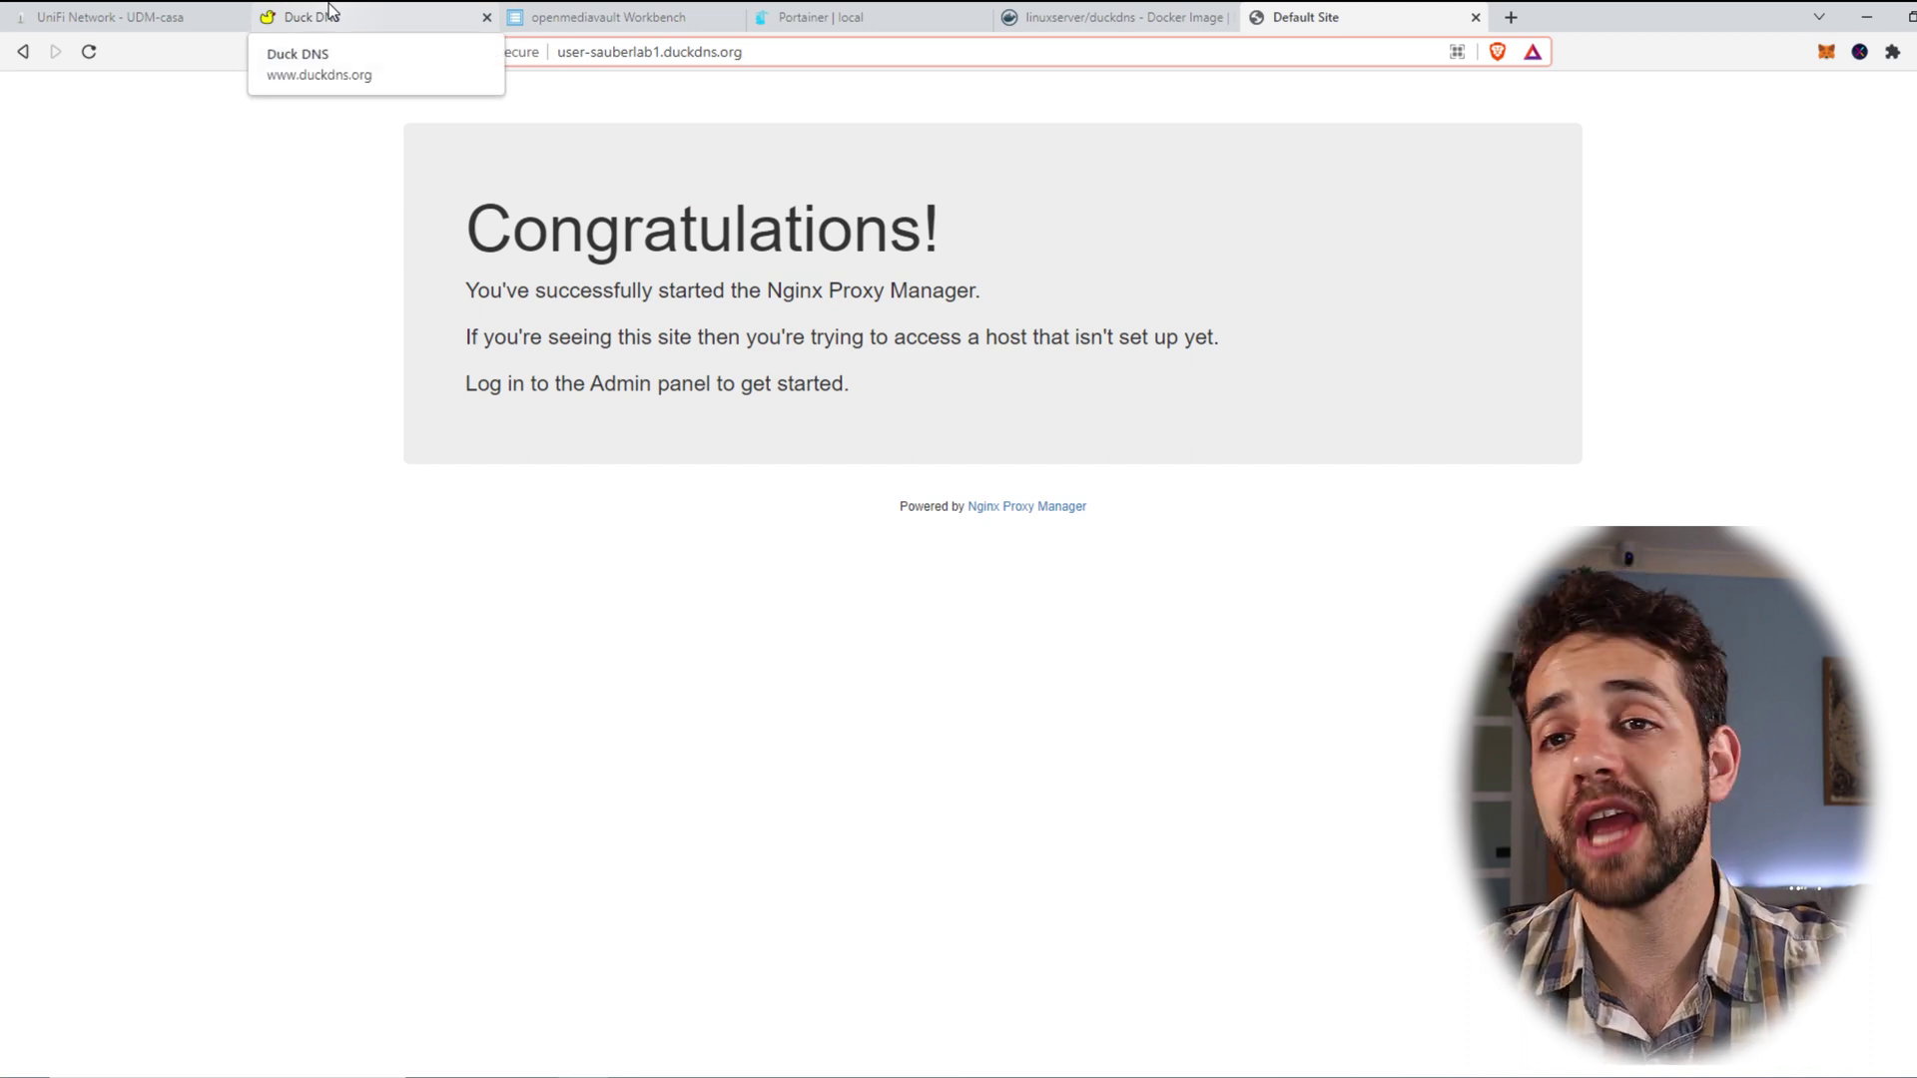
pyautogui.moveTo(441, 263); pyautogui.dragTo(1235, 417)
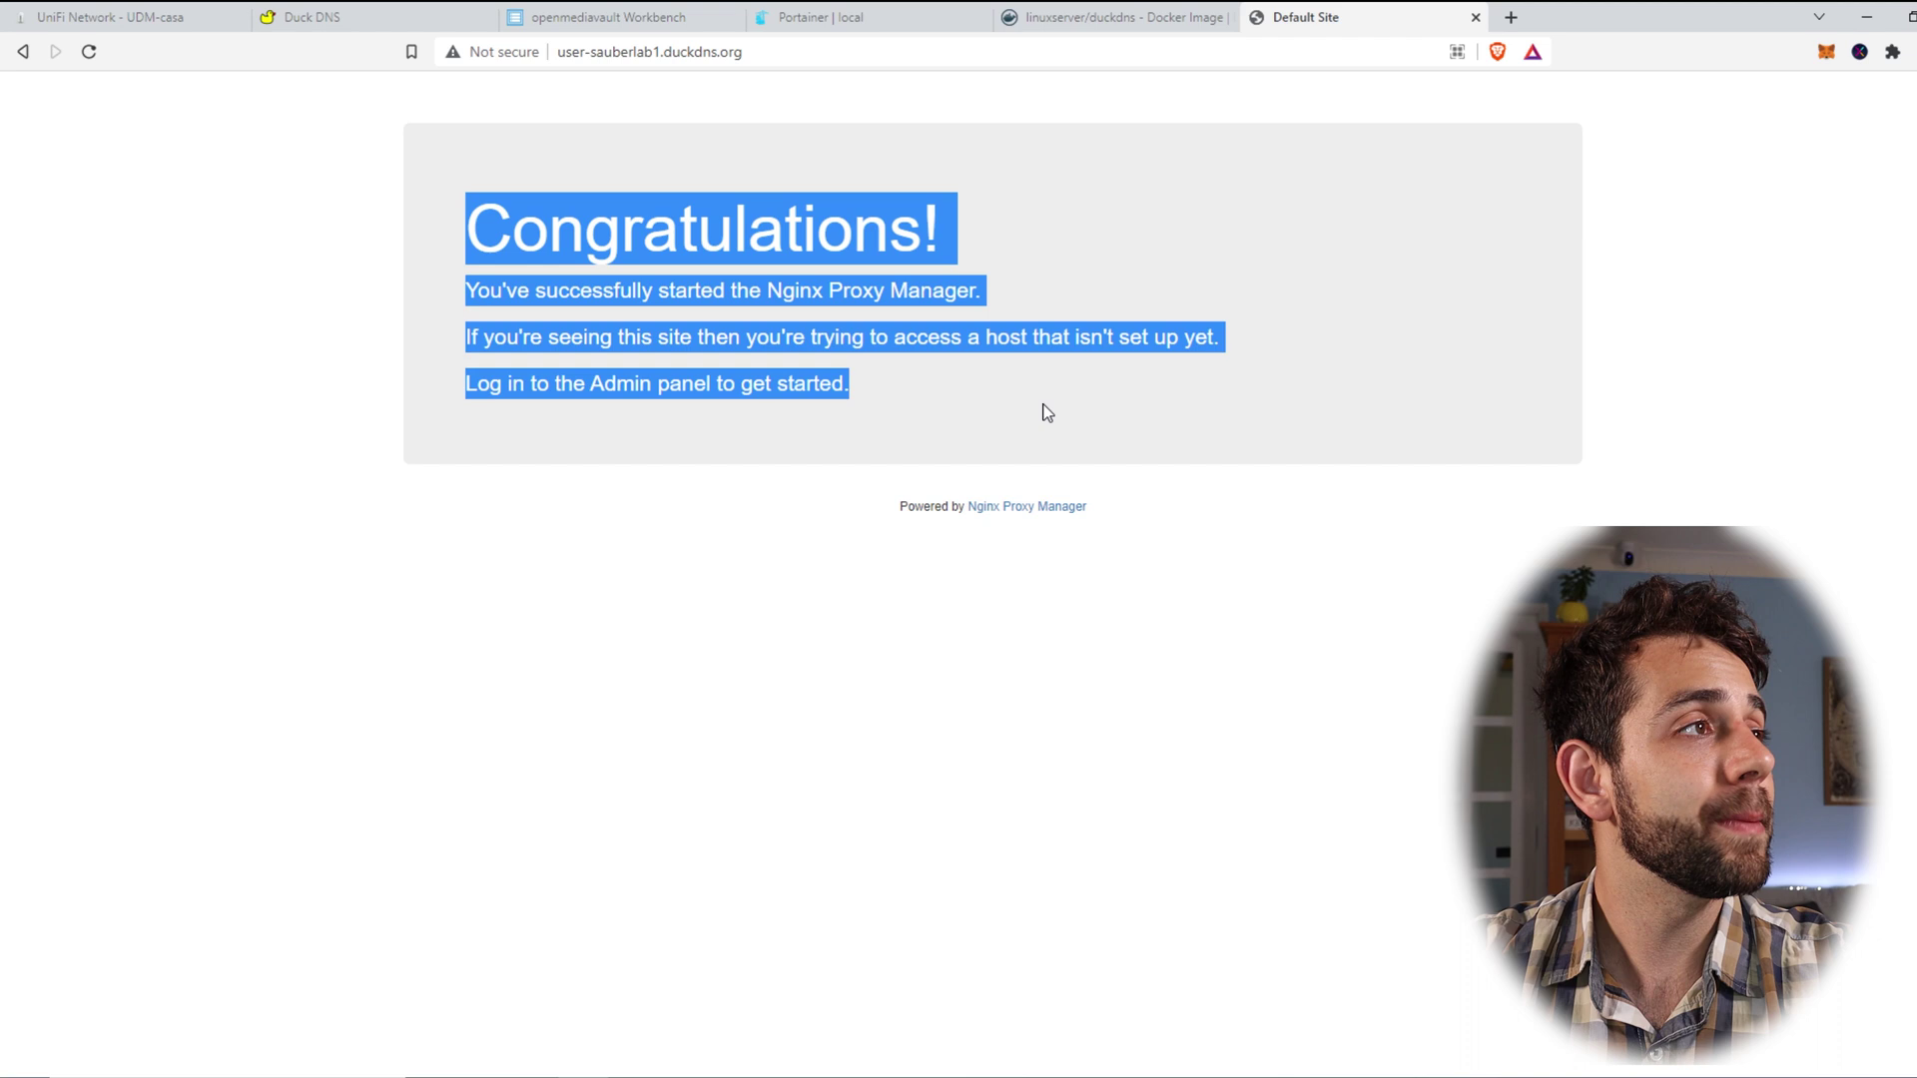
pyautogui.click(751, 52)
pyautogui.hotkey('ctrl', 'c')
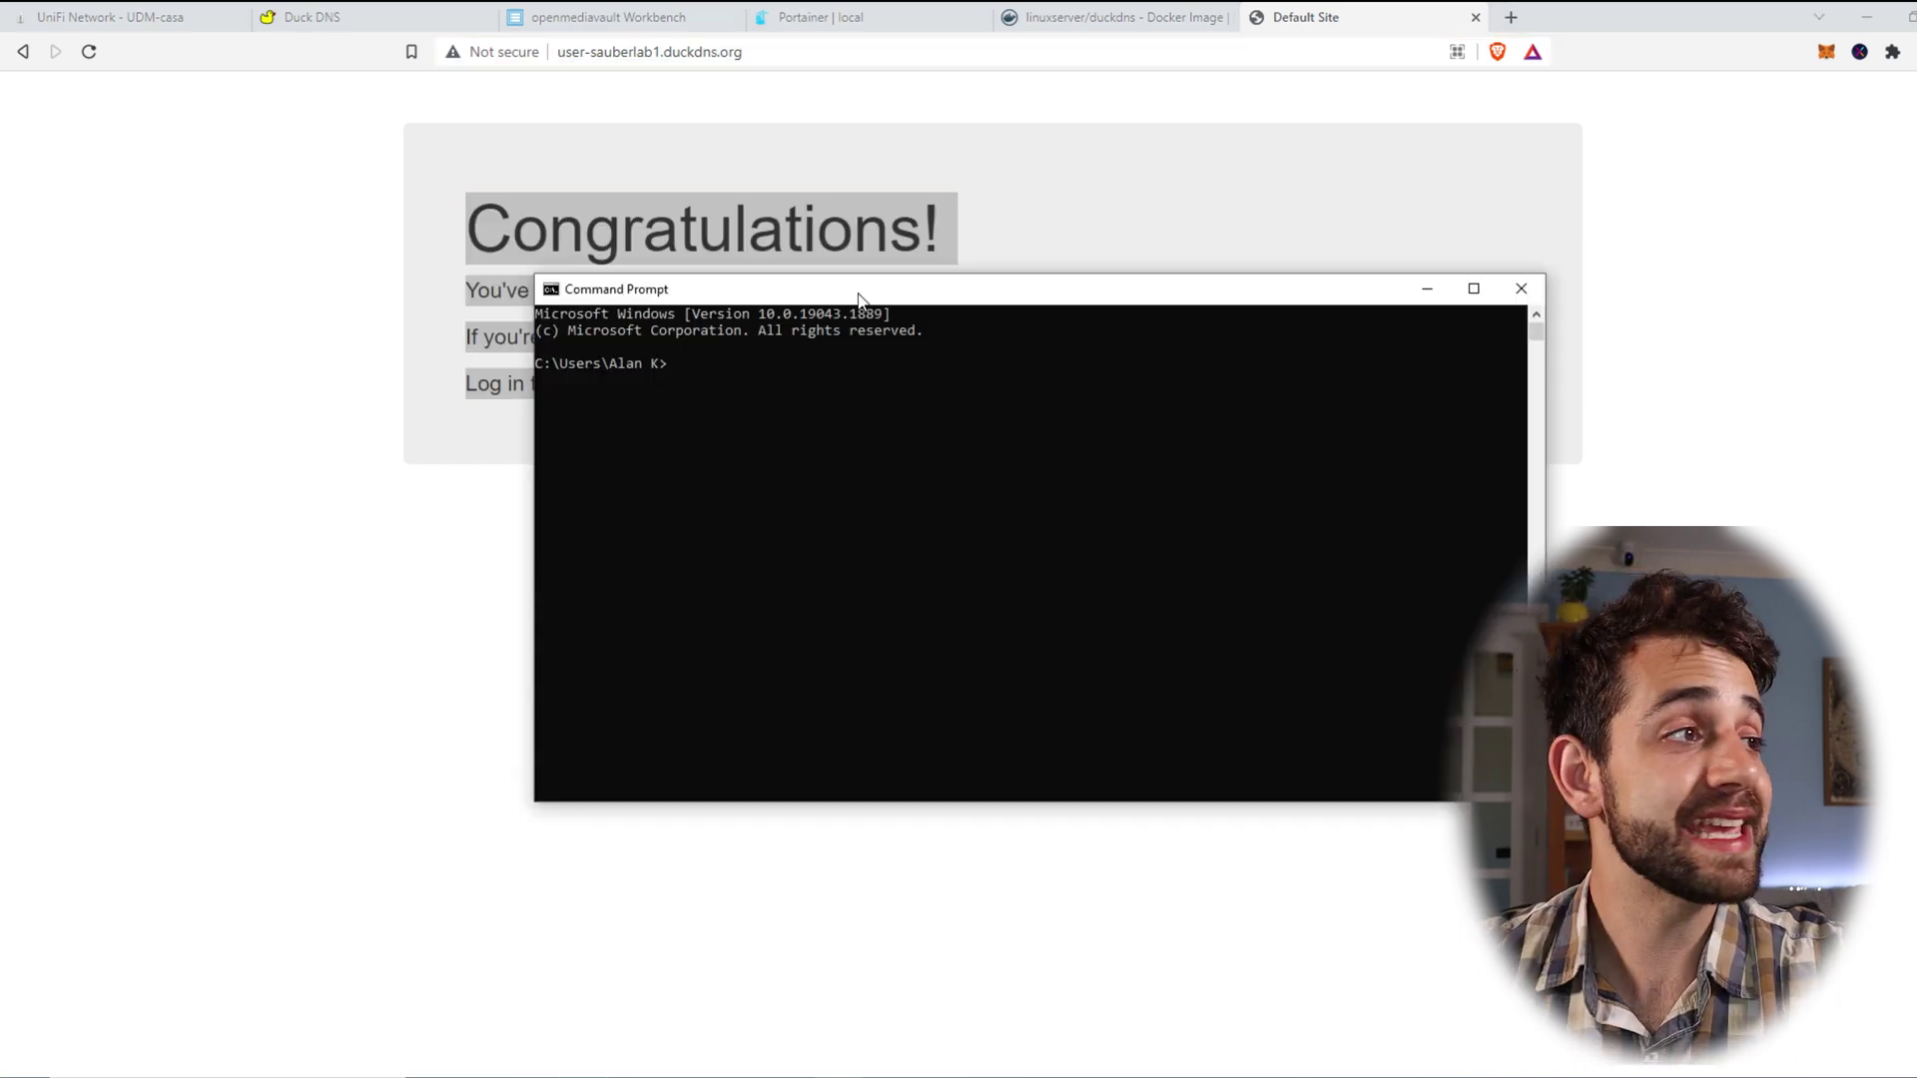
pyautogui.write('ping')
pyautogui.hotkey('ctrl', 'v')
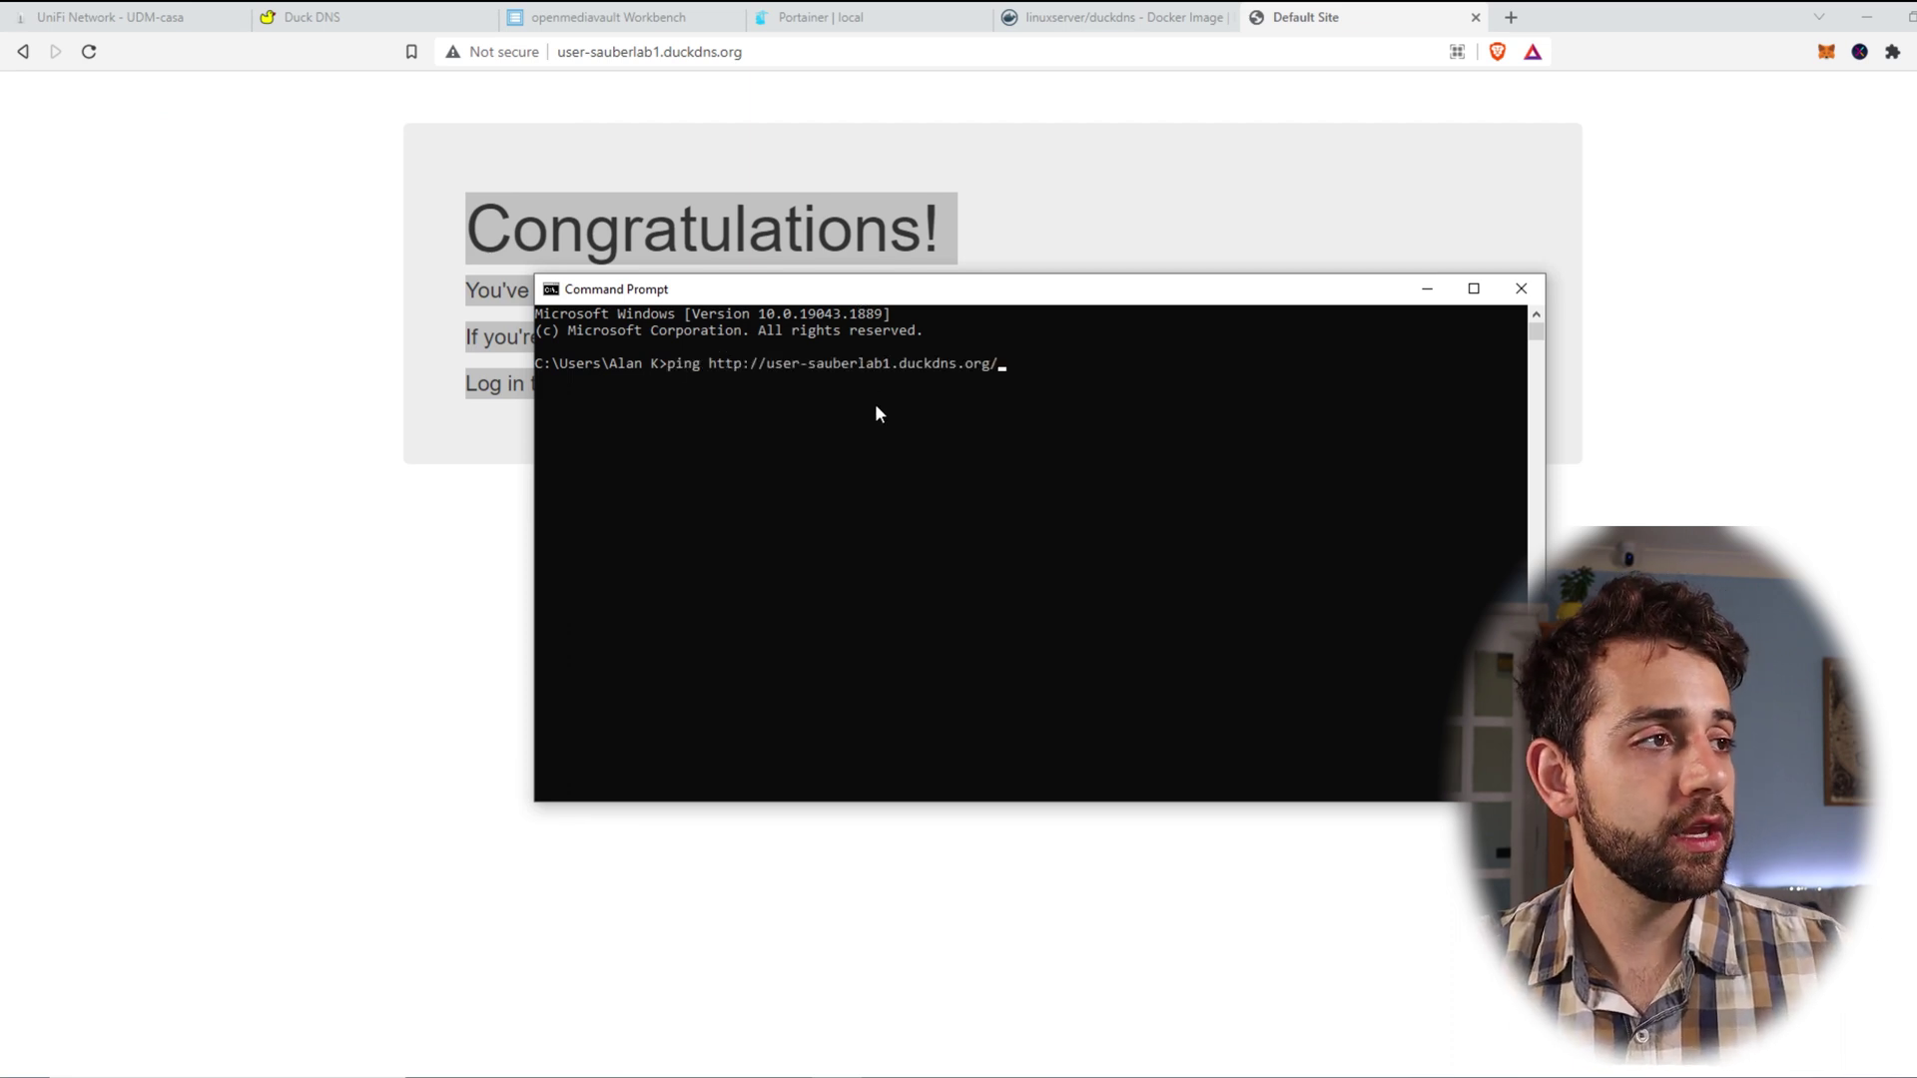
pyautogui.press('BackSpace')
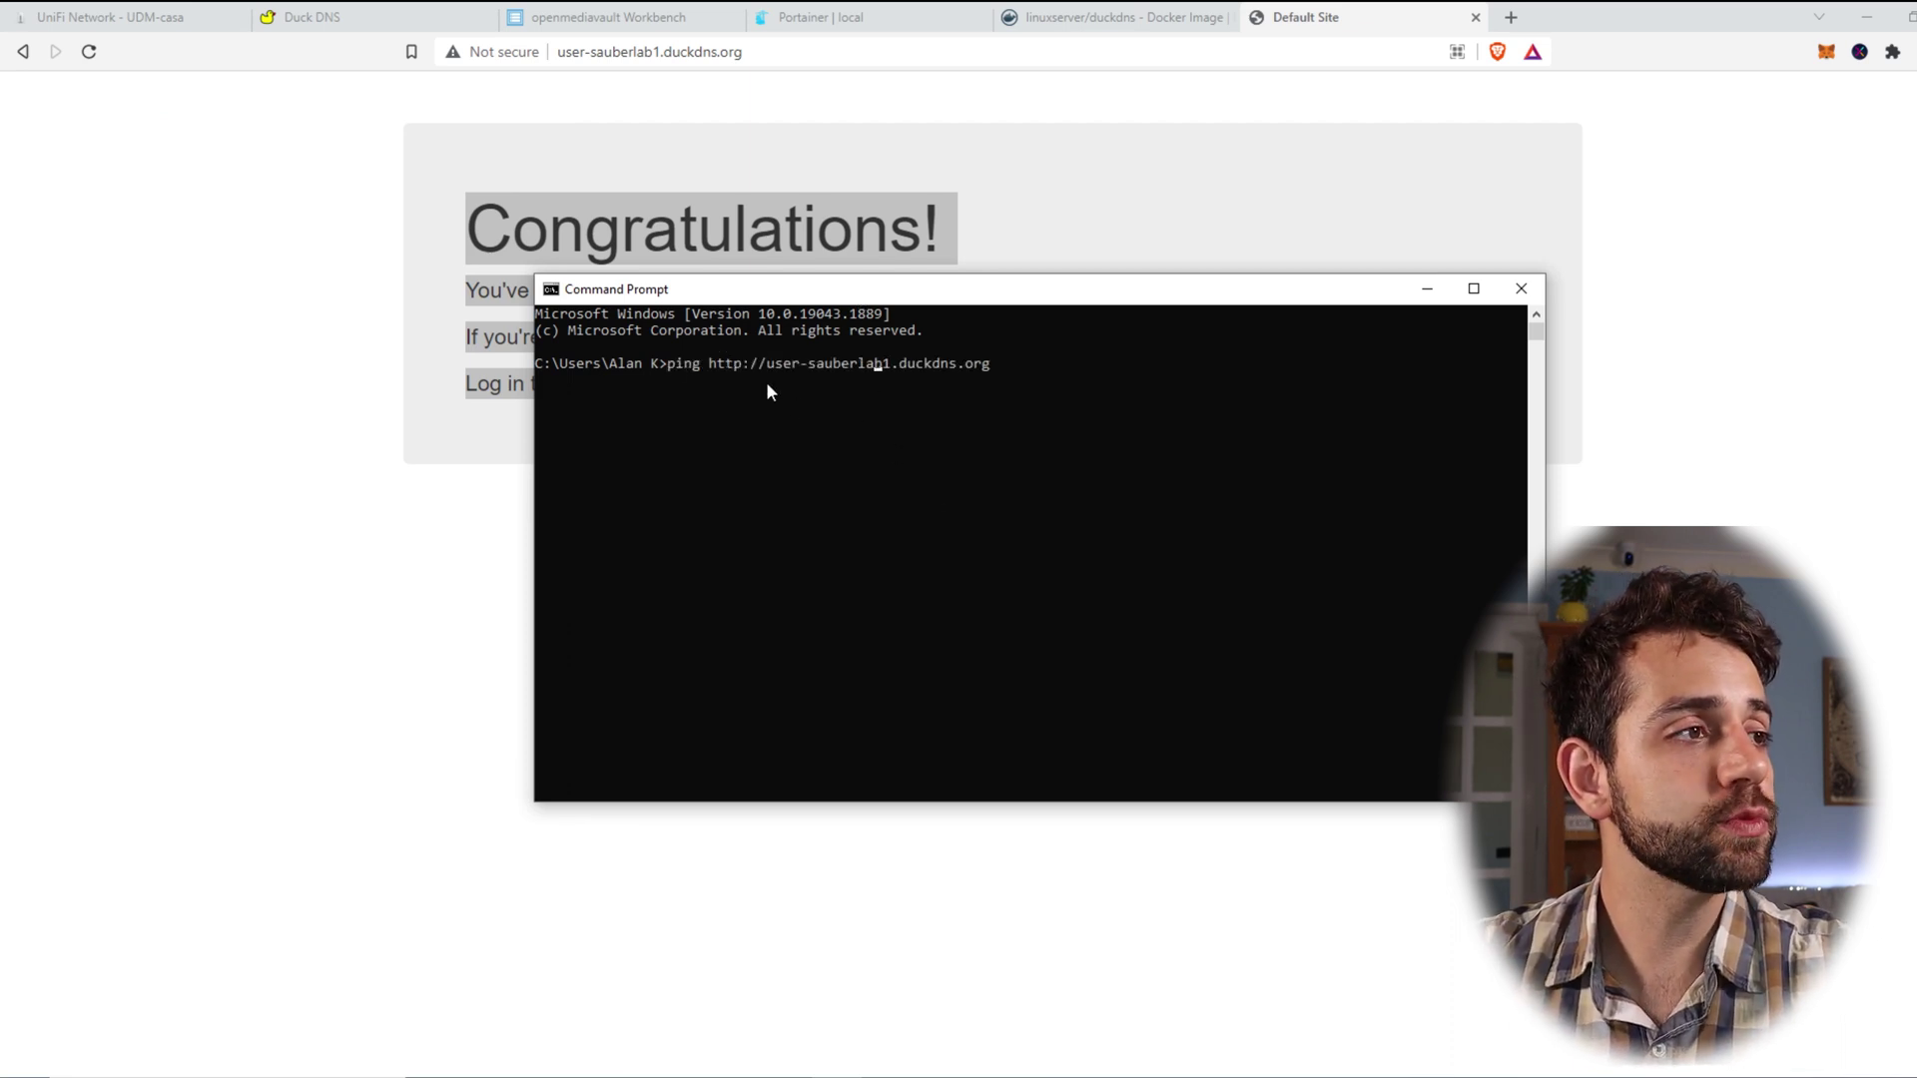
pyautogui.press('BackSpace')
pyautogui.press('BackSpace')
pyautogui.press('BackSpace')
pyautogui.press('BackSpace')
pyautogui.press('BackSpace')
pyautogui.press('BackSpace')
pyautogui.press('BackSpace')
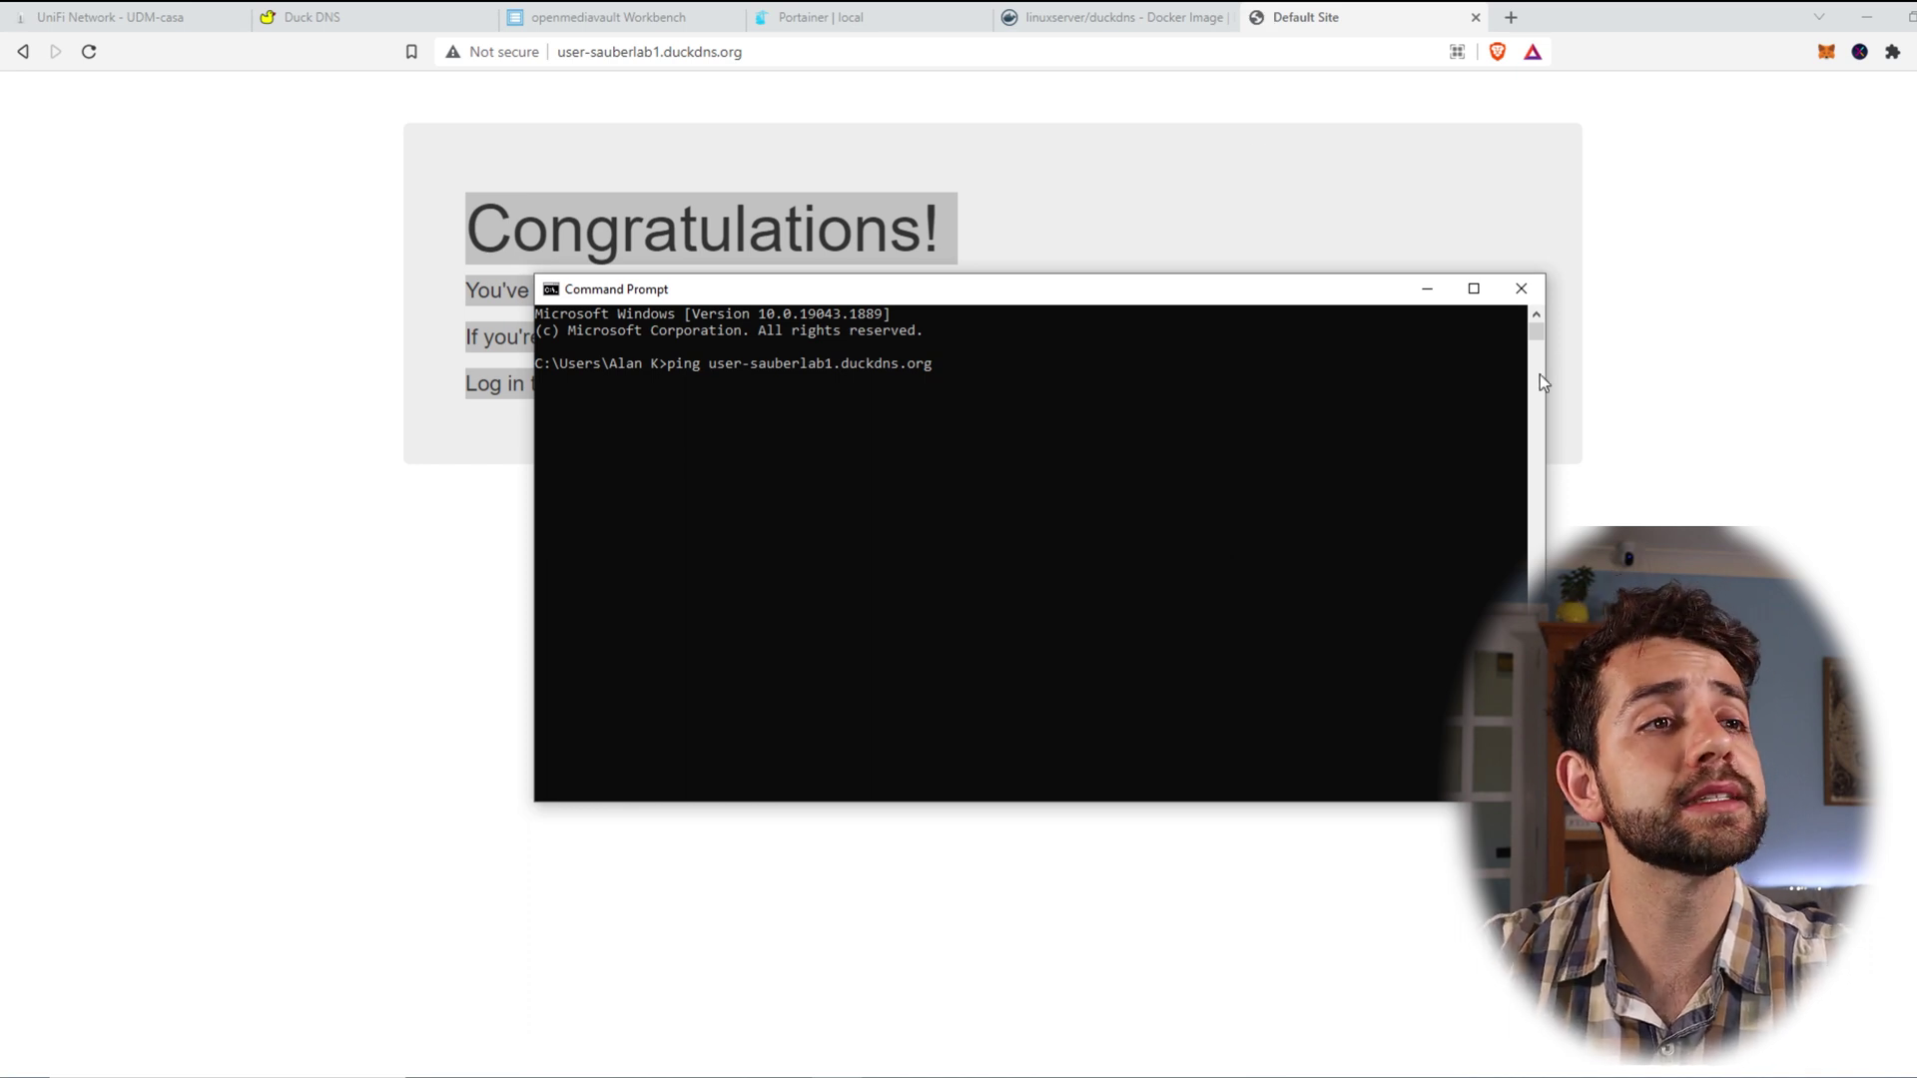
pyautogui.click(1522, 290)
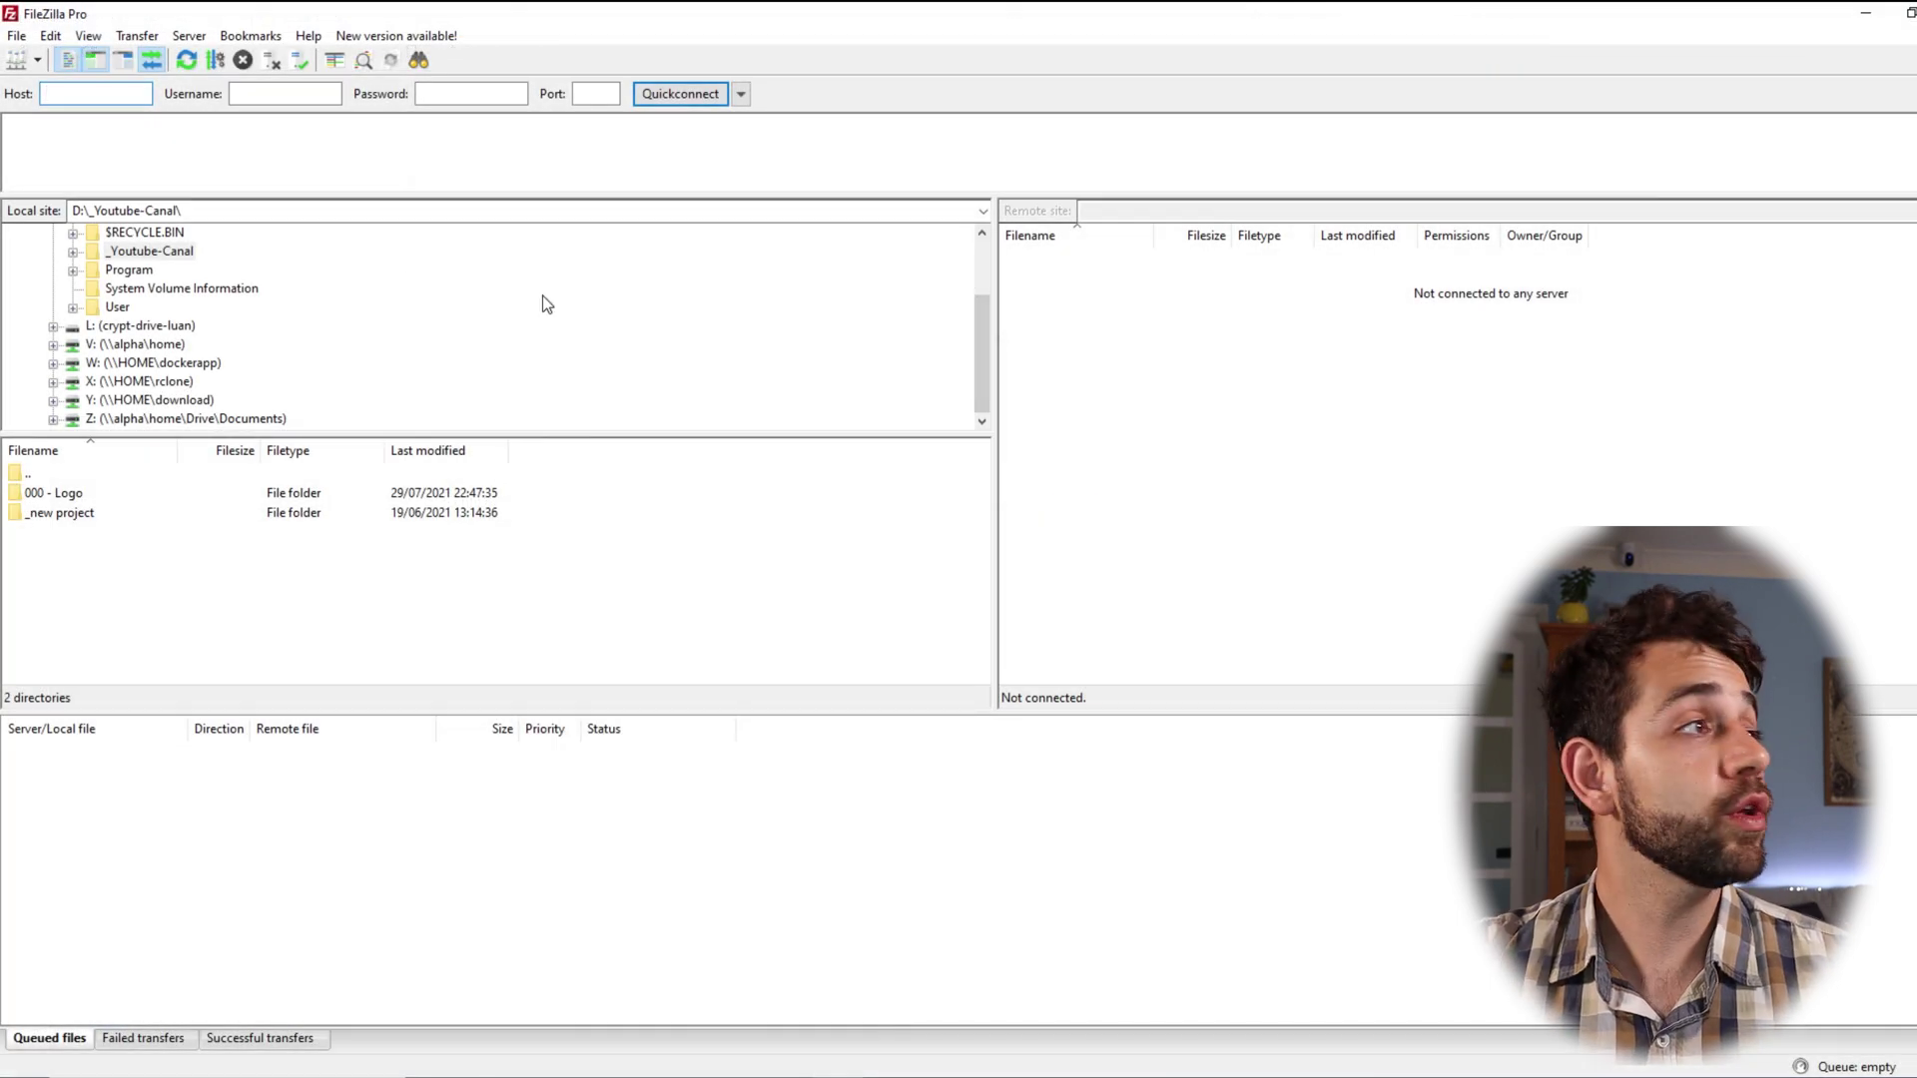
# Step: Quickconnect to user-sauberlab1.duckdns.org on port 21 with the FTP username and password
pyautogui.click(95, 93)
pyautogui.hotkey('ctrl', 'v')
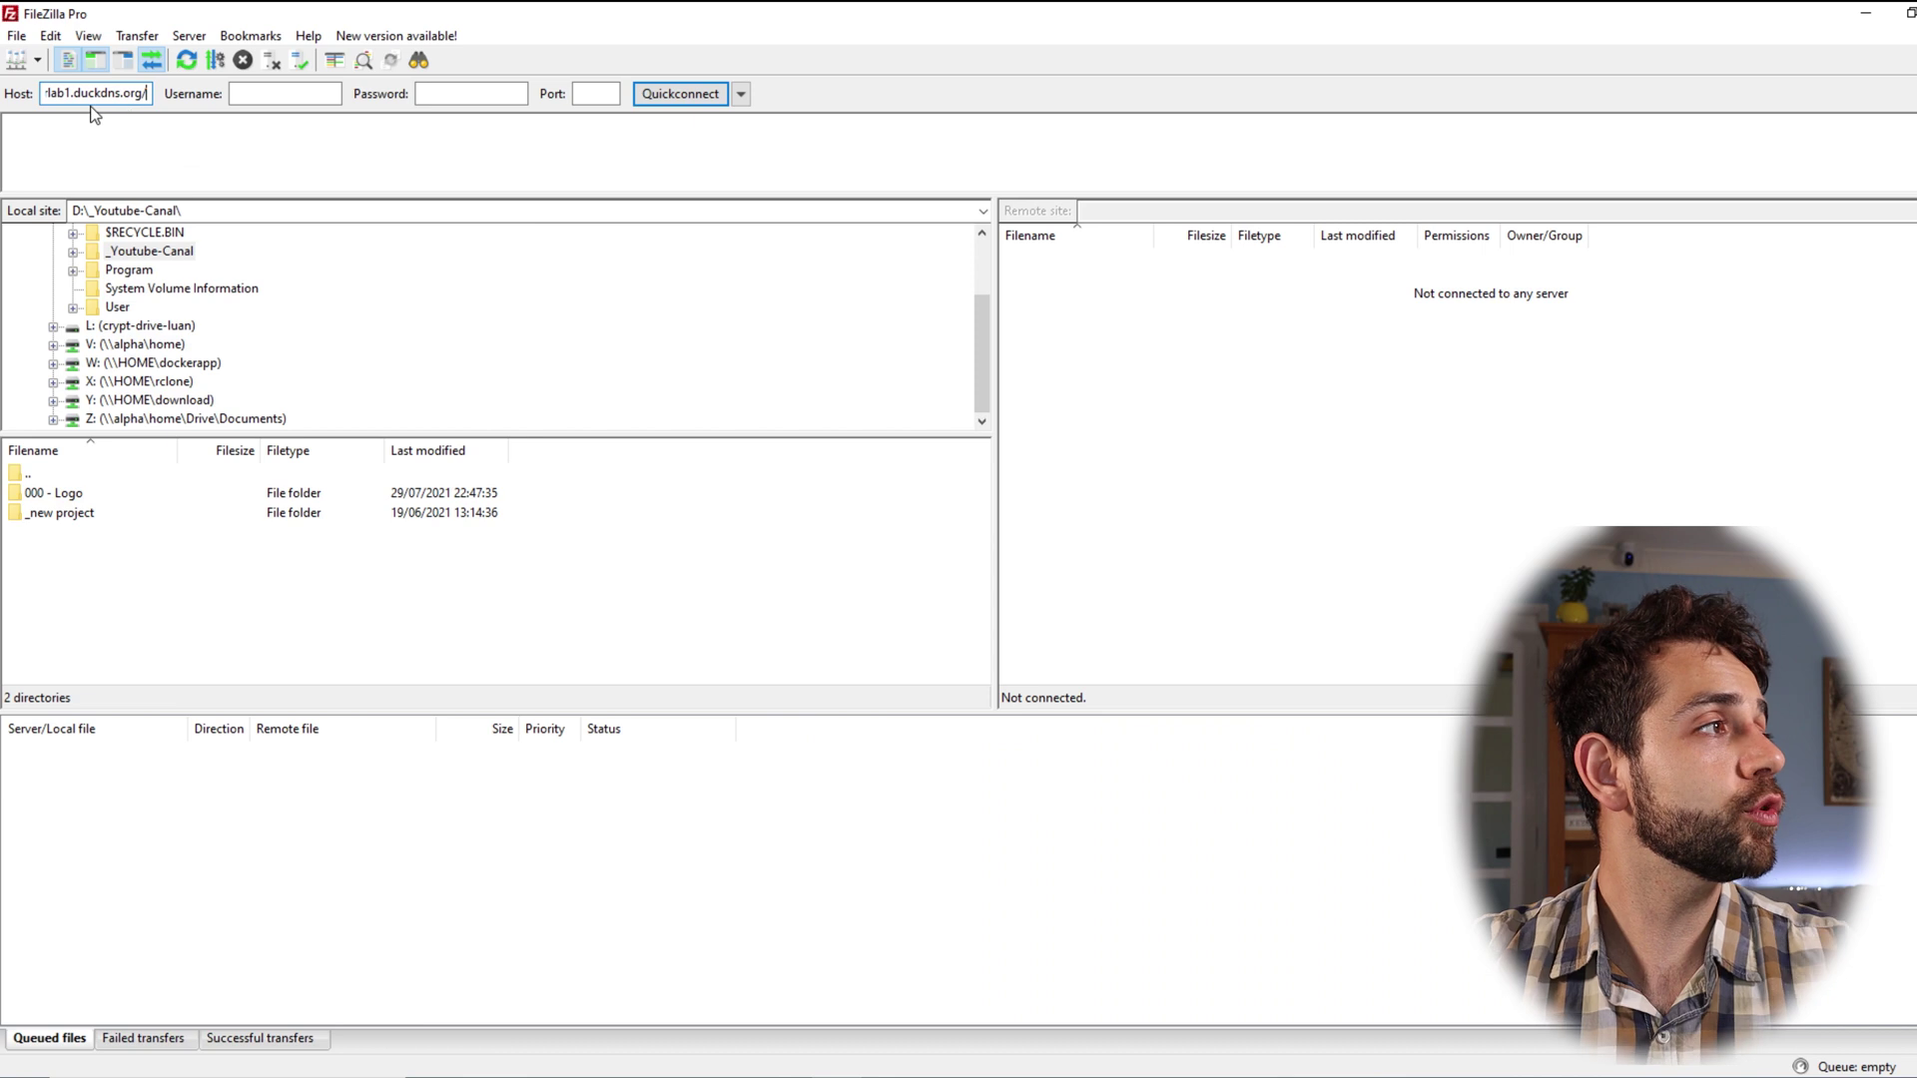
pyautogui.press('Left')
pyautogui.press('Left')
pyautogui.press('Left')
pyautogui.press('Left')
pyautogui.press('Left')
pyautogui.press('Left')
pyautogui.press('Left')
pyautogui.press('Left')
pyautogui.press('Left')
pyautogui.press('Left')
pyautogui.press('Left')
pyautogui.press('Left')
pyautogui.press('Left')
pyautogui.press('Left')
pyautogui.press('Left')
pyautogui.press('Left')
pyautogui.press('Left')
pyautogui.press('Left')
pyautogui.press('Left')
pyautogui.press('Left')
pyautogui.press('Left')
pyautogui.press('Left')
pyautogui.press('Left')
pyautogui.press('Left')
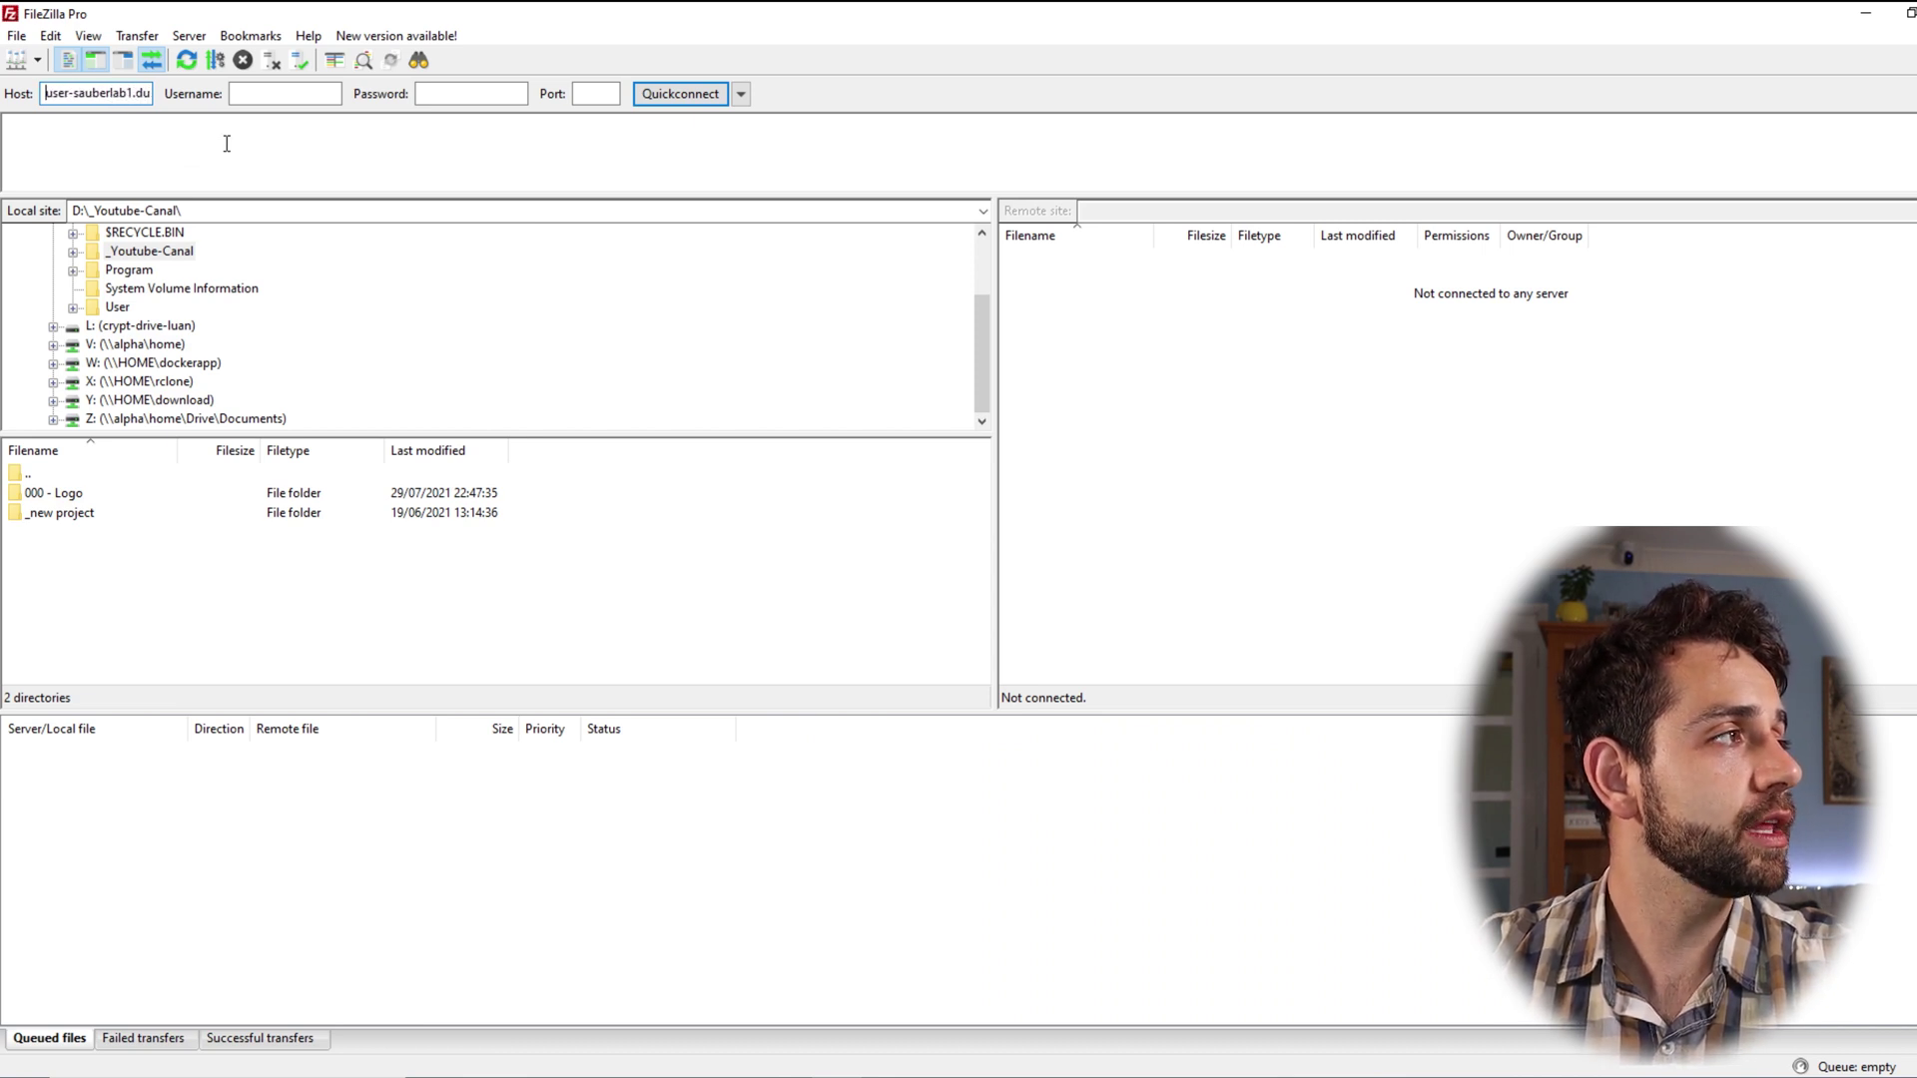
pyautogui.click(277, 97)
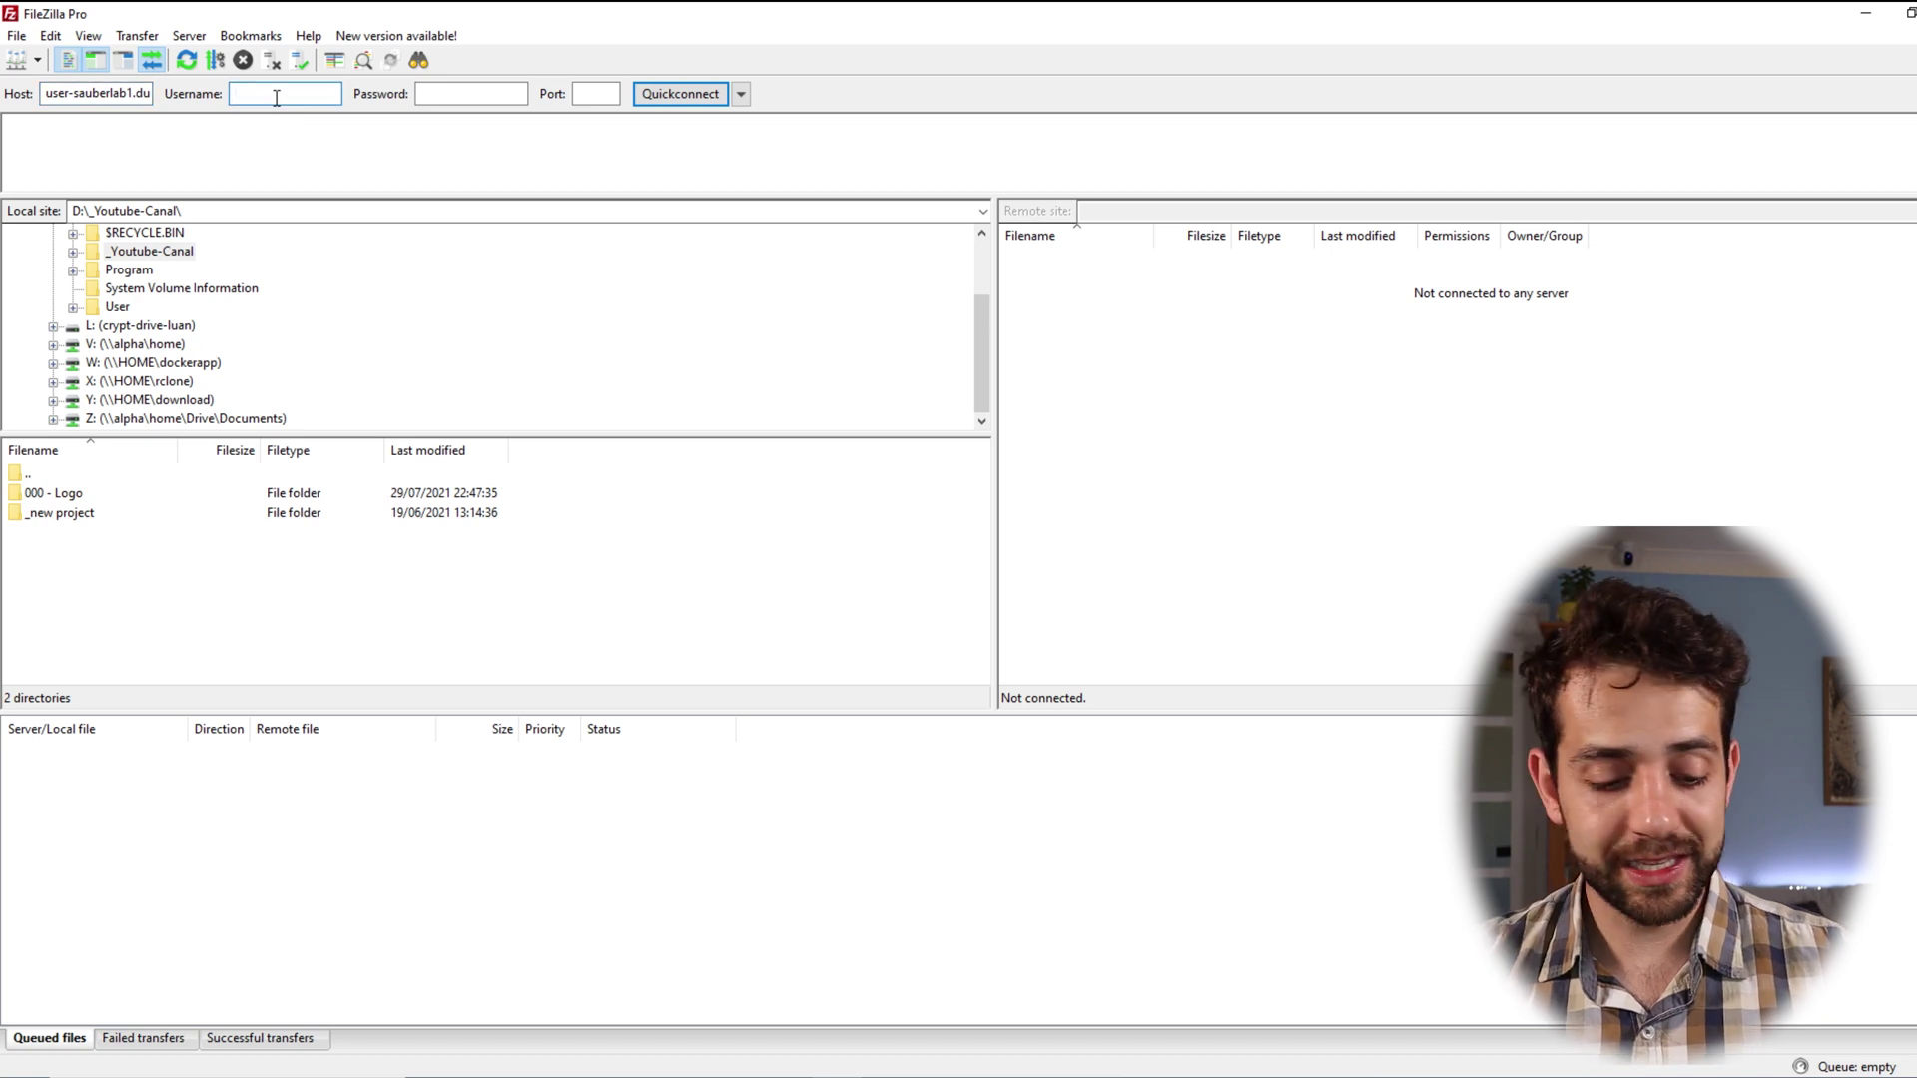
pyautogui.write('ftp')
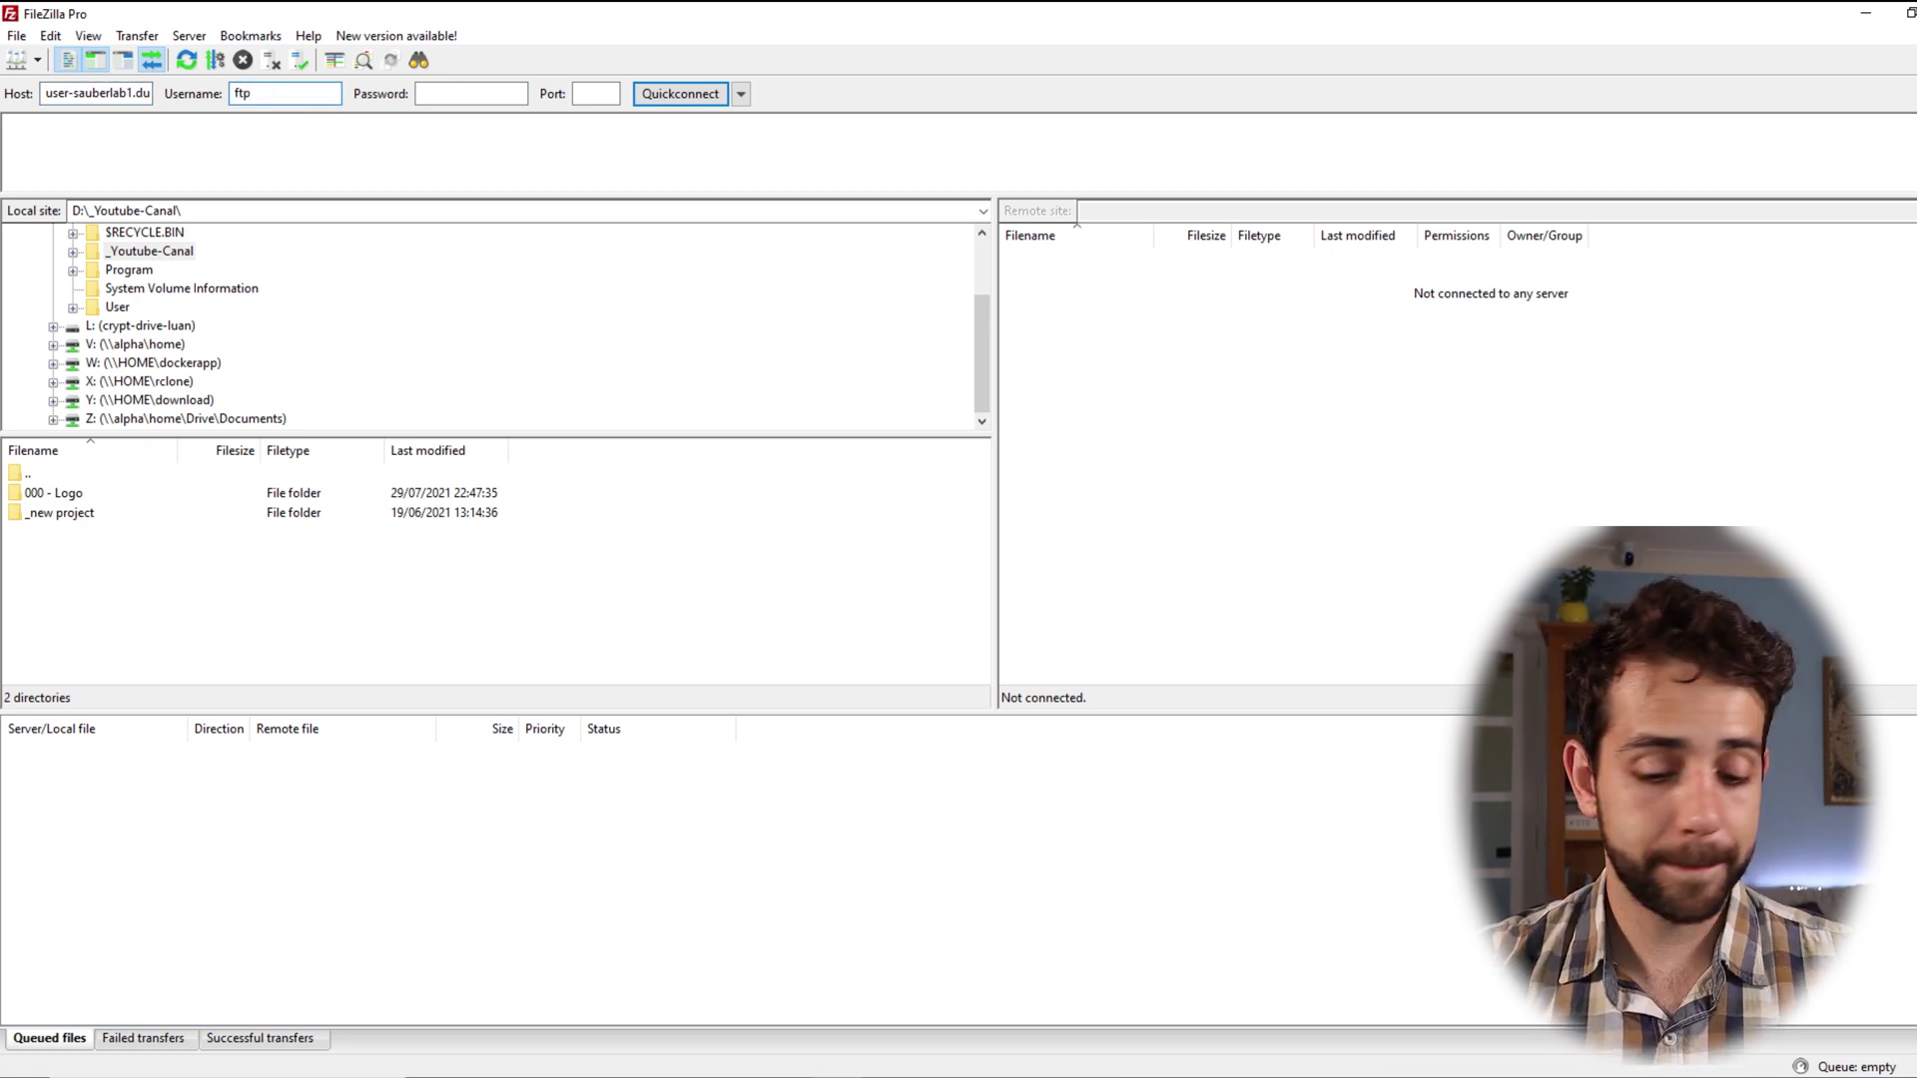
pyautogui.write('-user')
pyautogui.press('Tab')
pyautogui.write('********')
pyautogui.press('Tab')
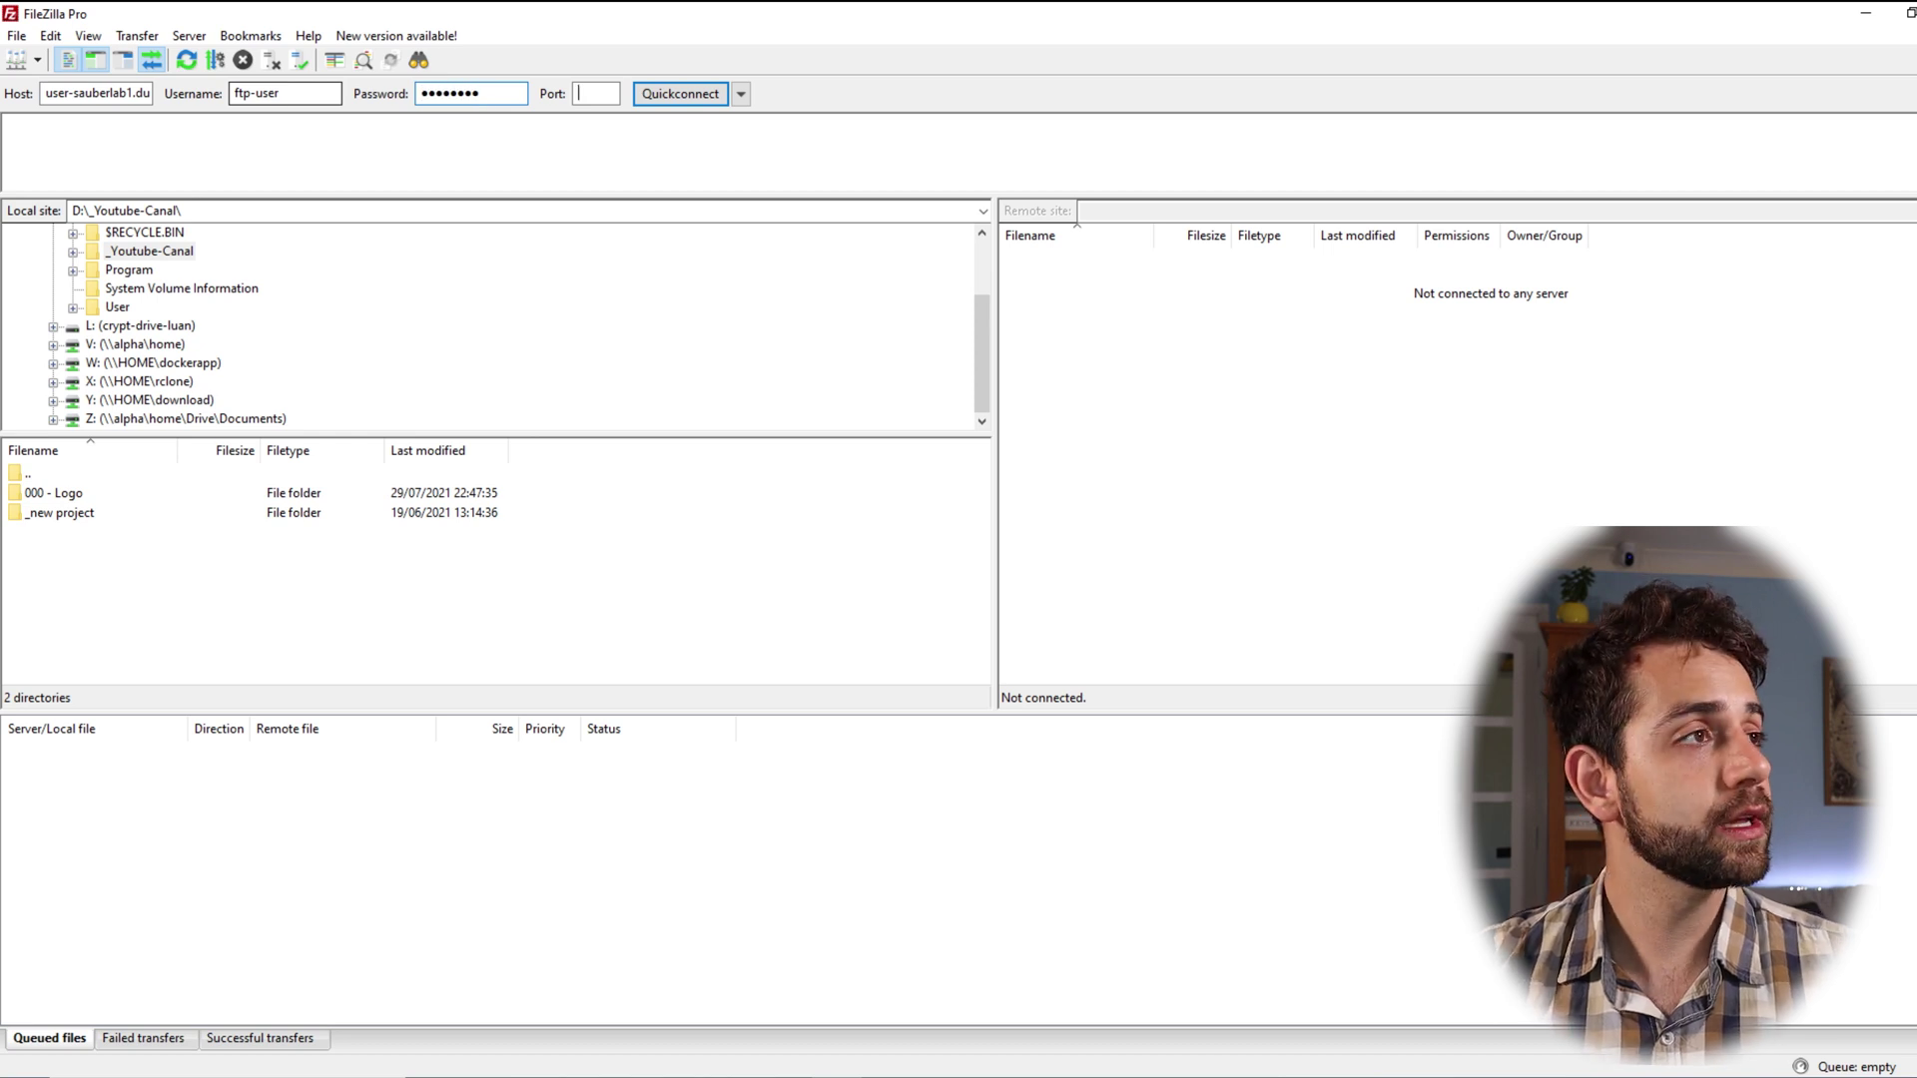
pyautogui.write('21')
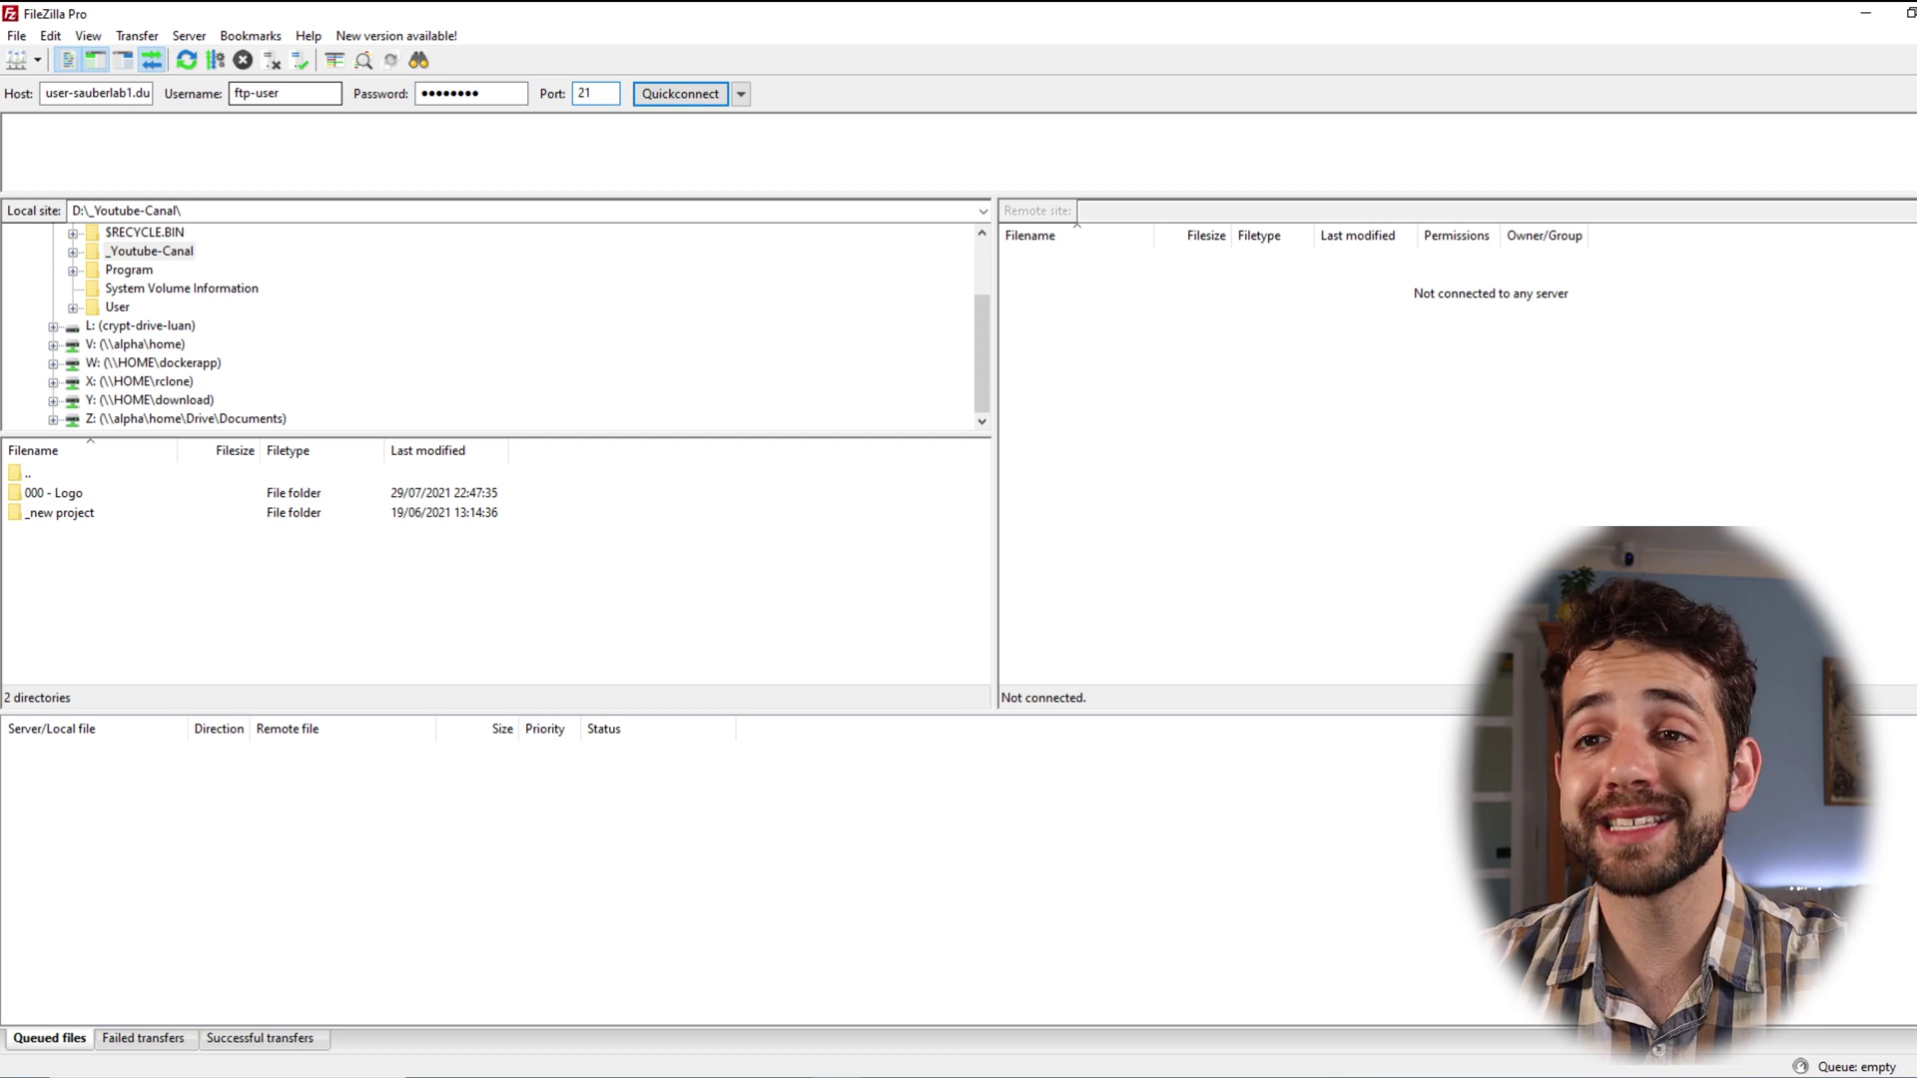
pyautogui.press('Return')
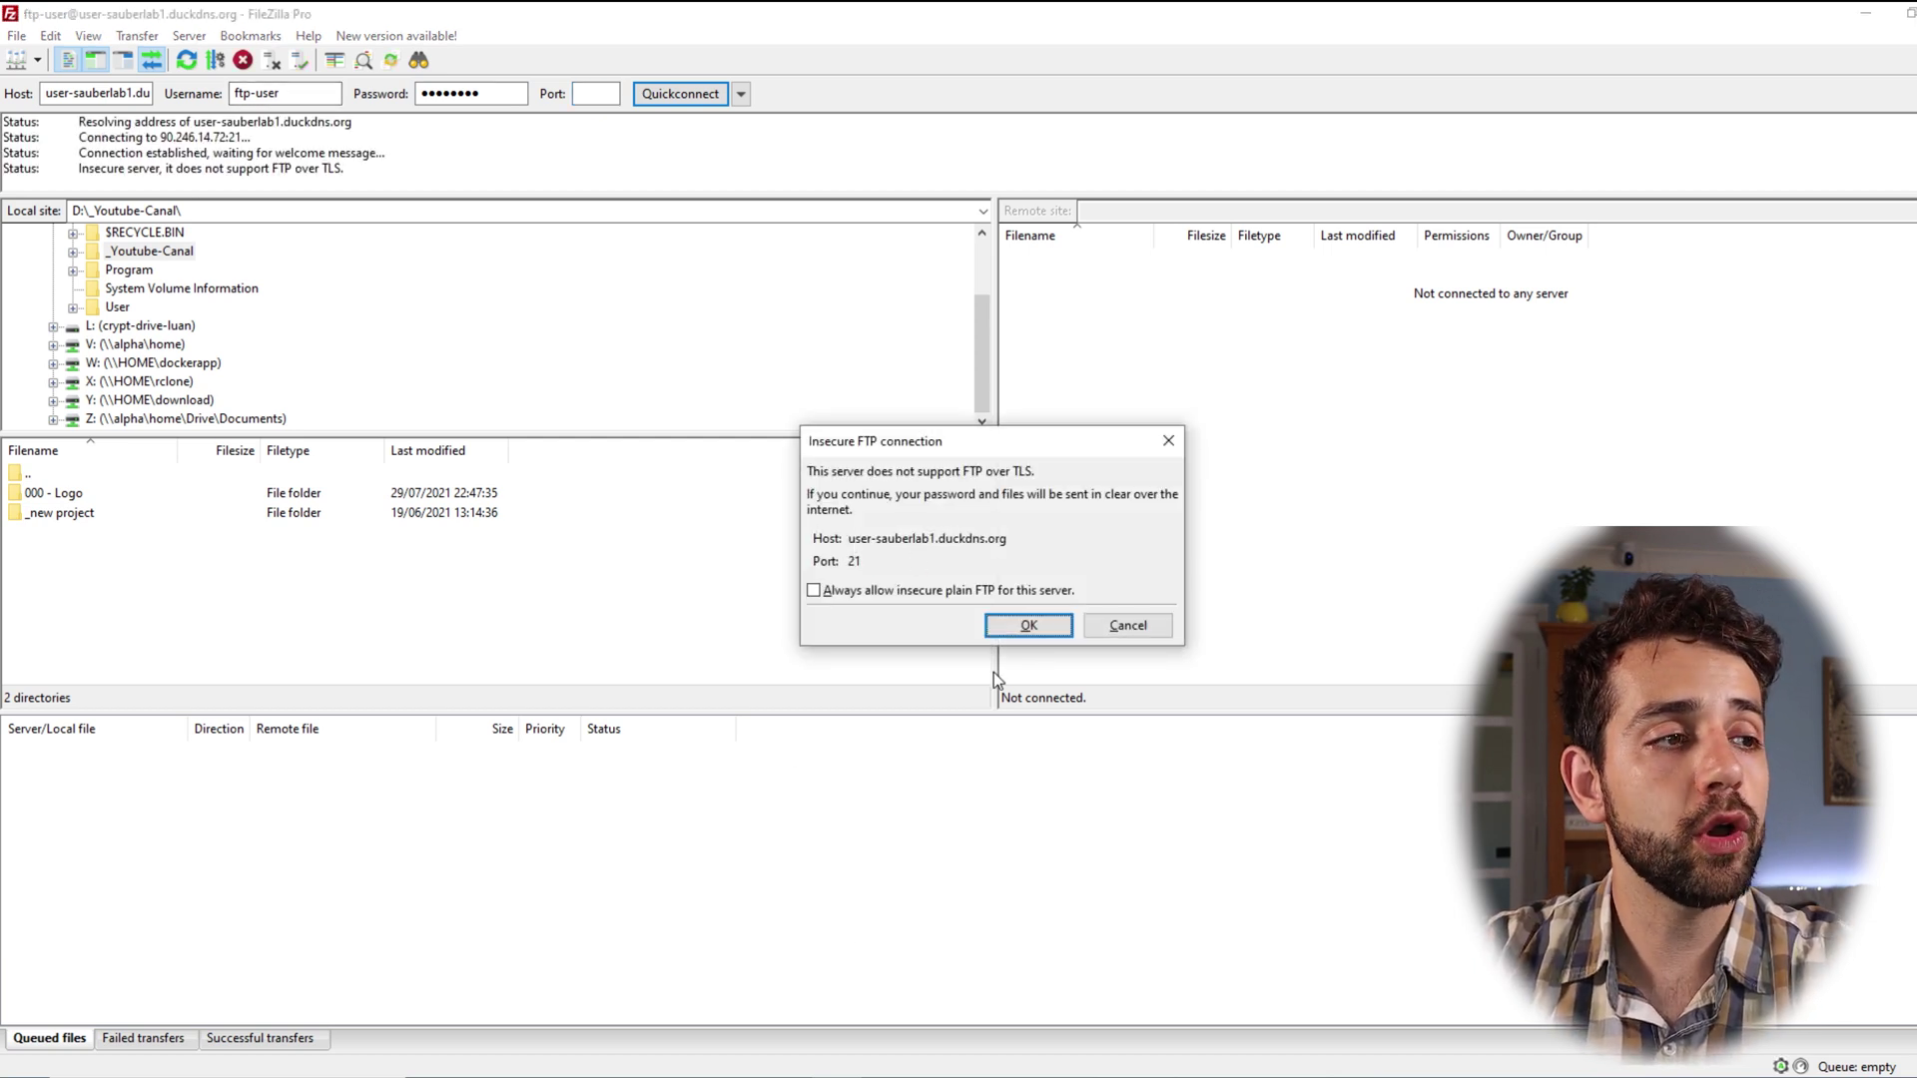
# Step: Accept the insecure FTP warning, then upload the local _new project folder into remote home
pyautogui.click(1029, 627)
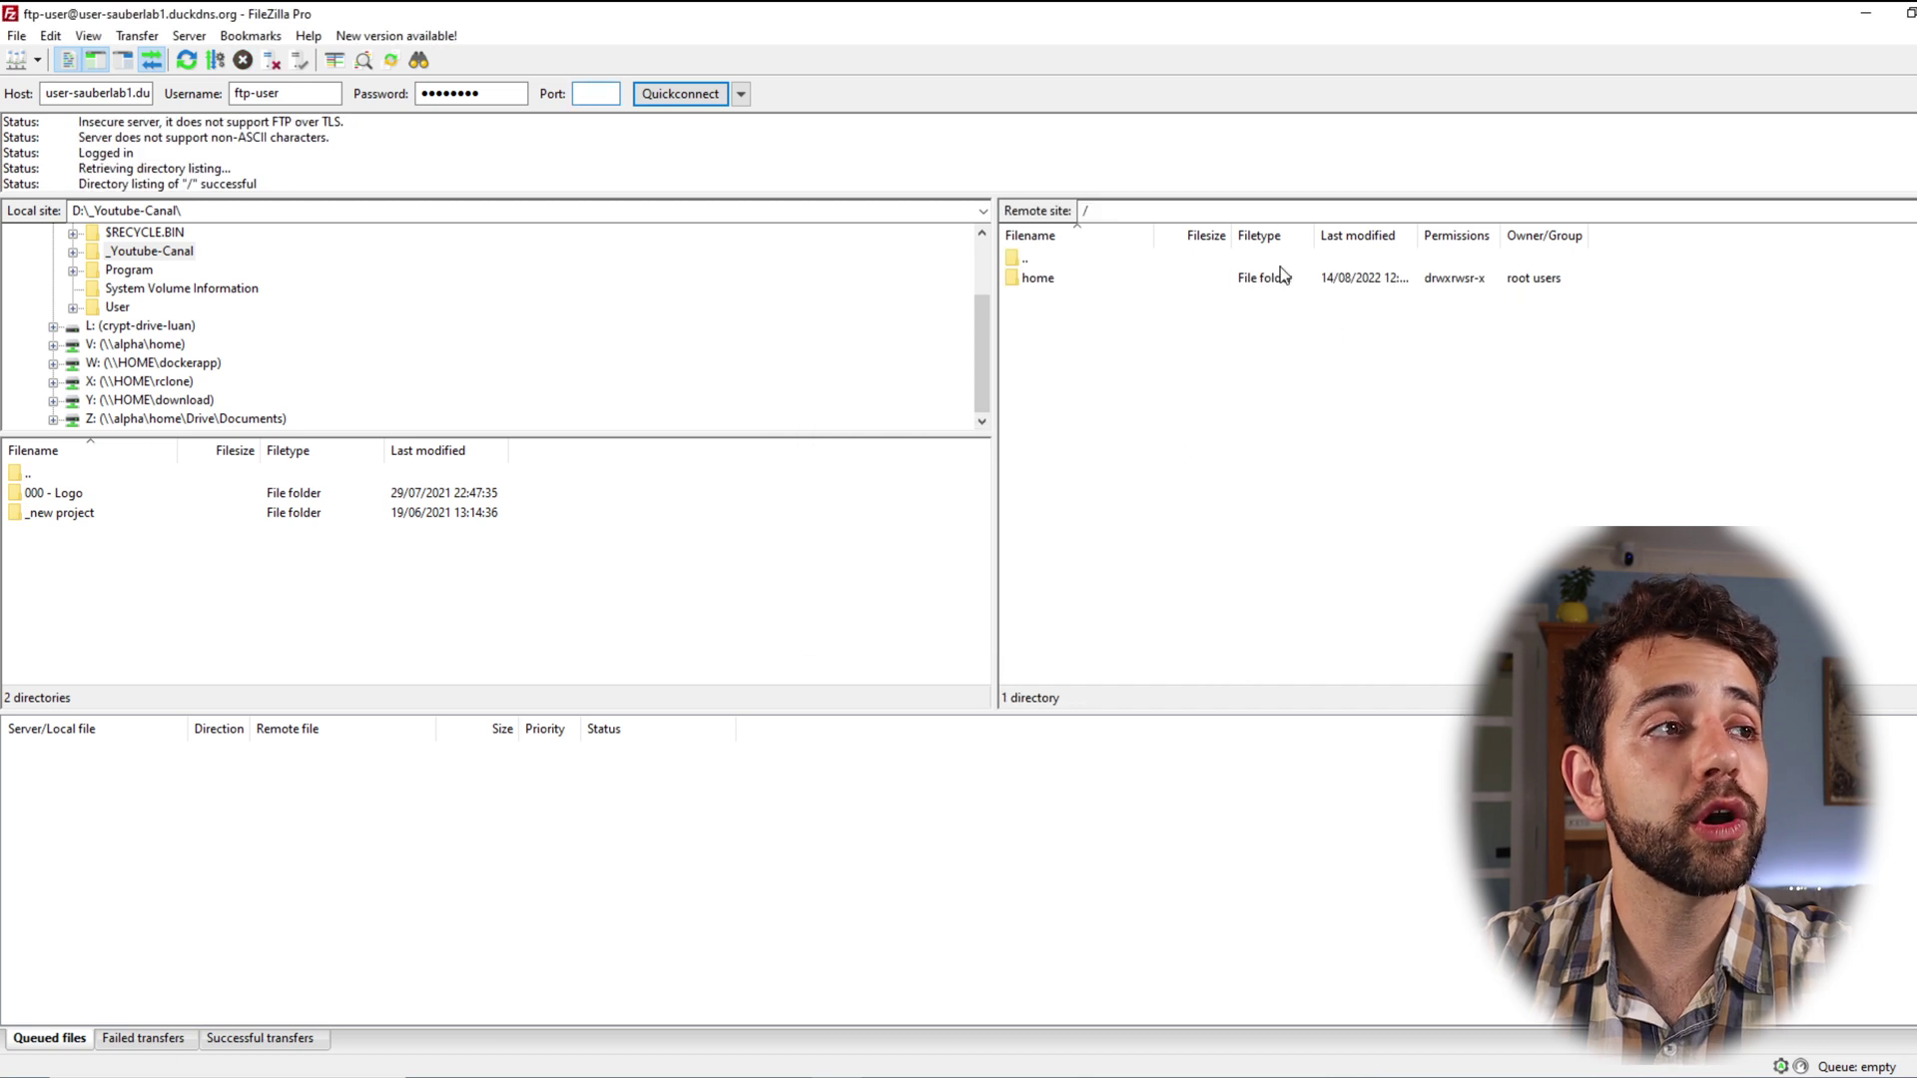
pyautogui.doubleClick(1053, 275)
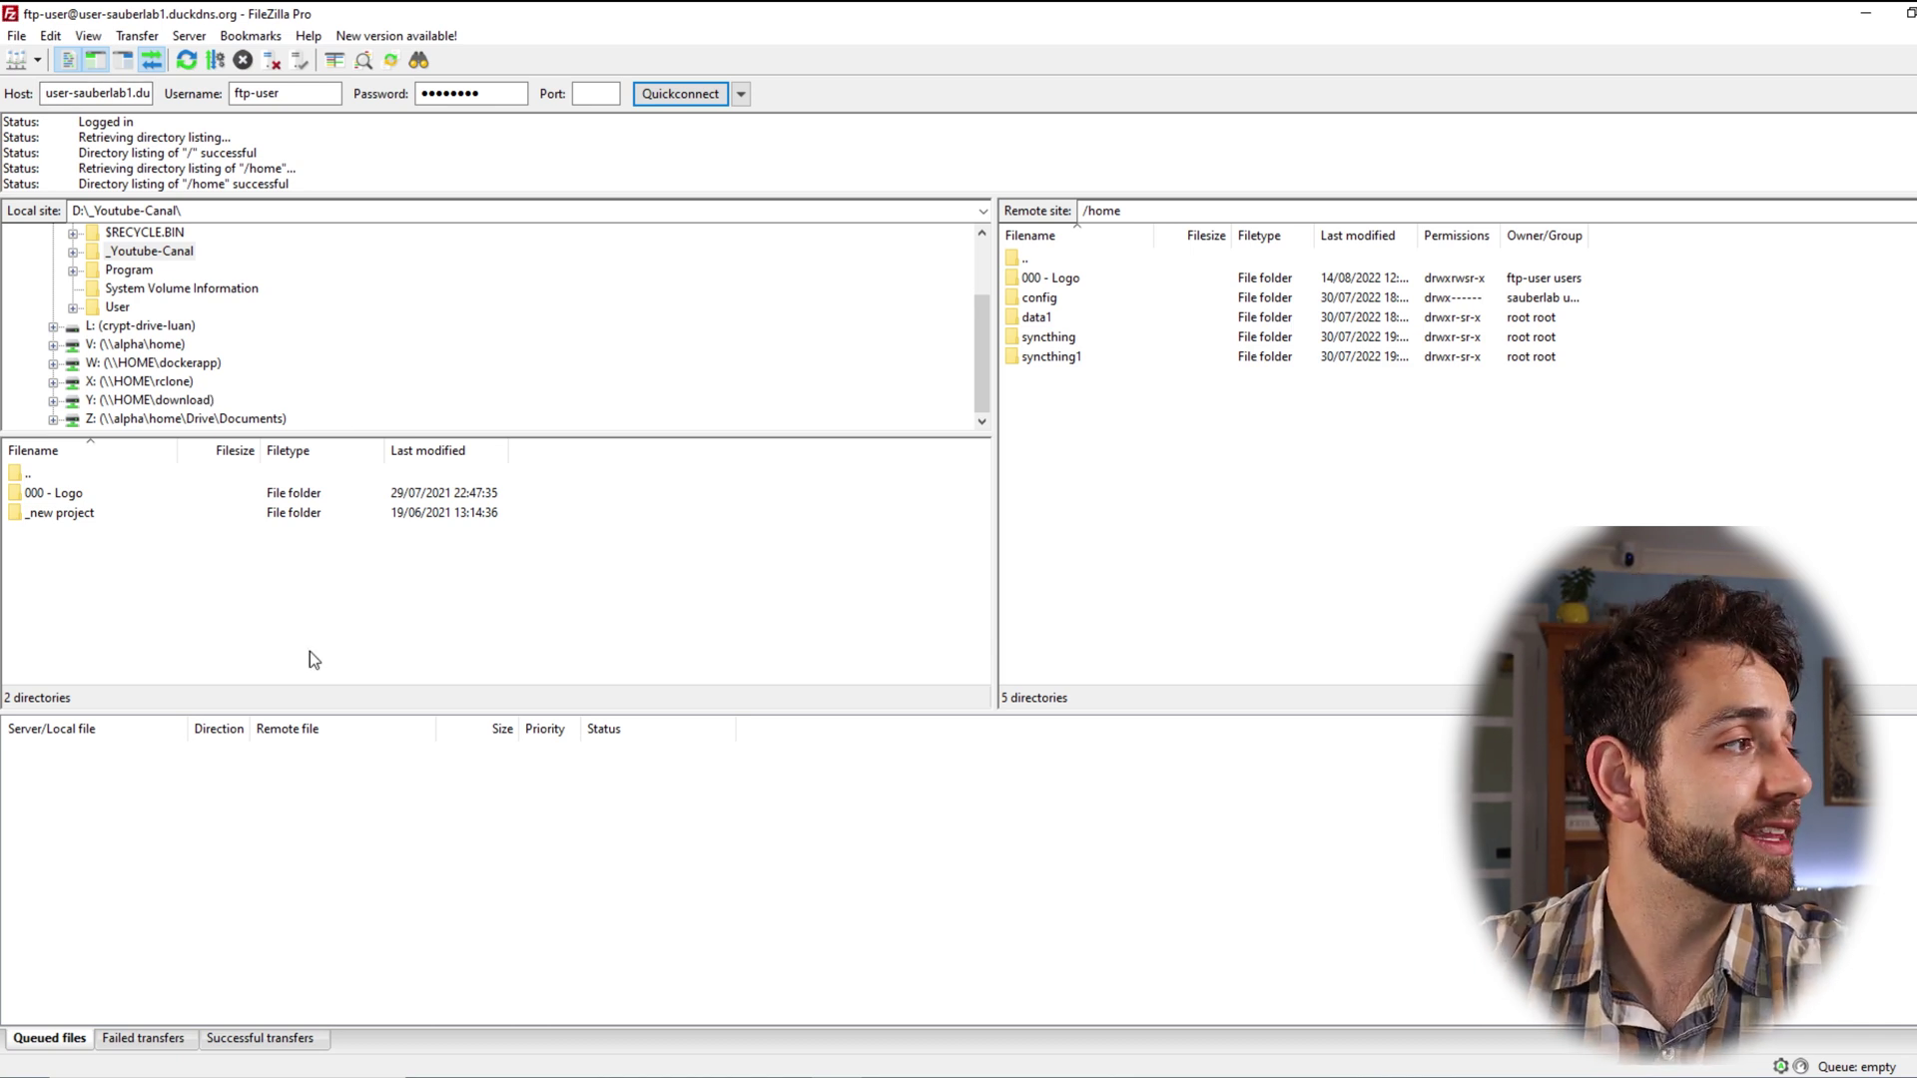
pyautogui.click(74, 512)
pyautogui.moveTo(51, 513); pyautogui.dragTo(1391, 556)
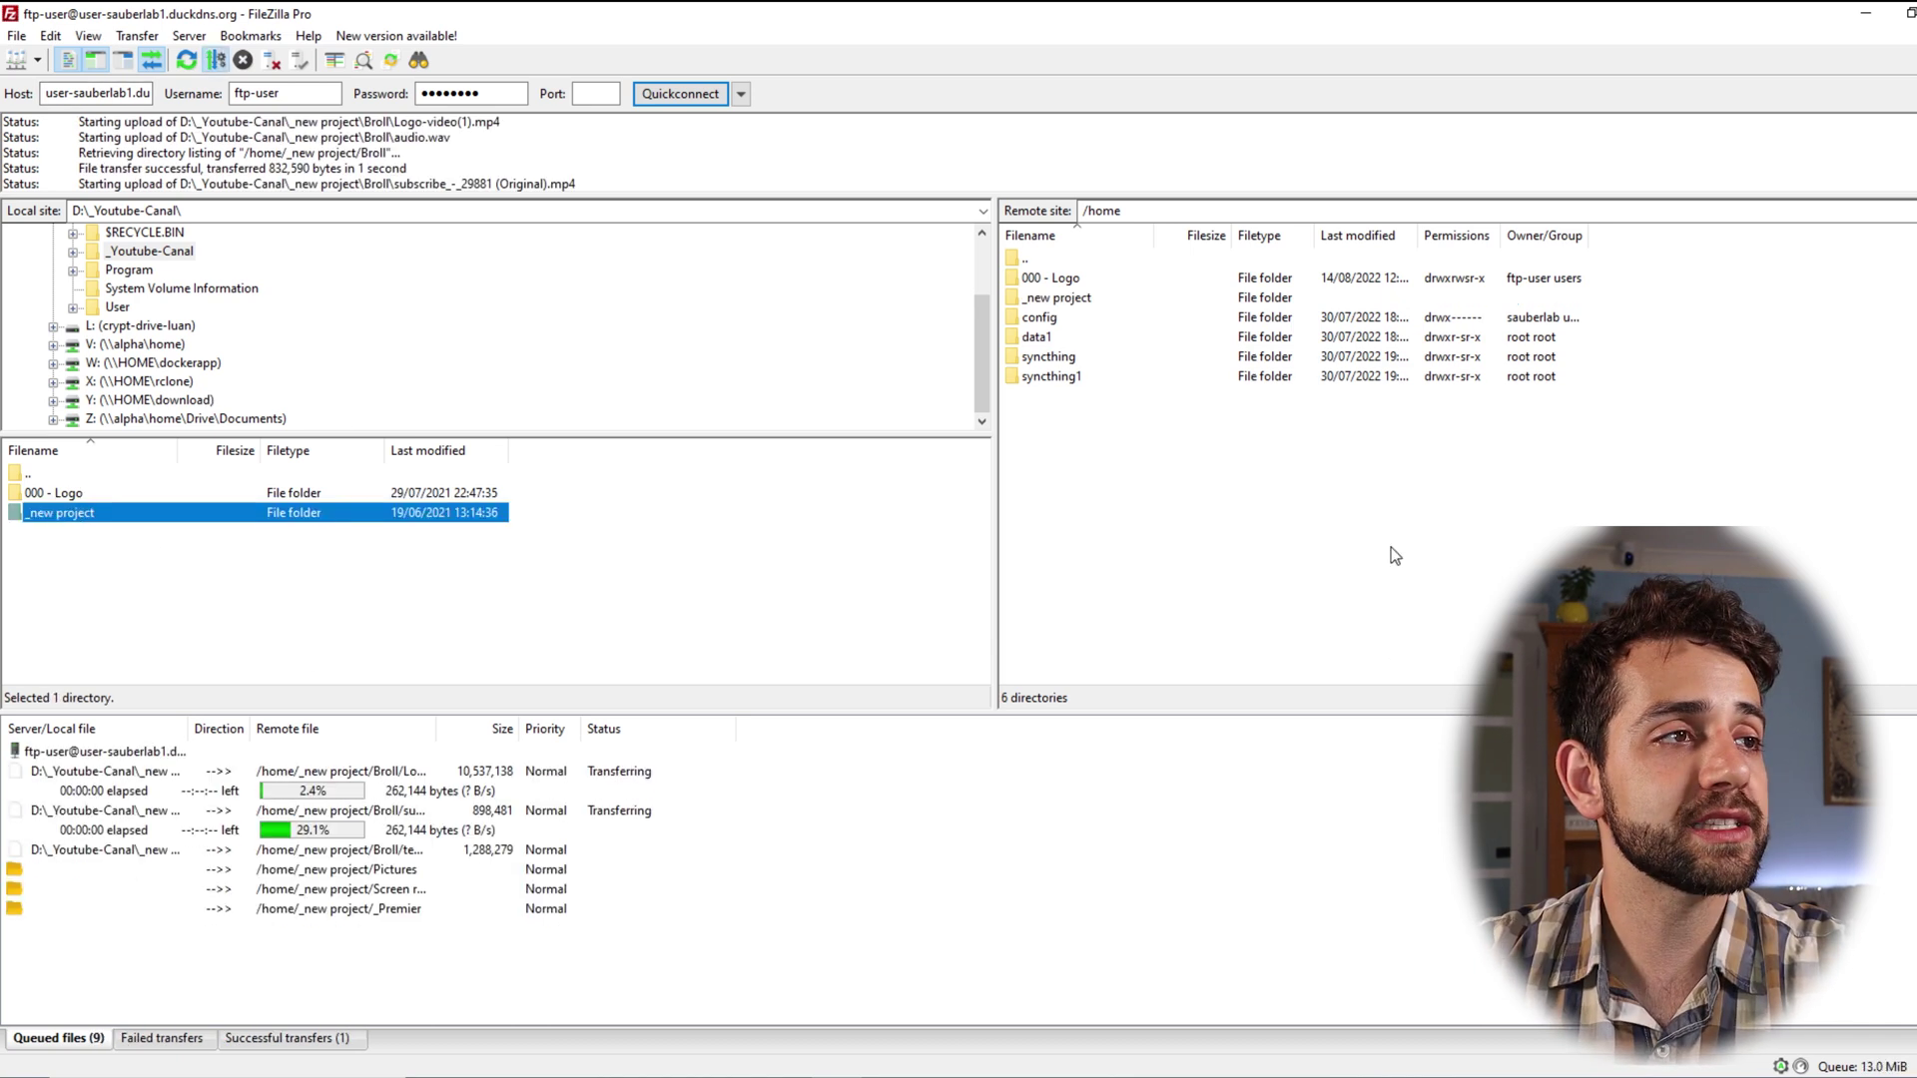
pyautogui.click(1060, 297)
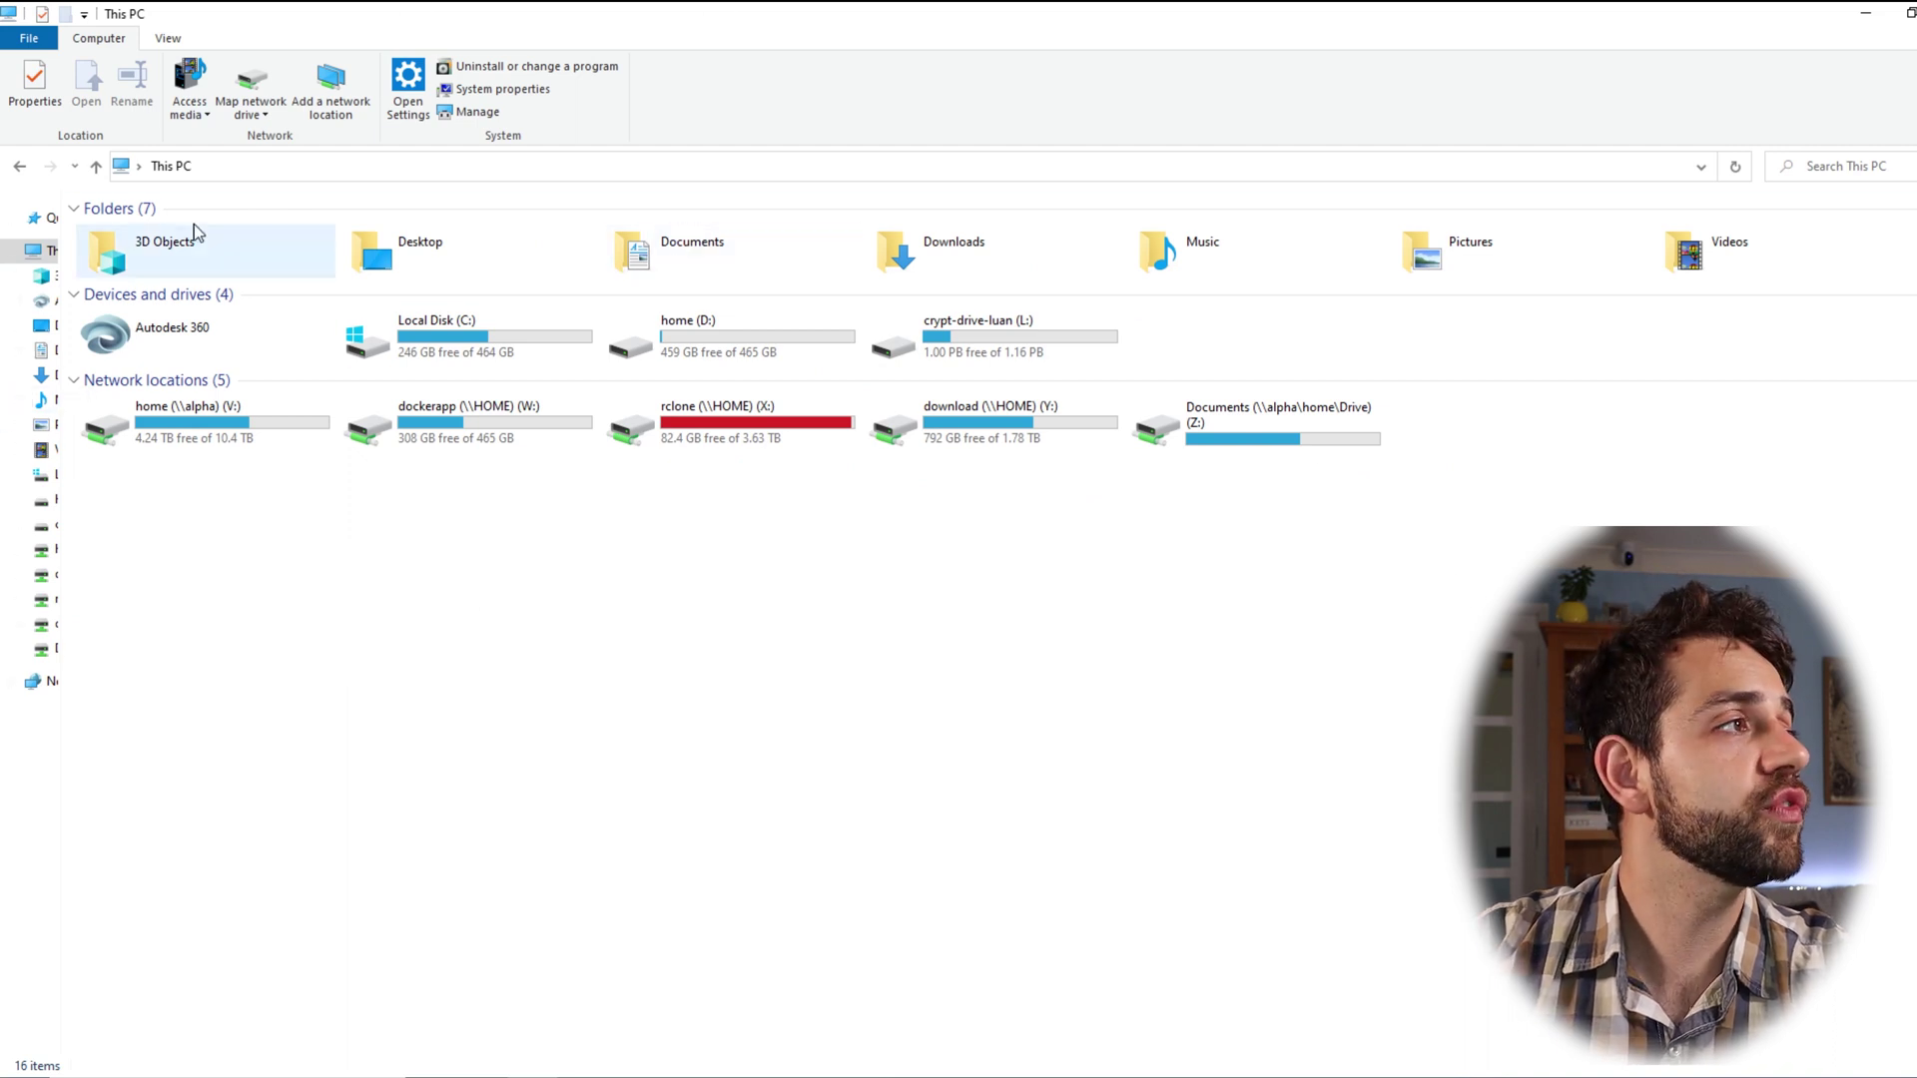
# Step: Start a custom network location with the address ftp://user-sauberlab1.duckdns.org:21
pyautogui.click(344, 110)
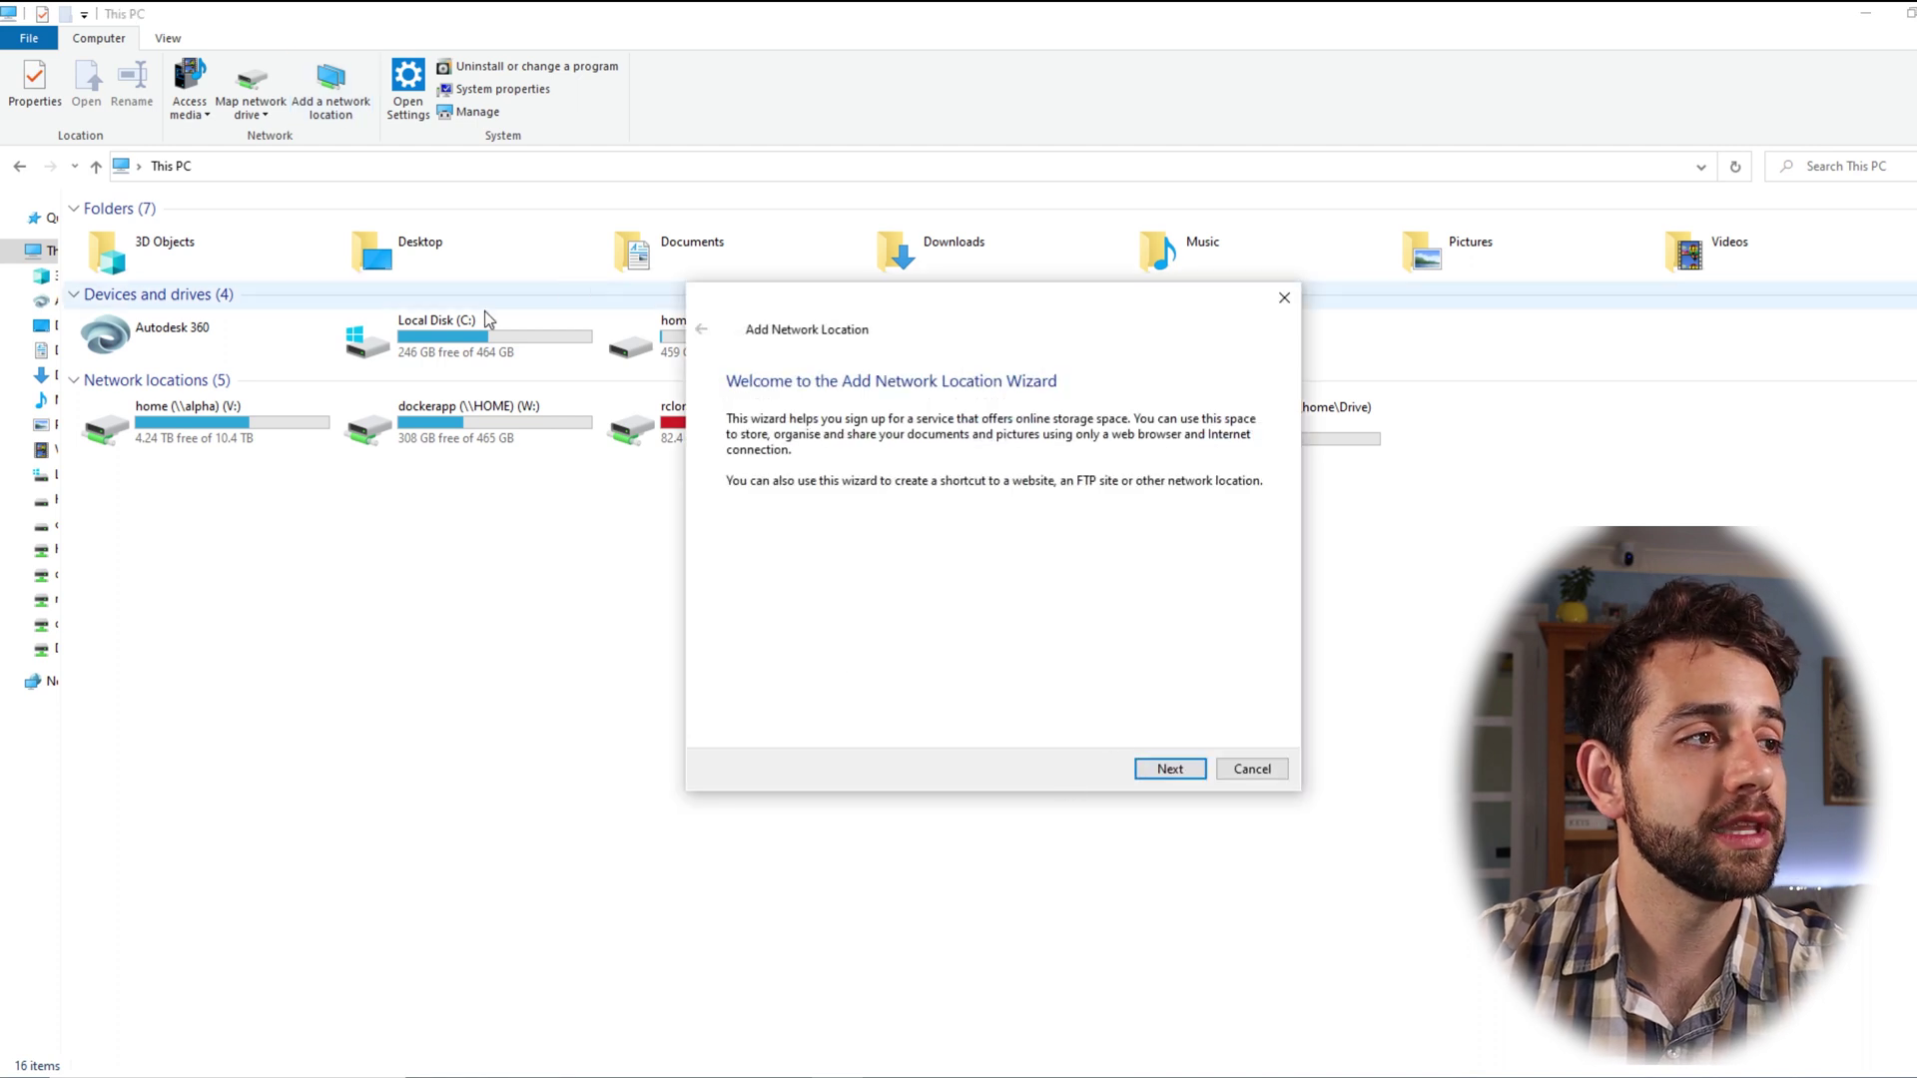
pyautogui.click(1168, 768)
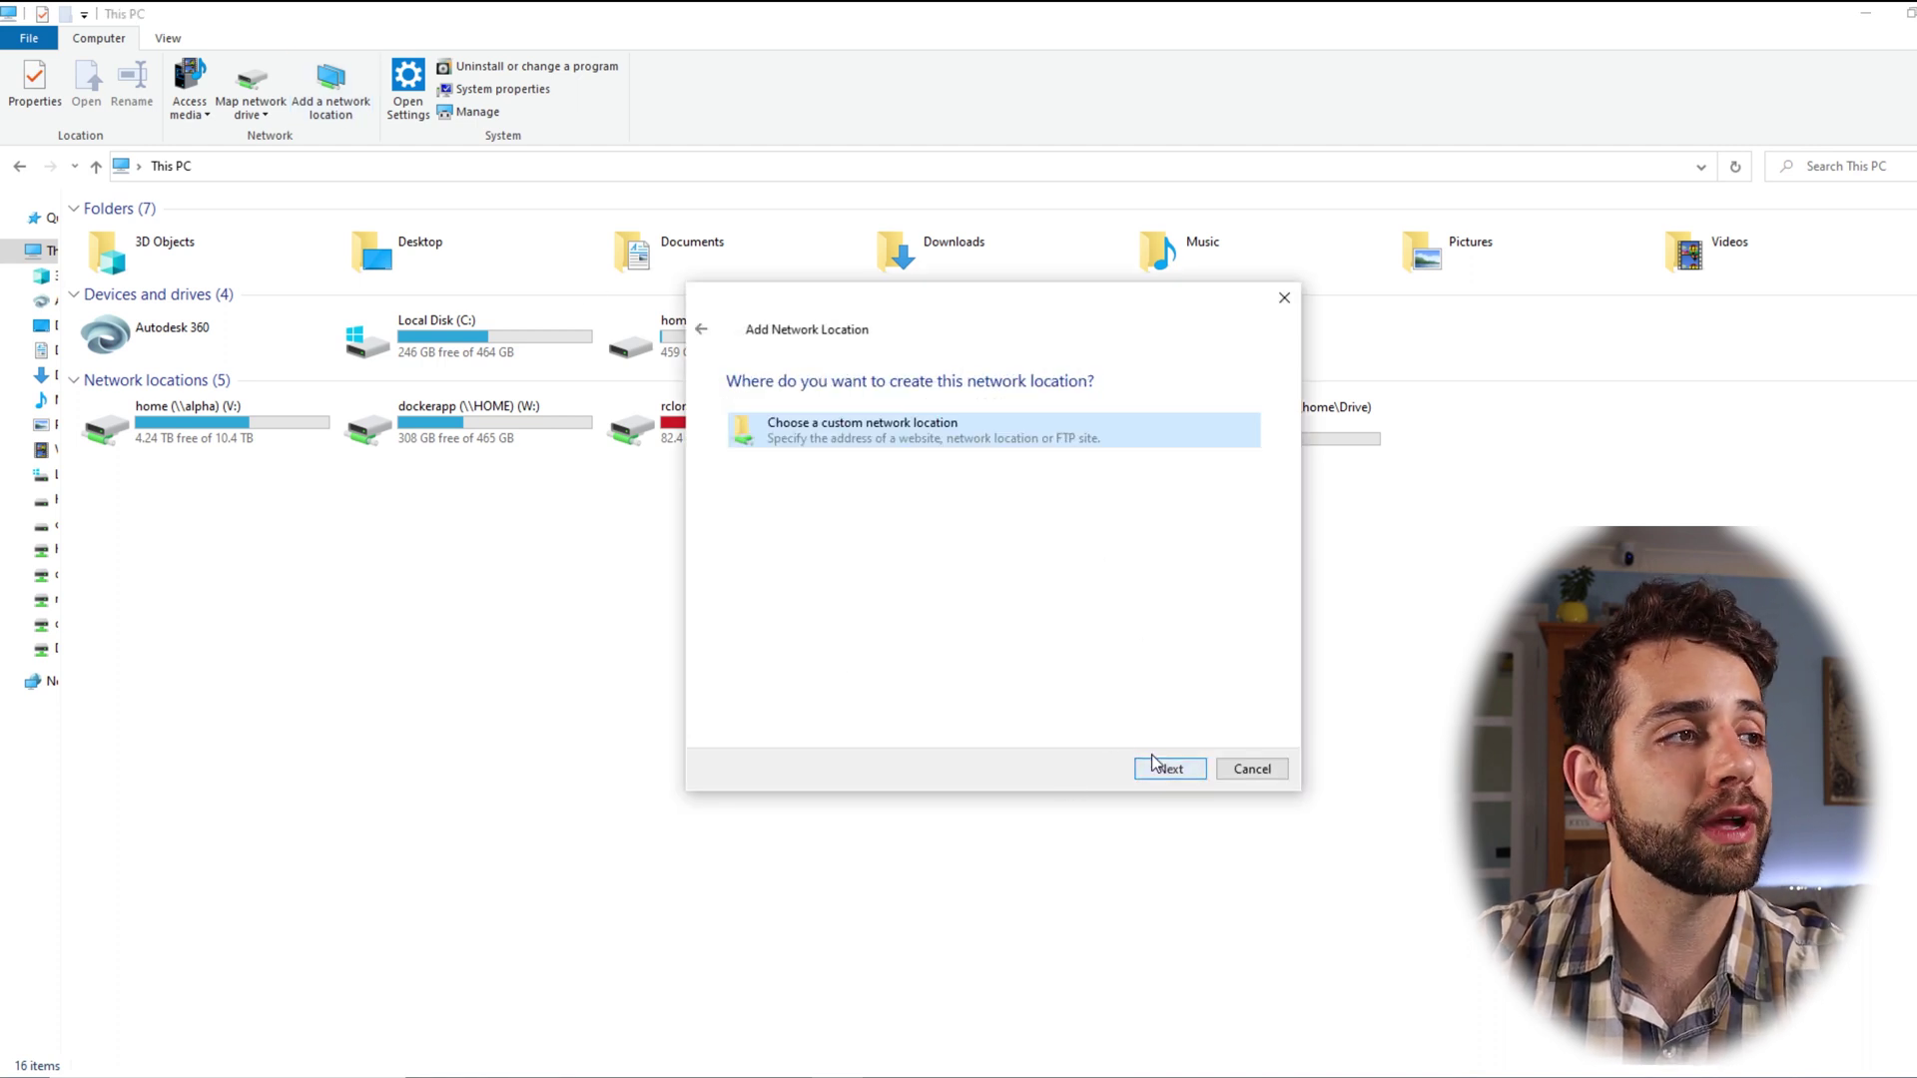
pyautogui.doubleClick(973, 420)
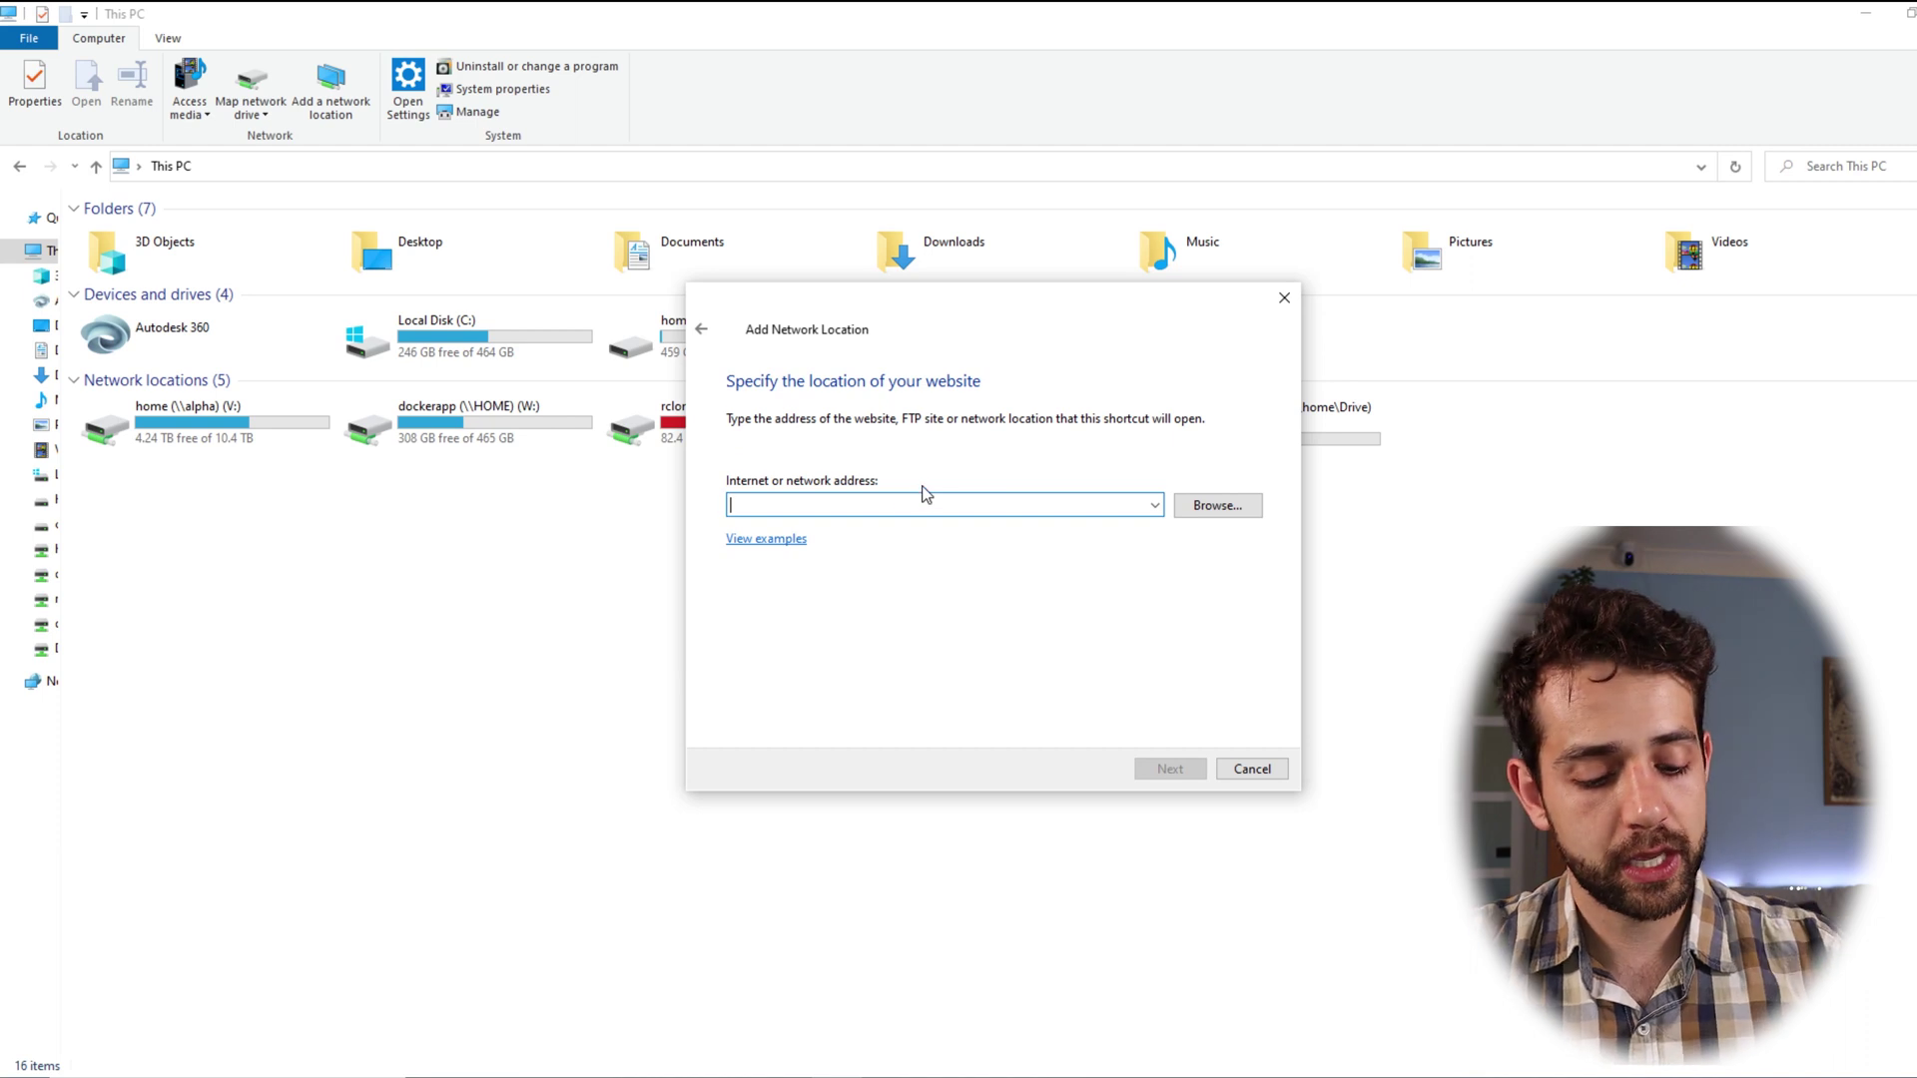
pyautogui.write('http://user-sauberlab1.duckdns.org/')
pyautogui.moveTo(754, 504); pyautogui.dragTo(550, 483)
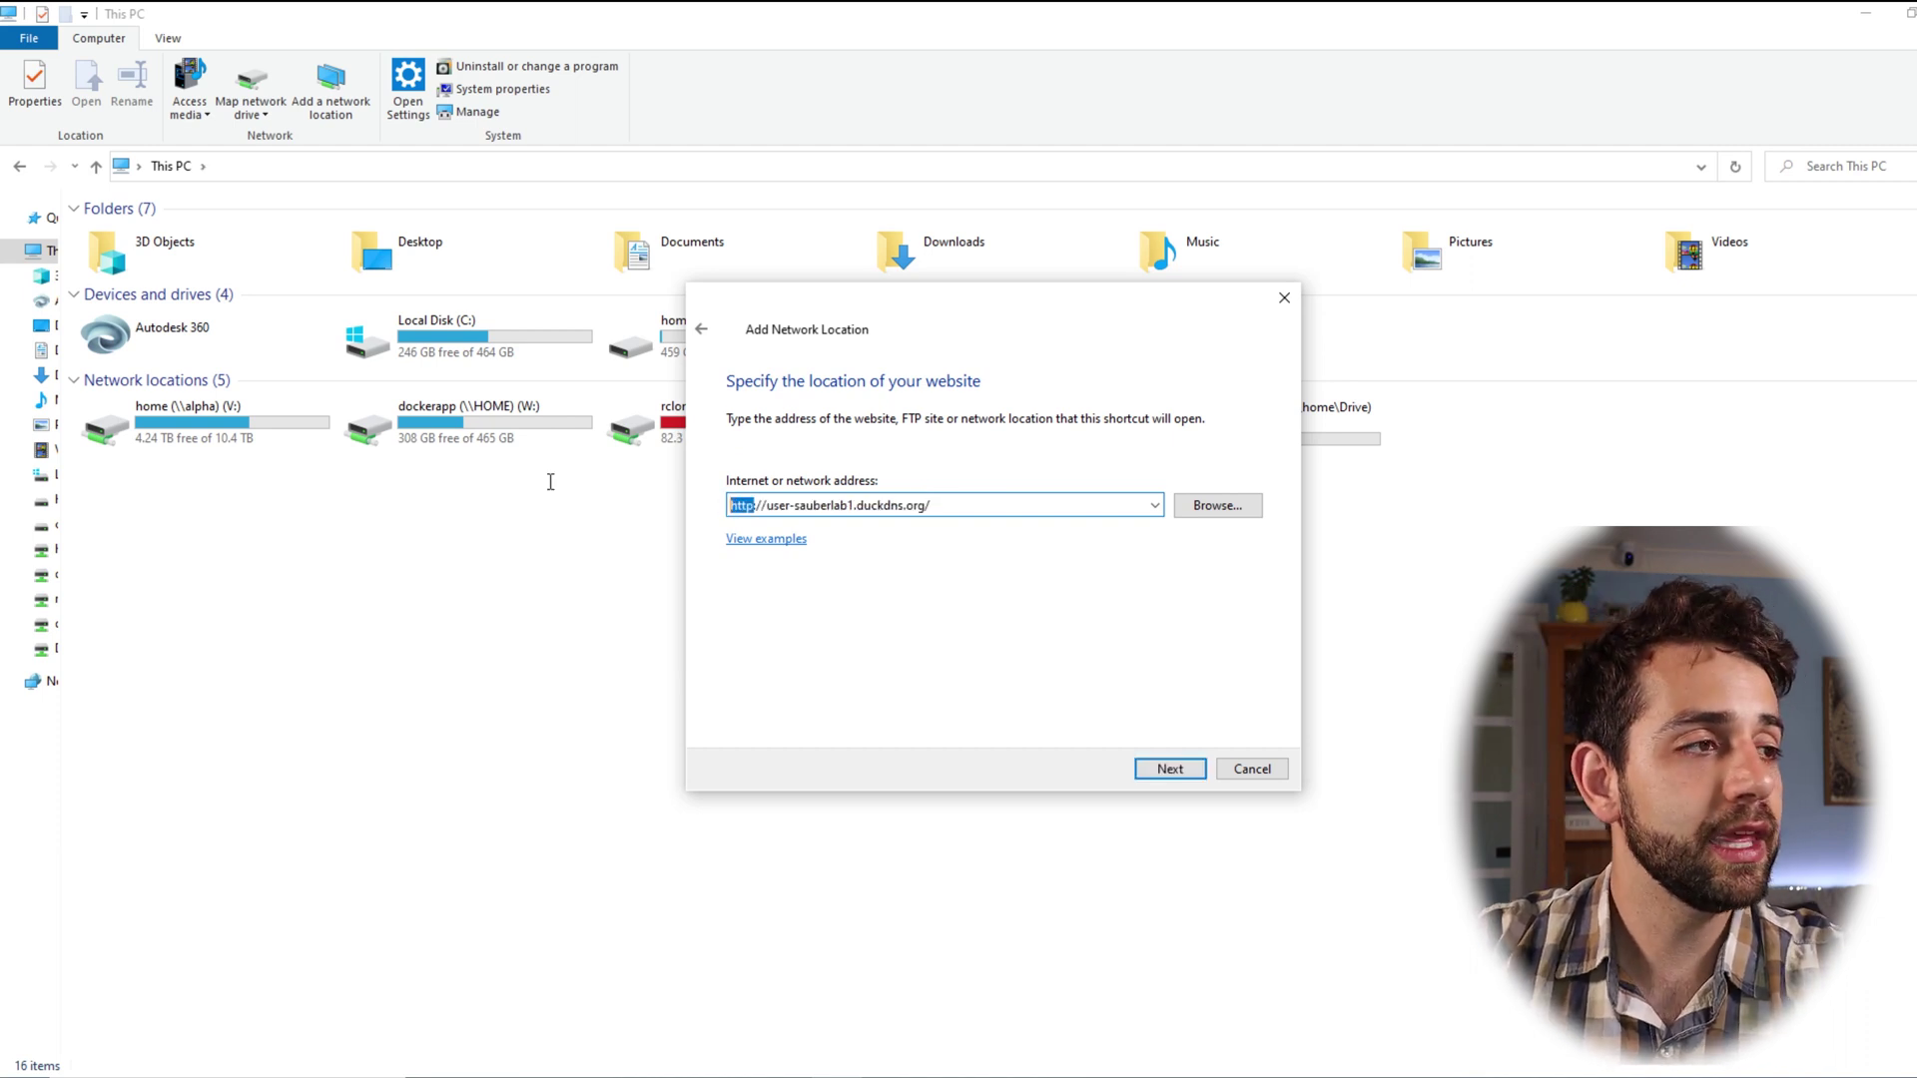
pyautogui.write('ftp')
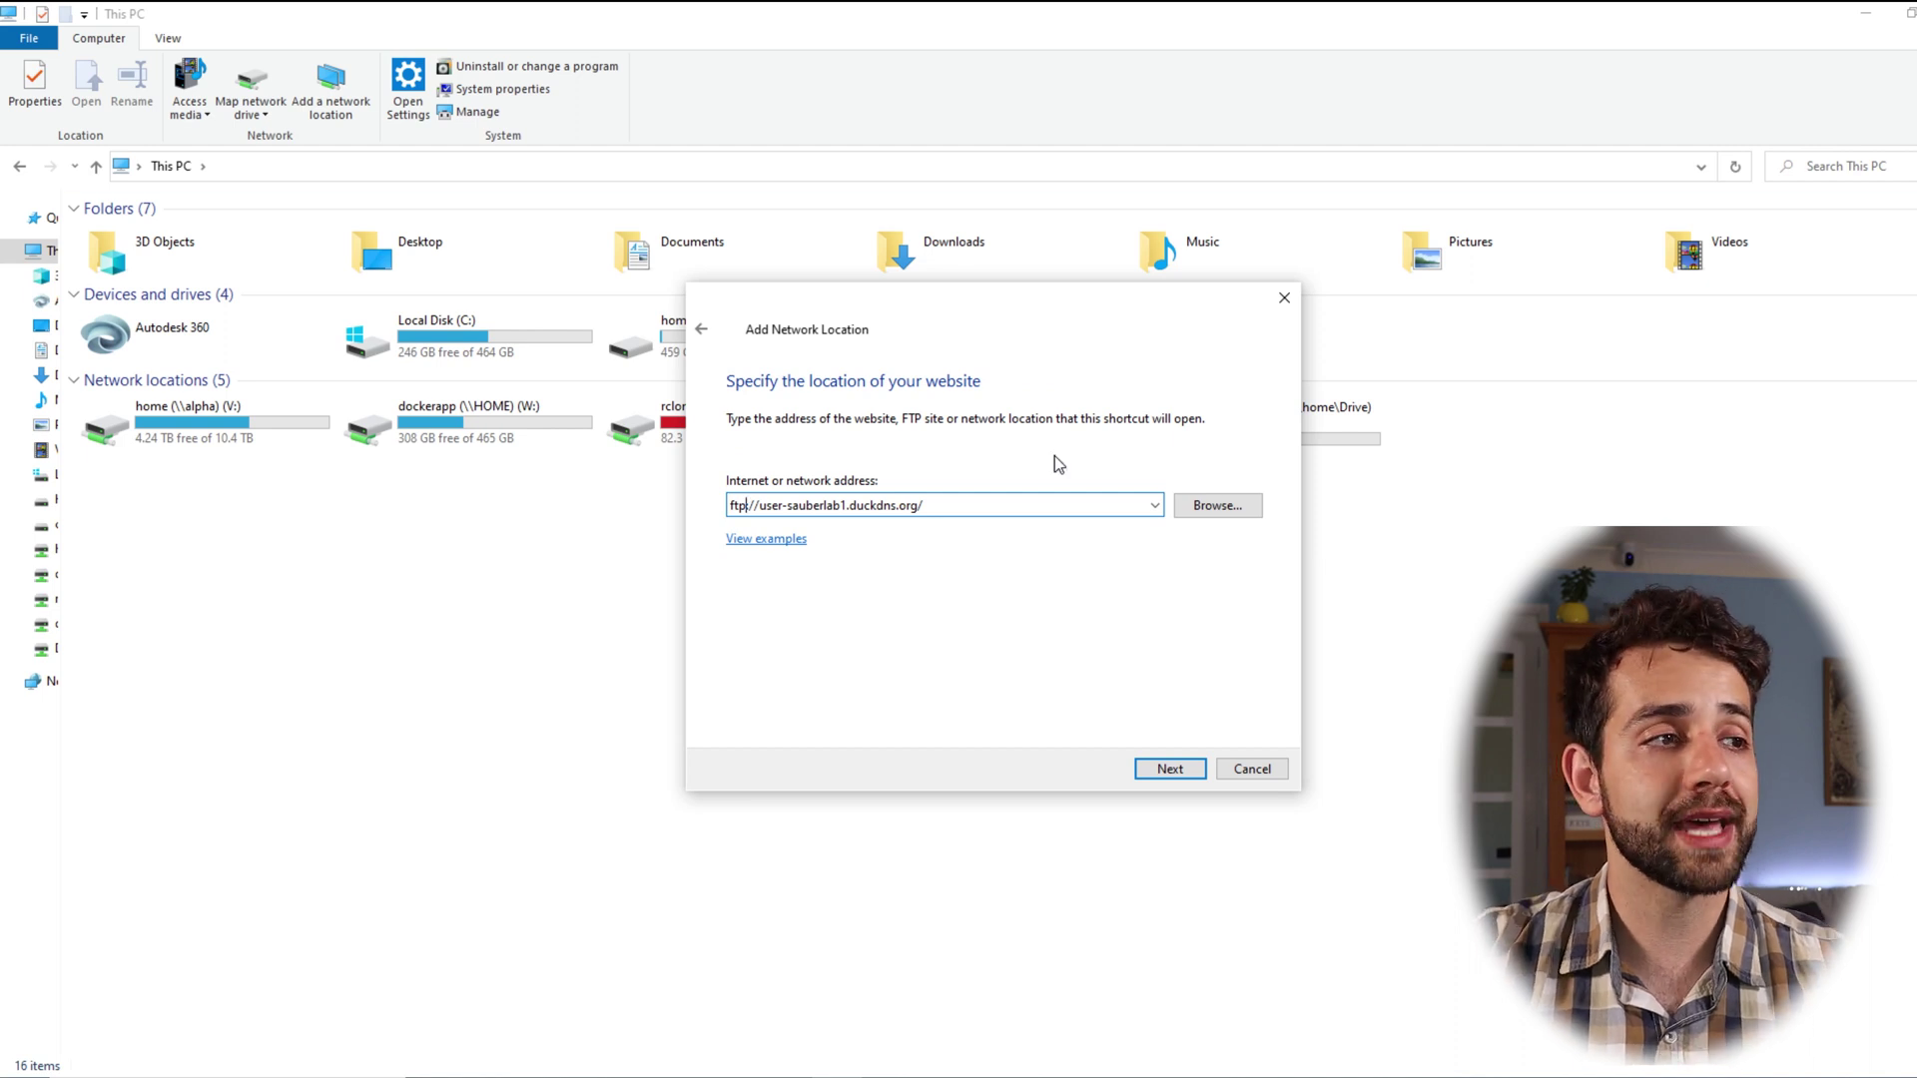
pyautogui.write(':21')
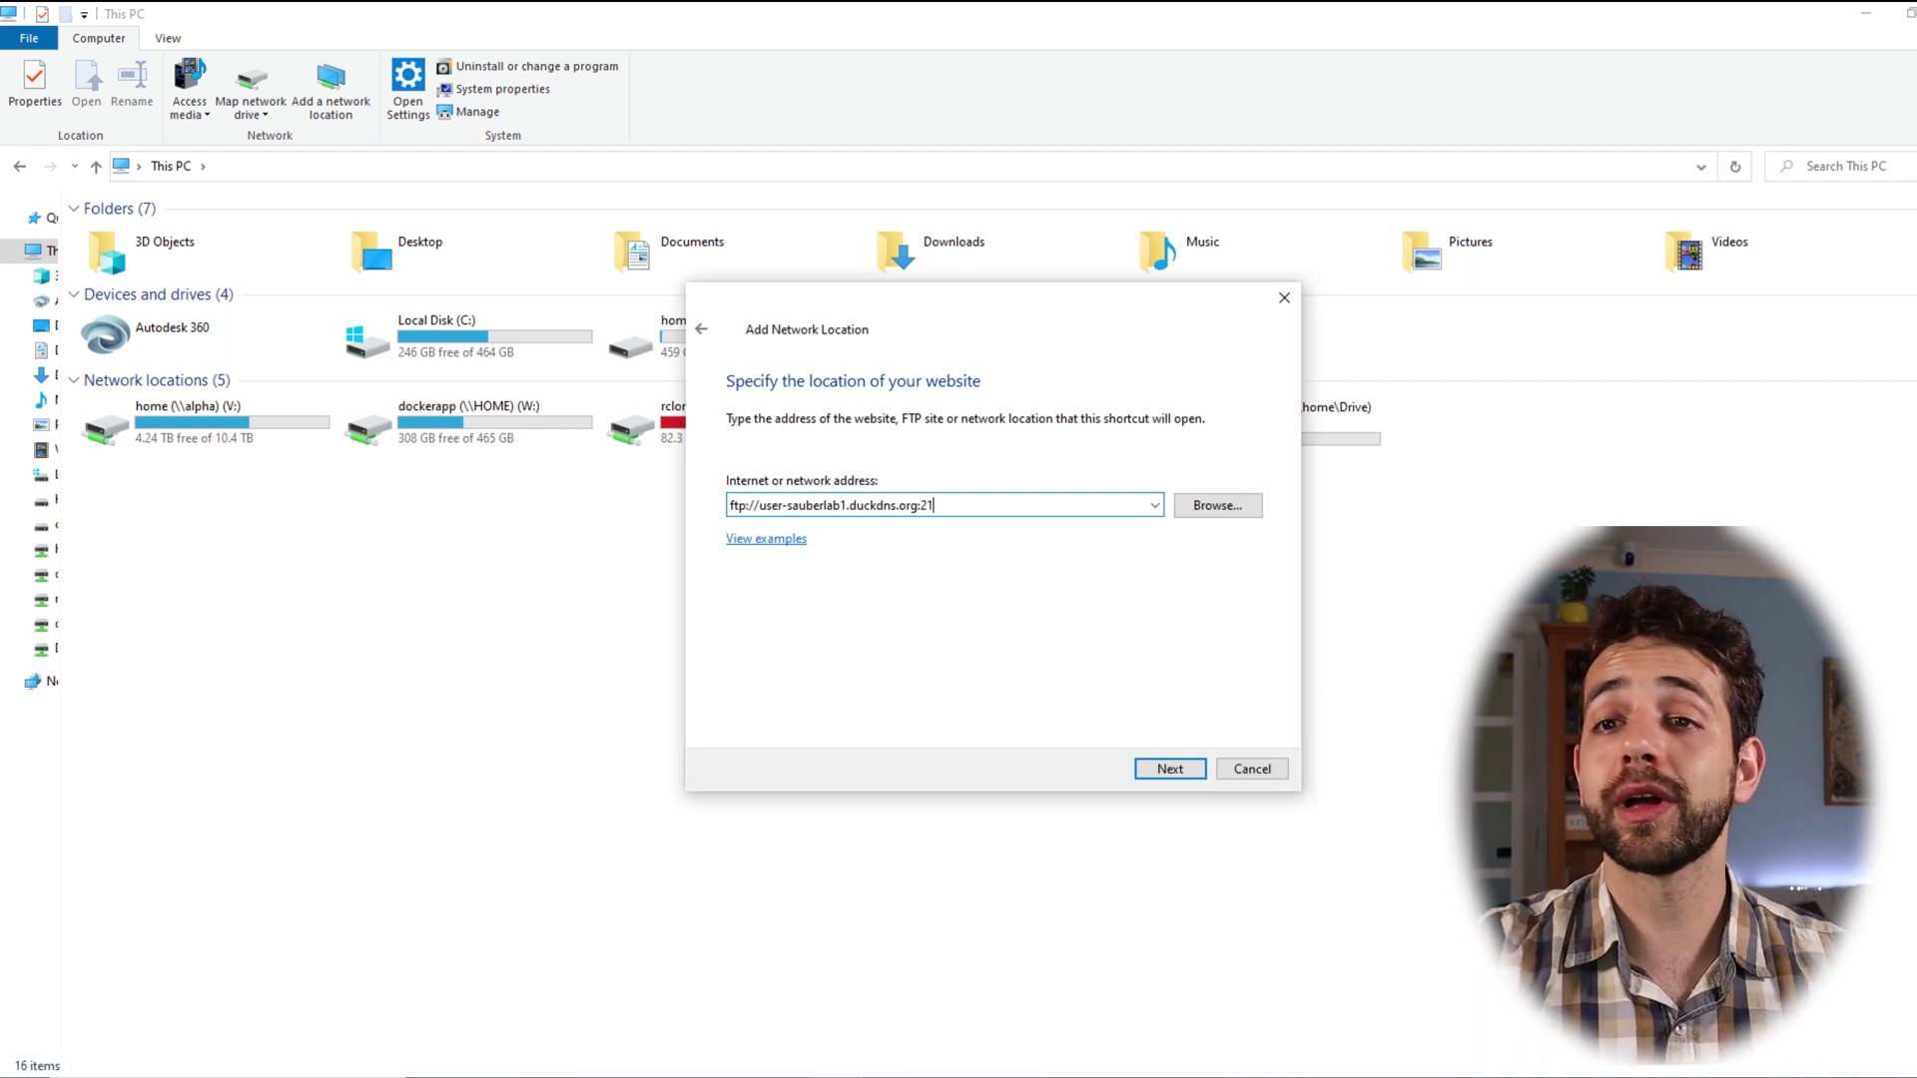
pyautogui.click(1171, 777)
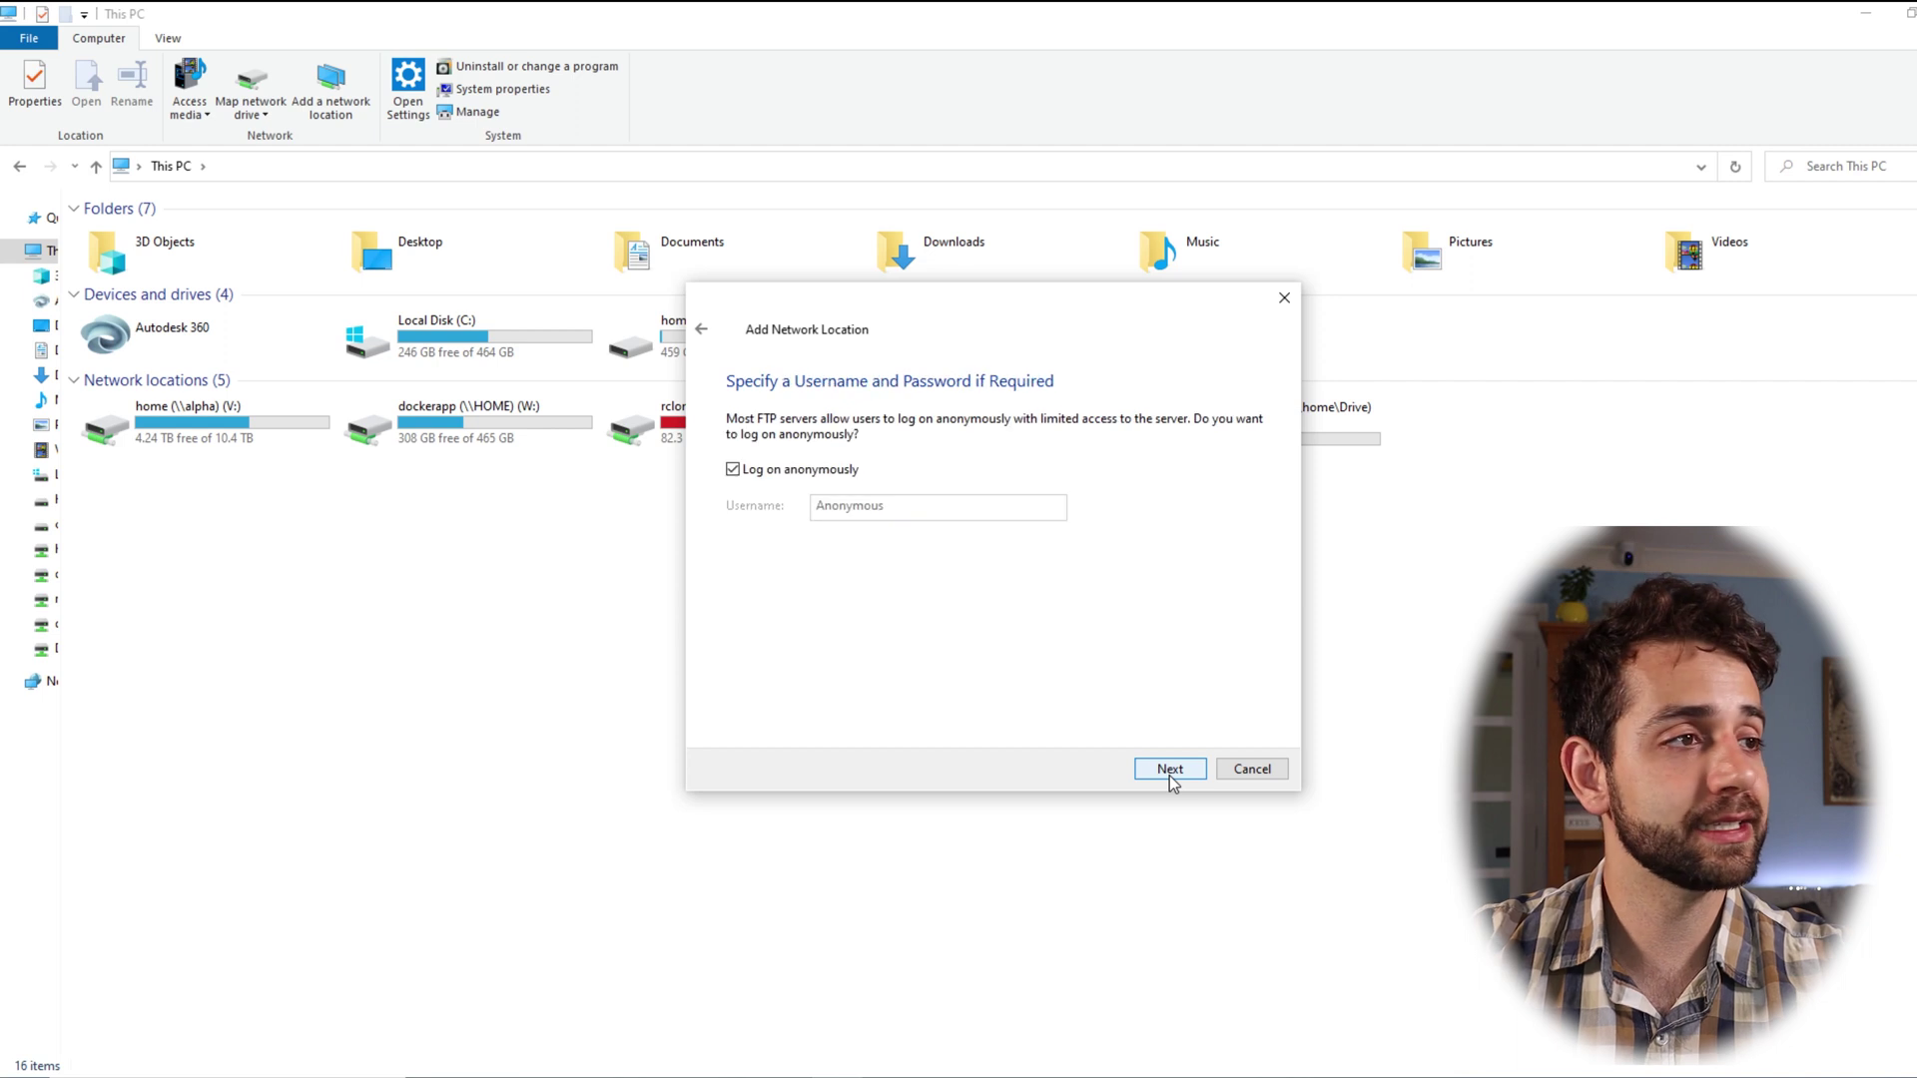
# Step: Disable anonymous log-on, enter the FTP username, keep the default name, and finish
pyautogui.click(764, 471)
pyautogui.click(869, 507)
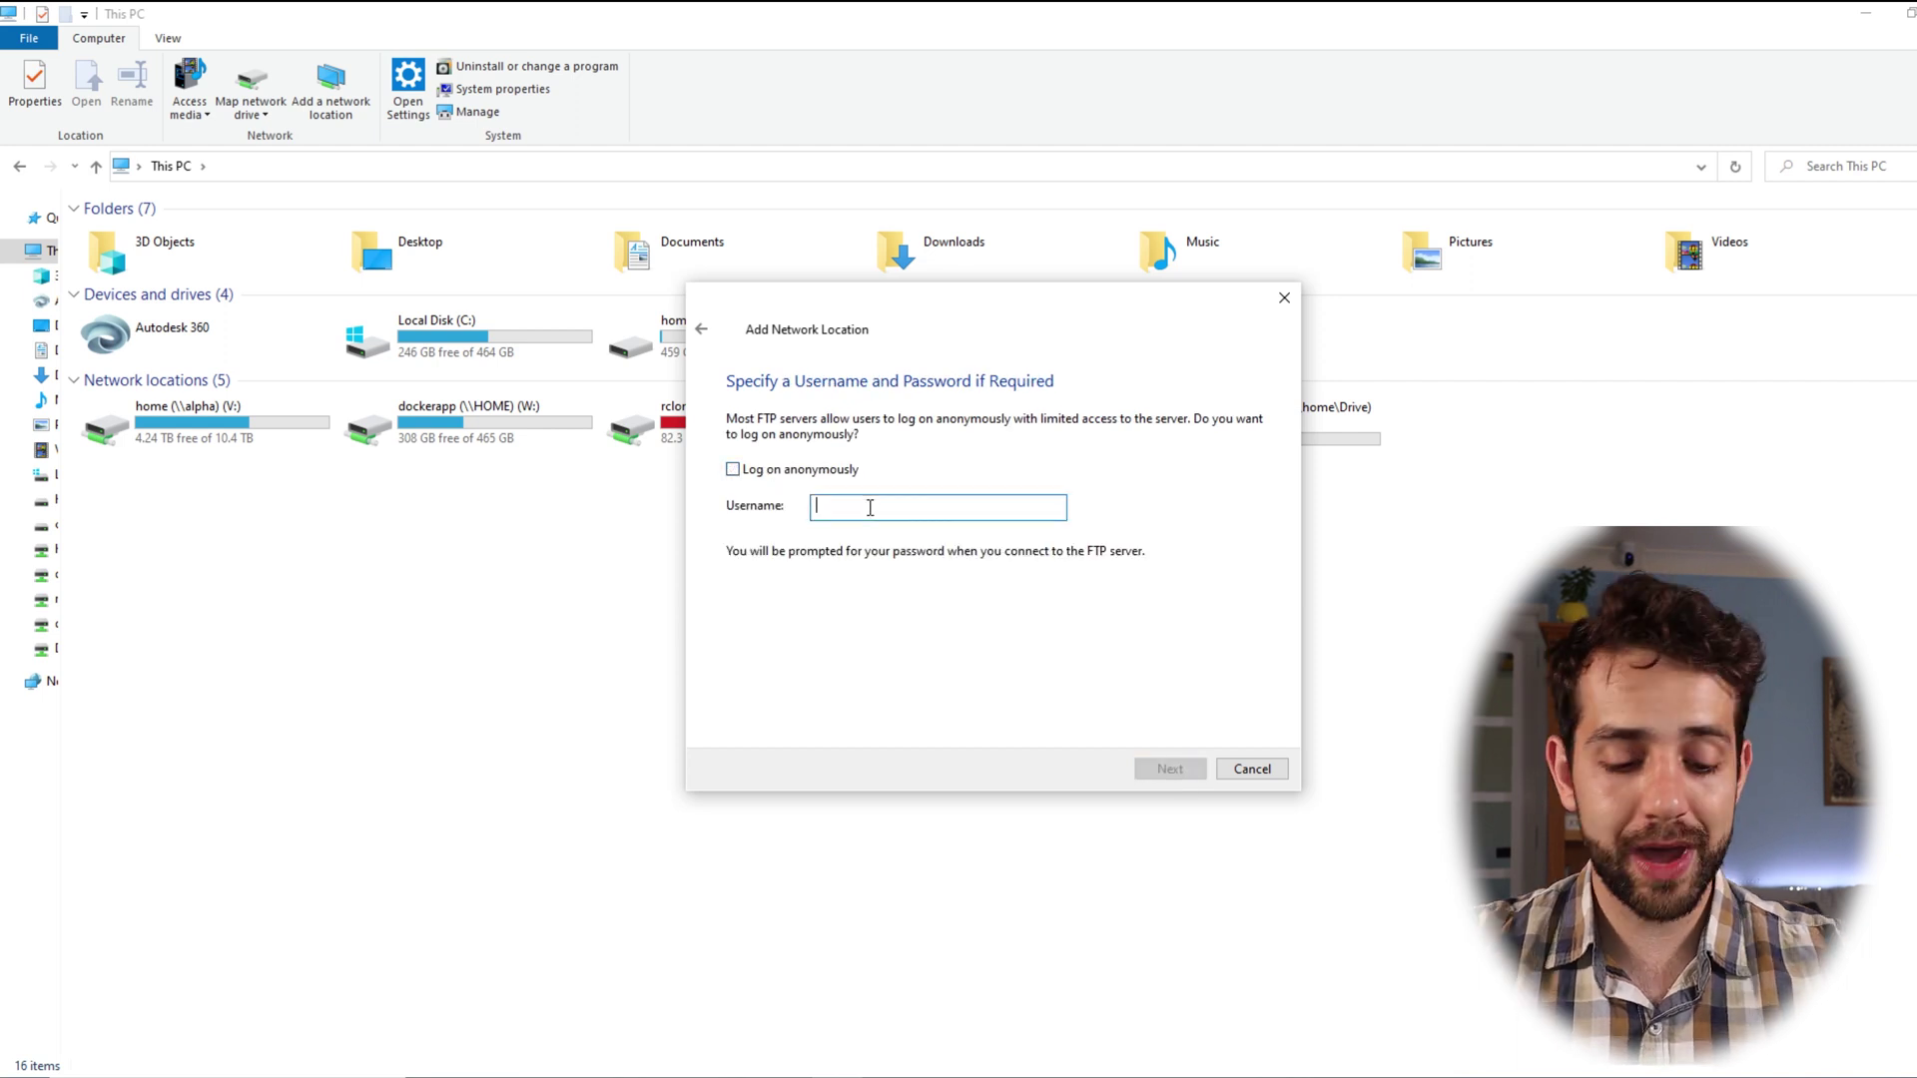
pyautogui.write('ftp')
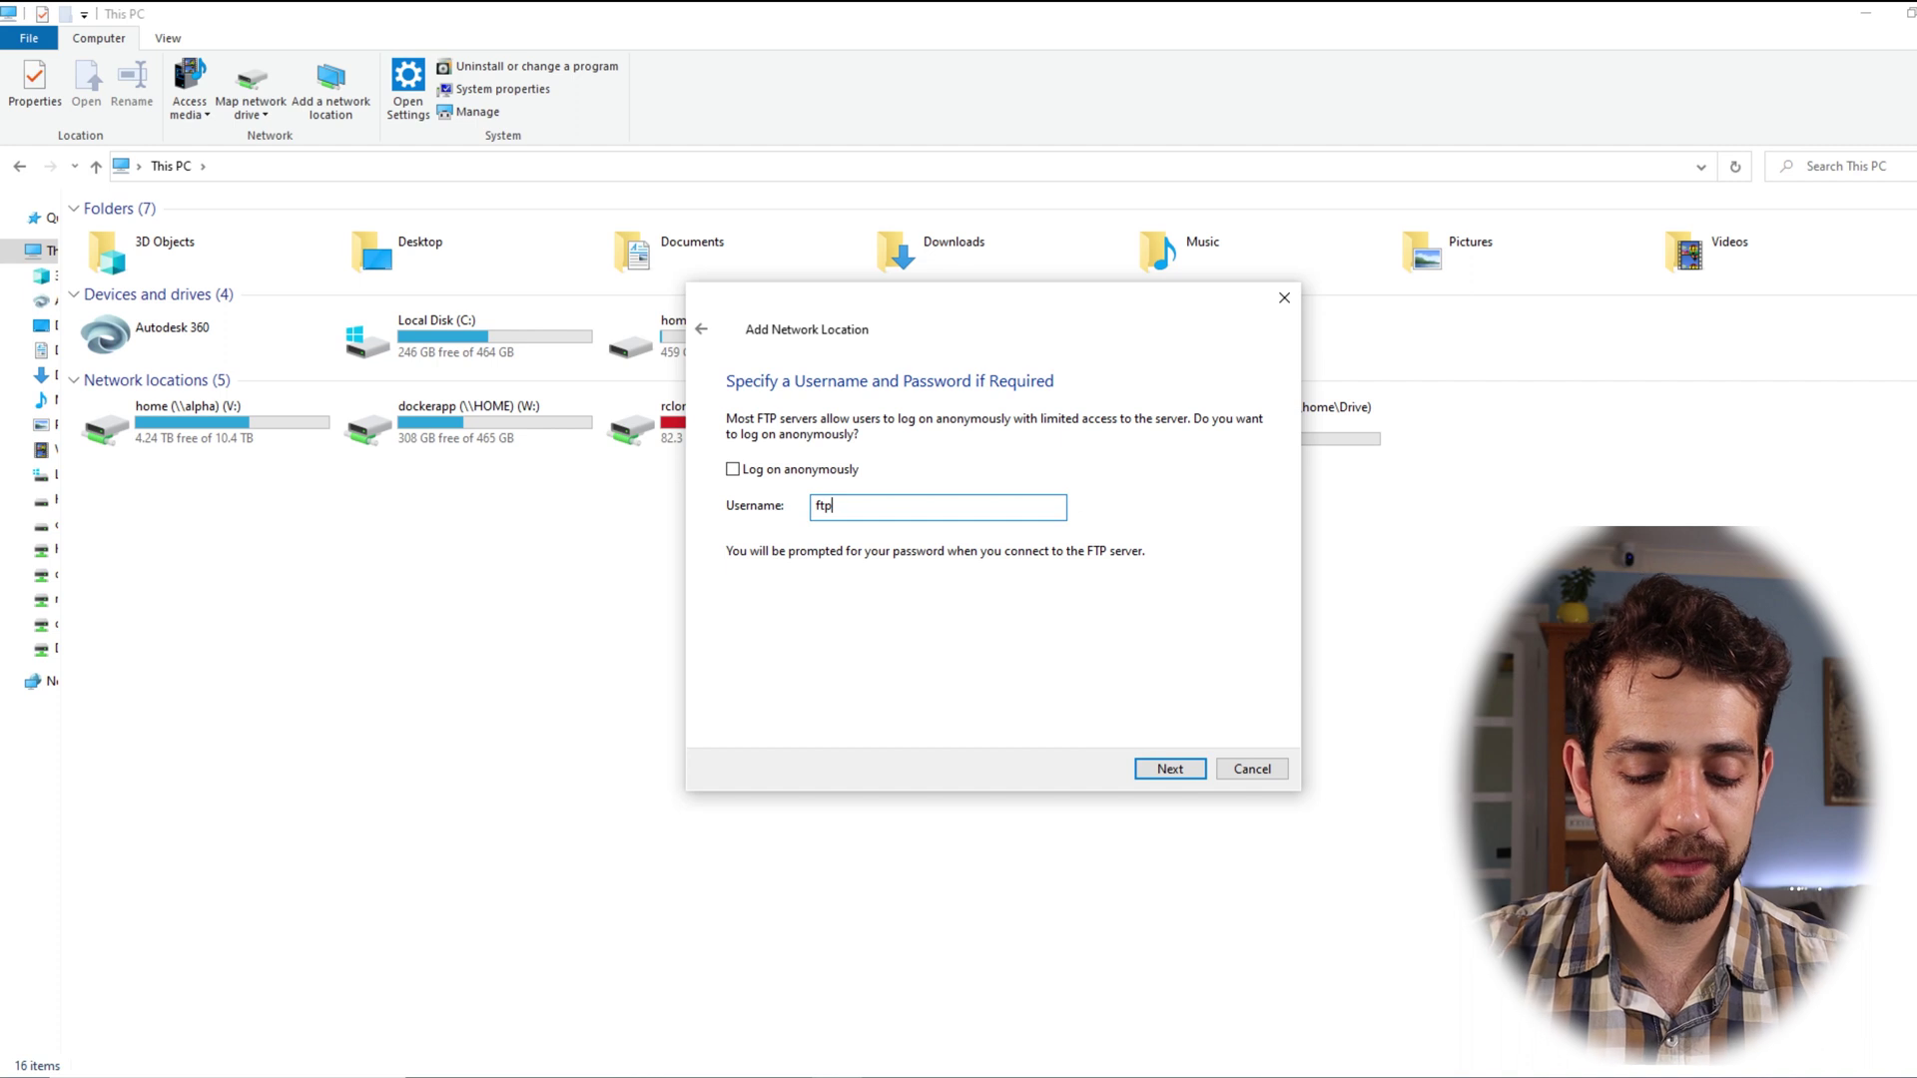
pyautogui.write('-user')
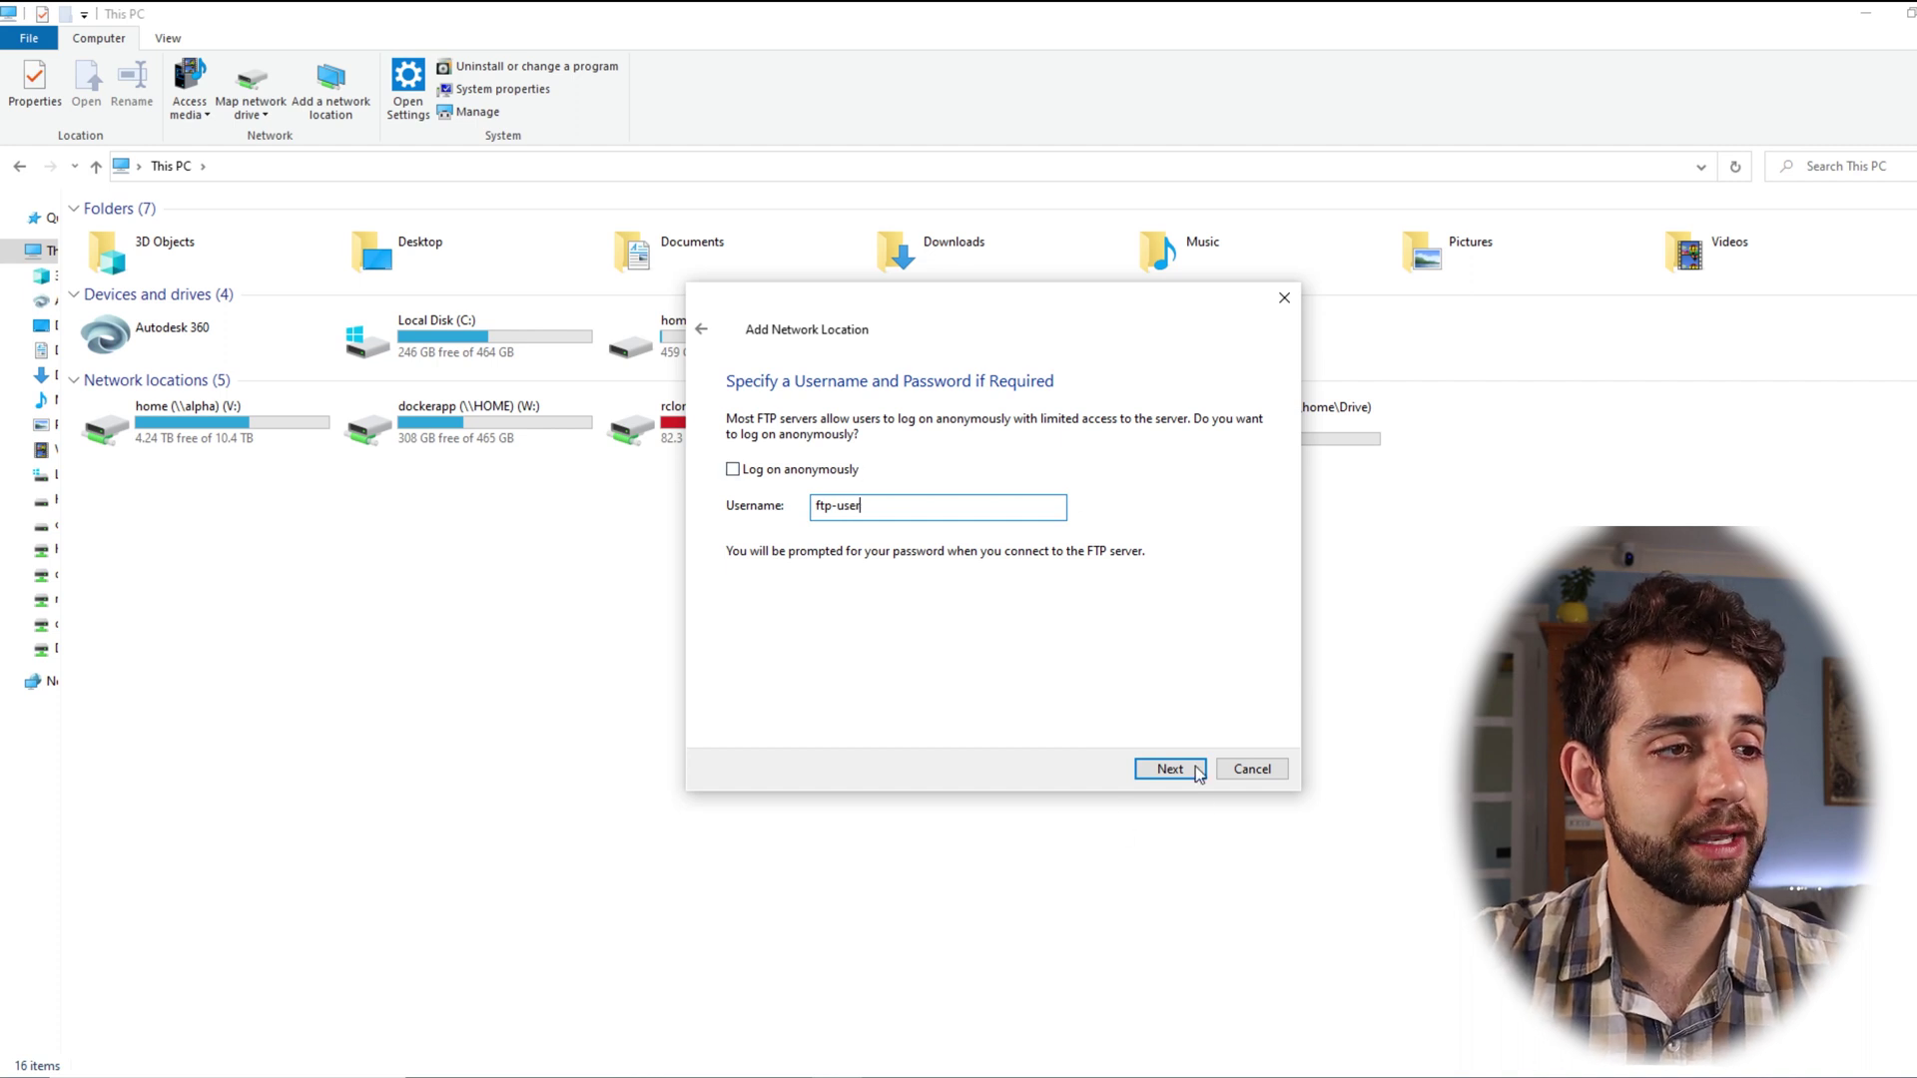
pyautogui.click(1192, 774)
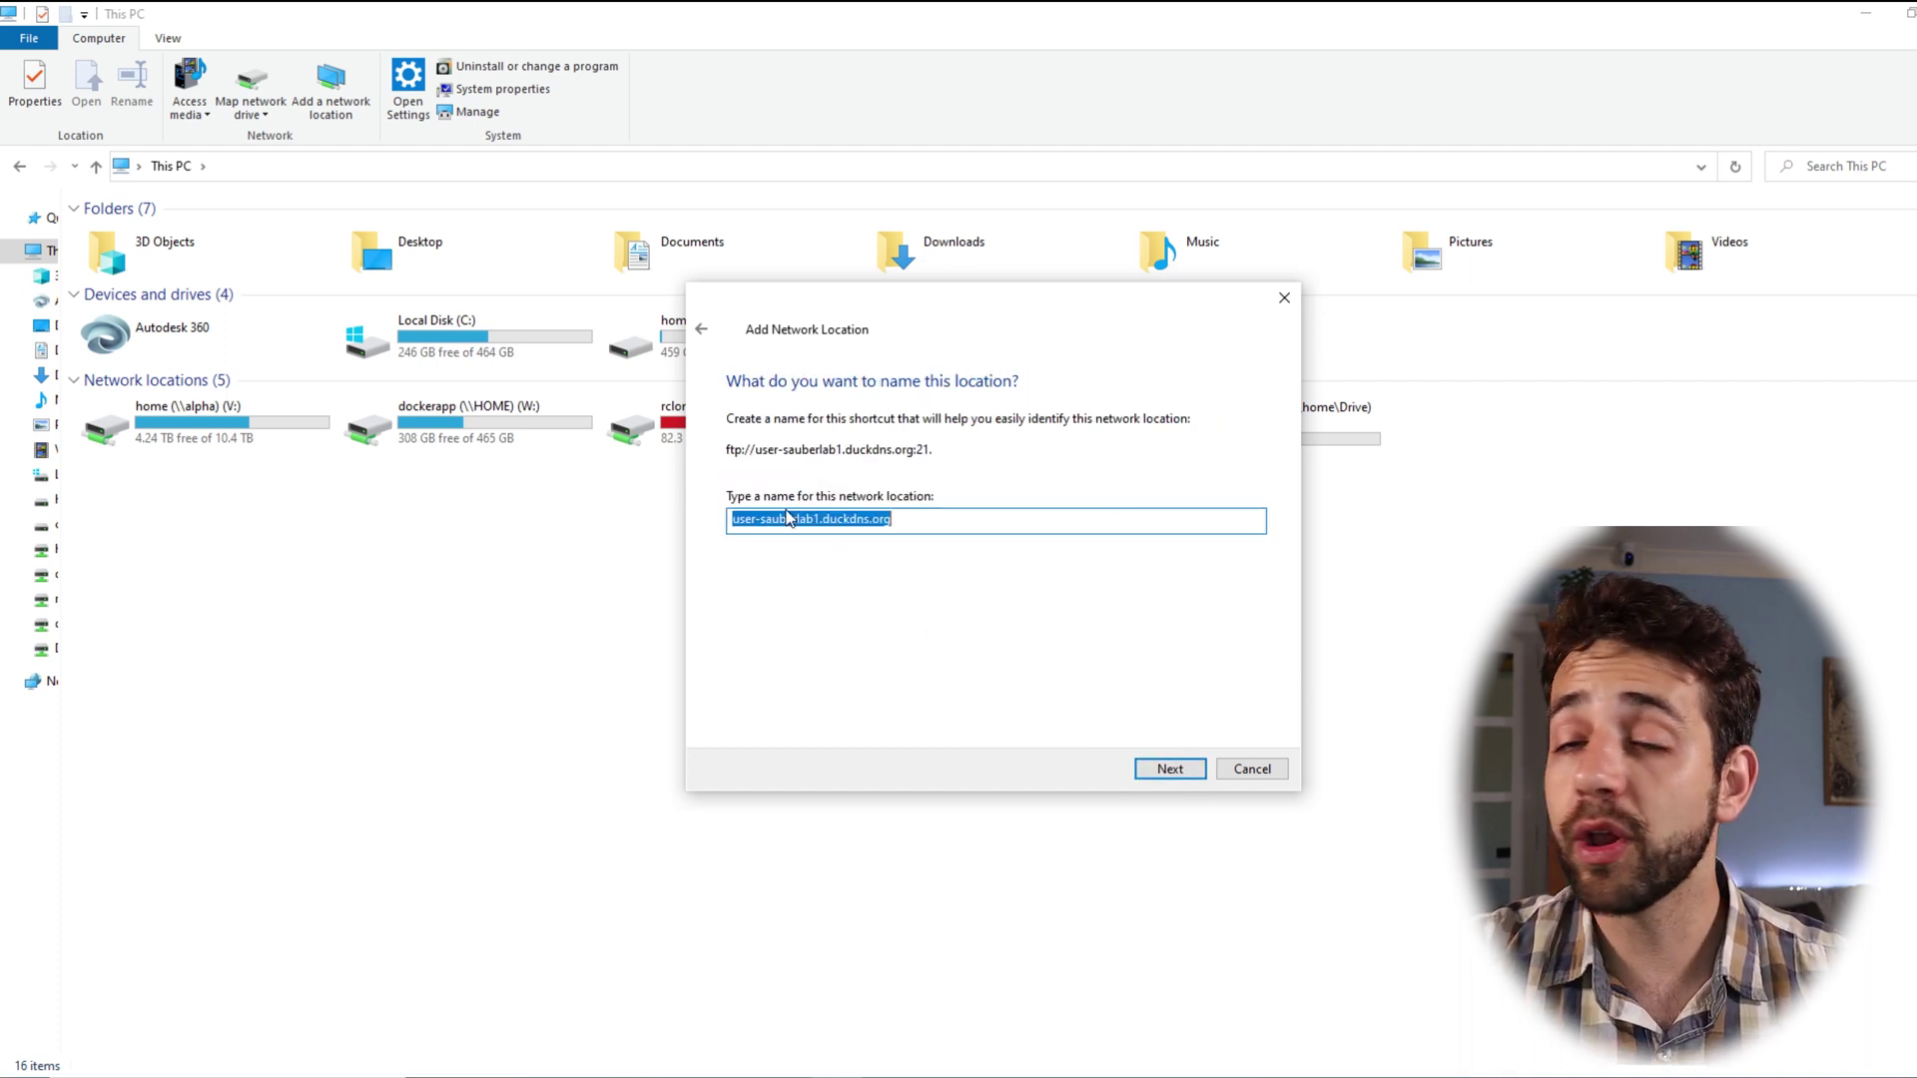
pyautogui.click(1170, 774)
pyautogui.click(1184, 772)
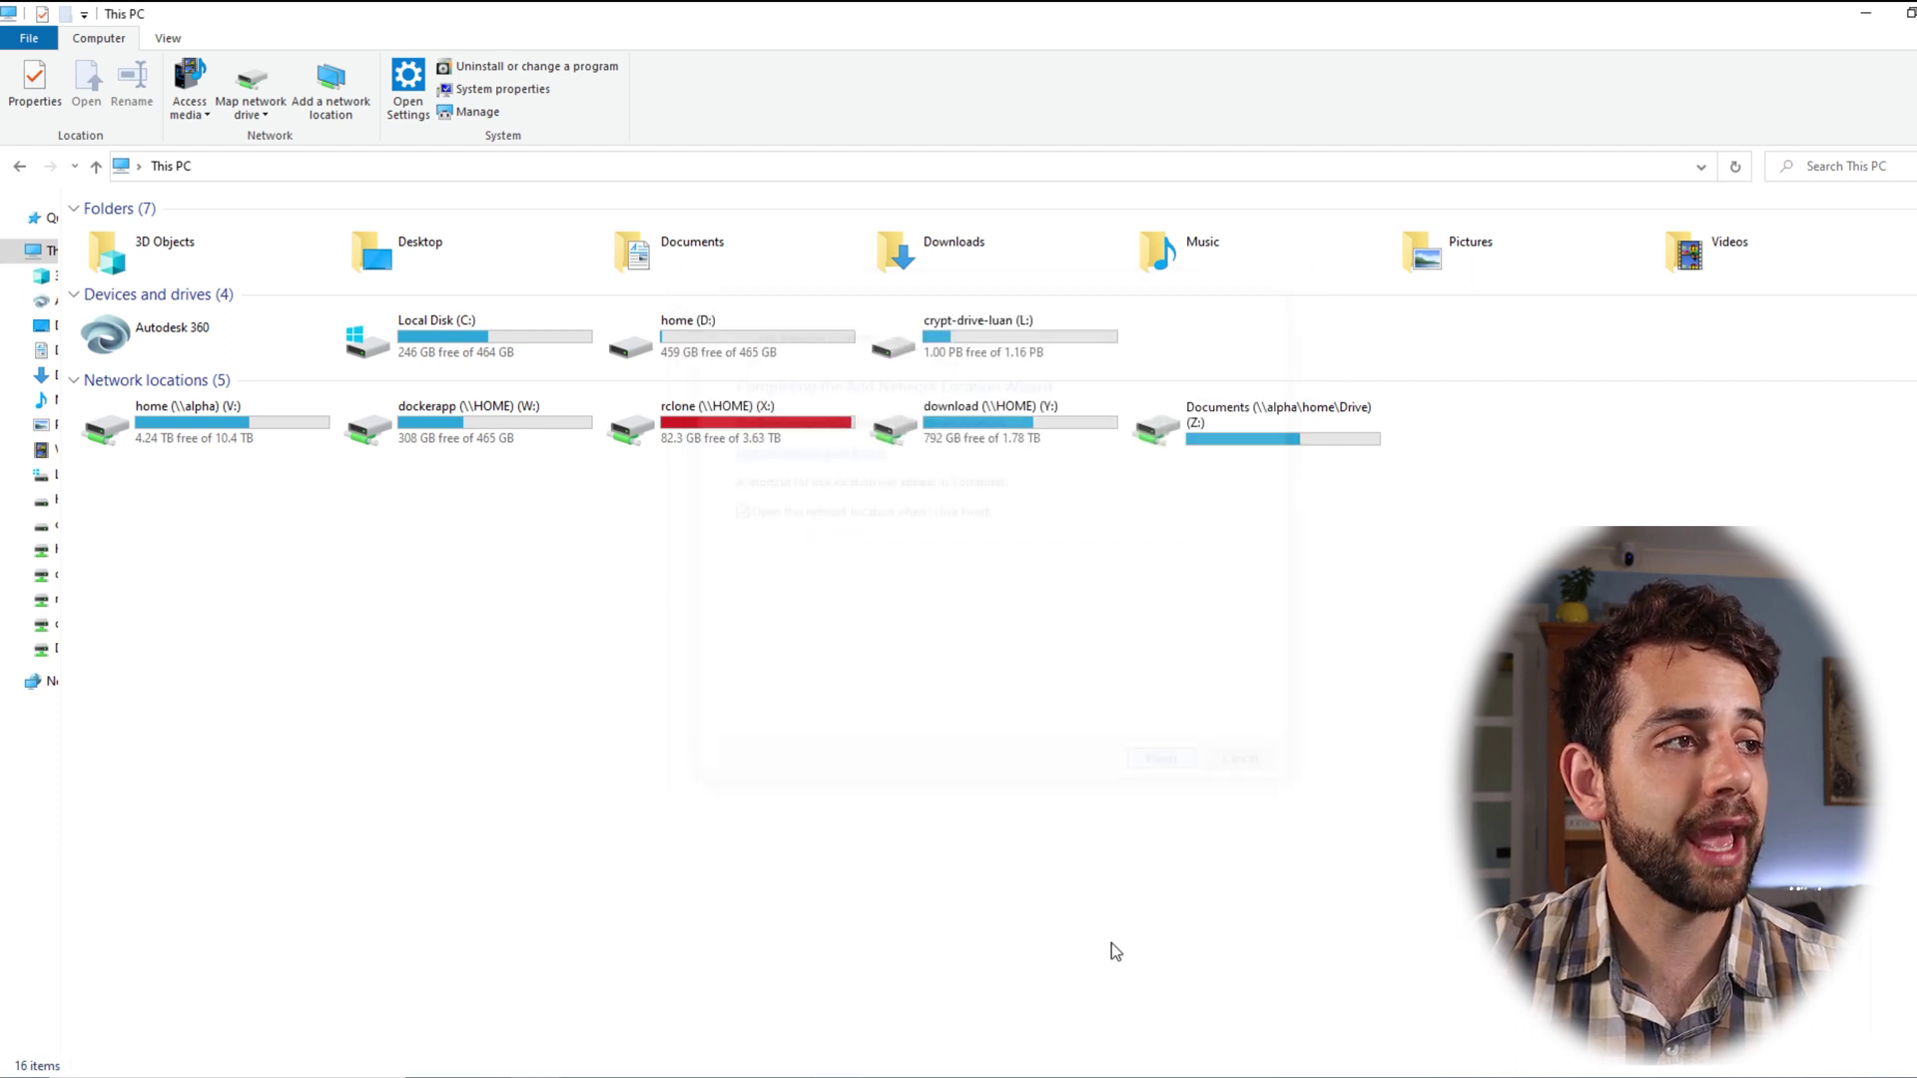
# Step: Open the new FTP location, log on with the account password, and enter the home folder
pyautogui.doubleClick(1478, 446)
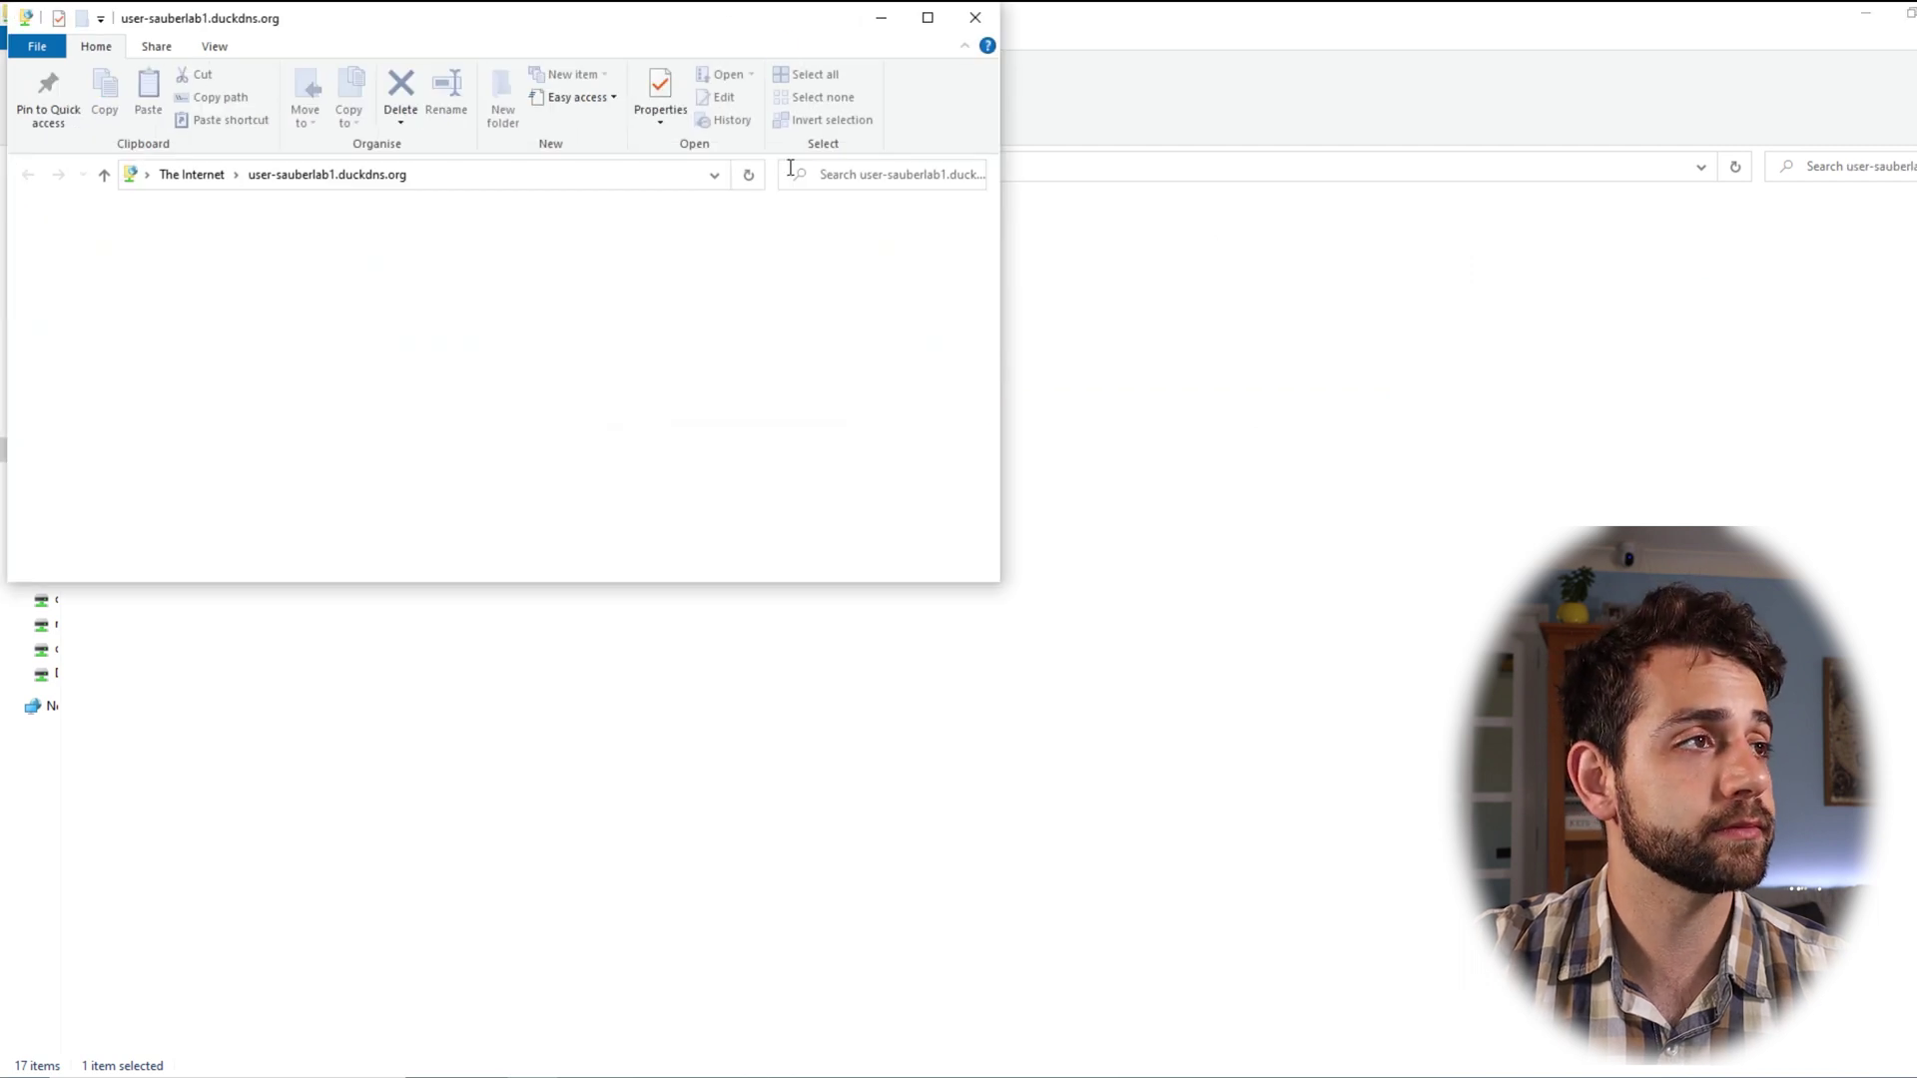
pyautogui.click(185, 154)
pyautogui.write('********')
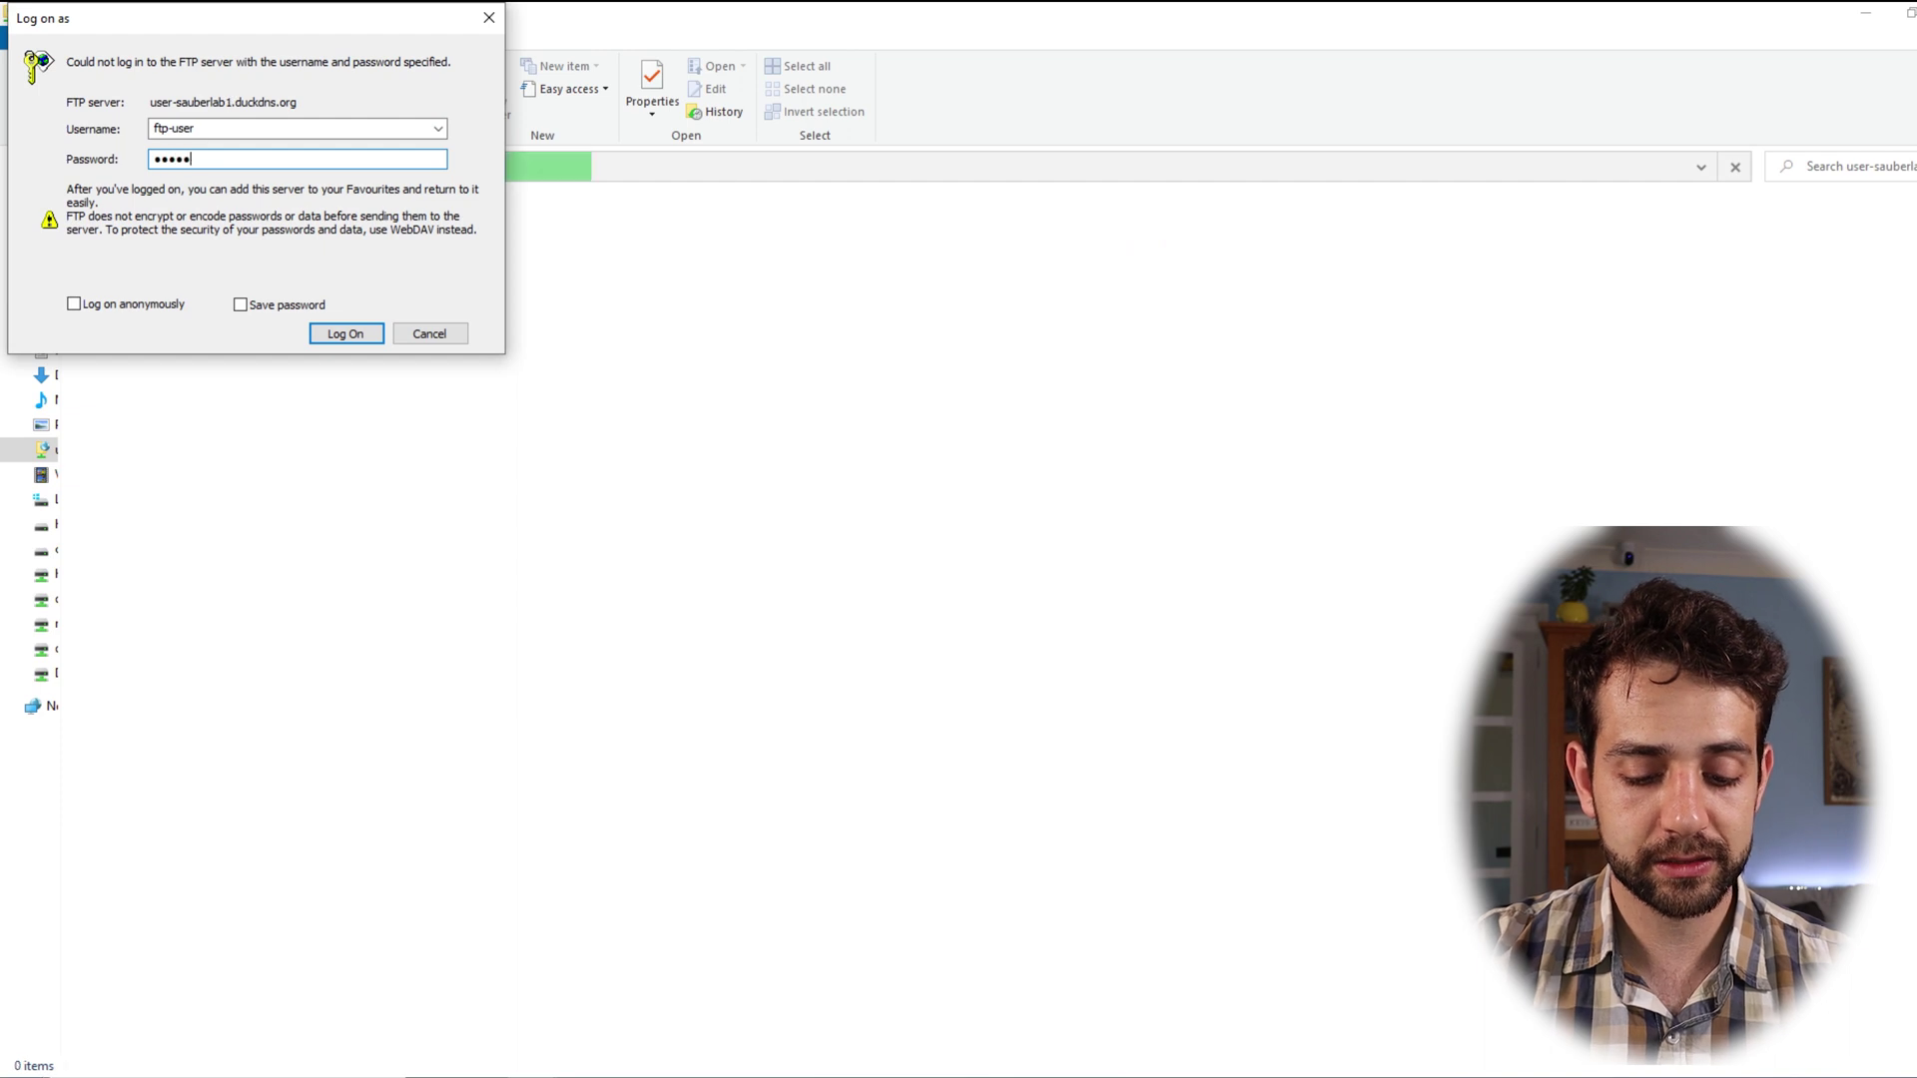
pyautogui.click(369, 332)
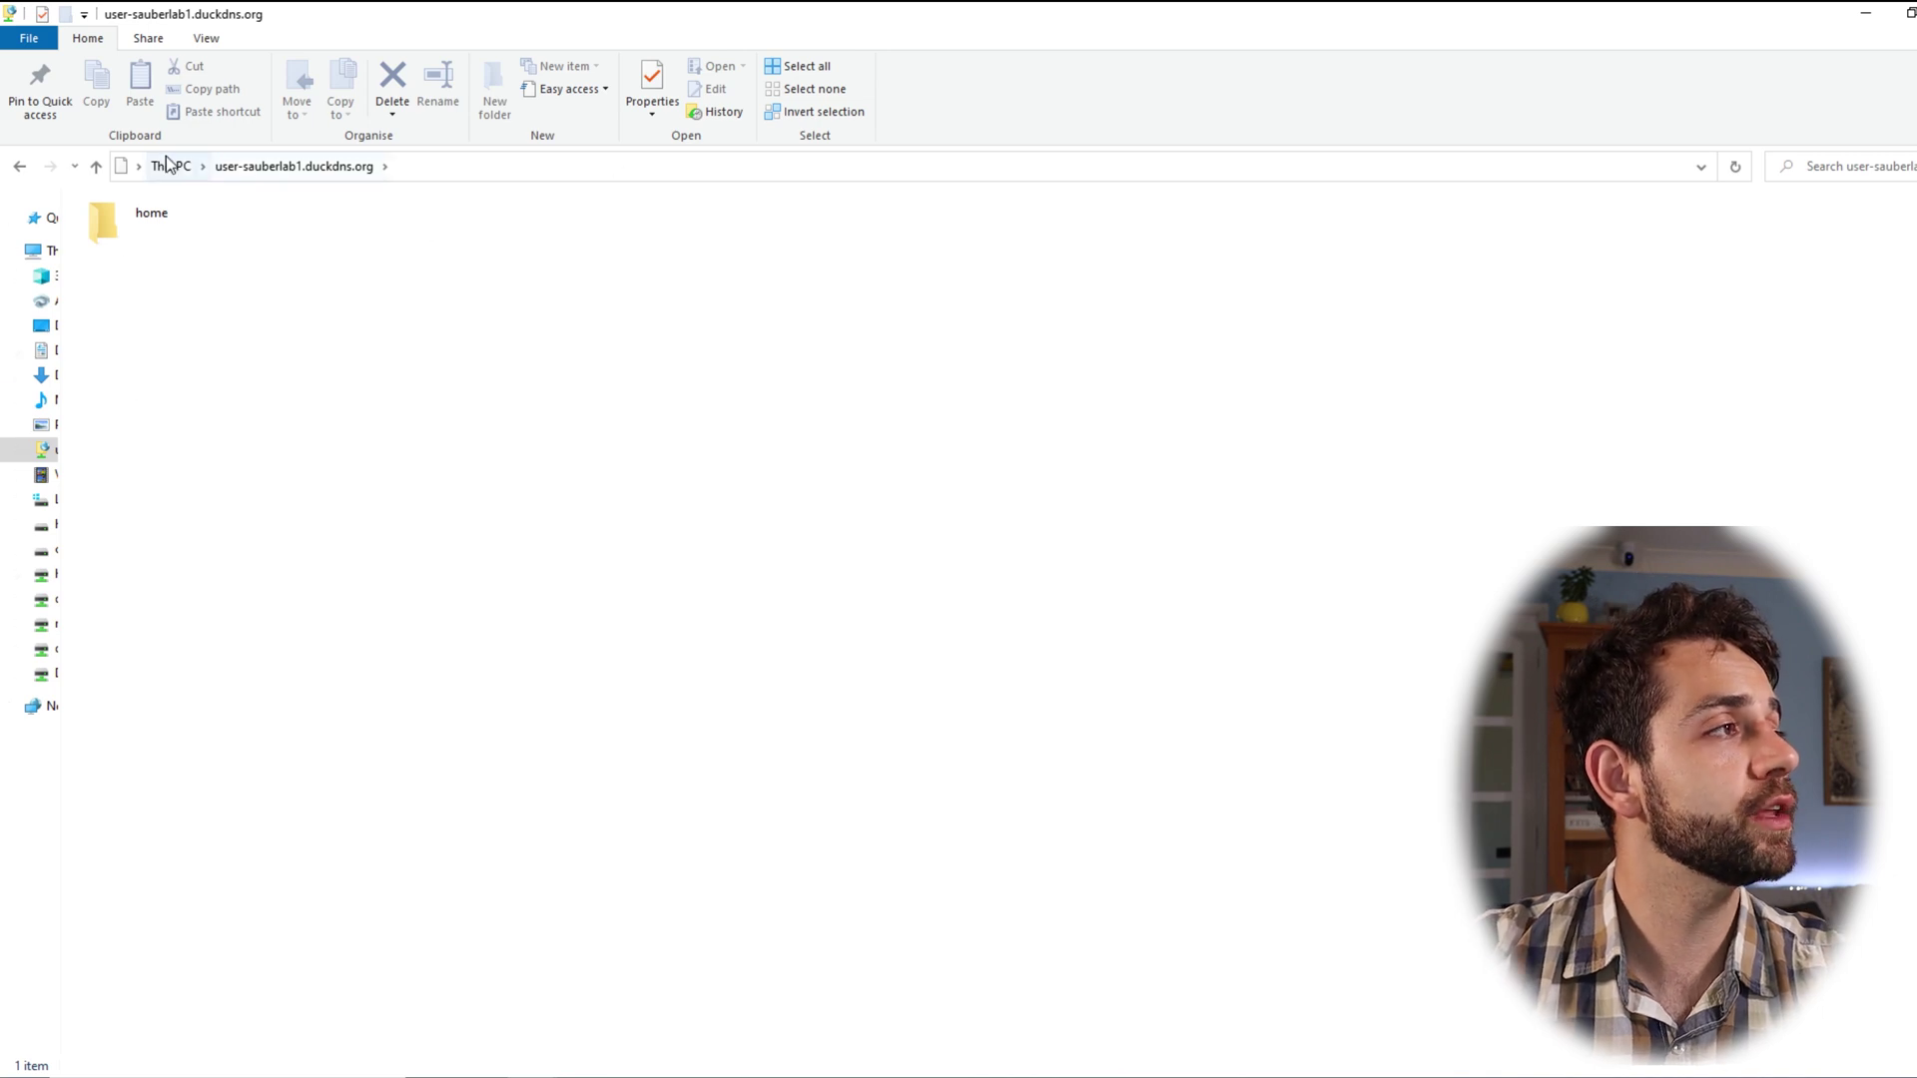
pyautogui.doubleClick(135, 218)
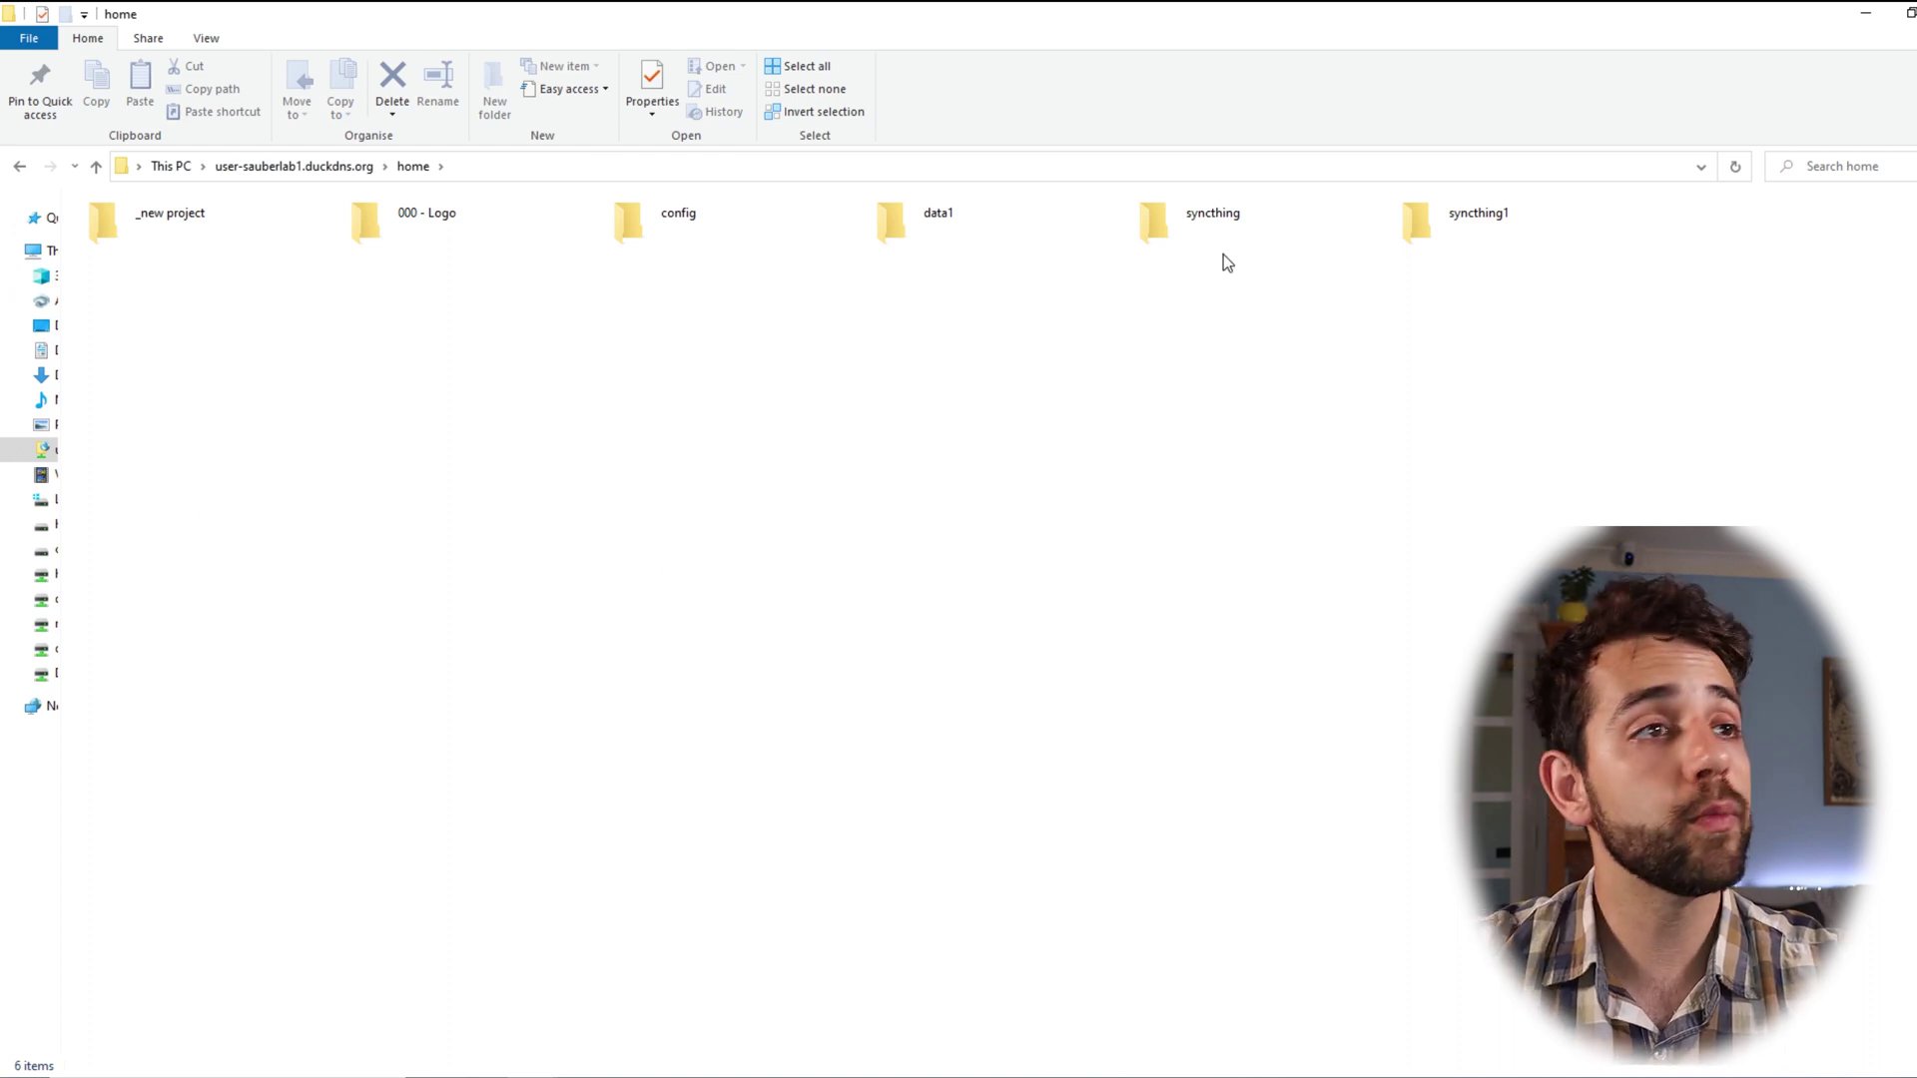
# Step: Paste 123.pdf into the FTP home folder, then drag a 644 KB copy into home (D:)
pyautogui.hotkey('ctrl', 'v')
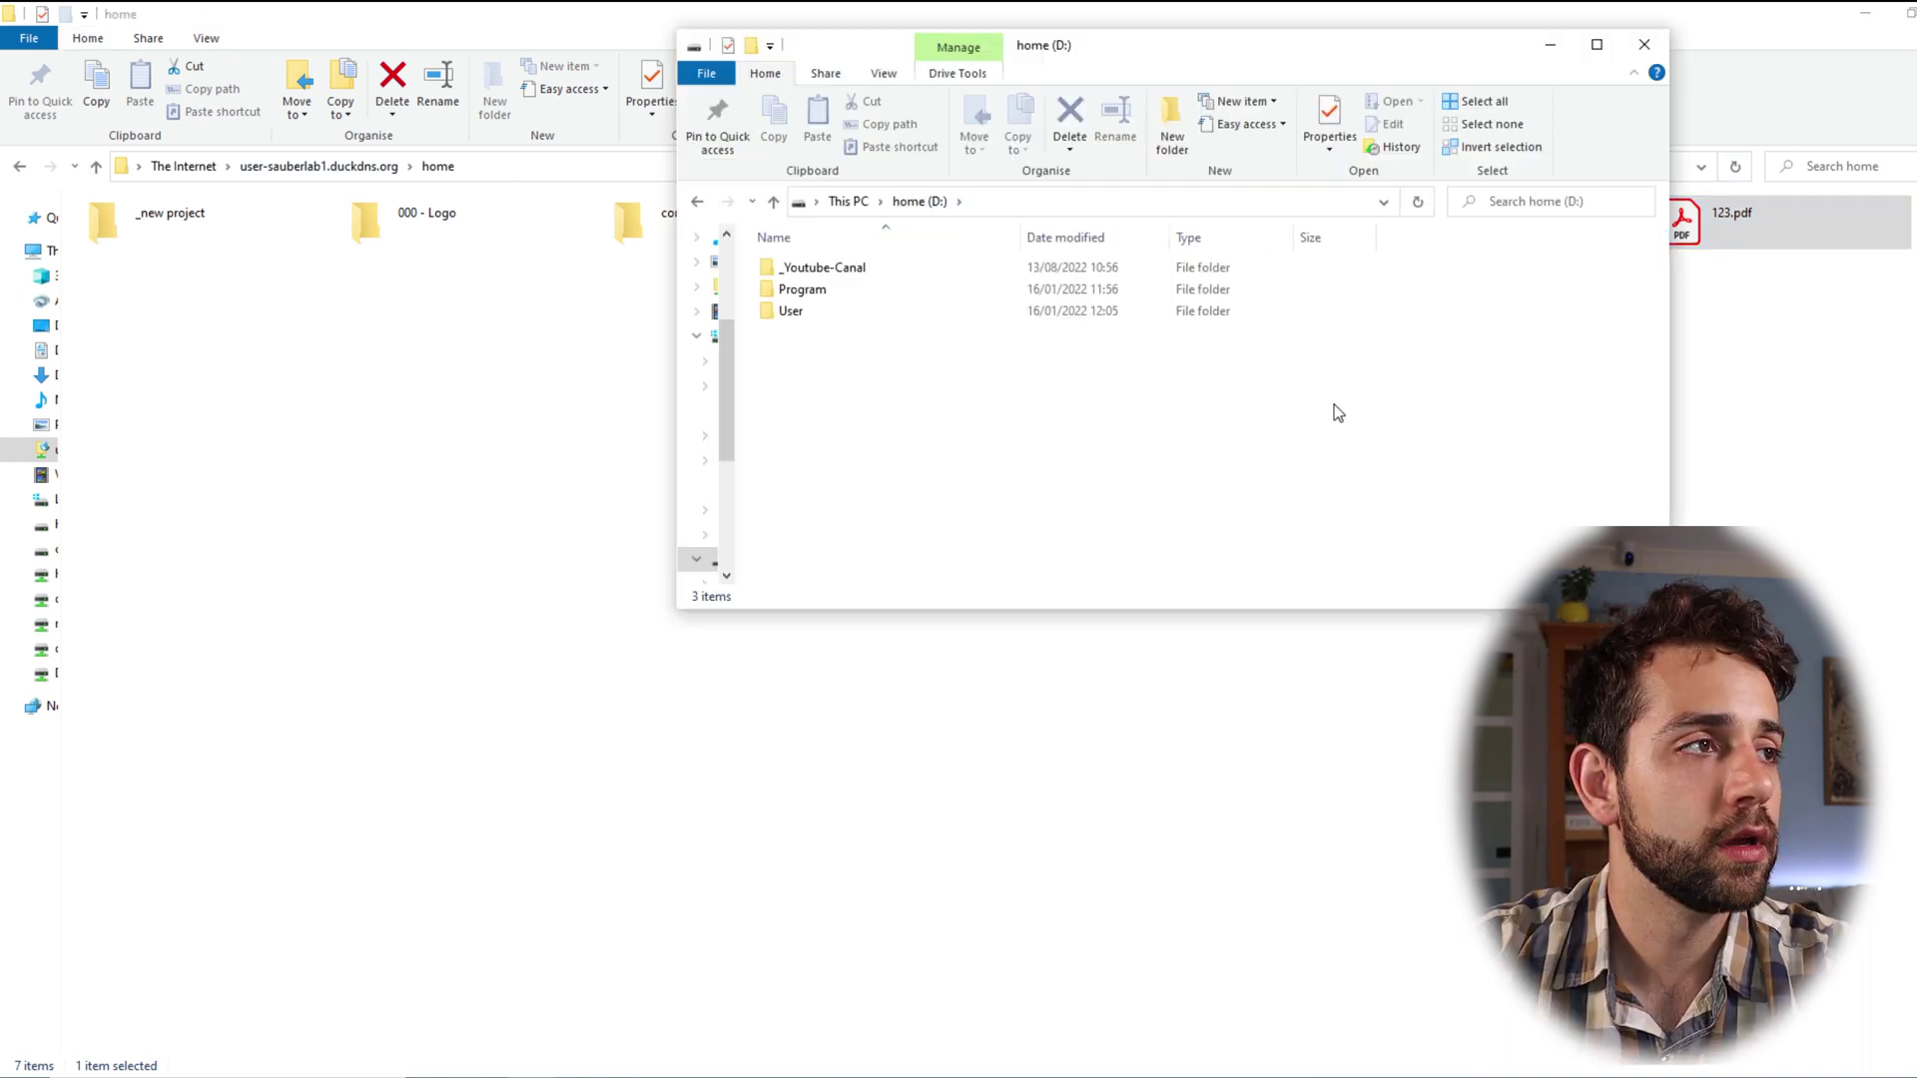
pyautogui.moveTo(1068, 52); pyautogui.dragTo(479, 2)
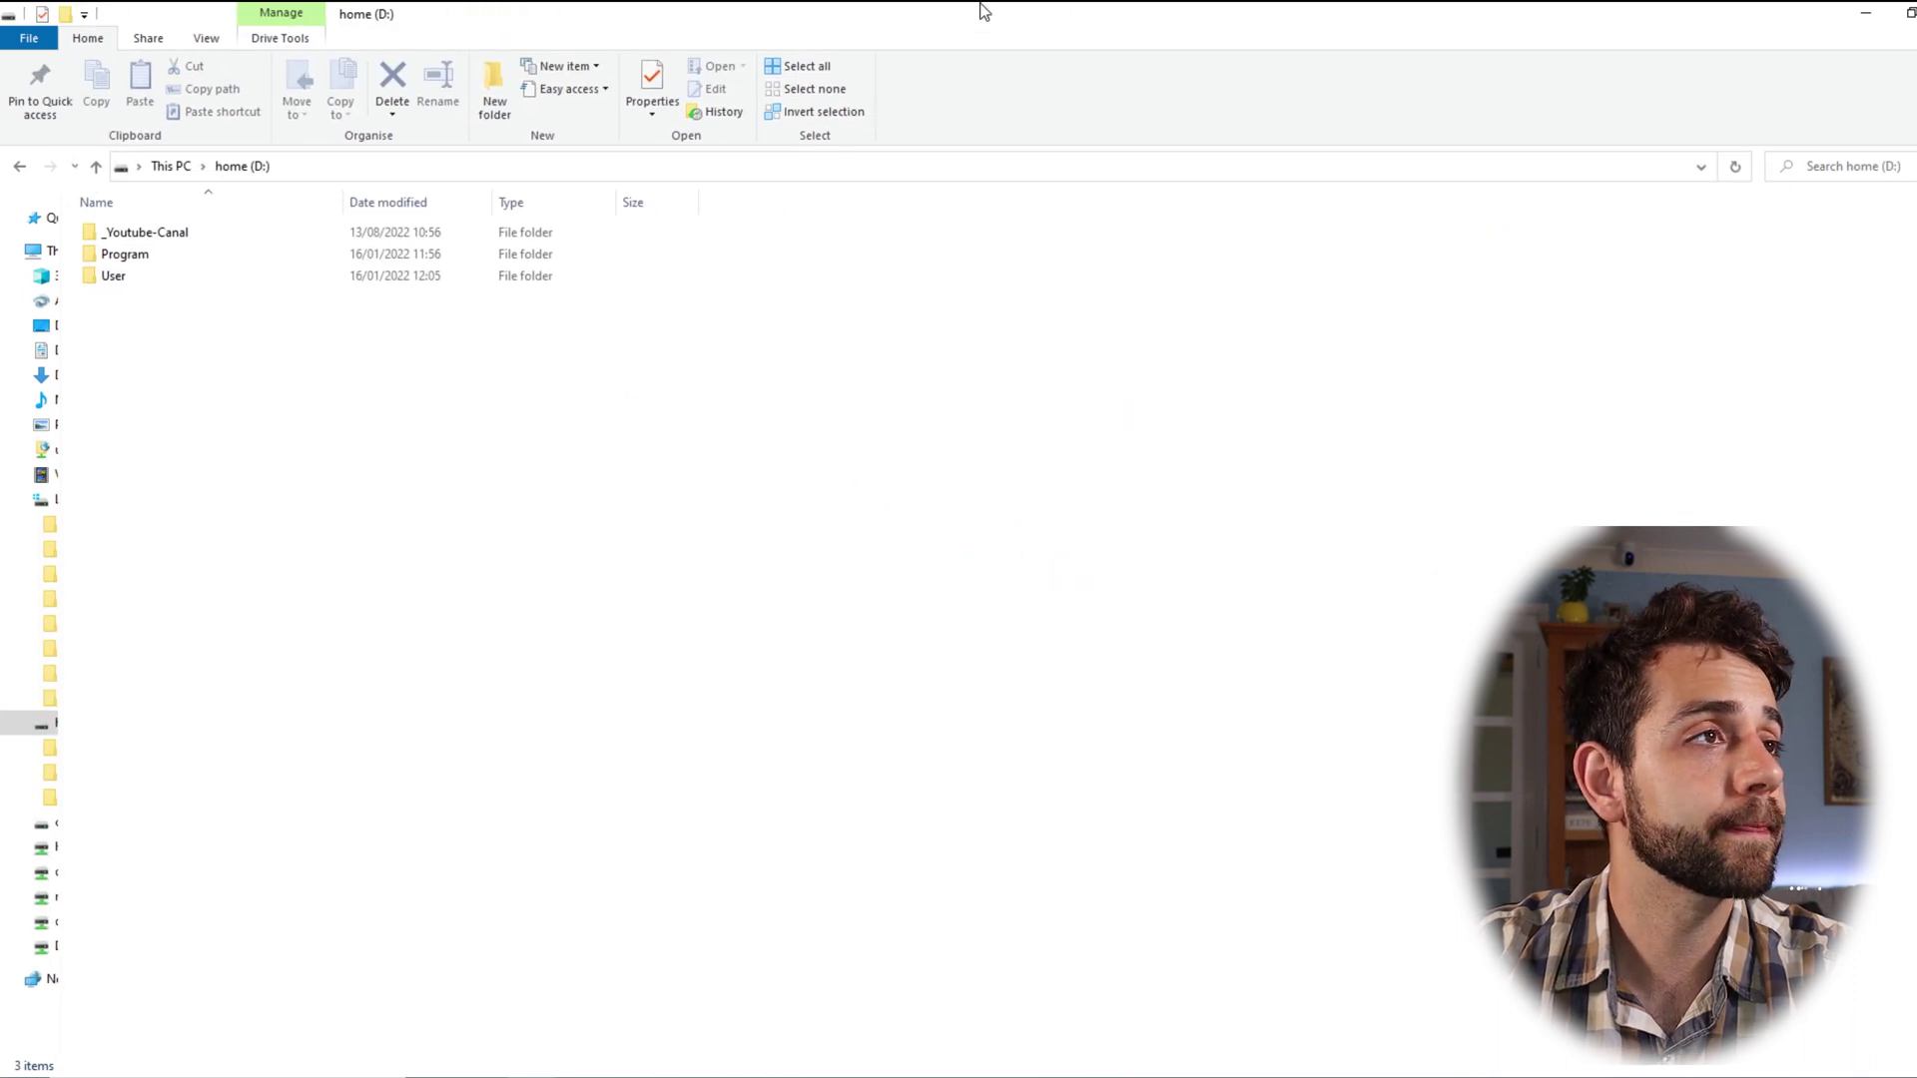
pyautogui.moveTo(986, 12); pyautogui.dragTo(973, 191)
pyautogui.moveTo(1687, 222); pyautogui.dragTo(1049, 608)
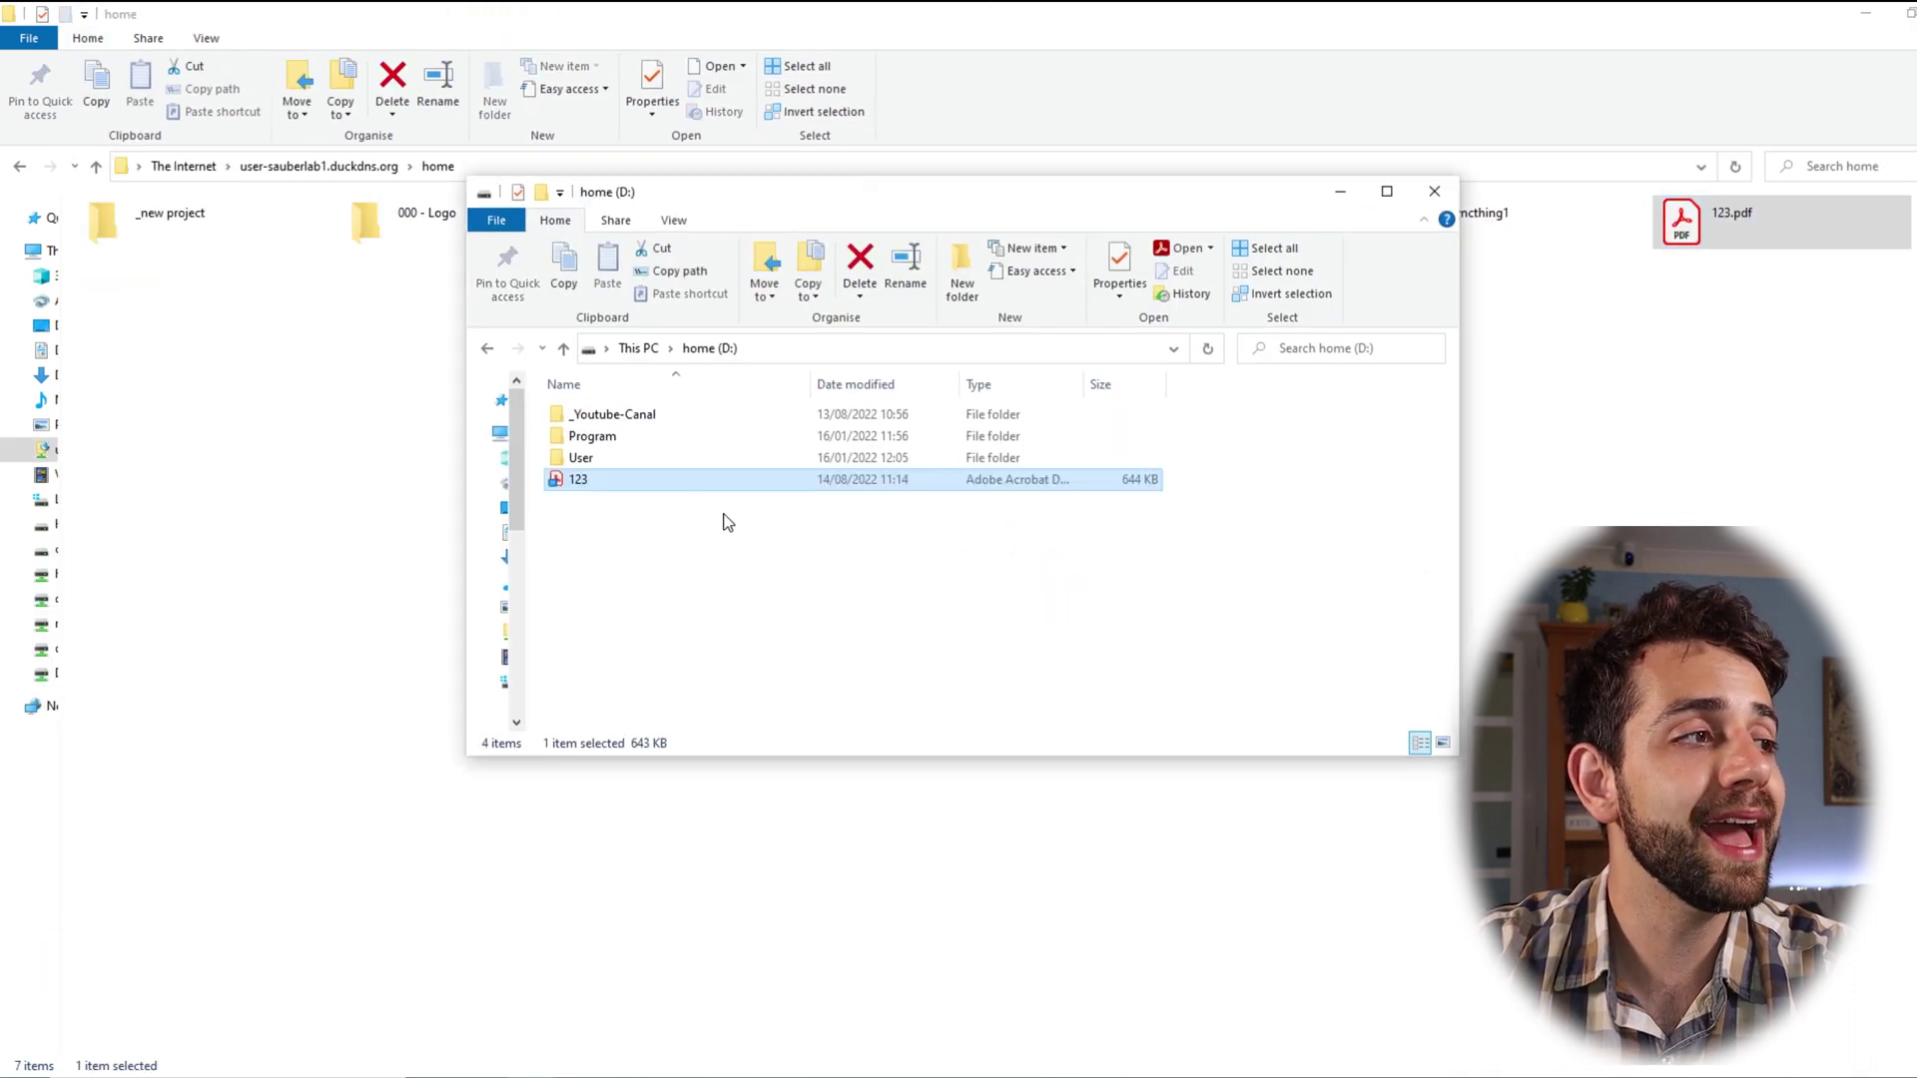